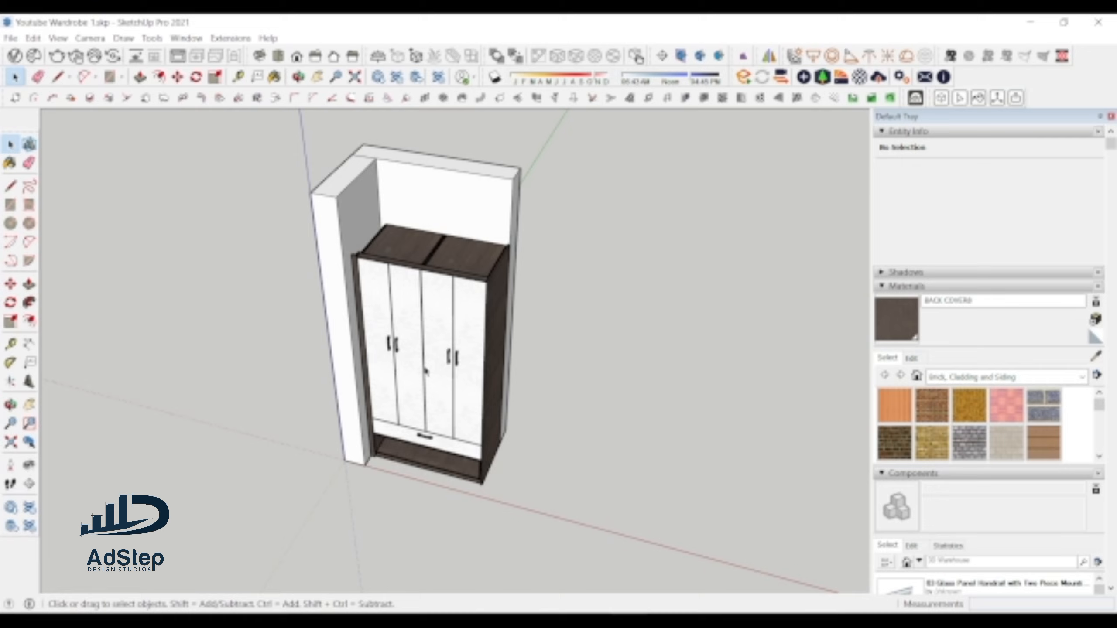
- Examine the wardrobe and the surrounding walls from several angles and distances
middle_click_drag(426, 370, 406, 339)
scroll(406, 339, "up", 5)
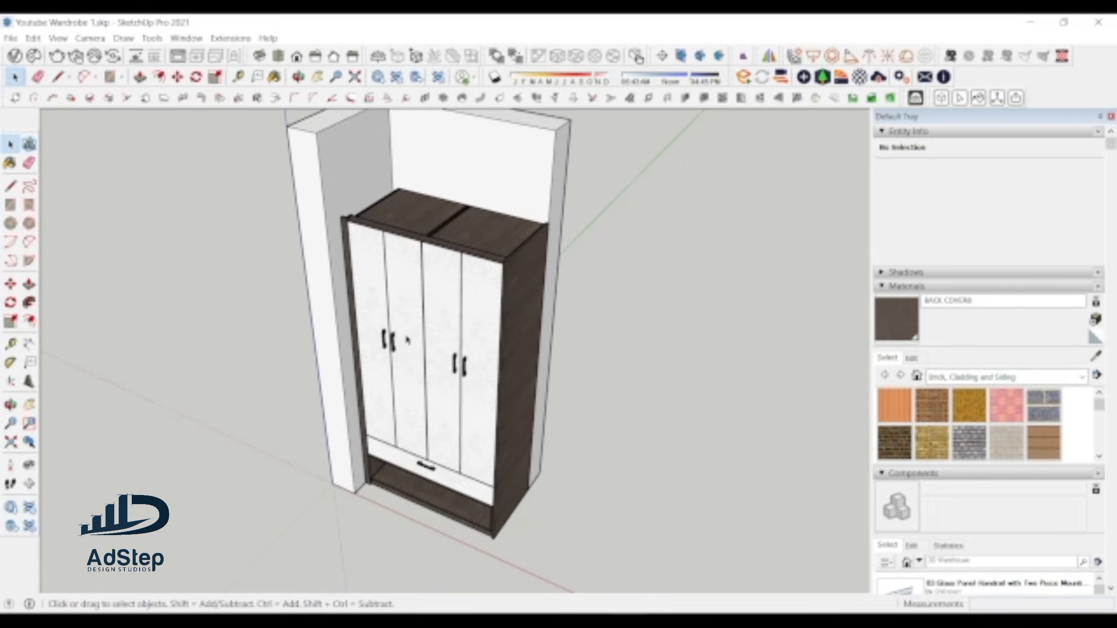
middle_click_drag(407, 339, 514, 338)
scroll(389, 320, "down", 3)
middle_click_drag(355, 320, 250, 411)
scroll(403, 323, "up", 2)
middle_click_drag(388, 368, 543, 369)
scroll(447, 330, "up", 3)
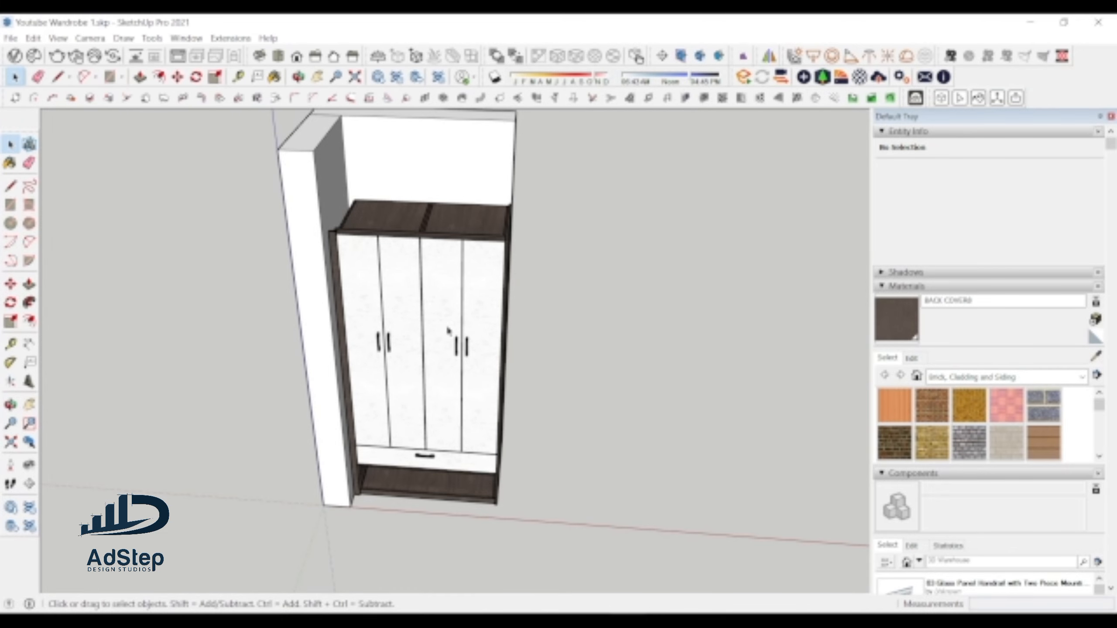
scroll(448, 331, "down", 2)
middle_click_drag(445, 366, 301, 416)
scroll(403, 360, "down", 3)
scroll(448, 369, "up", 3)
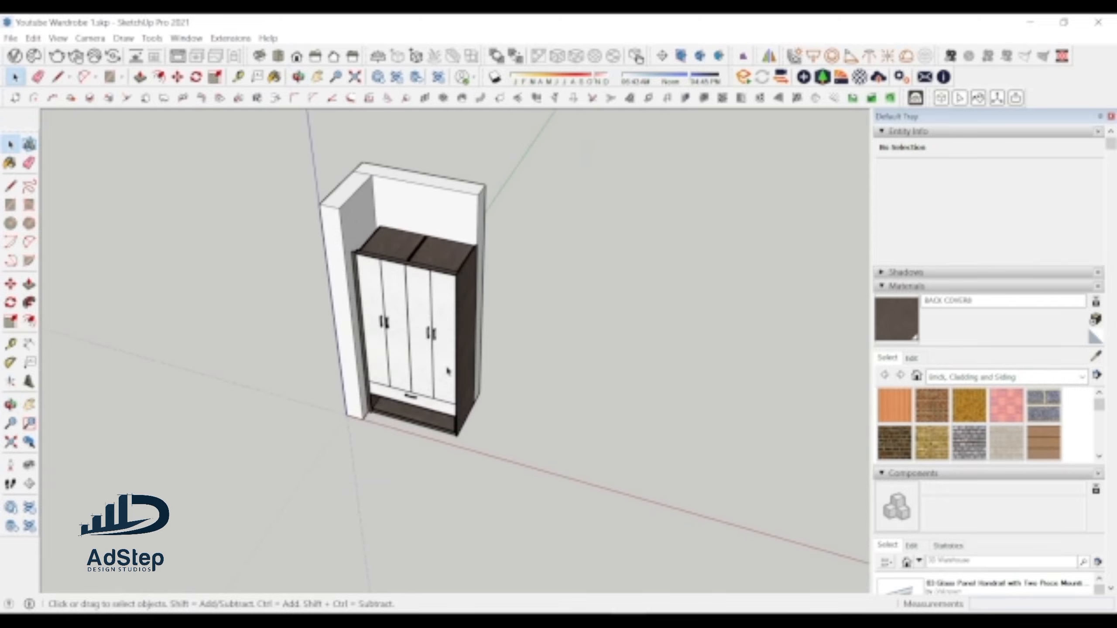
middle_click_drag(407, 390, 452, 346)
scroll(415, 324, "up", 3)
scroll(358, 343, "down", 3)
middle_click_drag(382, 352, 362, 418)
scroll(402, 332, "up", 3)
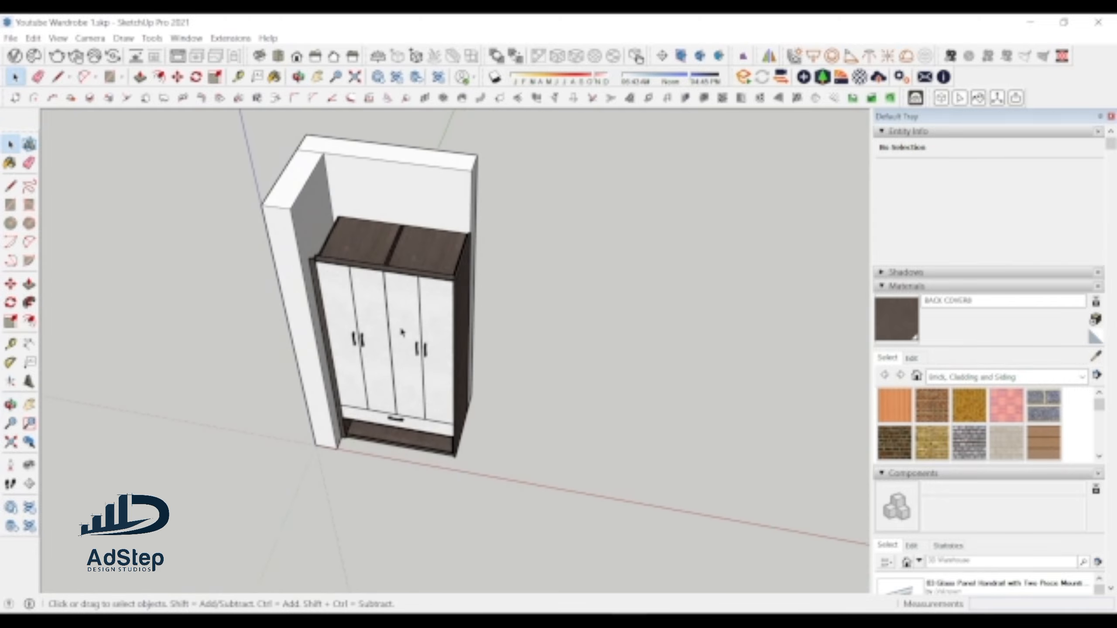
scroll(402, 332, "down", 3)
middle_click_drag(375, 416, 492, 350)
scroll(404, 357, "up", 3)
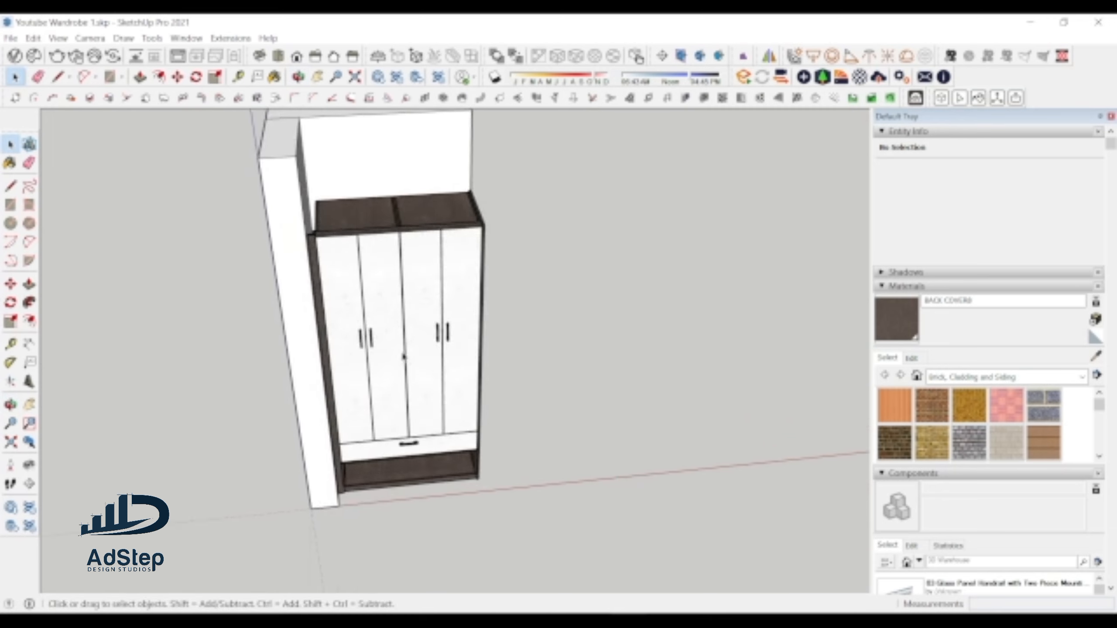
scroll(347, 357, "down", 3)
middle_click_drag(408, 397, 328, 405)
scroll(418, 347, "up", 3)
scroll(377, 354, "down", 4)
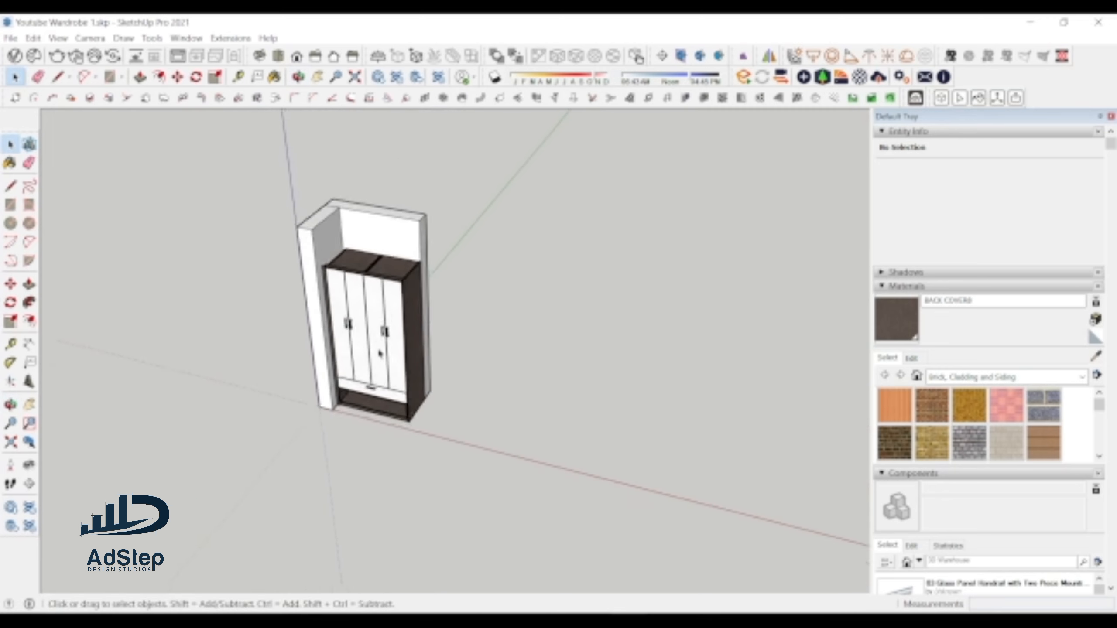
scroll(345, 315, "up", 2)
scroll(345, 315, "down", 2)
- Select every wardrobe part without the walls by deleting the wall group, window-selecting the wardrobe and undoing the deletion
left_click(347, 251)
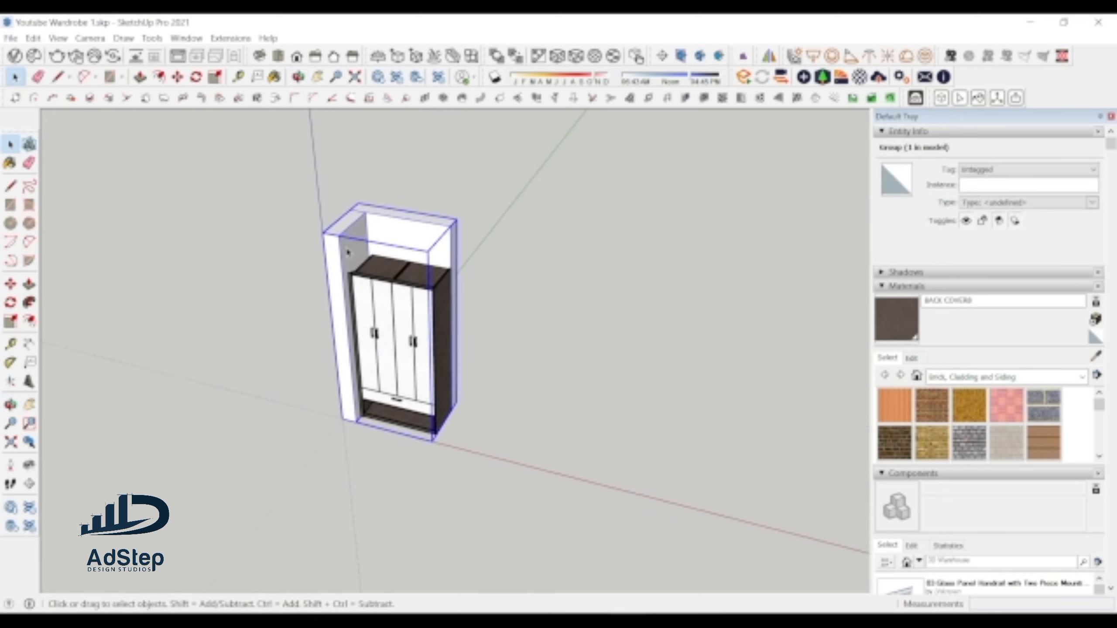
key("Delete")
middle_click_drag(349, 350, 406, 336)
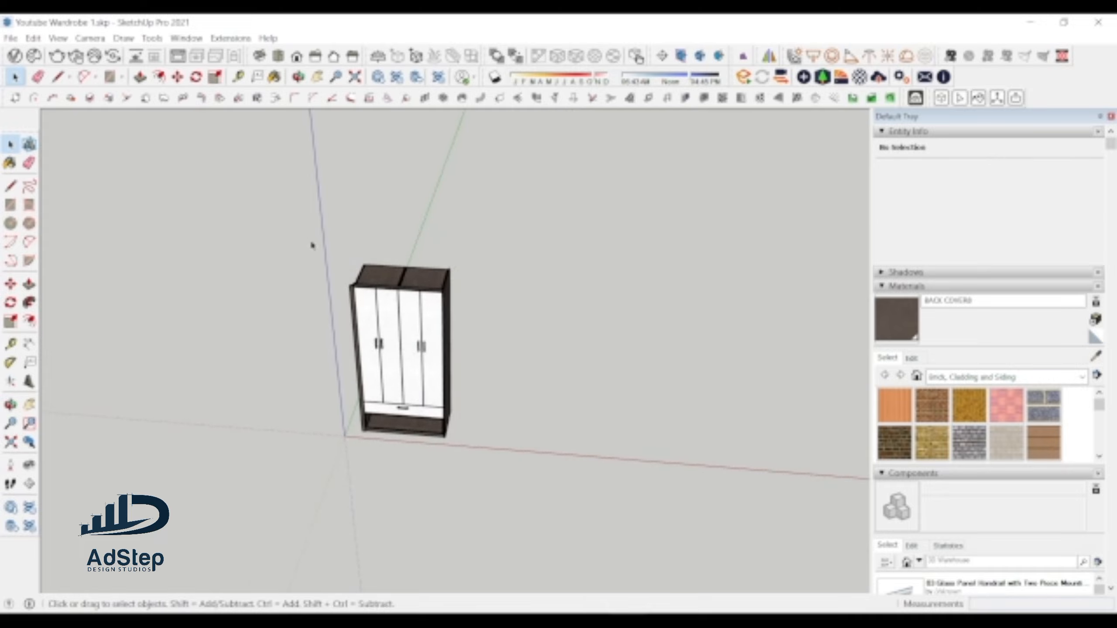
left_click_drag(310, 242, 496, 504)
key("ctrl+z")
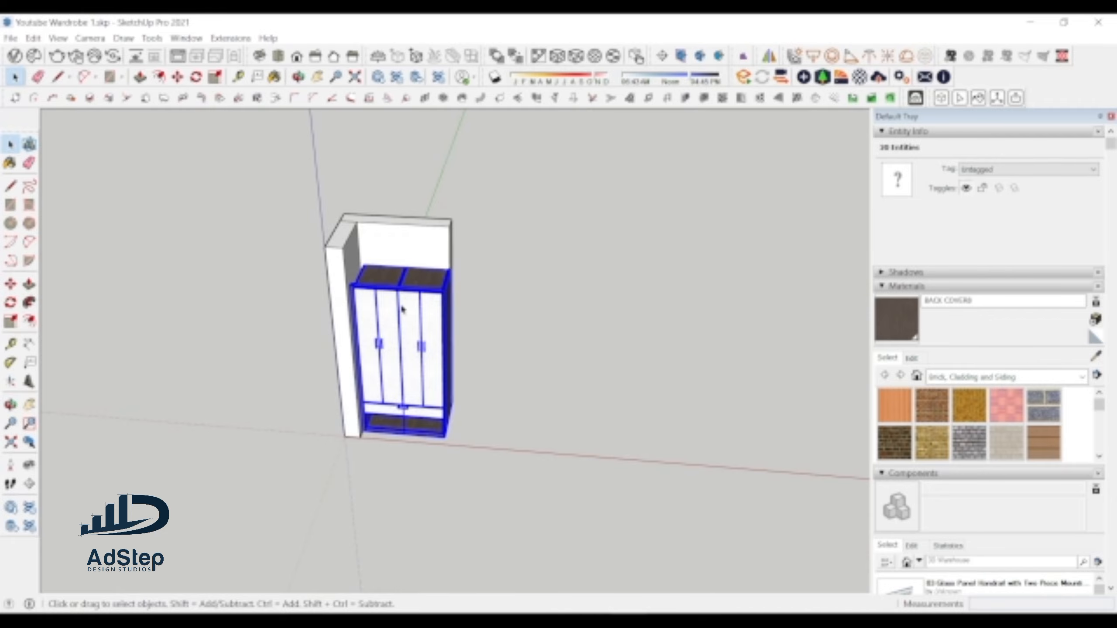
- Copy the selected wardrobe parts about 20,000 mm away roughly along the red axis and clear the selection
key("m")
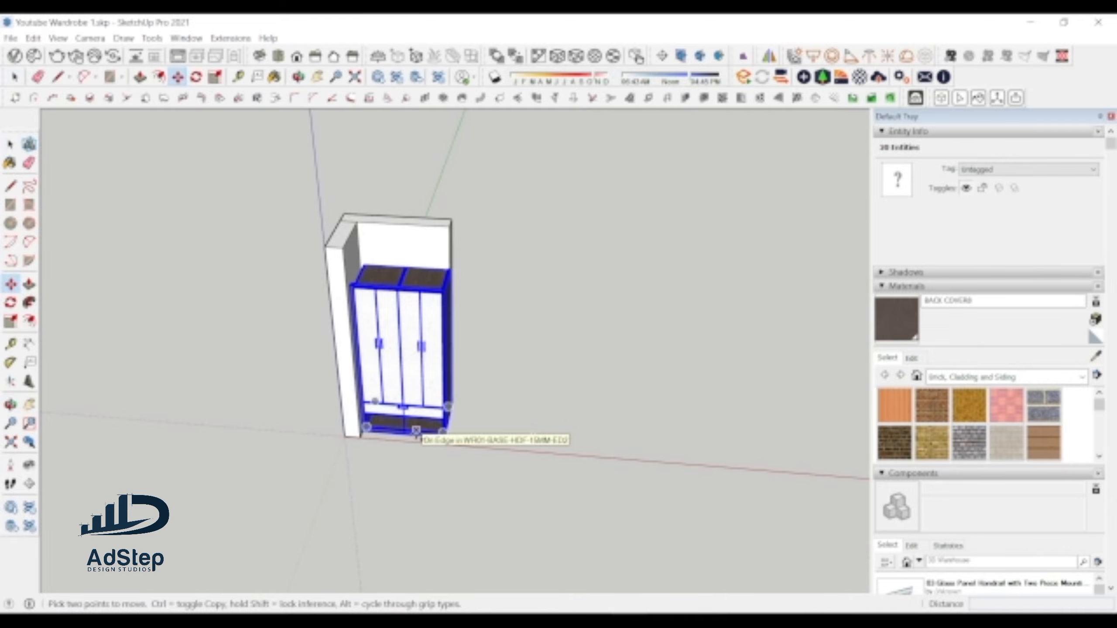
left_click(415, 431)
key("ctrl")
scroll(164, 359, "down", 7)
scroll(550, 396, "up", 2)
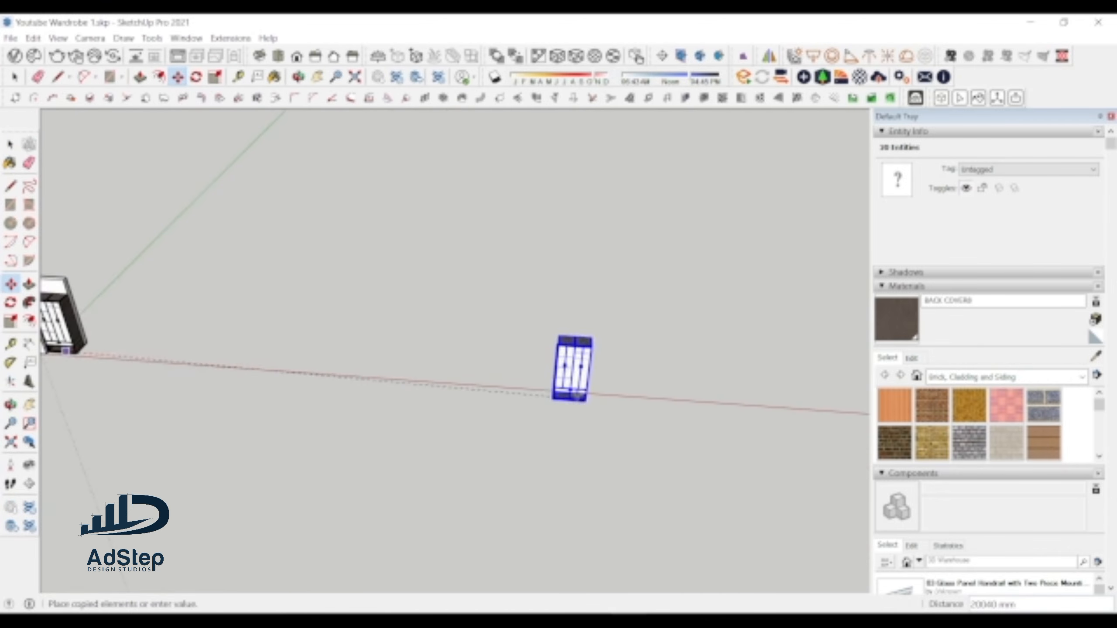
left_click(581, 387)
scroll(606, 345, "up", 5)
key("space")
left_click(606, 345)
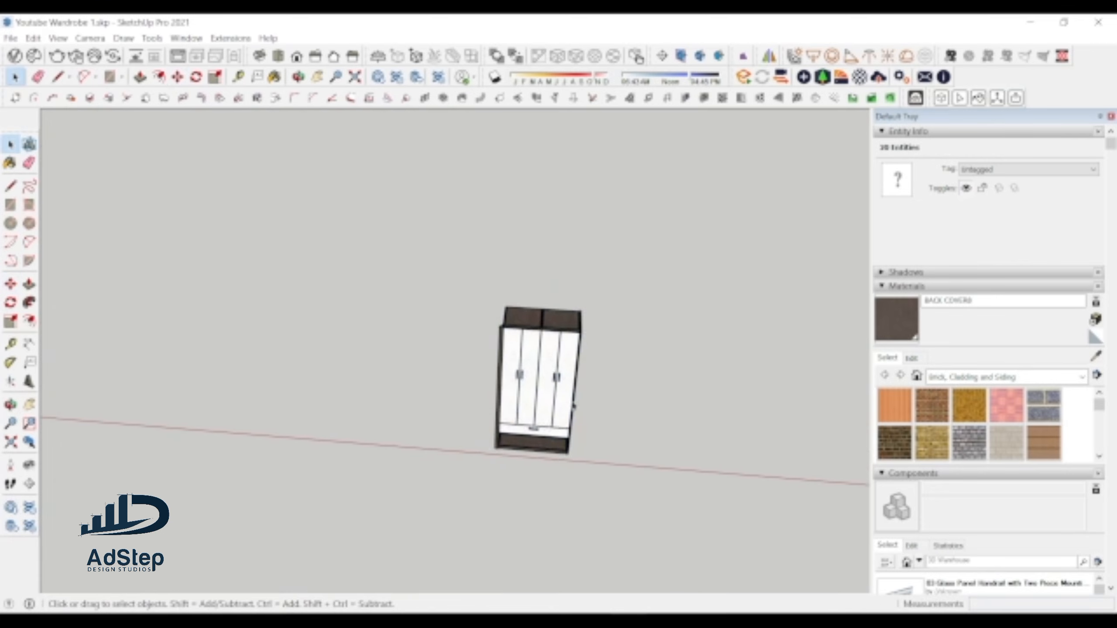
- Inspect the copied wardrobe's front, sides and top from different angles
scroll(574, 405, "up", 4)
middle_click_drag(573, 406, 576, 382)
scroll(516, 334, "up", 3)
middle_click_drag(516, 334, 651, 418)
scroll(513, 382, "down", 4)
scroll(605, 354, "up", 5)
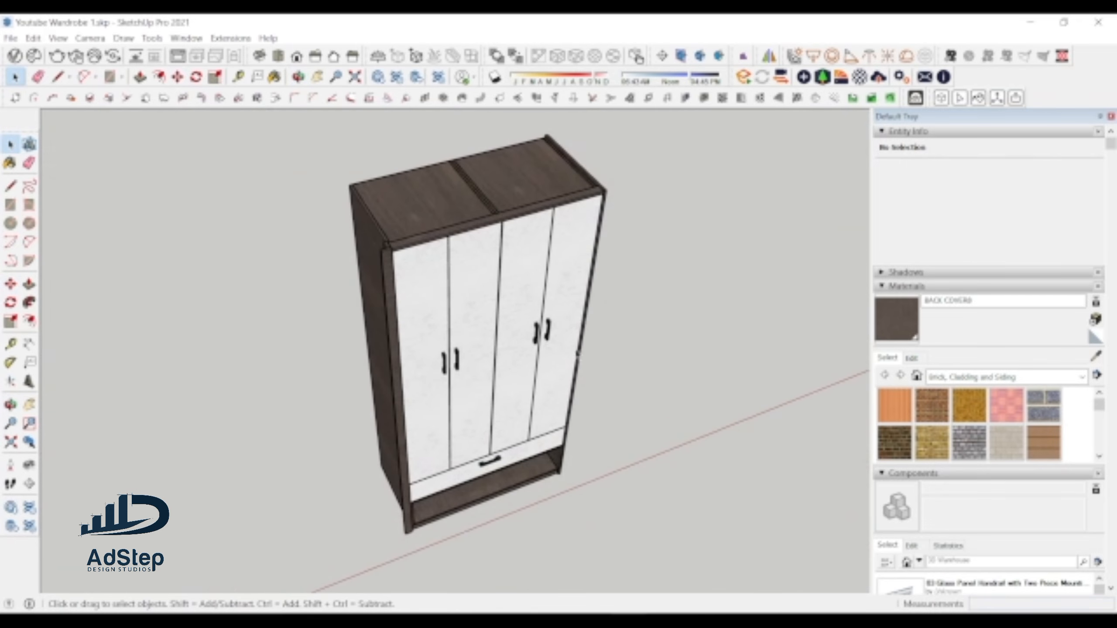
scroll(440, 381, "down", 5)
middle_click_drag(473, 381, 325, 433)
scroll(421, 382, "up", 4)
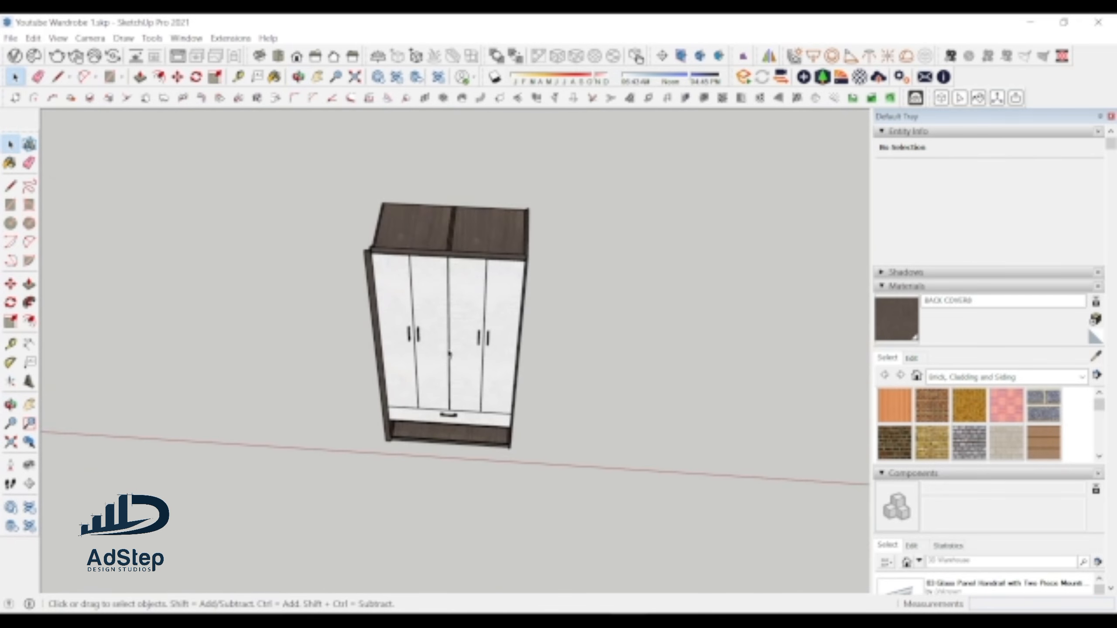
scroll(450, 354, "up", 2)
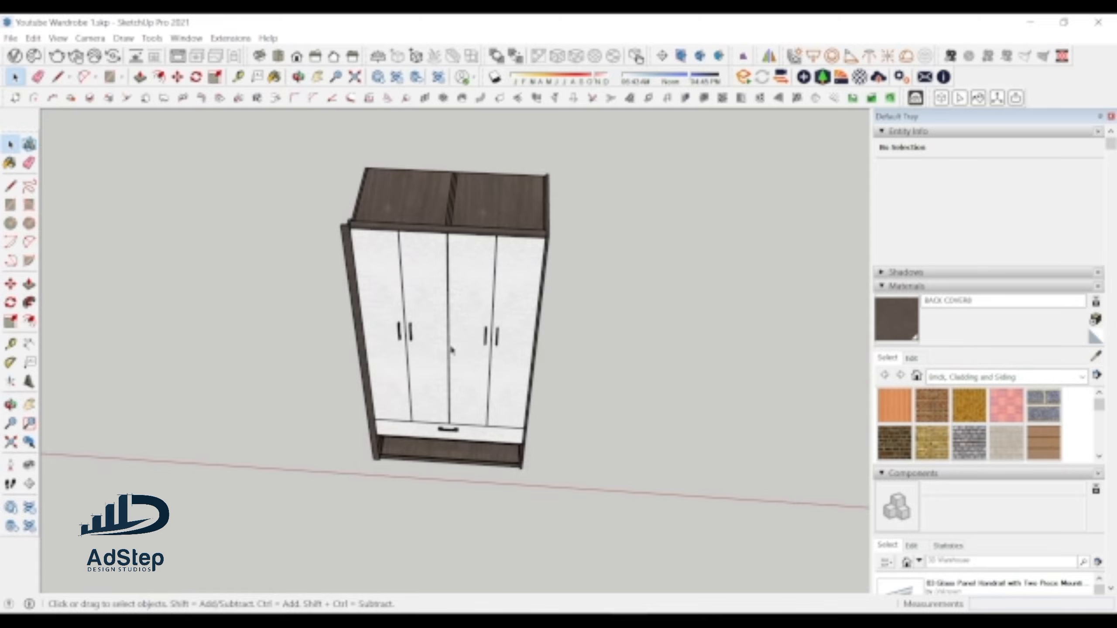
- Switch the camera to parallel projection and show the wardrobe copy in the standard top view
left_click(90, 39)
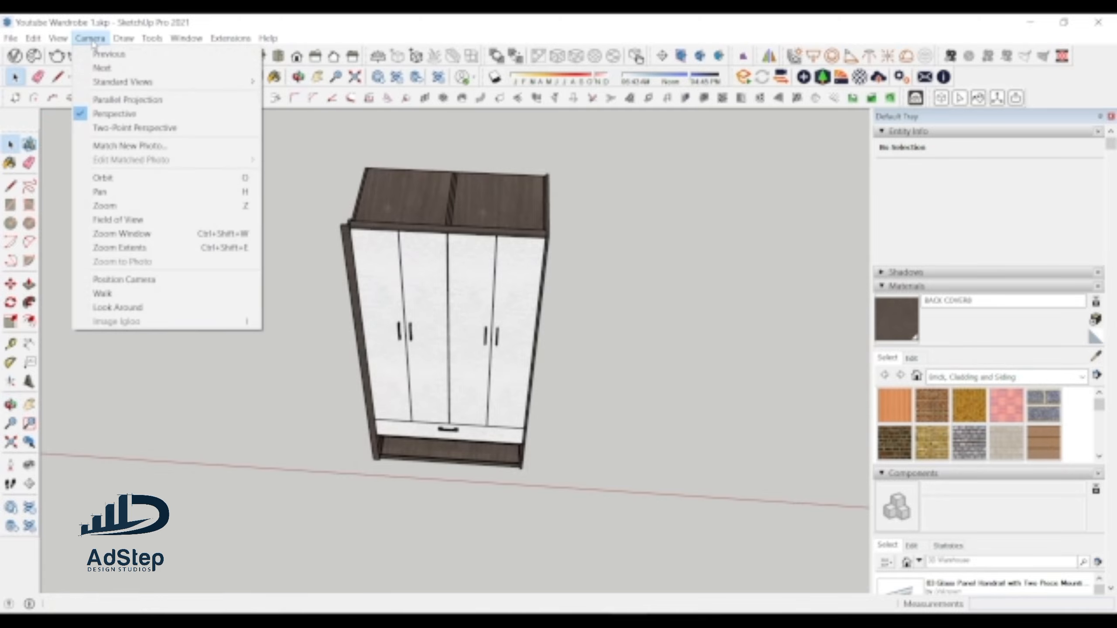
left_click(143, 100)
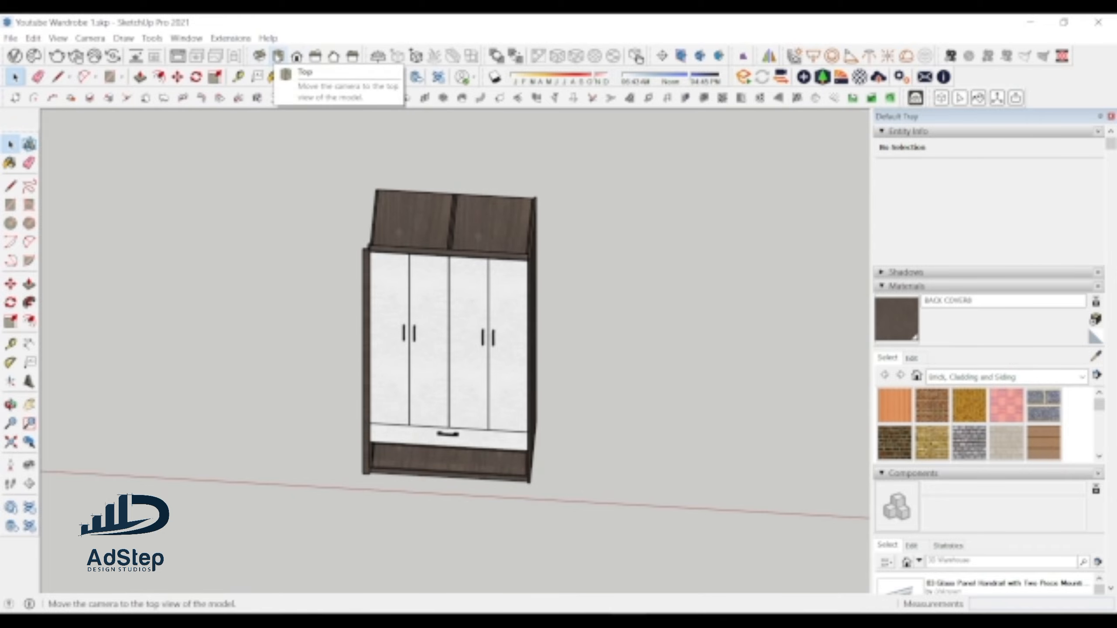
left_click(277, 56)
scroll(416, 330, "up", 5)
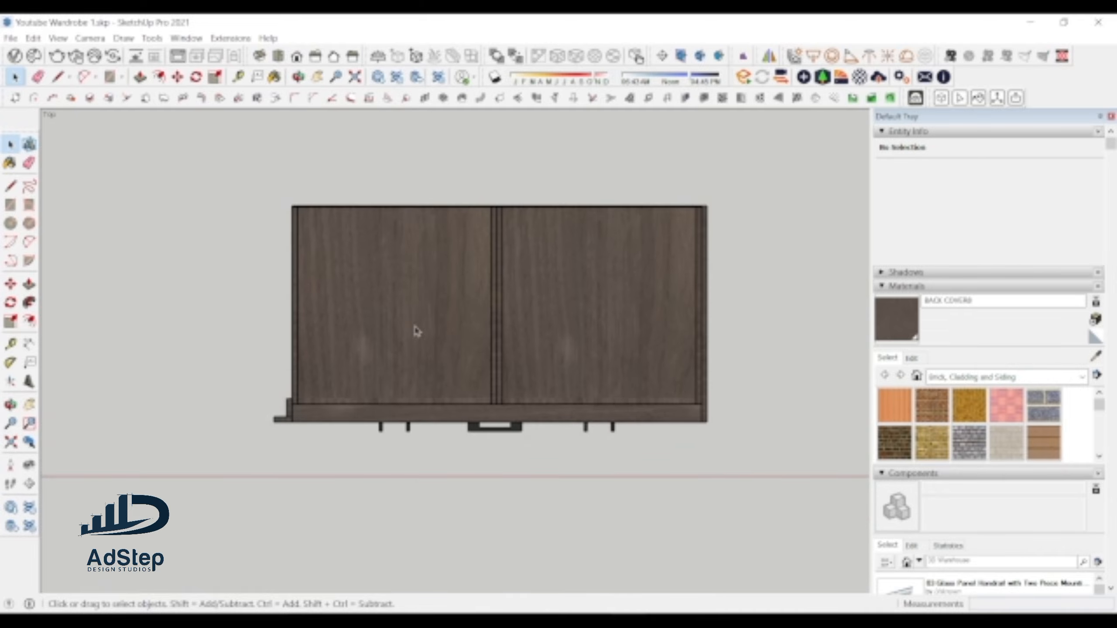
left_click(88, 38)
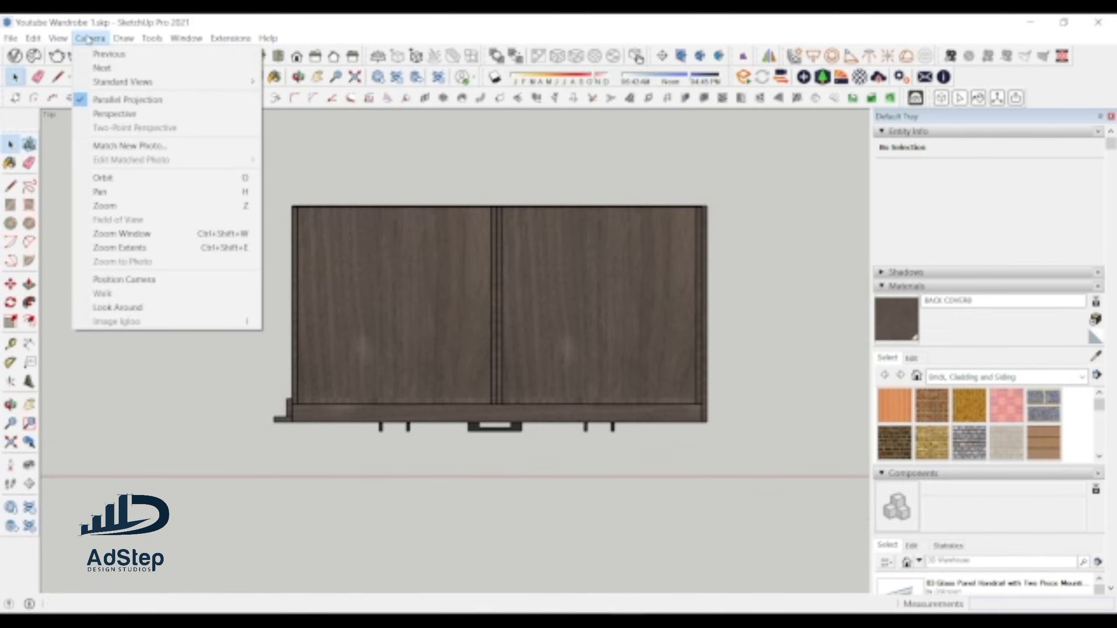
left_click(392, 176)
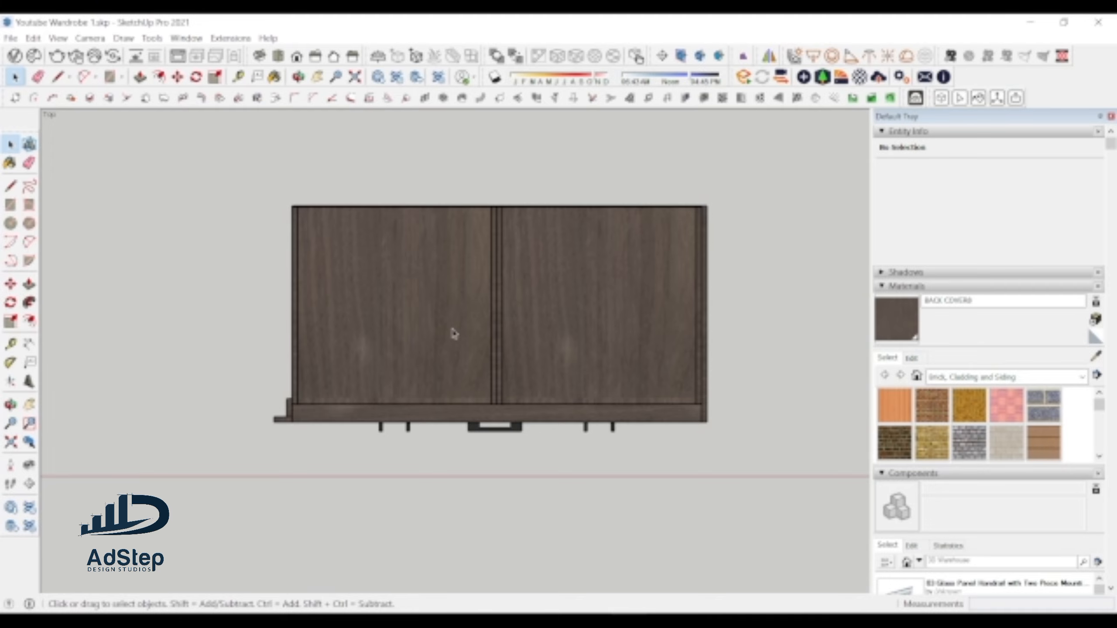
scroll(493, 317, "up", 2)
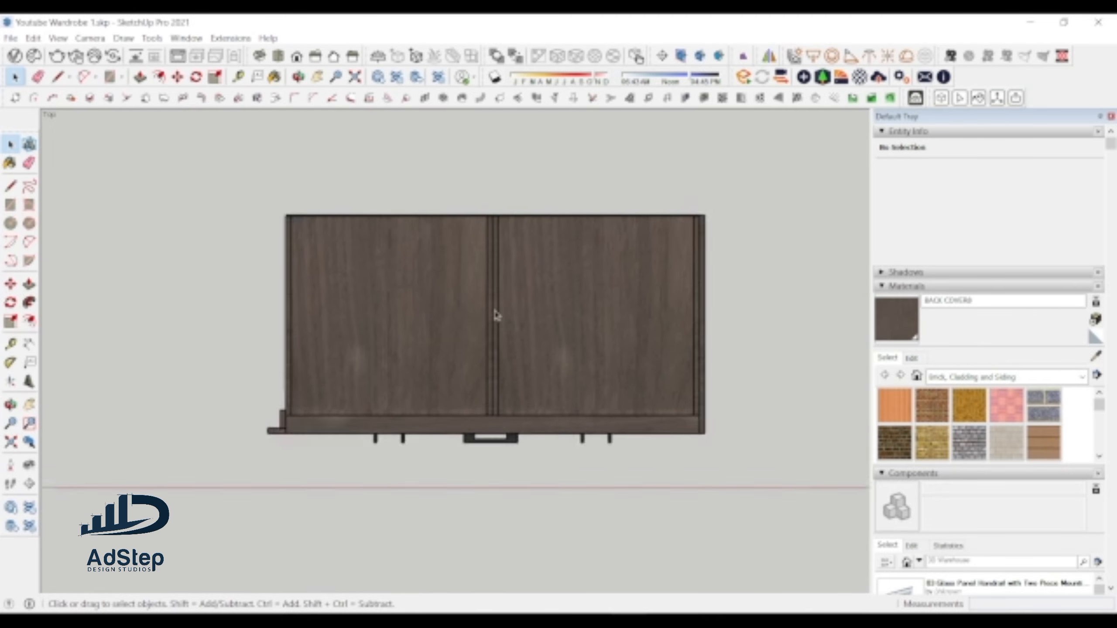
left_click(29, 343)
scroll(330, 207, "up", 1)
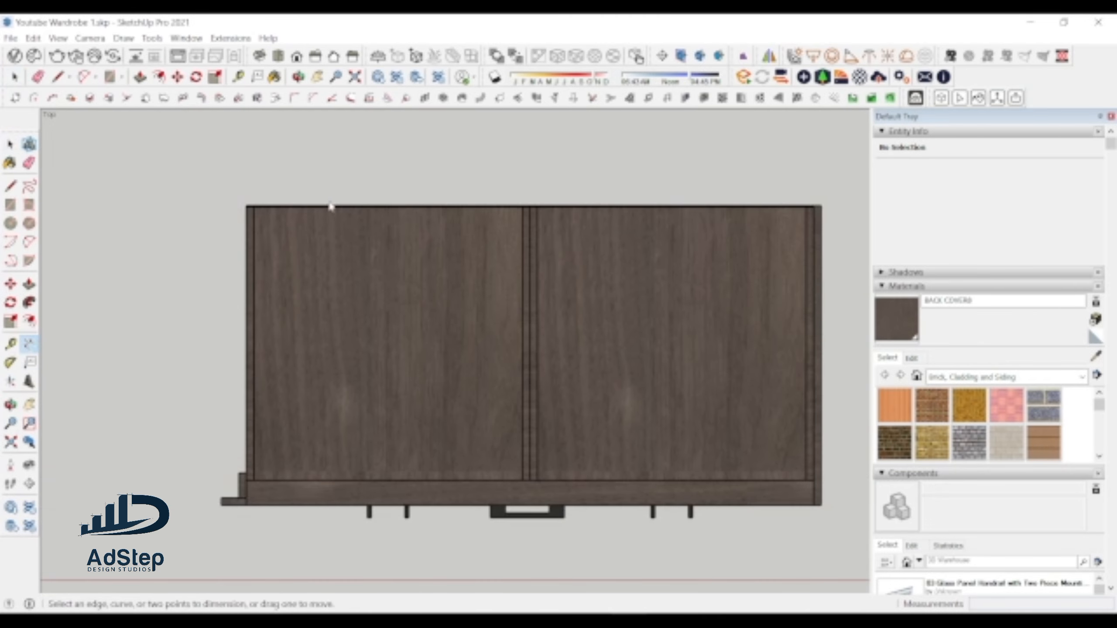
left_click(246, 207)
left_click(530, 207)
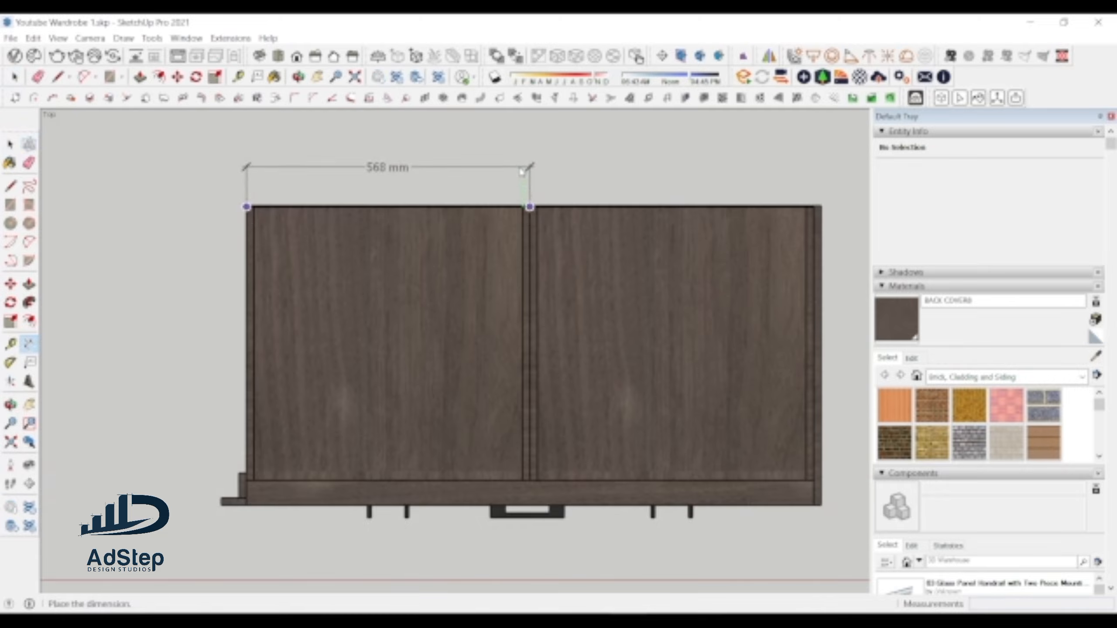
key("Escape")
scroll(454, 286, "down", 3)
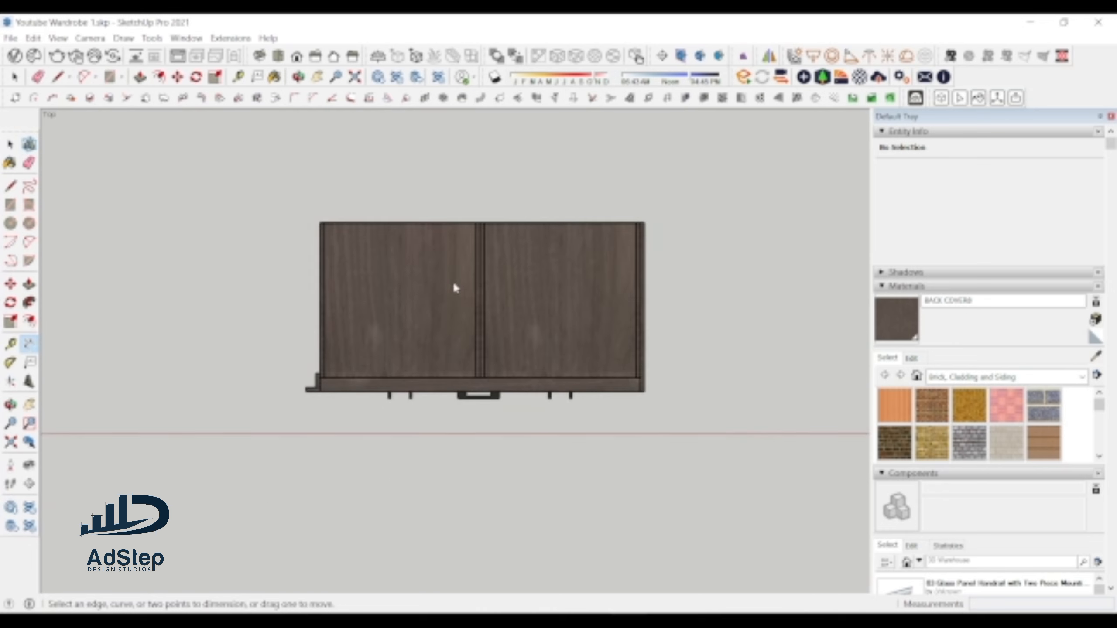
- Create a scene from the wardrobe's top view, saving the style changes as a new style
scroll(484, 267, "up", 2)
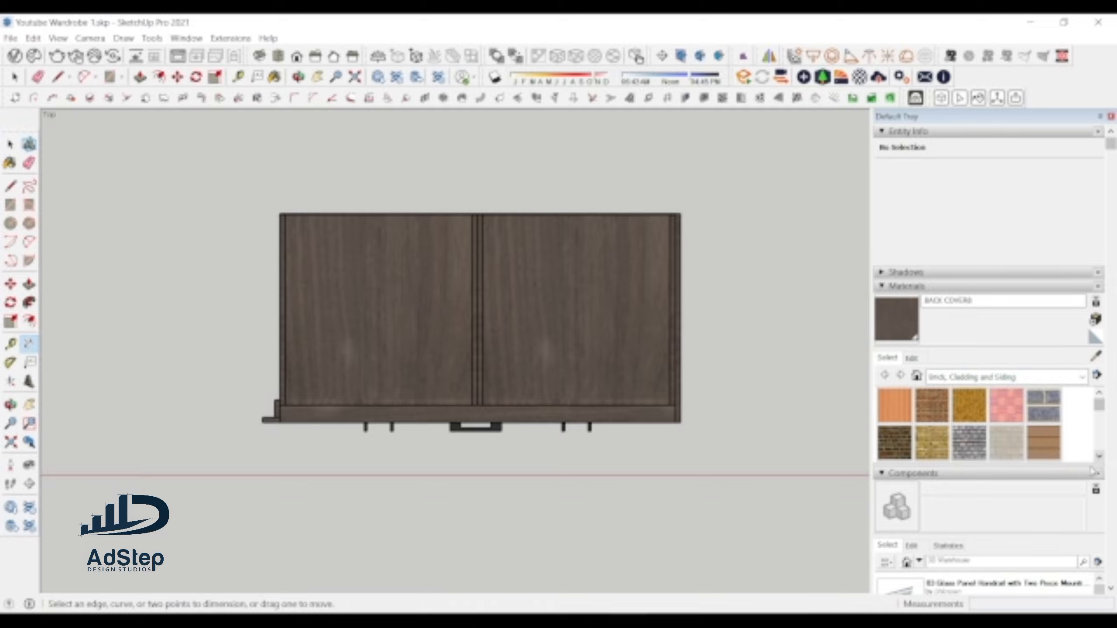
scroll(1085, 440, "down", 5)
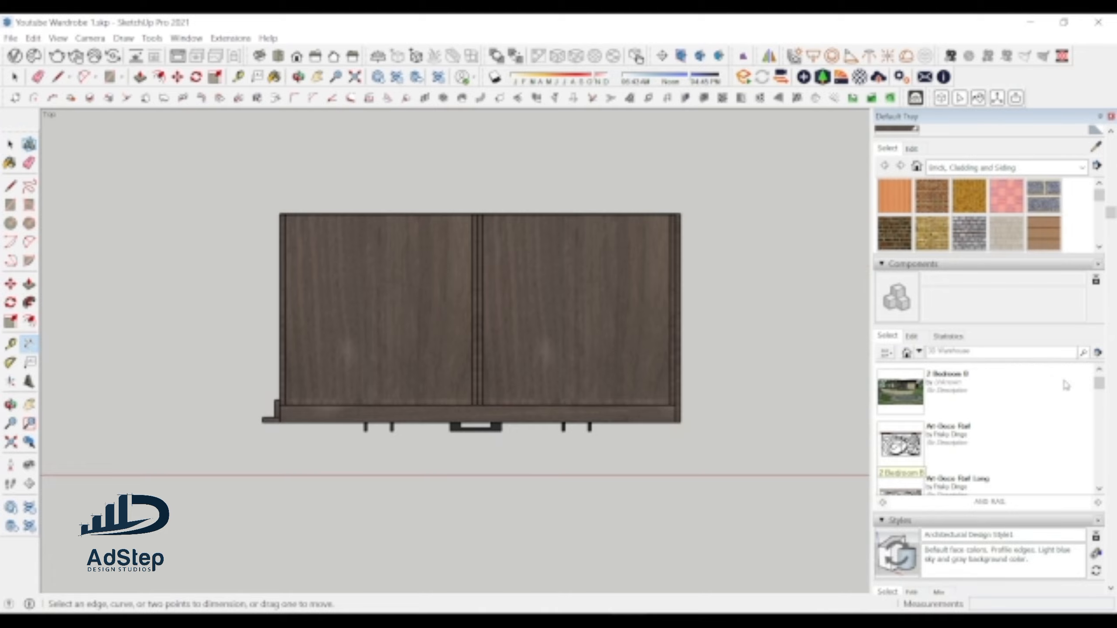
left_click_drag(1113, 214, 1114, 427)
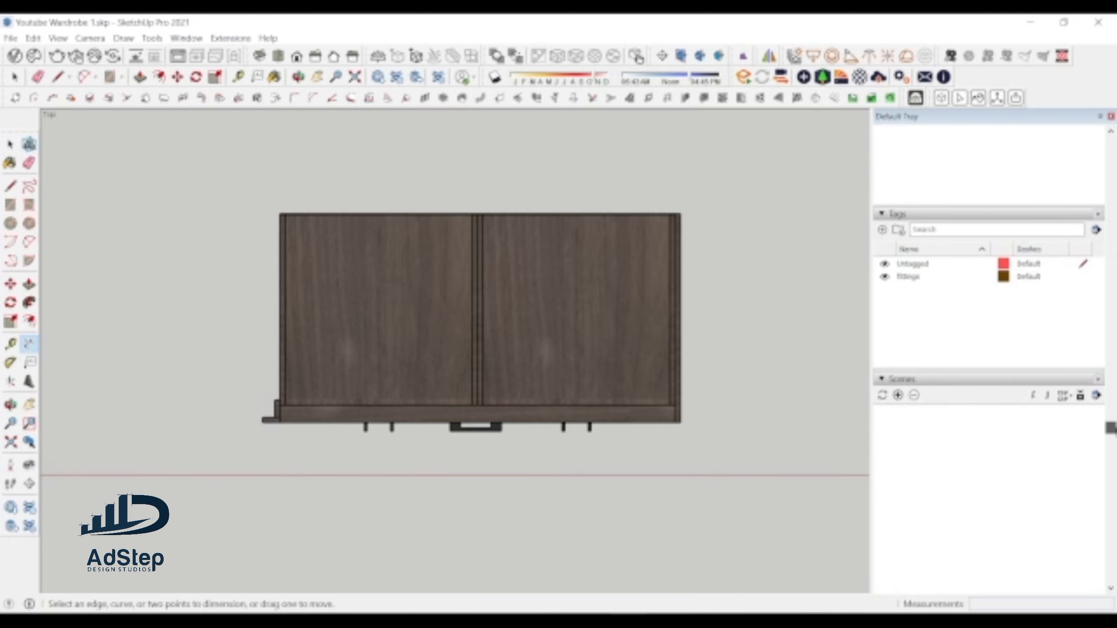
left_click(897, 395)
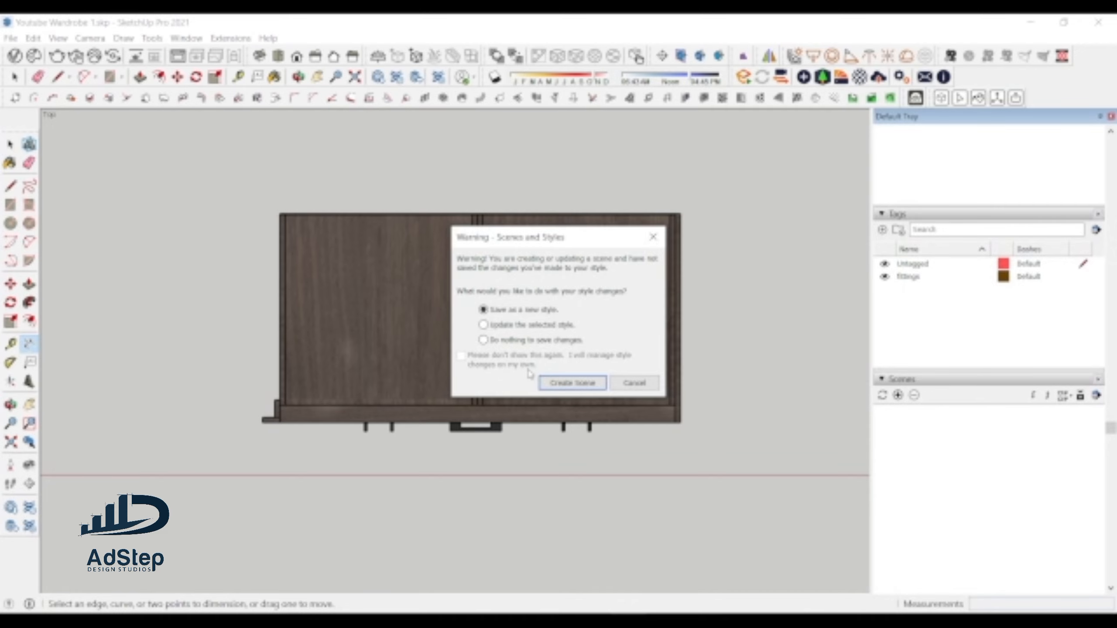
left_click(593, 389)
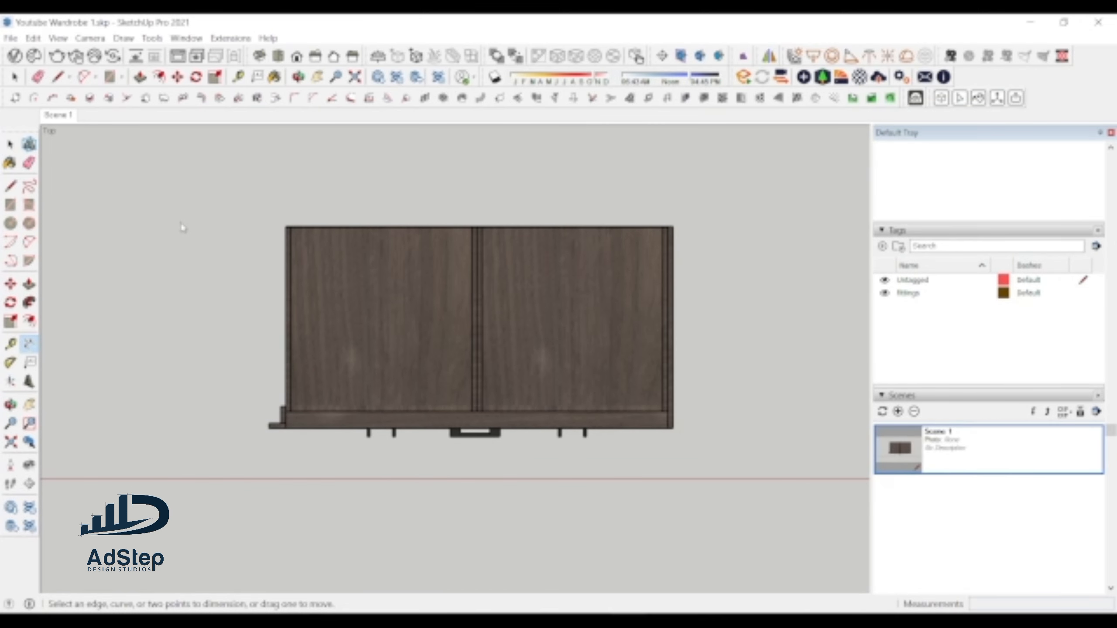
- Rename the new scene as Plan View
right_click(55, 115)
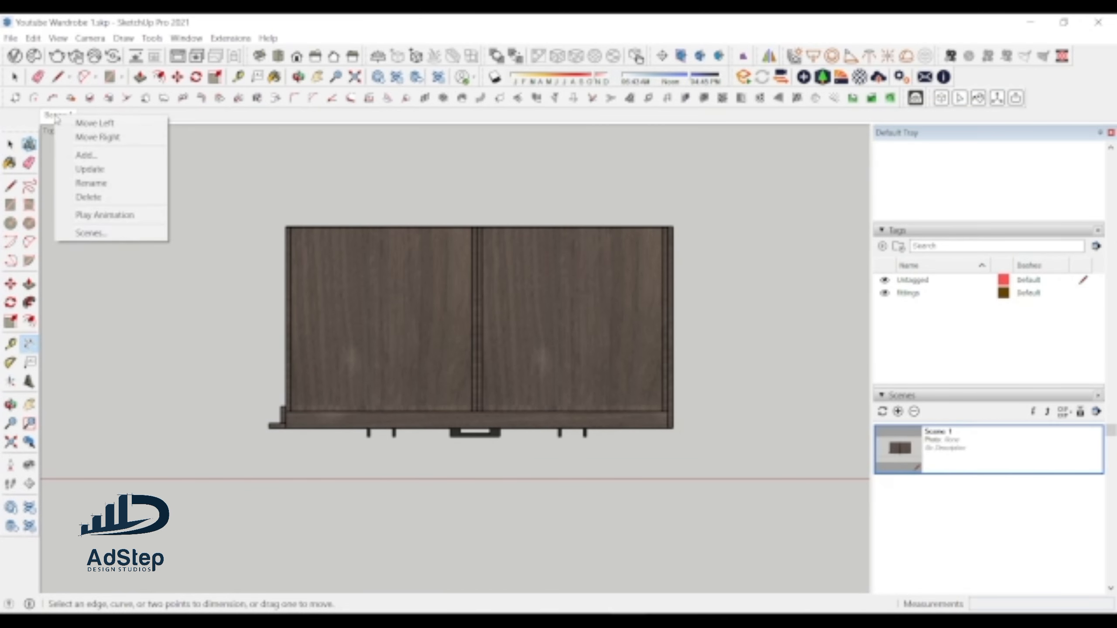
left_click(117, 184)
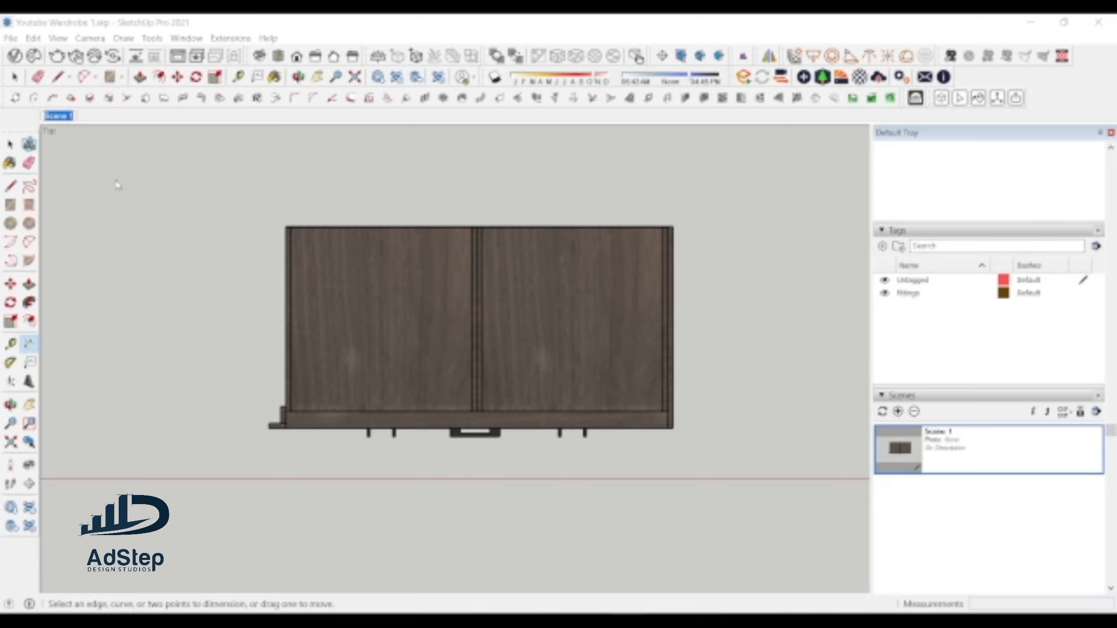
type("Plan View")
key("Return")
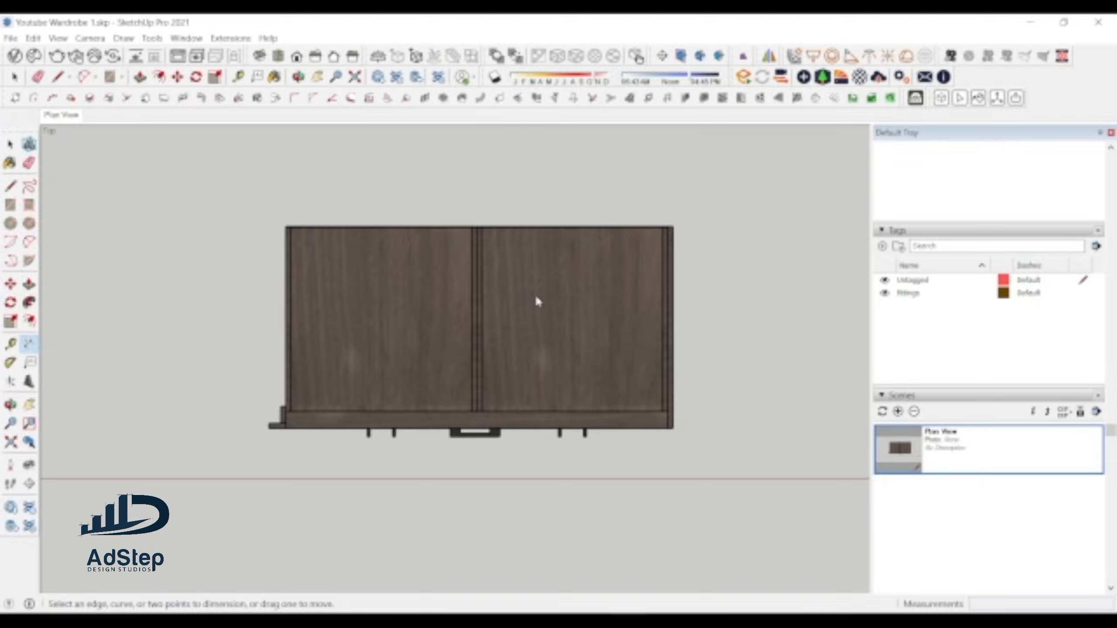
- Show the whole wardrobe copy in the standard front view
scroll(444, 321, "down", 1)
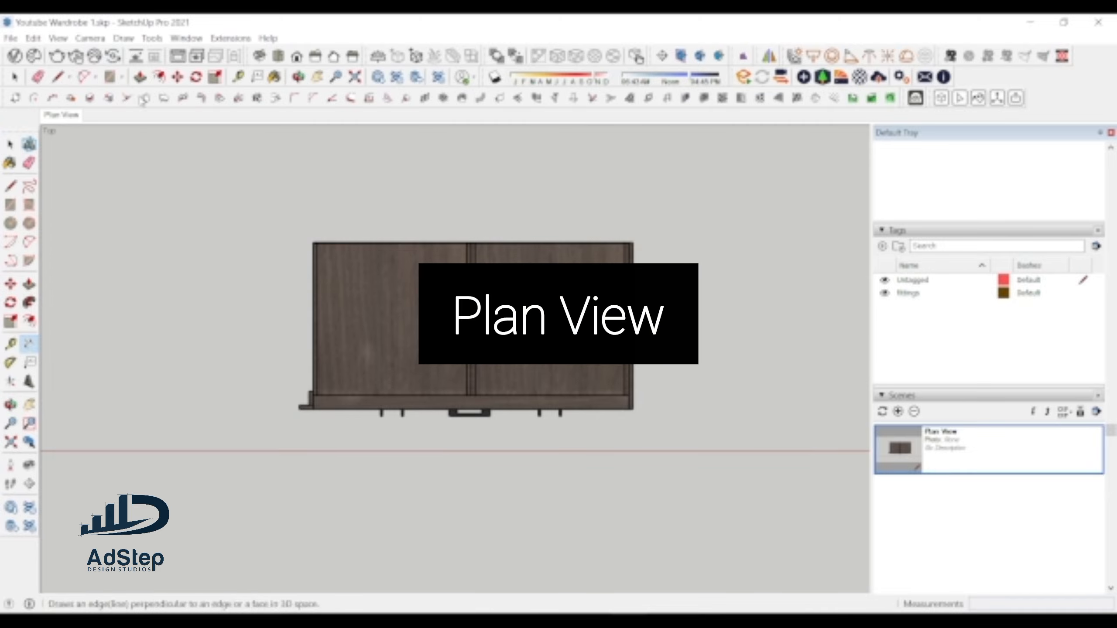
scroll(435, 224, "up", 1)
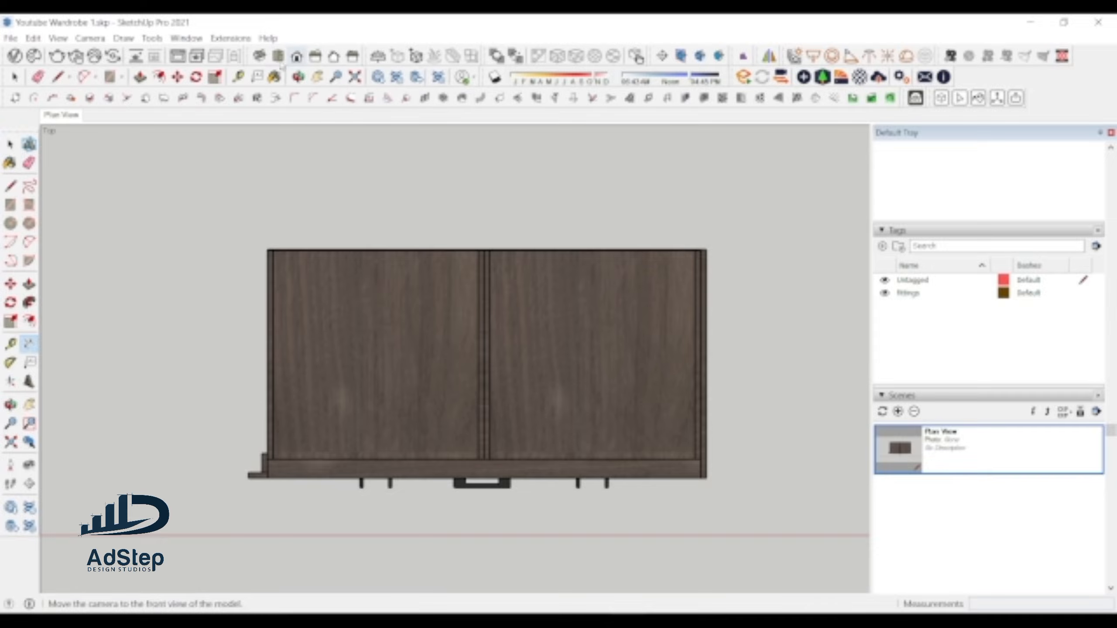
left_click(92, 39)
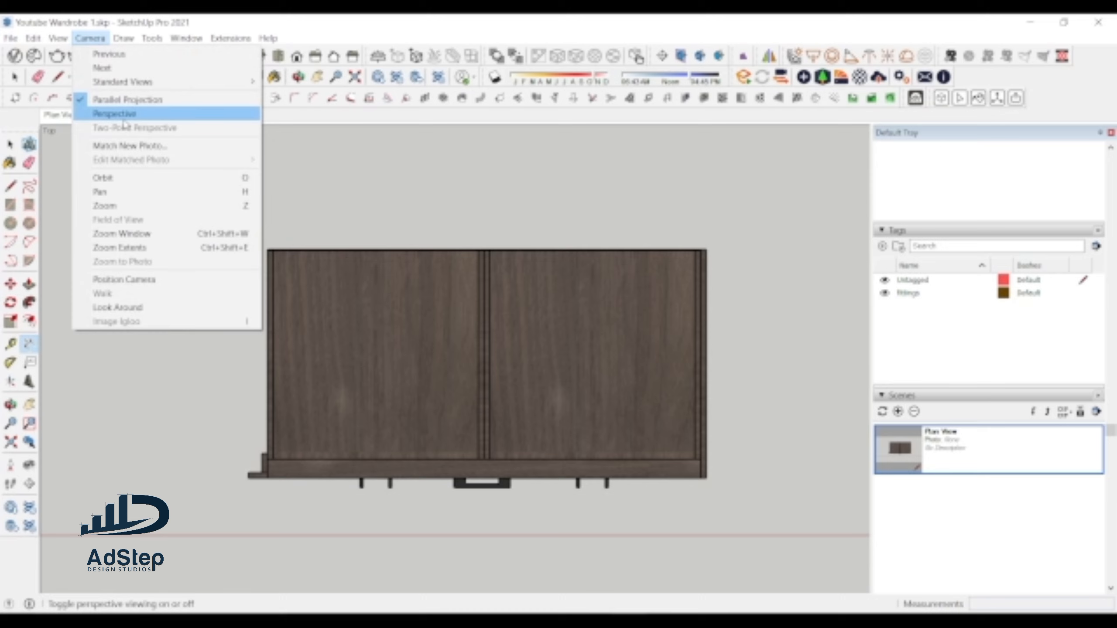
left_click(152, 39)
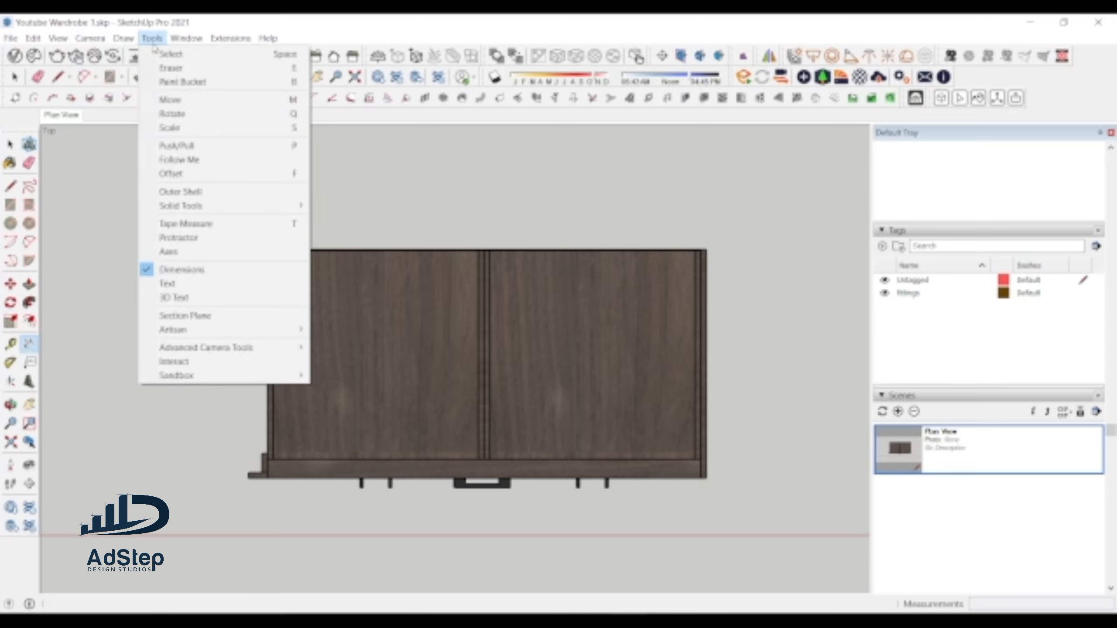
left_click(318, 60)
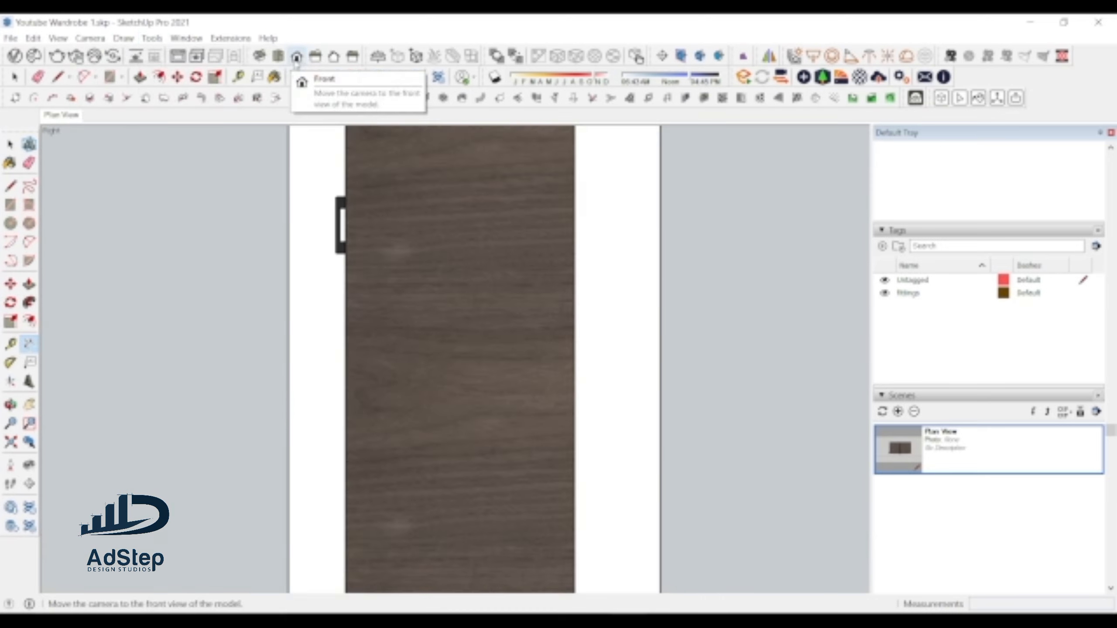
left_click(296, 59)
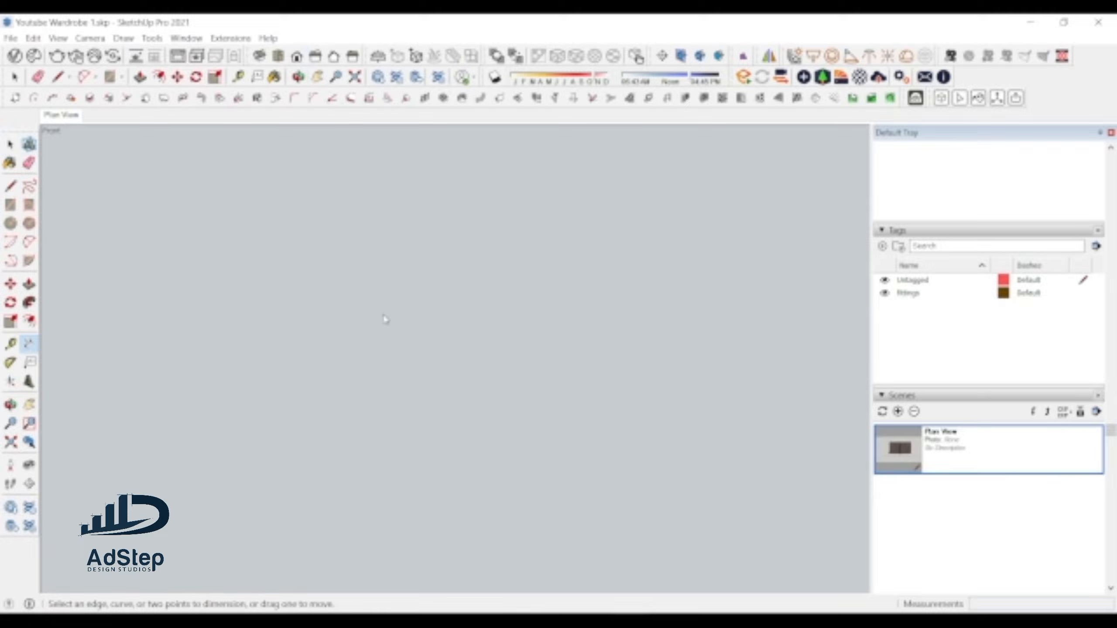
scroll(401, 325, "down", 3)
scroll(401, 323, "down", 5)
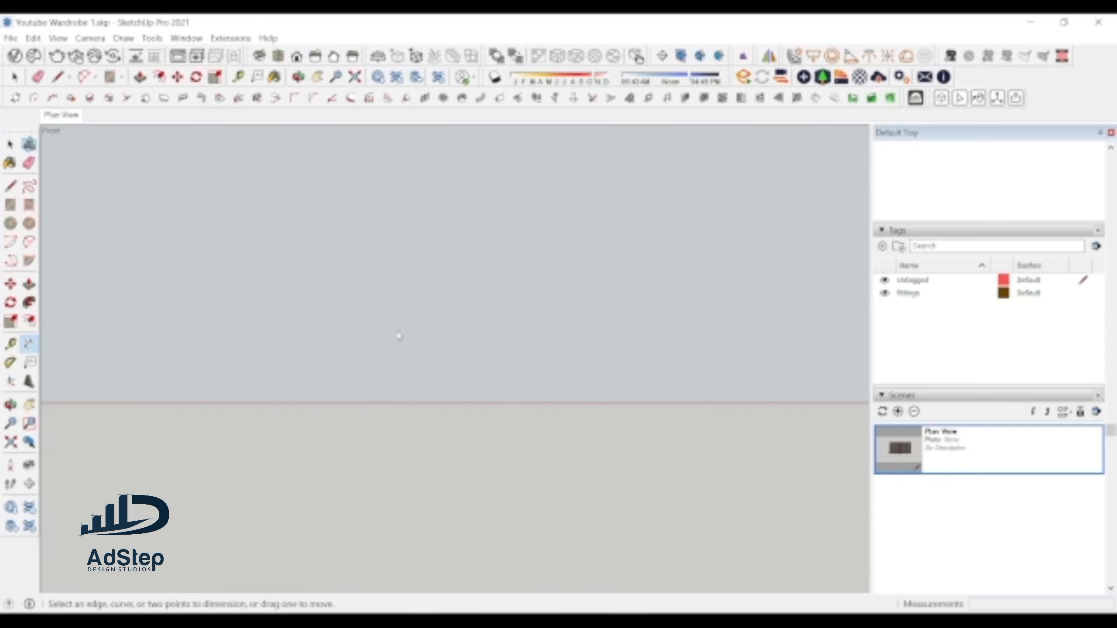
scroll(377, 404, "down", 7)
scroll(708, 373, "up", 5)
scroll(626, 402, "up", 8)
scroll(579, 407, "up", 1)
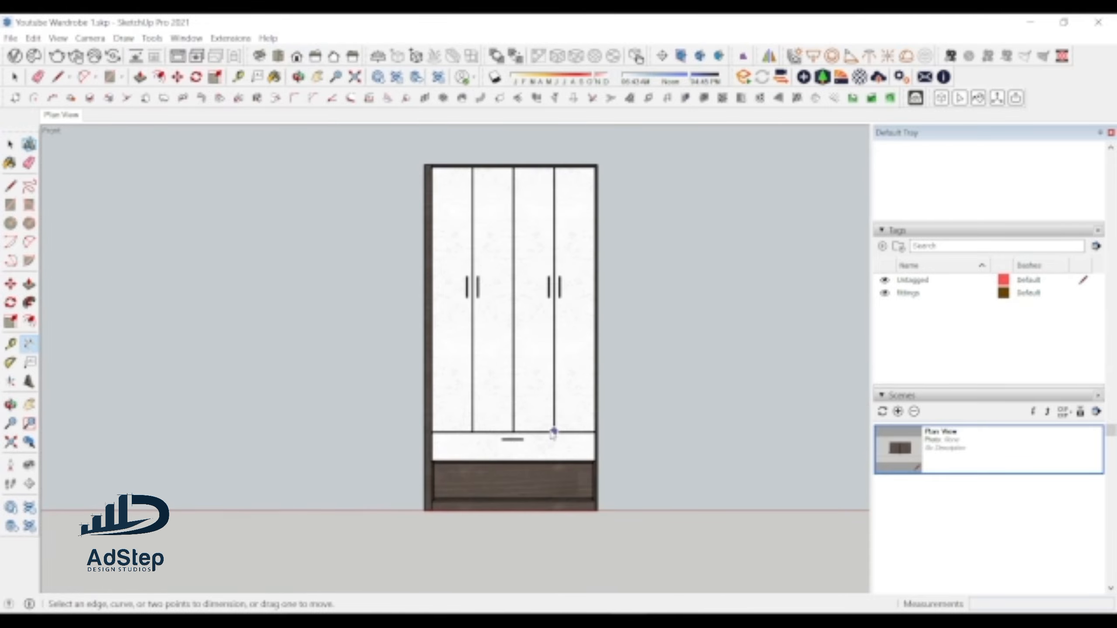
- Hide the four wardrobe doors together with their handles so the shelves and hanging space are exposed
key("space")
scroll(533, 365, "up", 3)
left_click(533, 362)
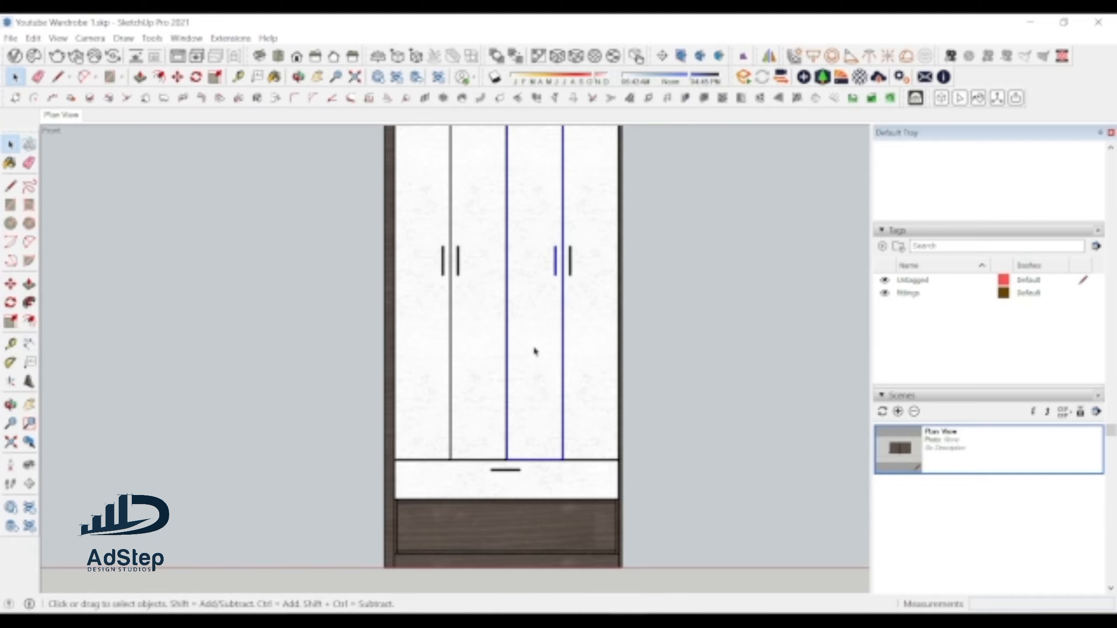
left_click(597, 364, "ctrl")
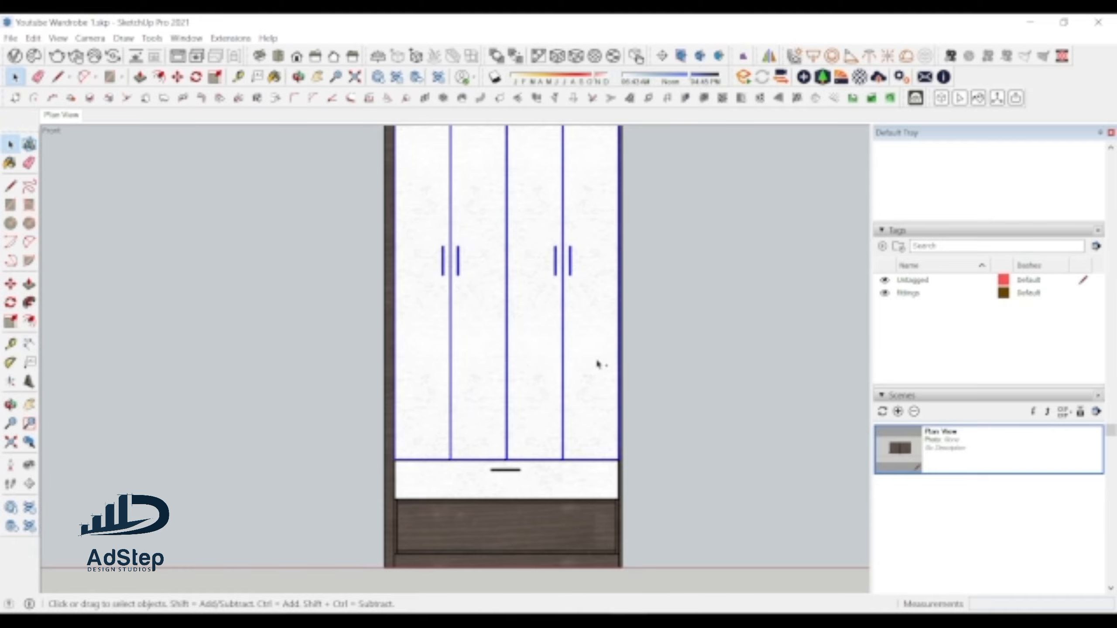
key("Delete")
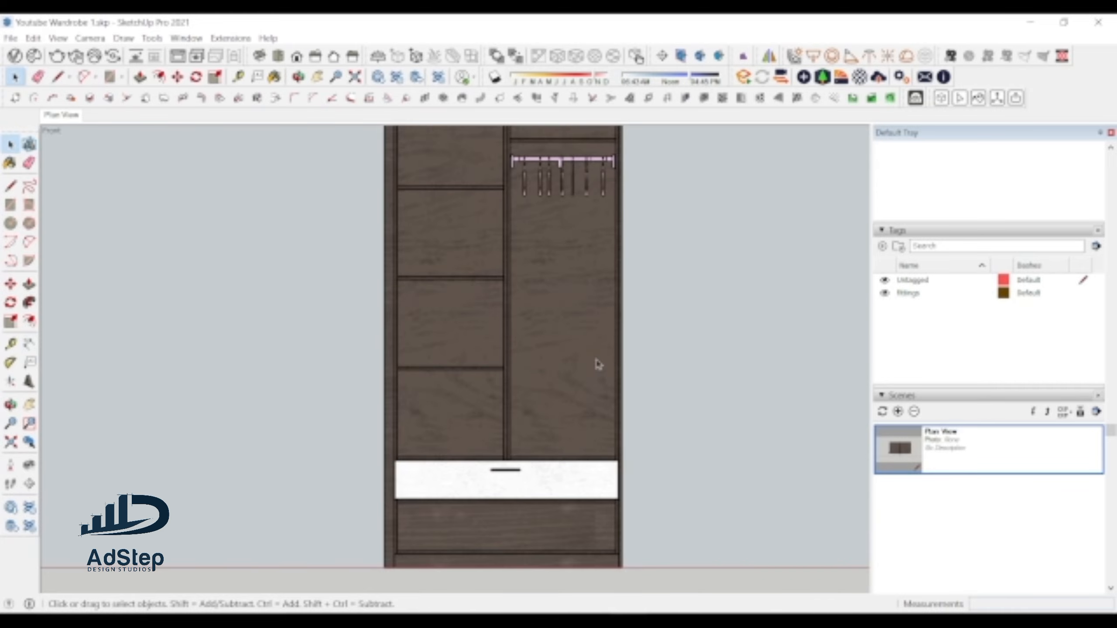
scroll(550, 484, "down", 2)
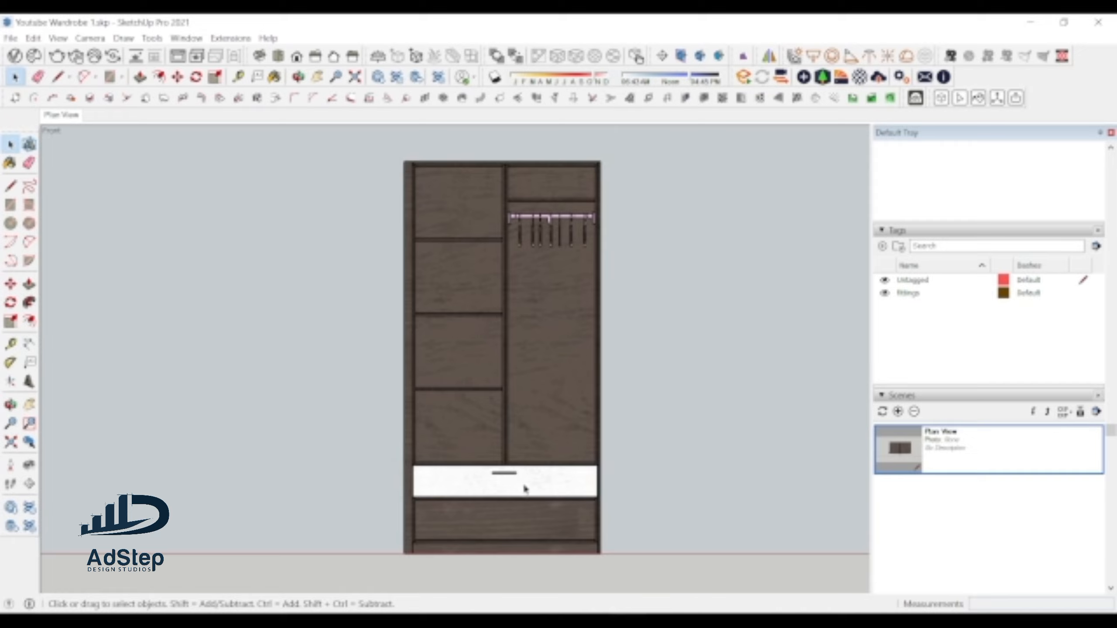
- Hide the white drawer front and its handle below the door compartments
left_click(555, 486)
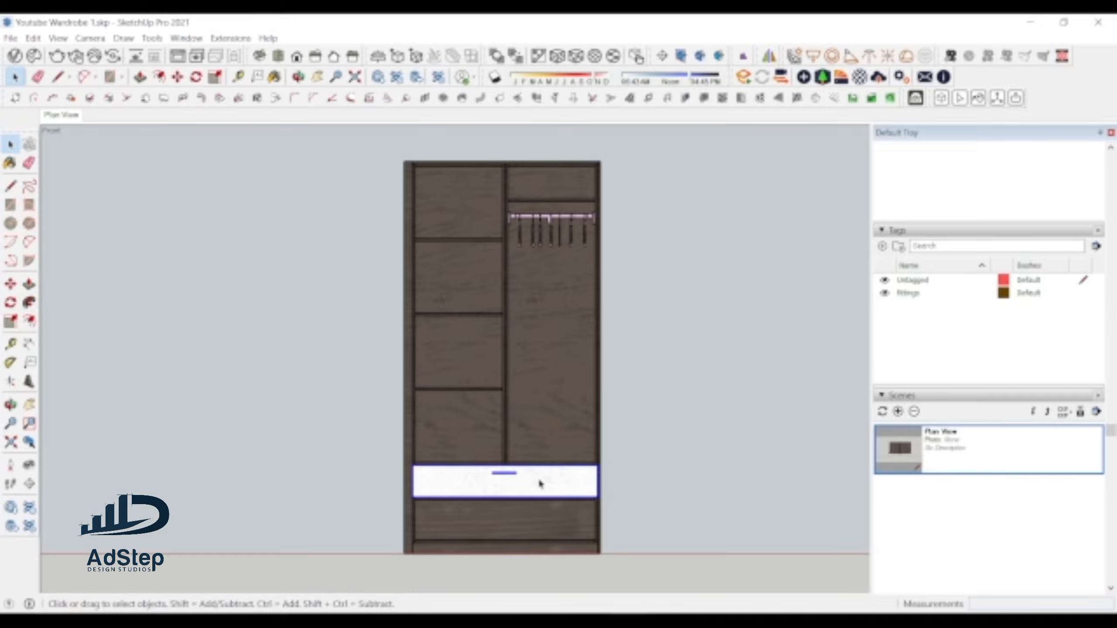
double_click(552, 481)
key("Escape")
key("Delete")
- Create a scene from the front view of the opened wardrobe interior
scroll(544, 378, "down", 2)
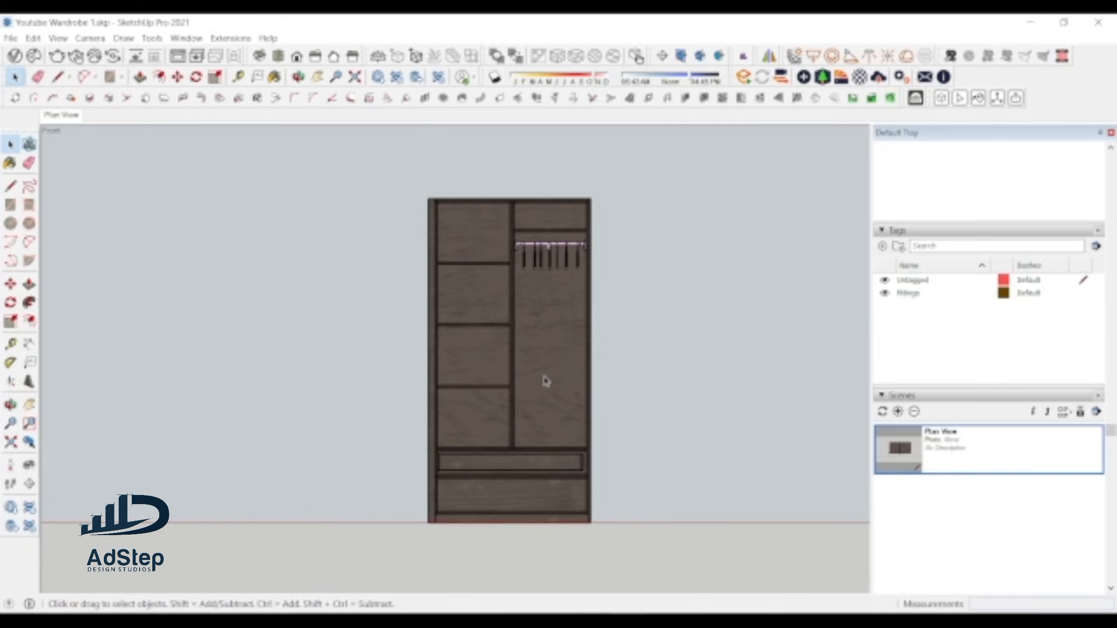
scroll(467, 366, "up", 1)
scroll(468, 369, "up", 1)
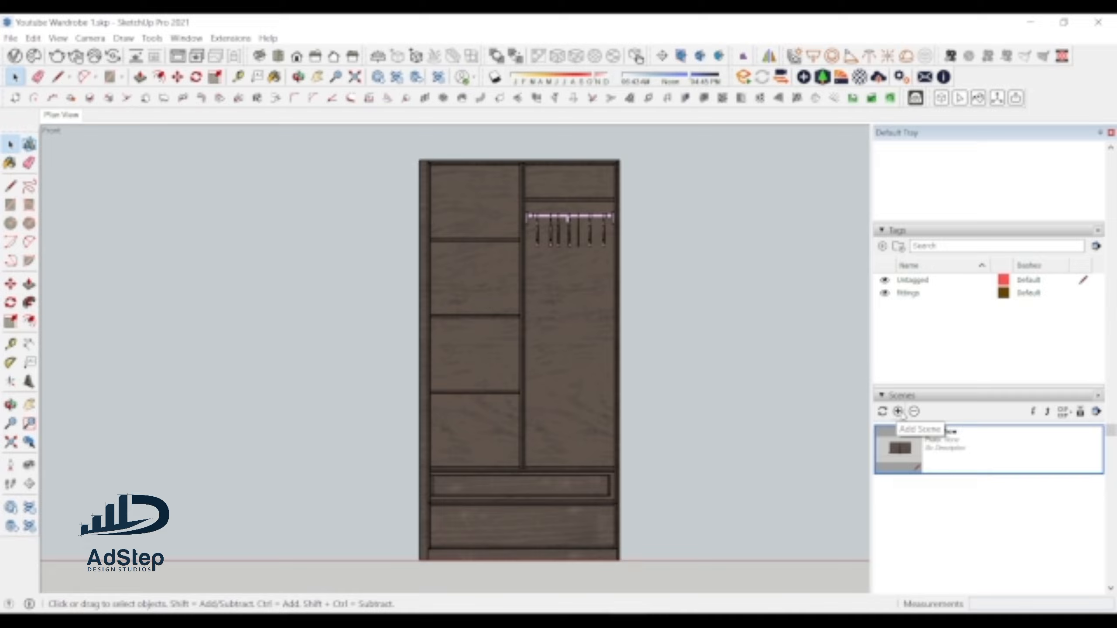
left_click(898, 411)
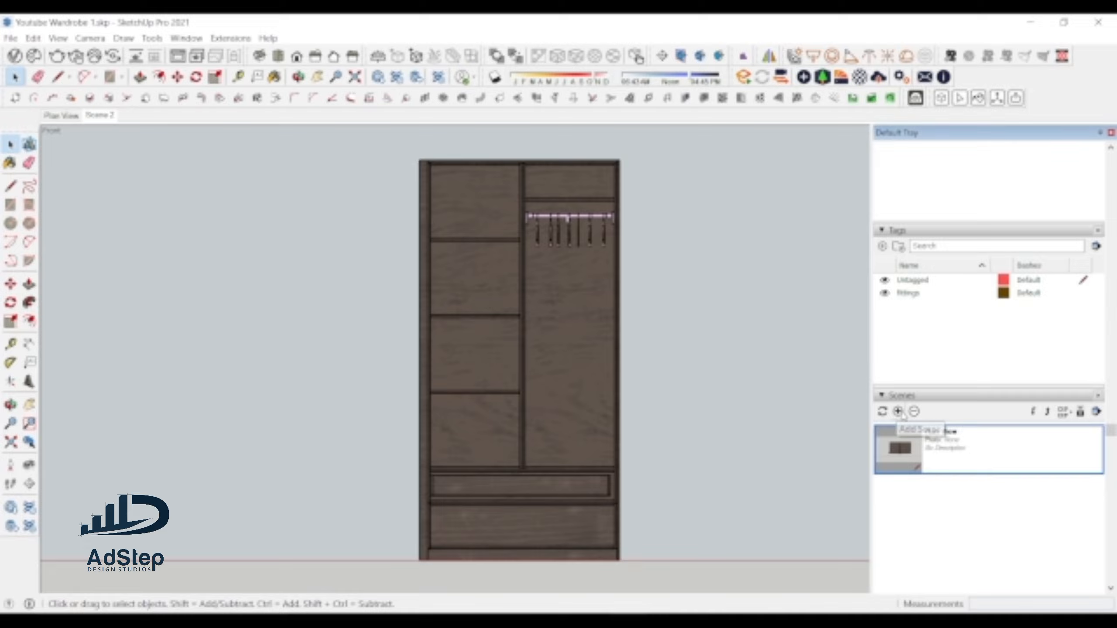
right_click(112, 118)
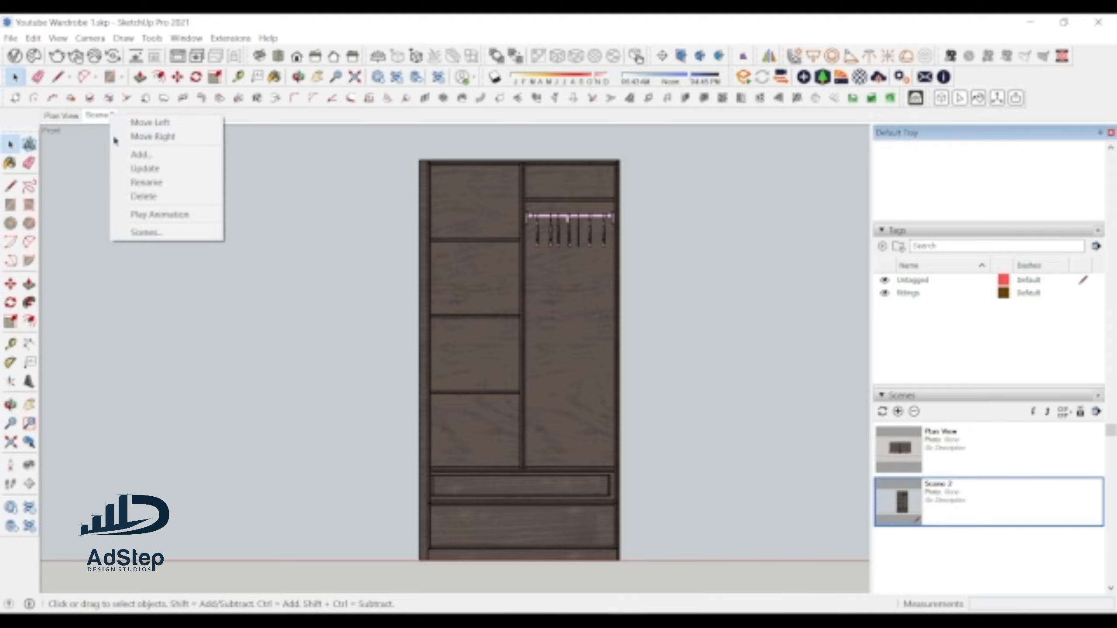
left_click(144, 181)
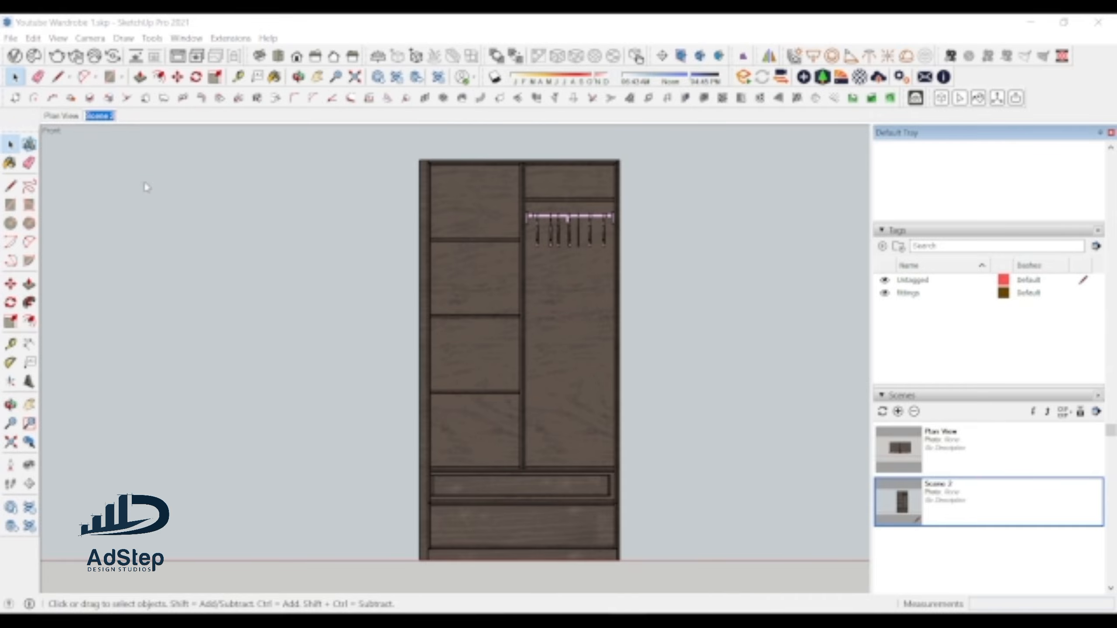
type("Plan View")
key("Escape")
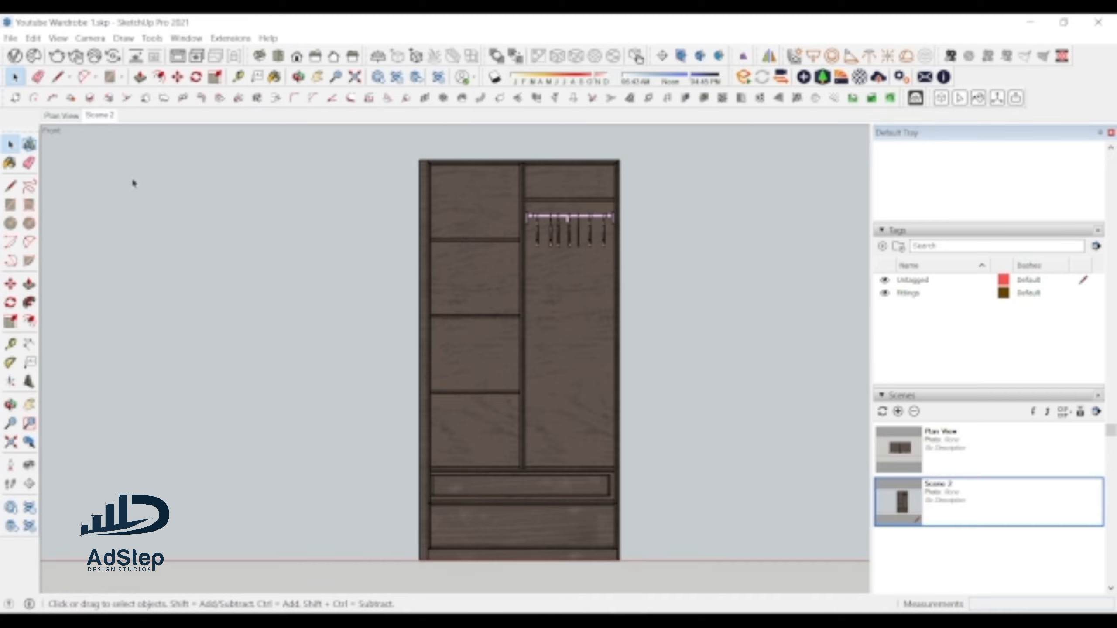
- Rename the new interior front-view scene as Plan view 2
right_click(101, 118)
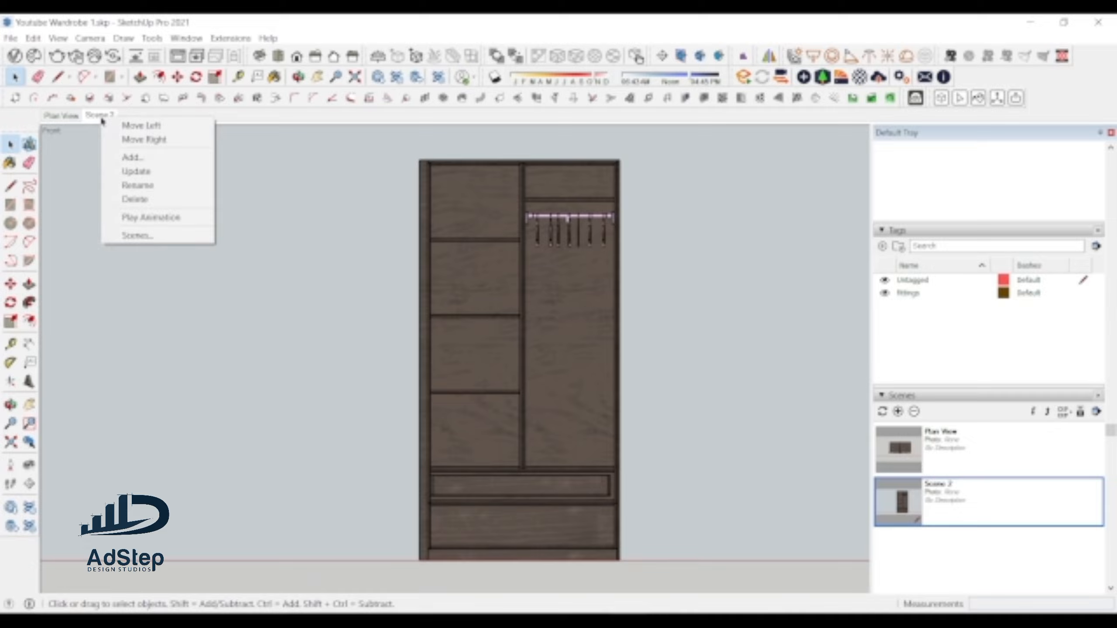
left_click(134, 185)
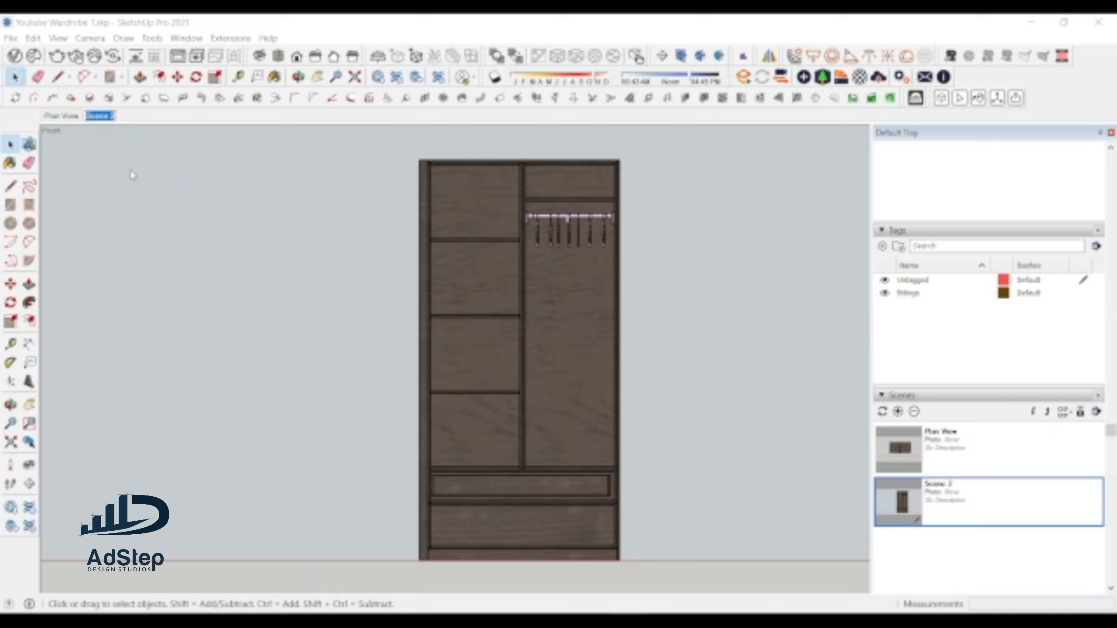
type("Plan view 2")
key("Return")
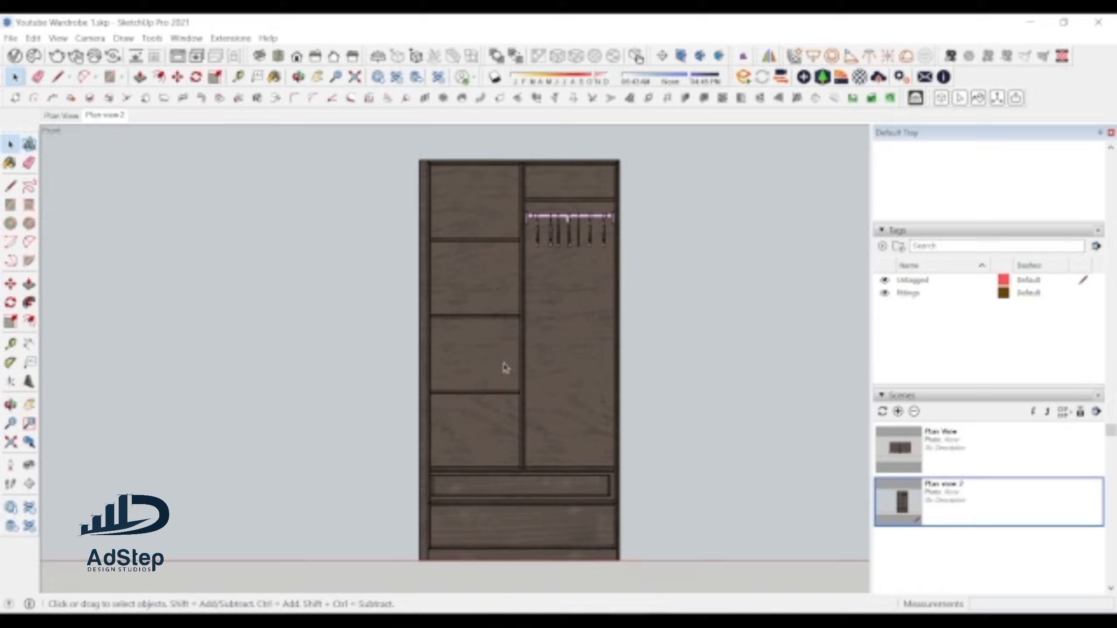
- Undo the removal of the drawer front and the four doors to restore the closed wardrobe
scroll(453, 373, "down", 1)
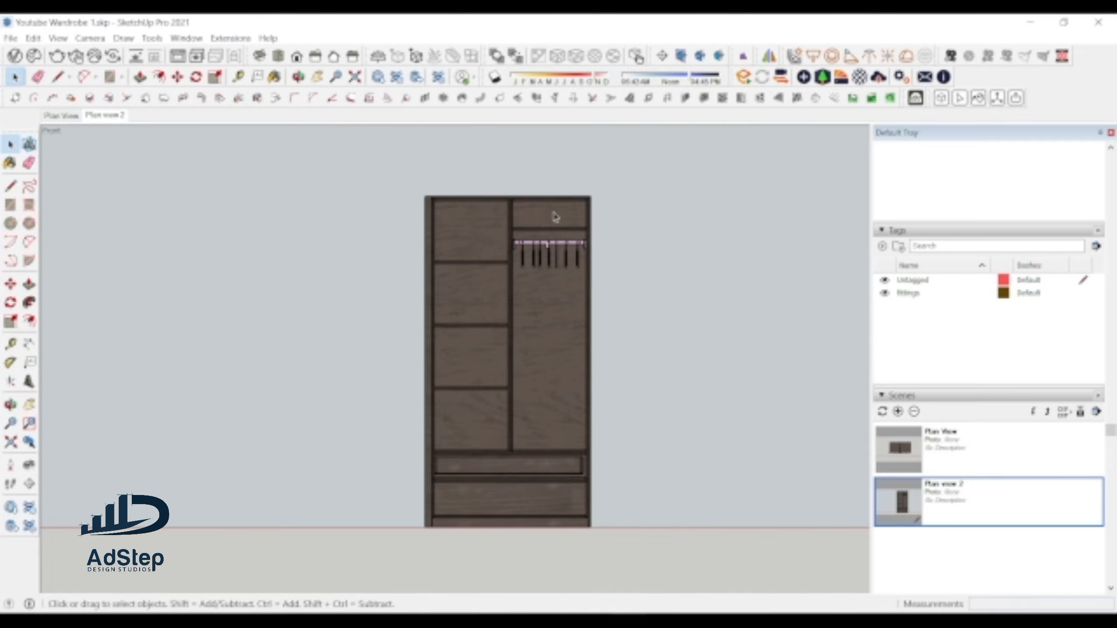
key("ctrl+z")
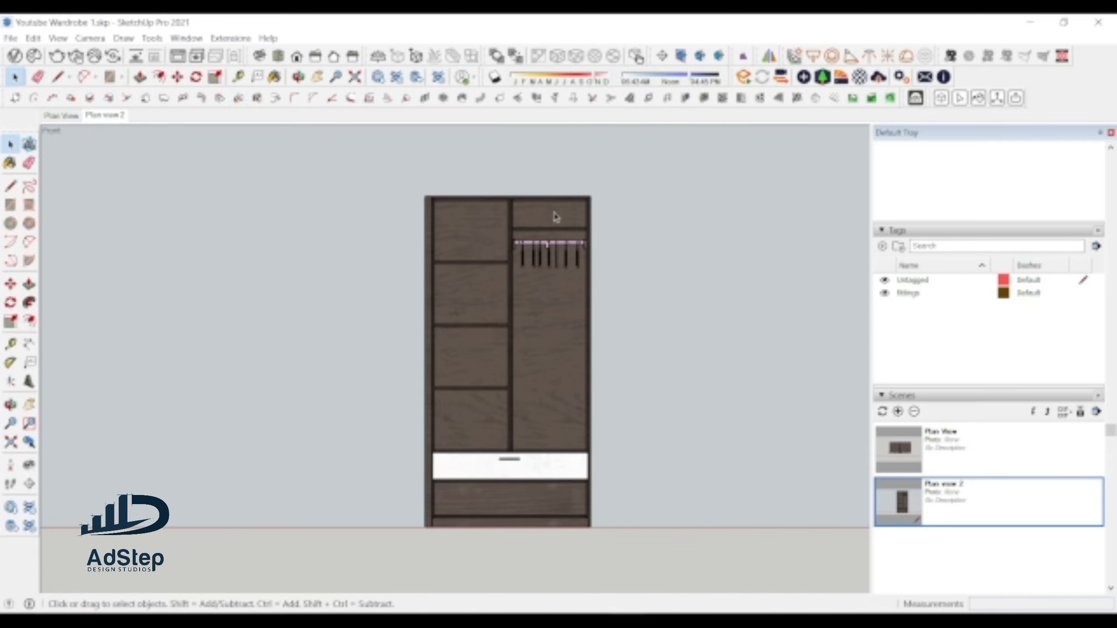
key("ctrl+z")
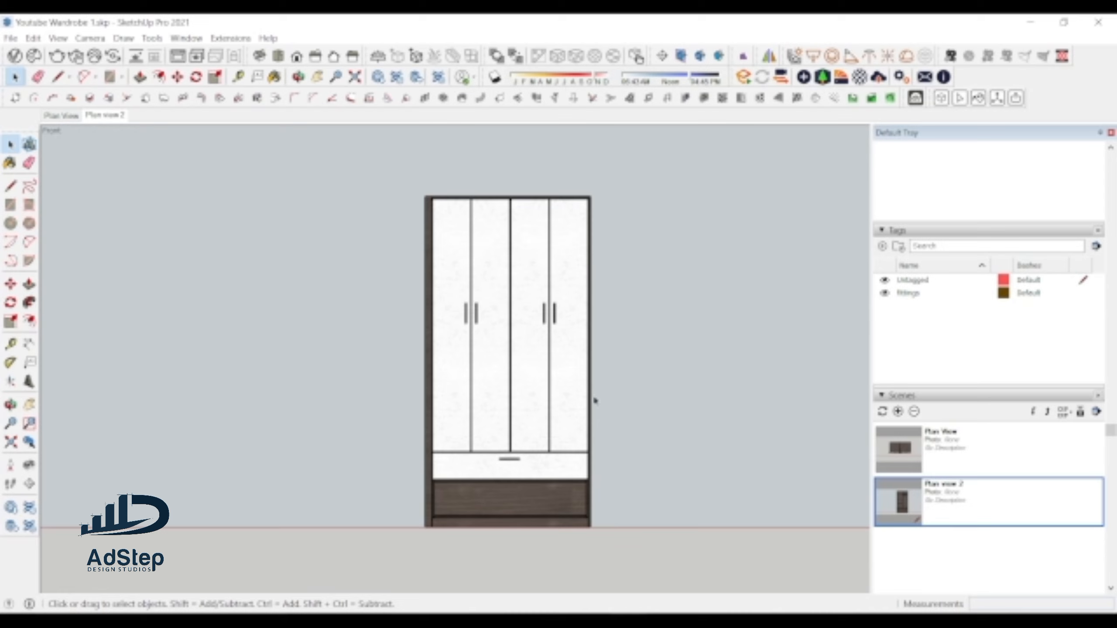
- Create a scene from the closed wardrobe's front view and name it Elevation View
left_click(898, 411)
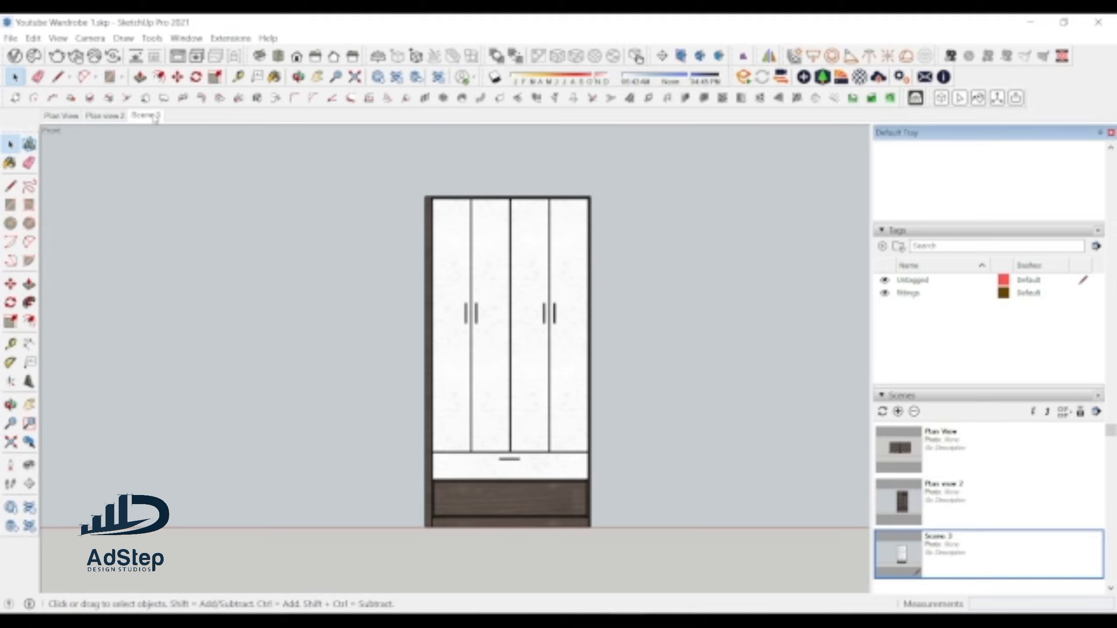
right_click(149, 120)
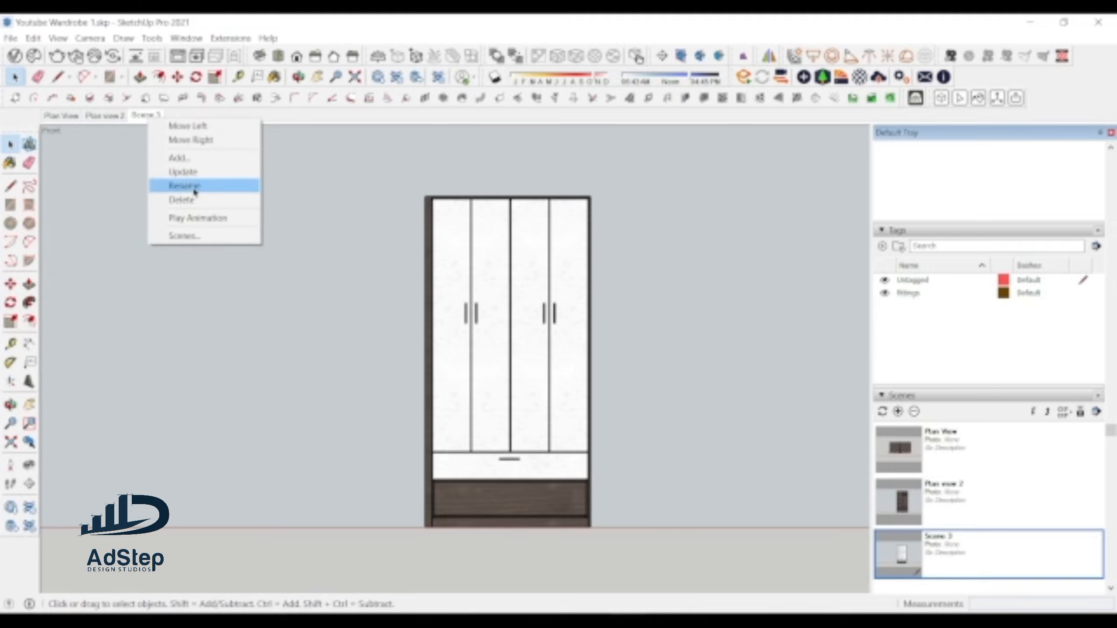
left_click(195, 189)
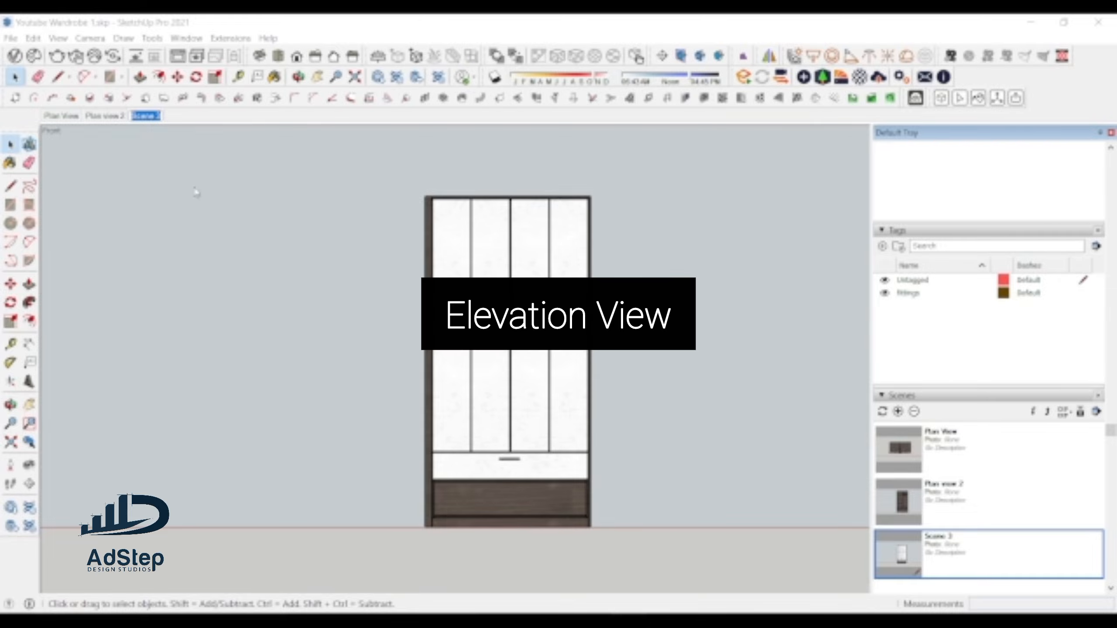
type("Elevation")
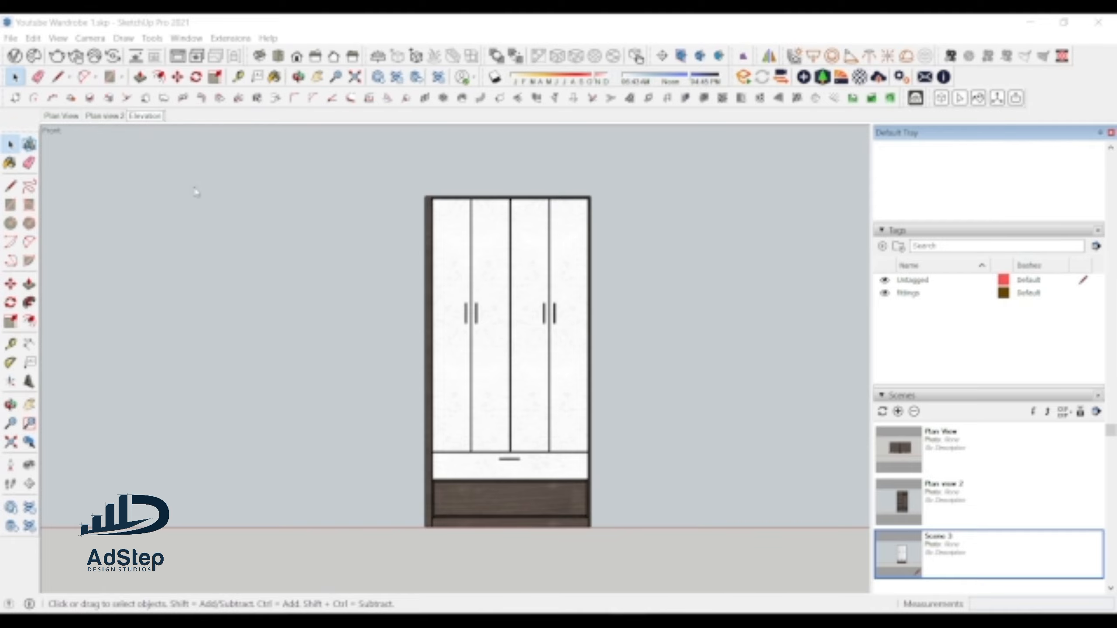
type(" View")
key("Return")
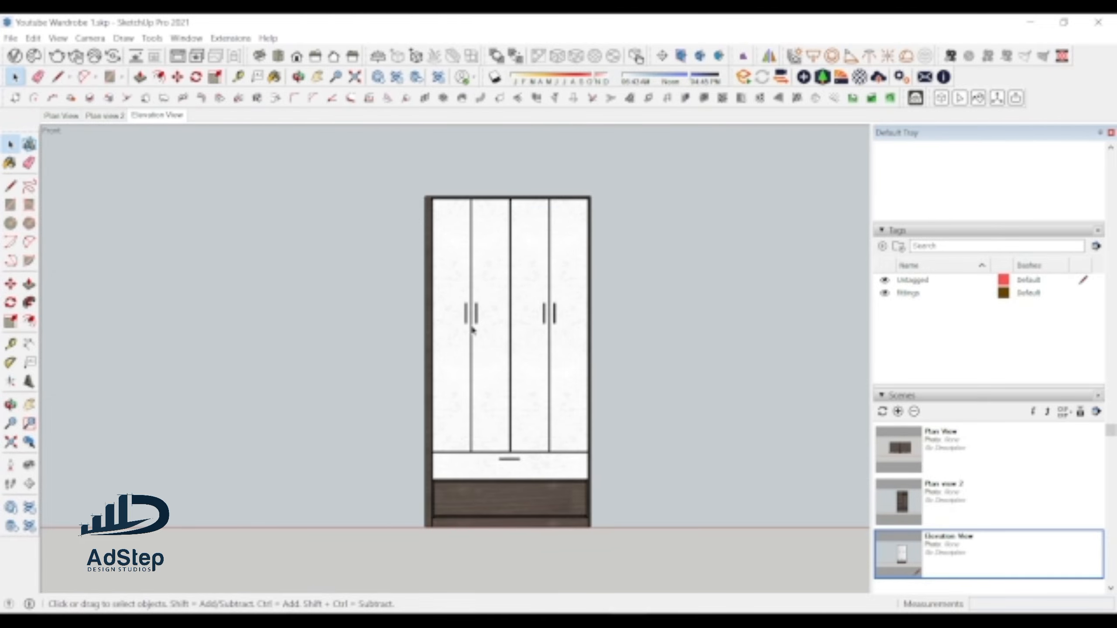
- Review the Plan View, Plan view 2 and Elevation View scenes one after another
left_click(64, 116)
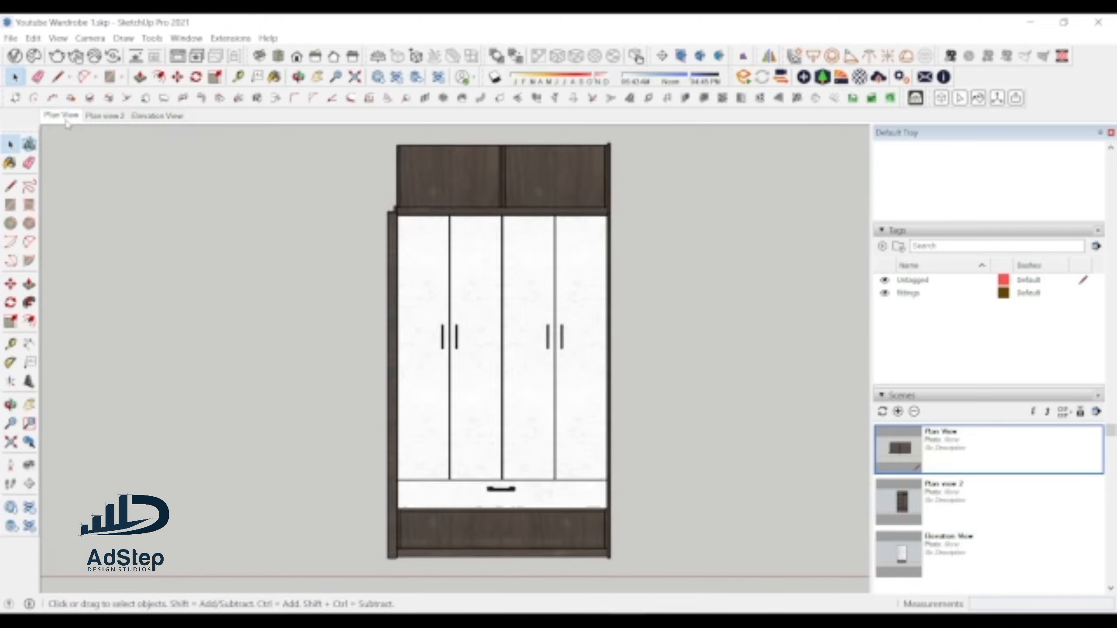
left_click(106, 116)
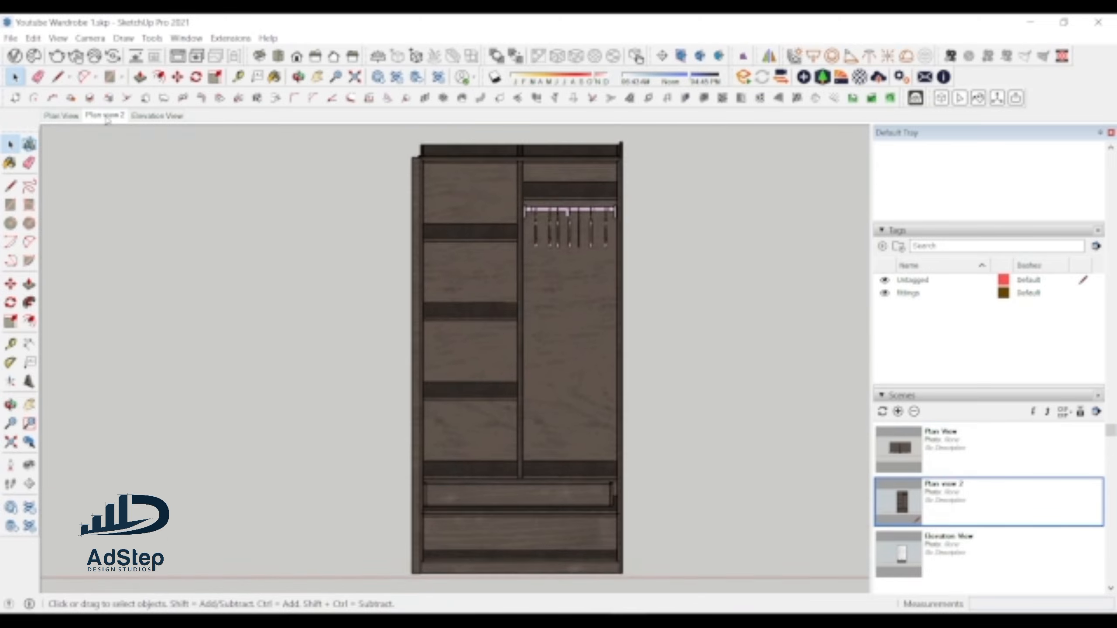
left_click(151, 118)
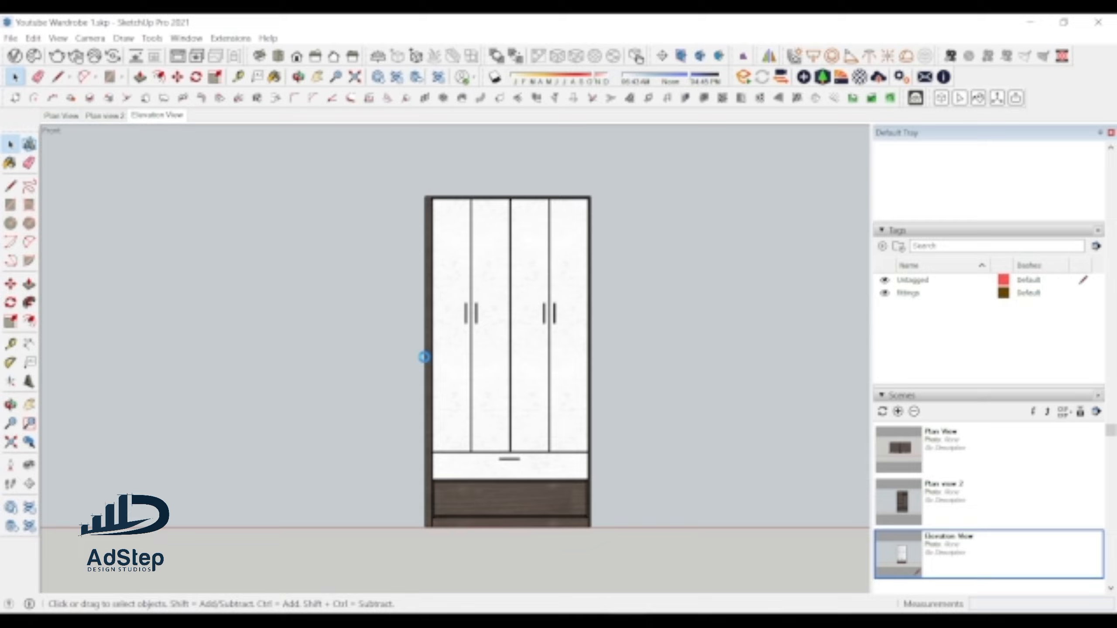
left_click(10, 38)
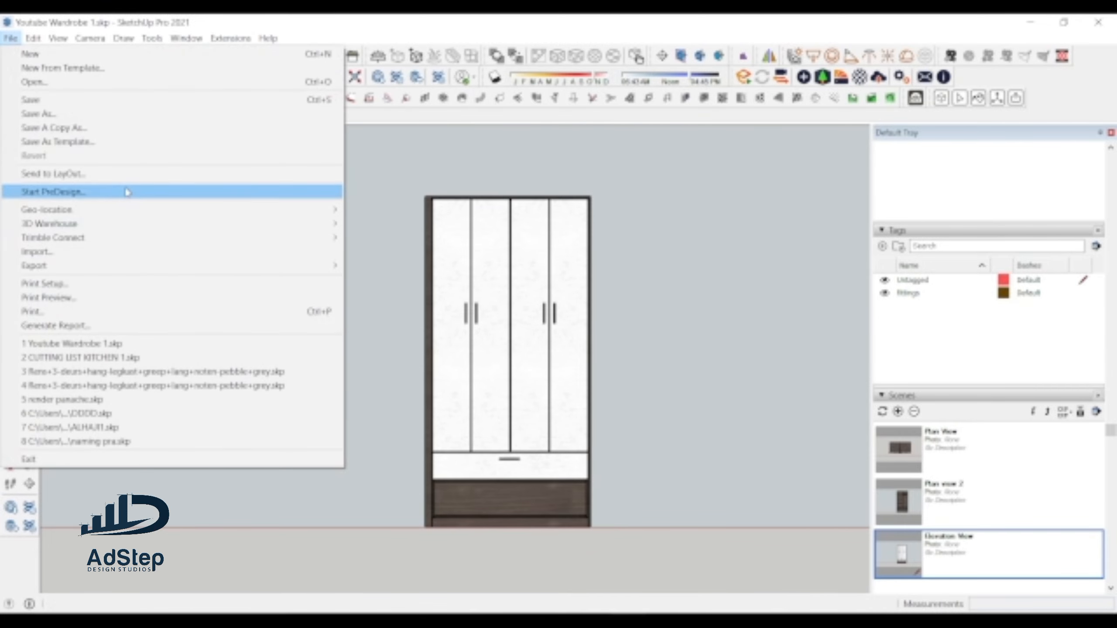
mouse_move(86, 273)
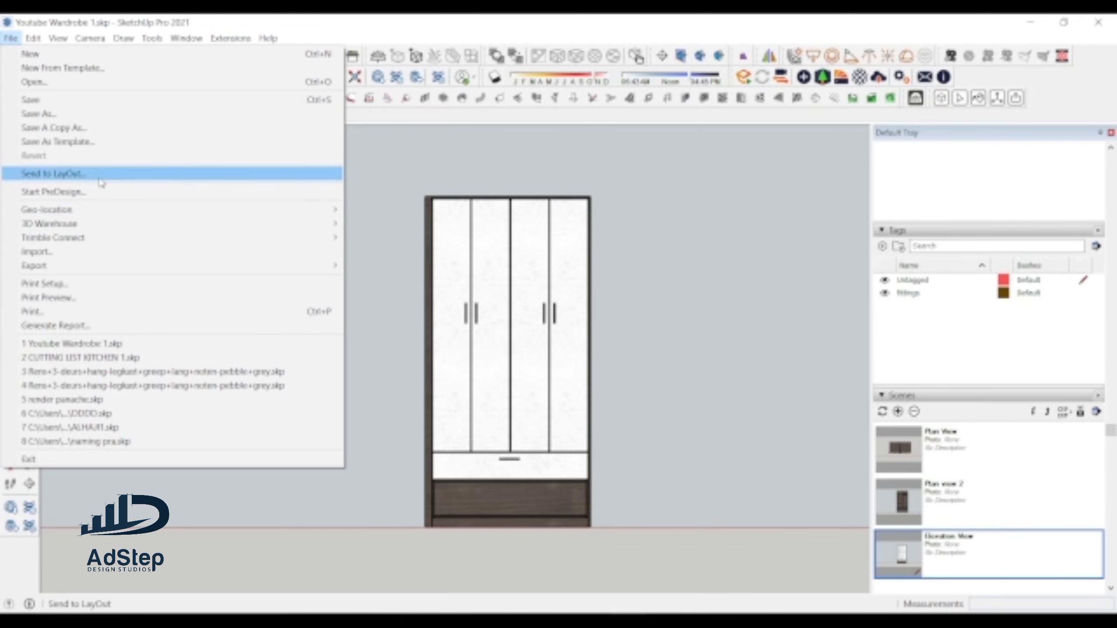
left_click(361, 175)
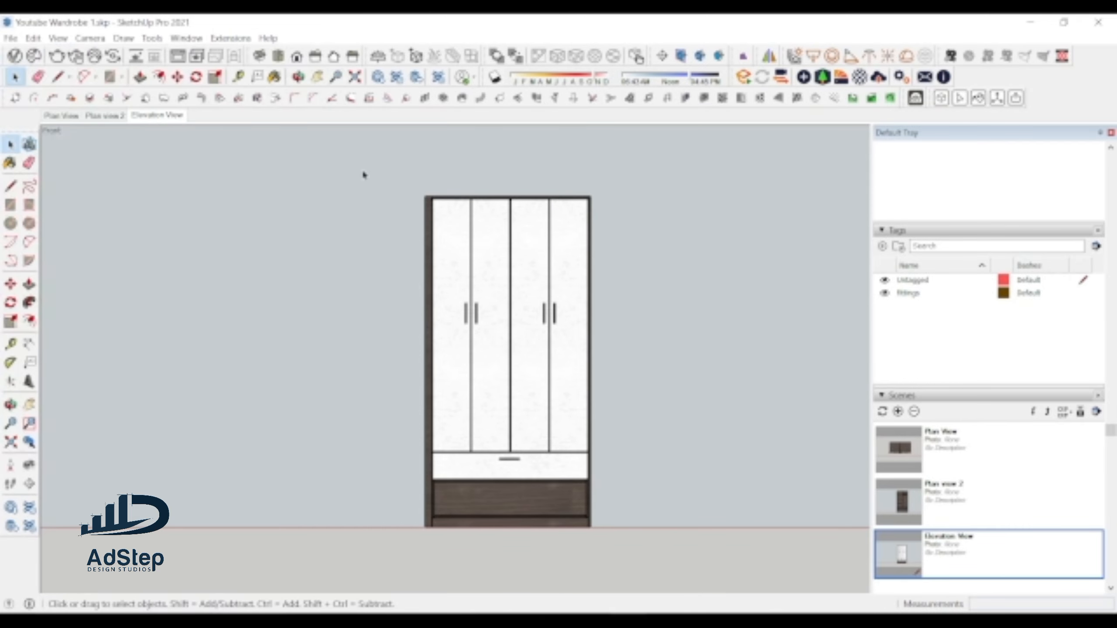
- Send the wardrobe model to LayOut on the A3 Landscape graph paper template and maximize the LayOut window
left_click(11, 39)
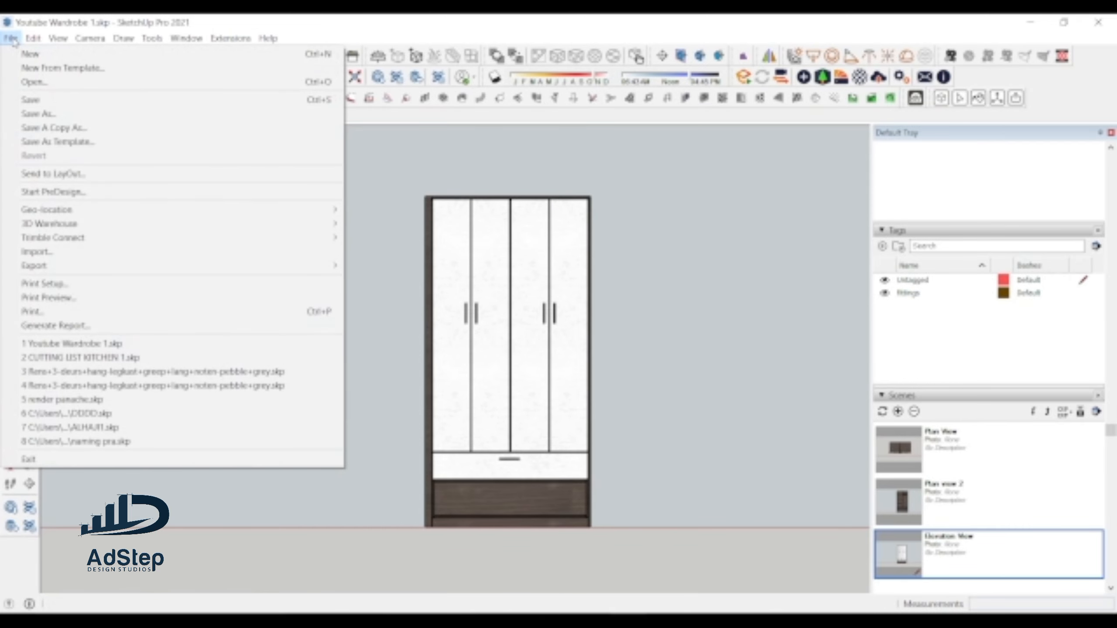
left_click(86, 175)
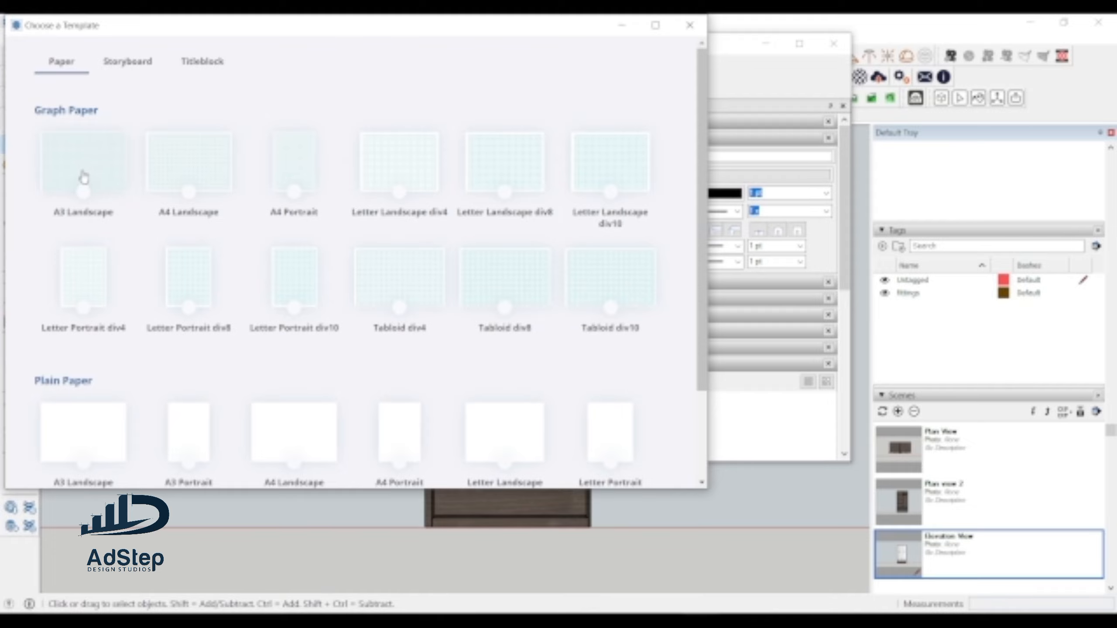
left_click(83, 177)
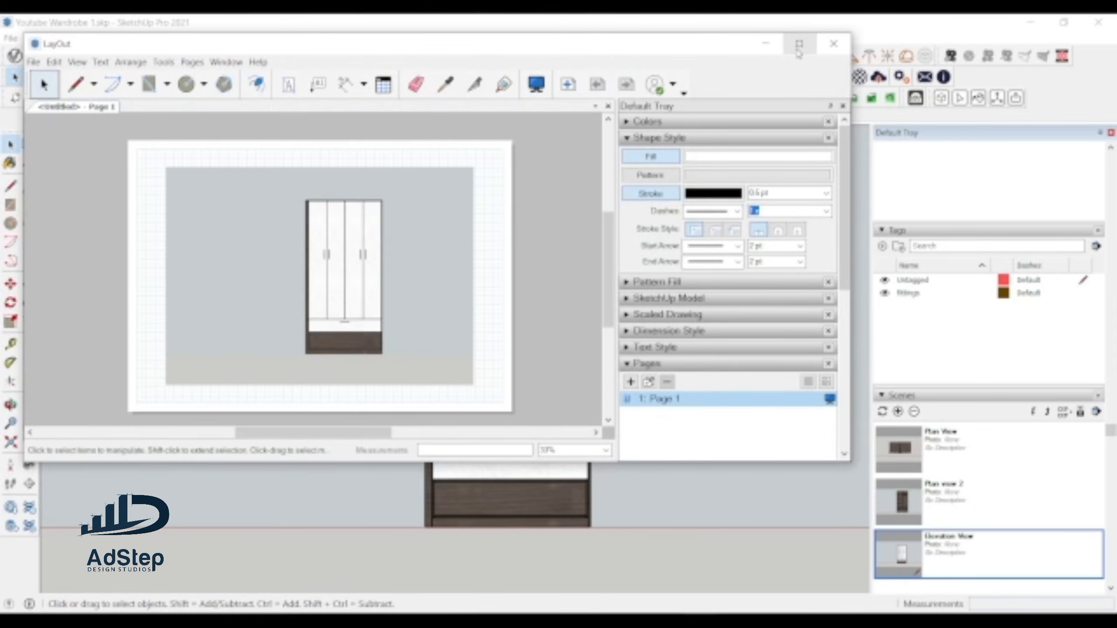
left_click(799, 44)
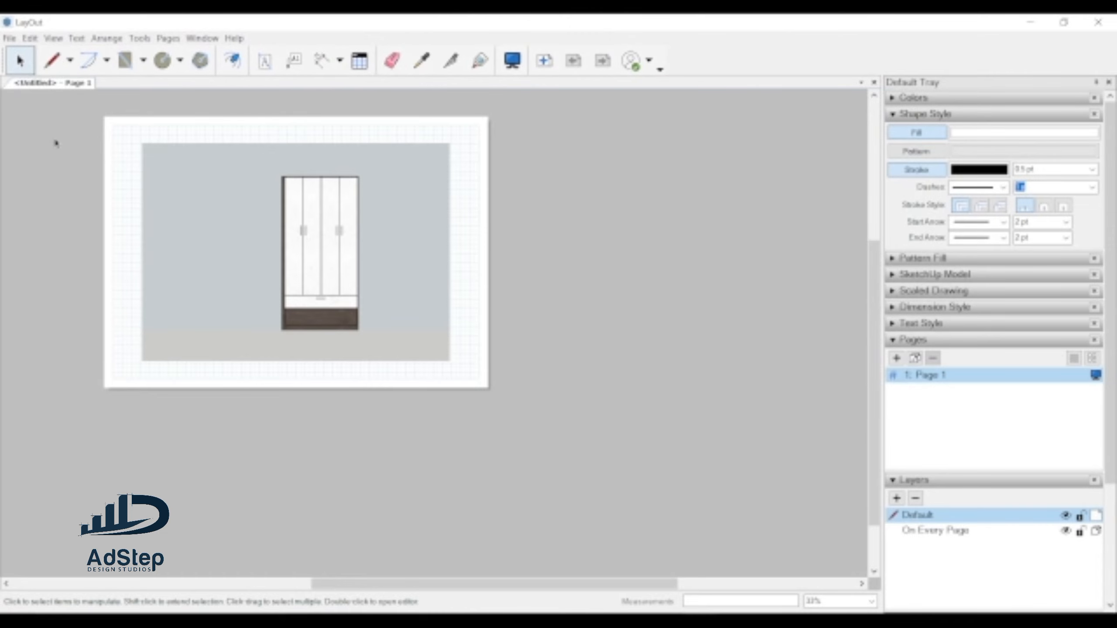
- Move the elevation viewport on page 1 to the upper-left corner of the sheet's grid
scroll(55, 144, "up", 4)
scroll(618, 375, "down", 3)
scroll(425, 271, "up", 2)
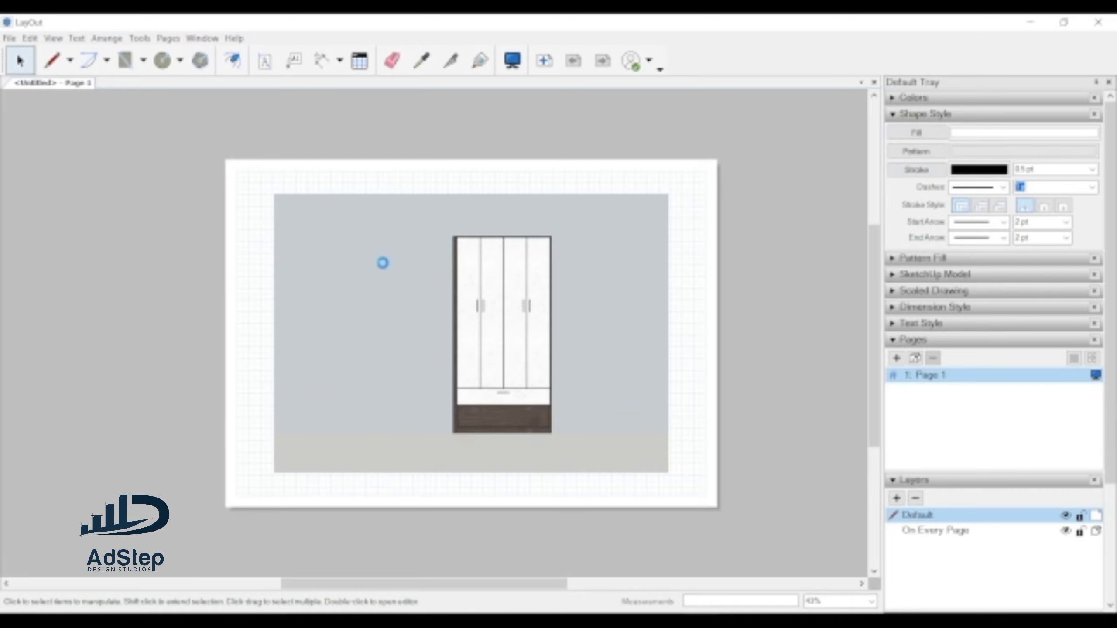
left_click(380, 260)
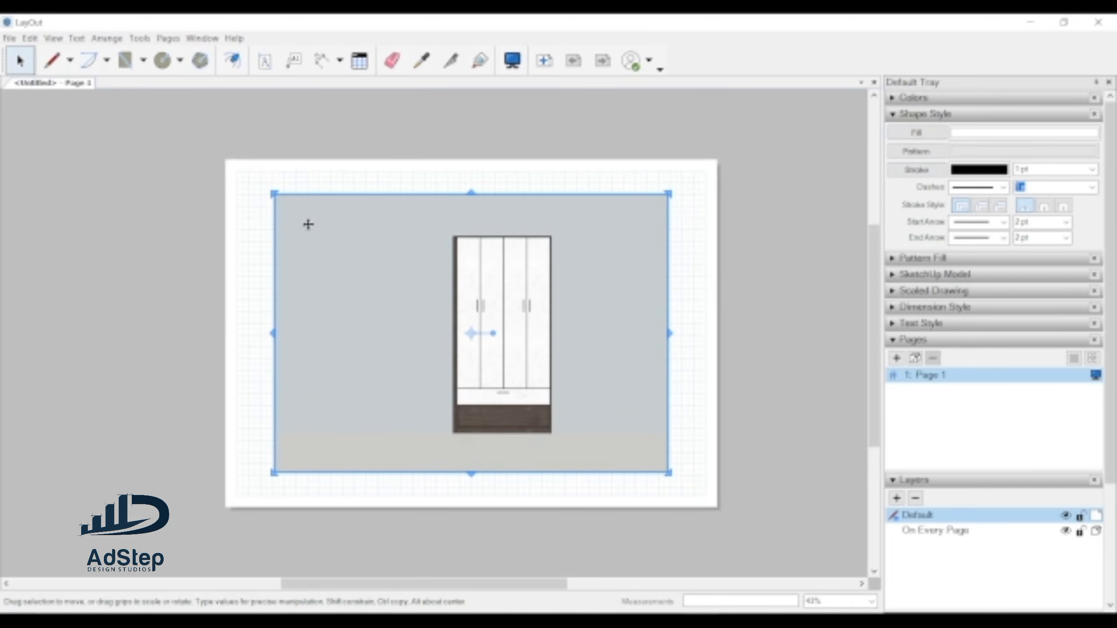
left_click_drag(306, 230, 269, 207)
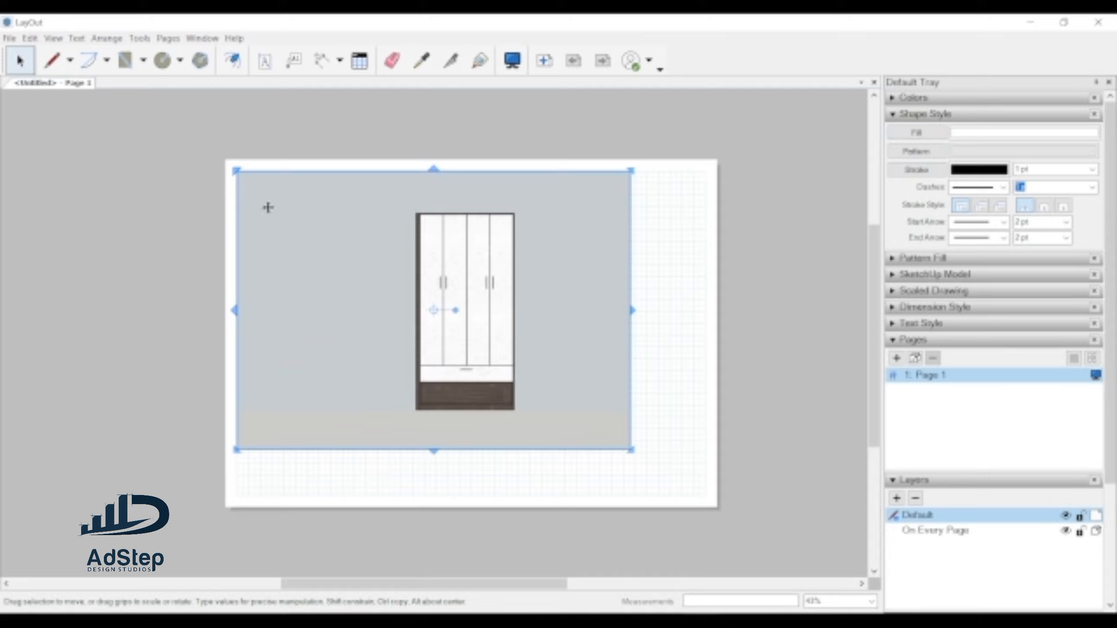
left_click(356, 122)
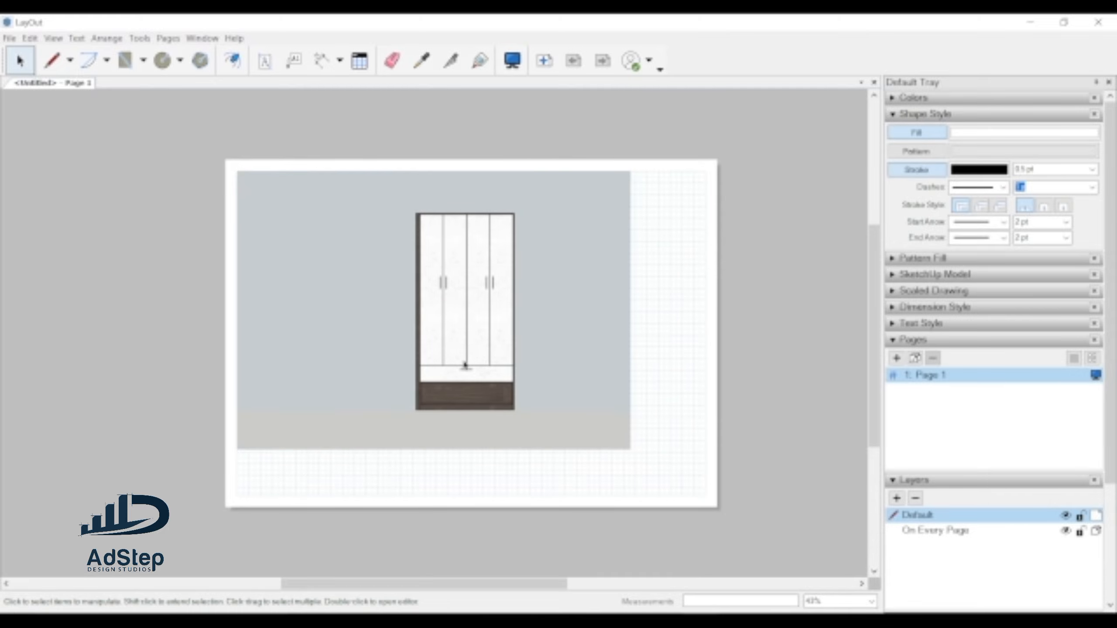
- Add two new pages to the document after page 1
left_click(537, 304)
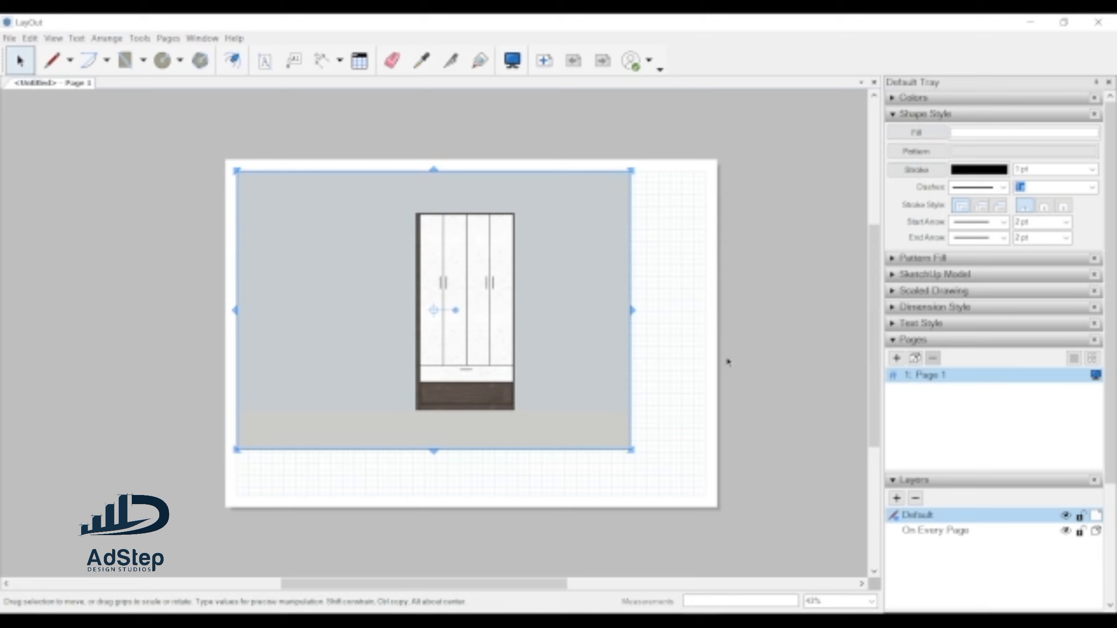
left_click(741, 348)
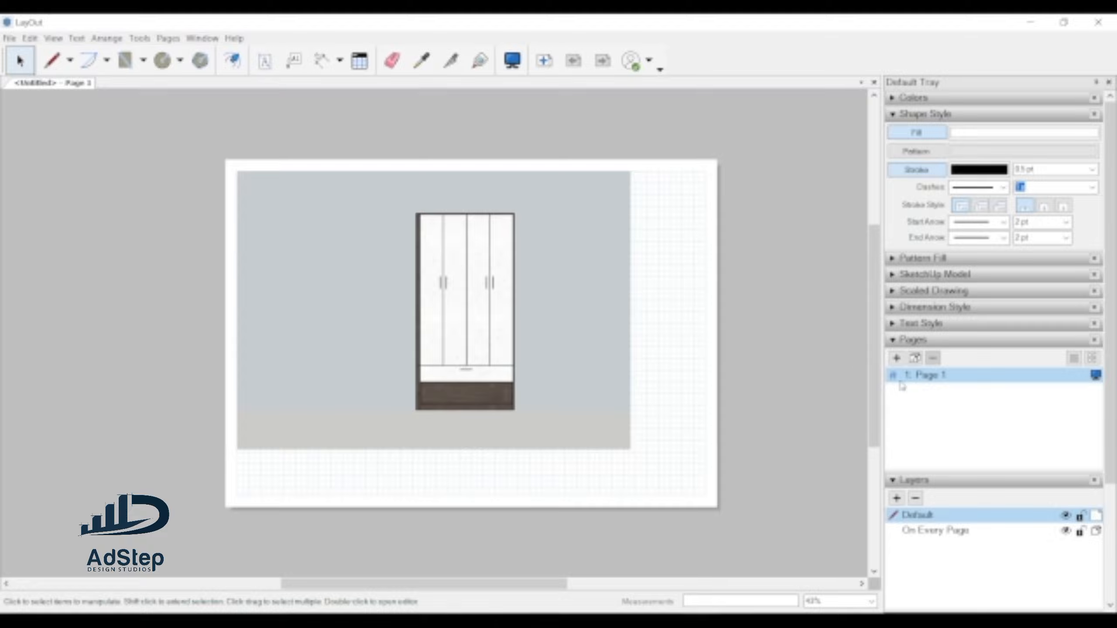
left_click(897, 358)
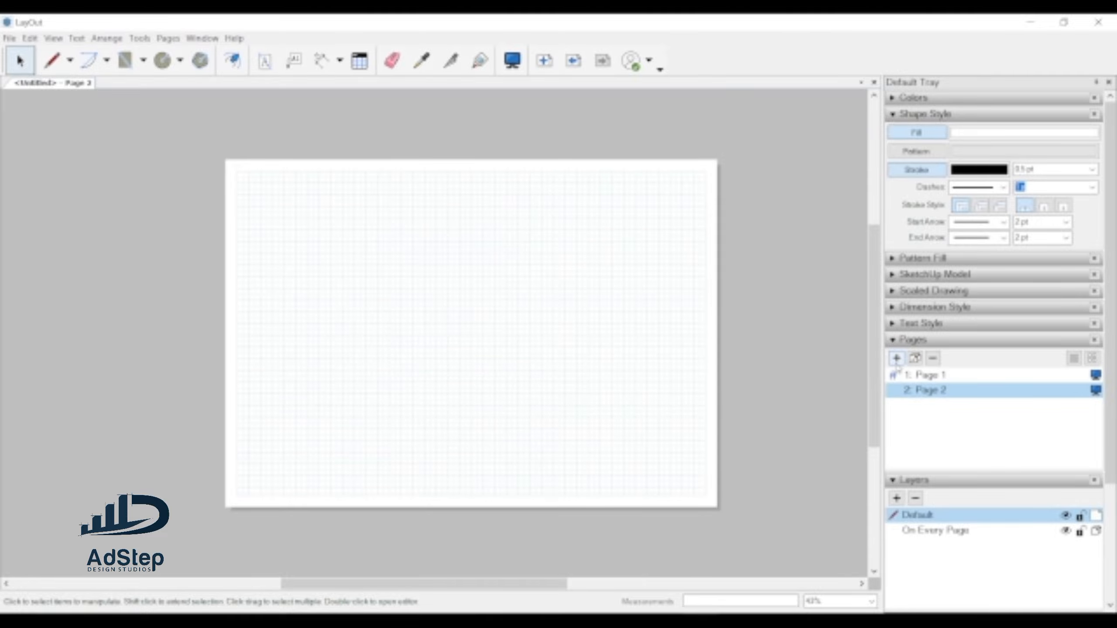
left_click(897, 358)
- Copy the wardrobe elevation viewport from page 1 onto pages 2 and 3, and check the pages
left_click(915, 375)
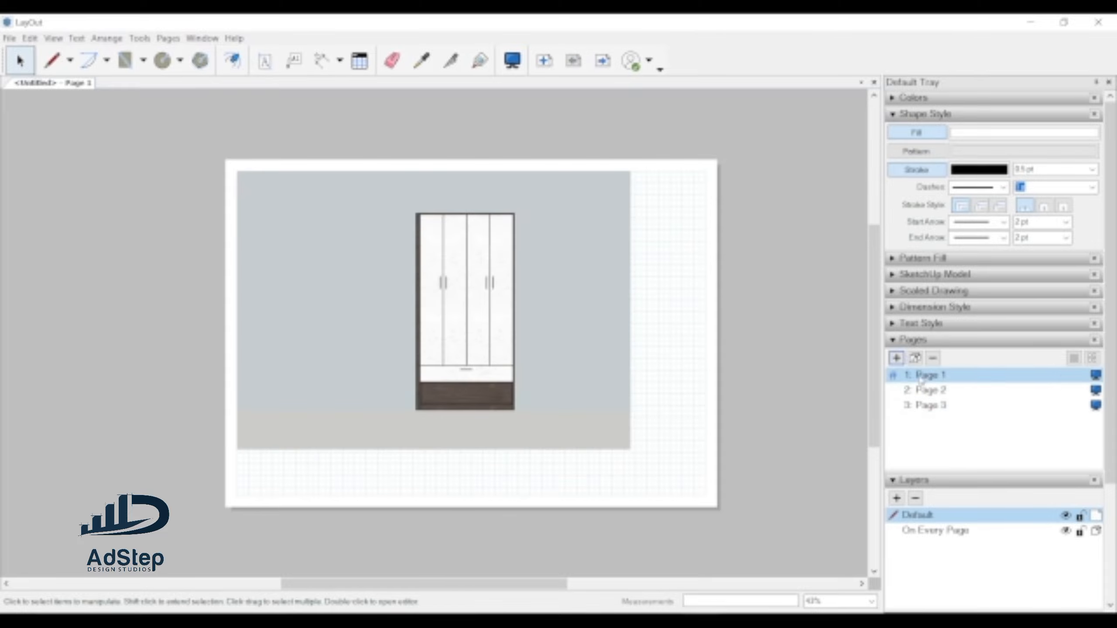
left_click(586, 376)
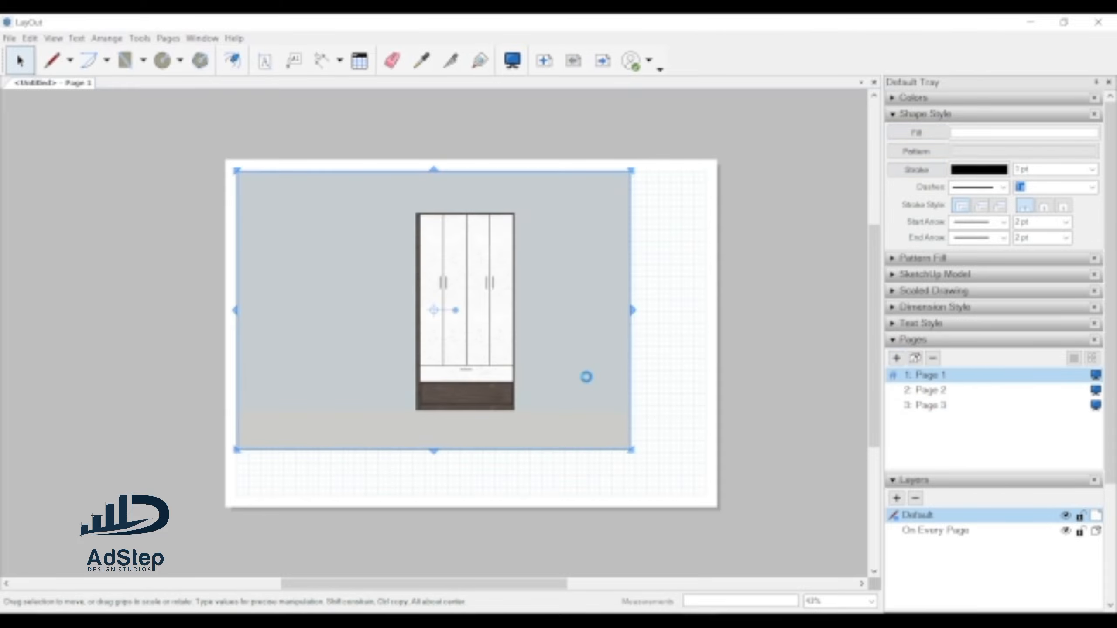
left_click(935, 393)
key("ctrl+v")
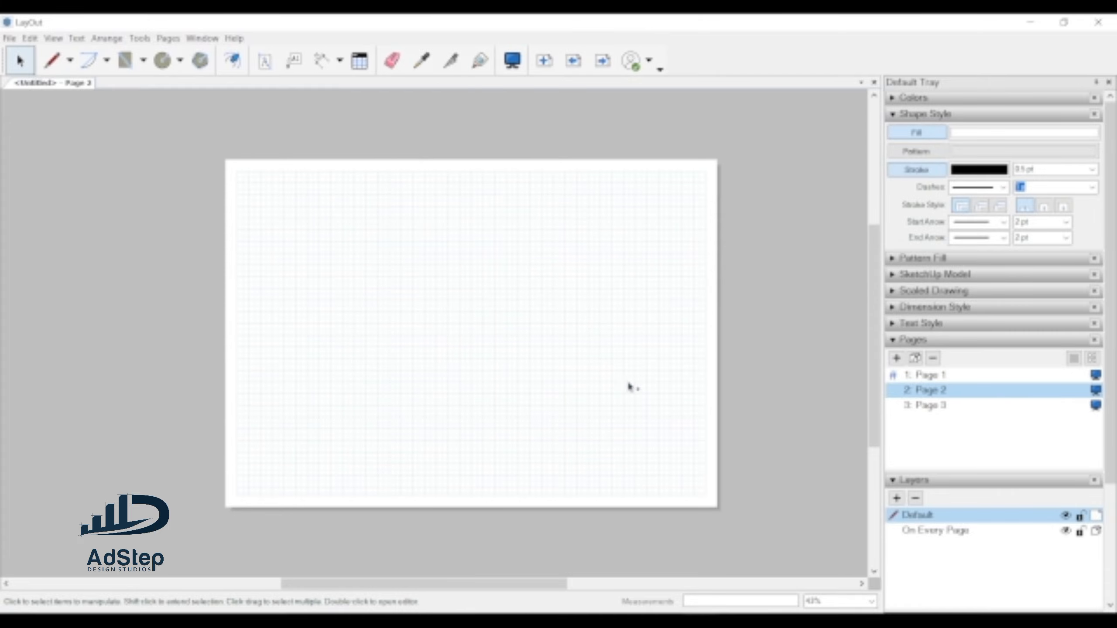
left_click(760, 397)
left_click(955, 406)
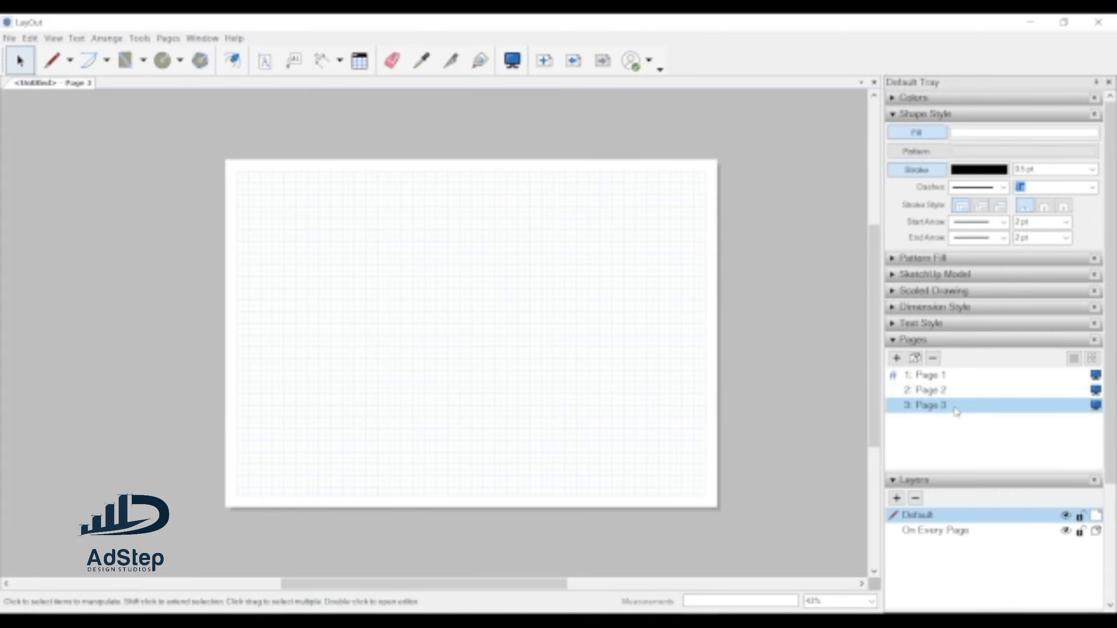
key("ctrl+v")
left_click(191, 342)
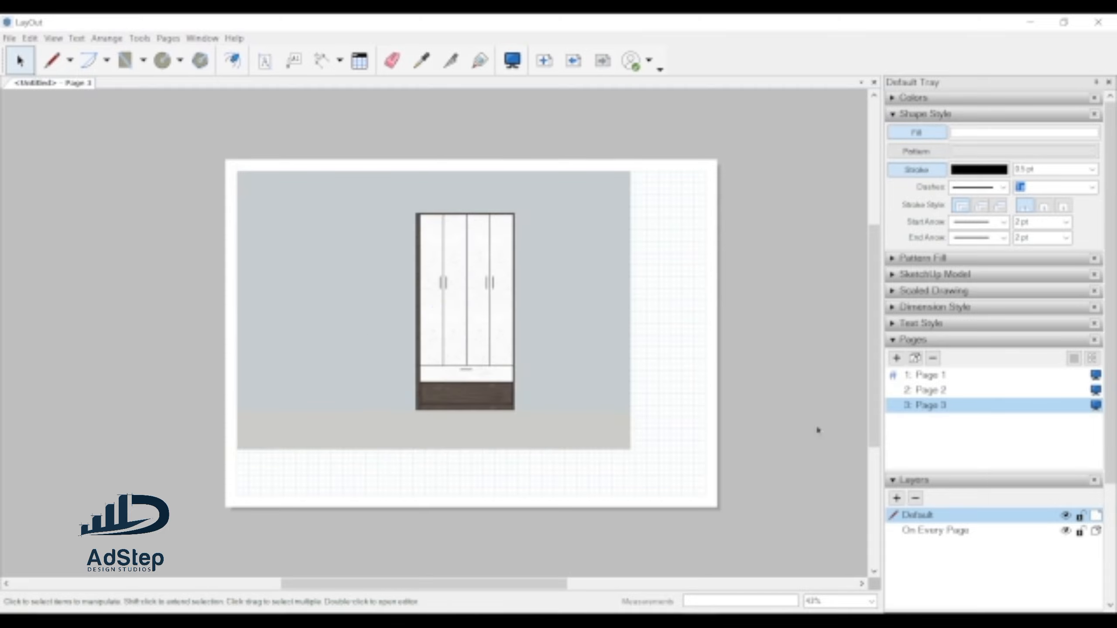
left_click(929, 379)
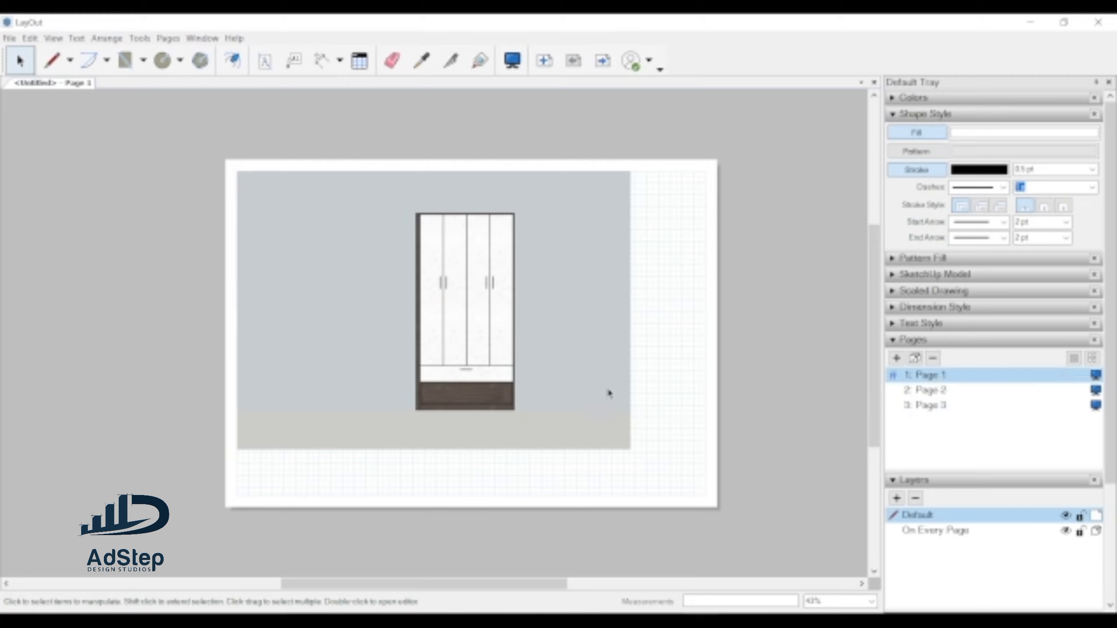
left_click(945, 395)
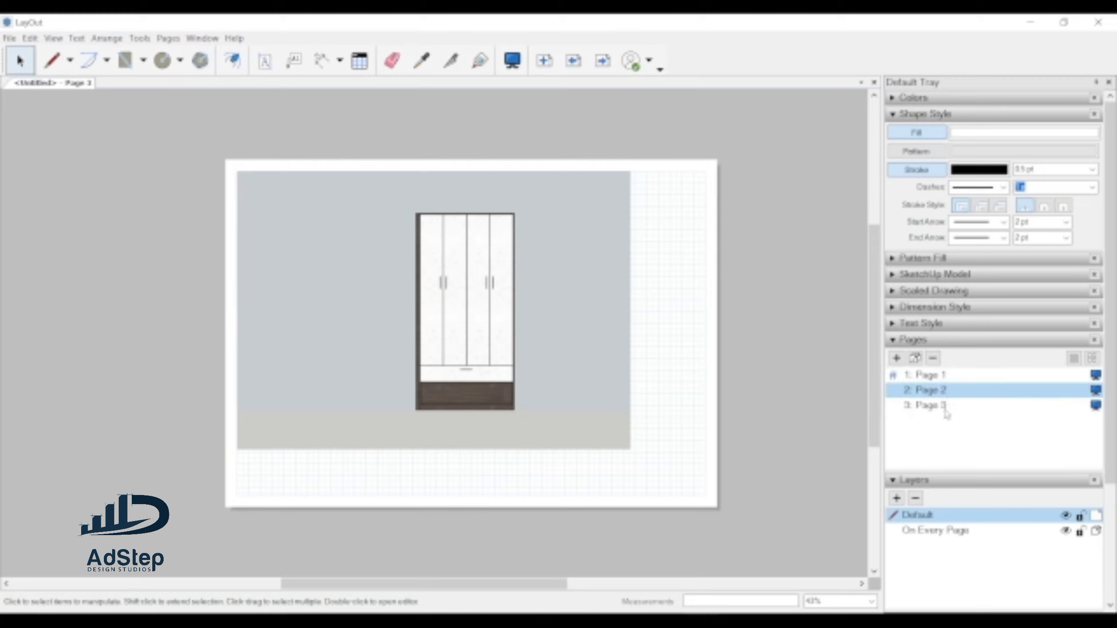
- Switch the page 3 viewport's scene to Plan View
left_click(945, 404)
left_click(606, 369)
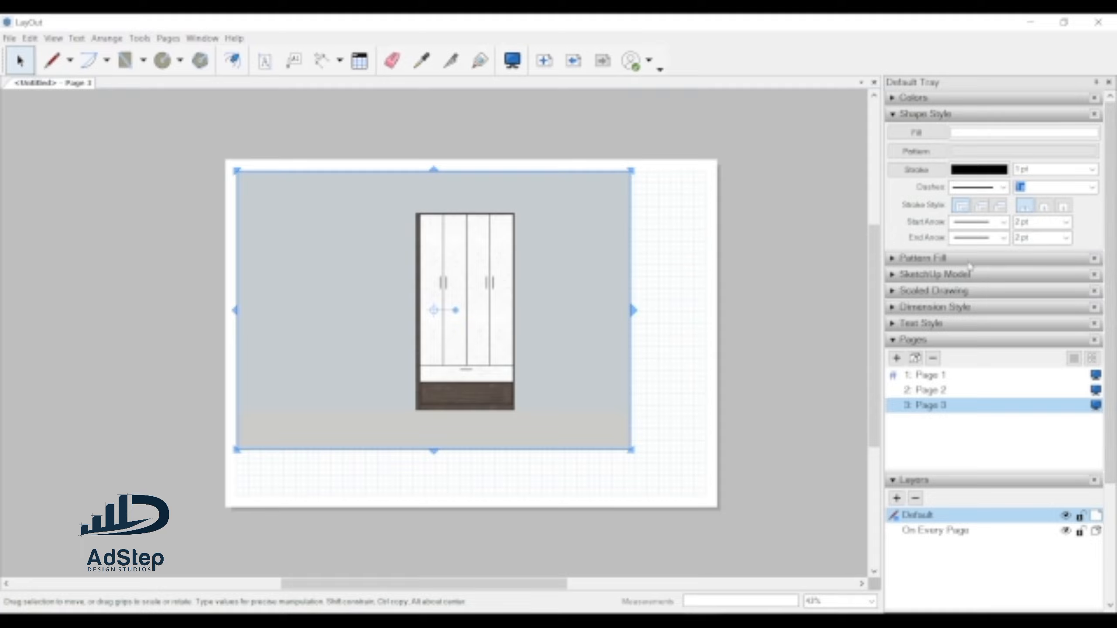
left_click(893, 274)
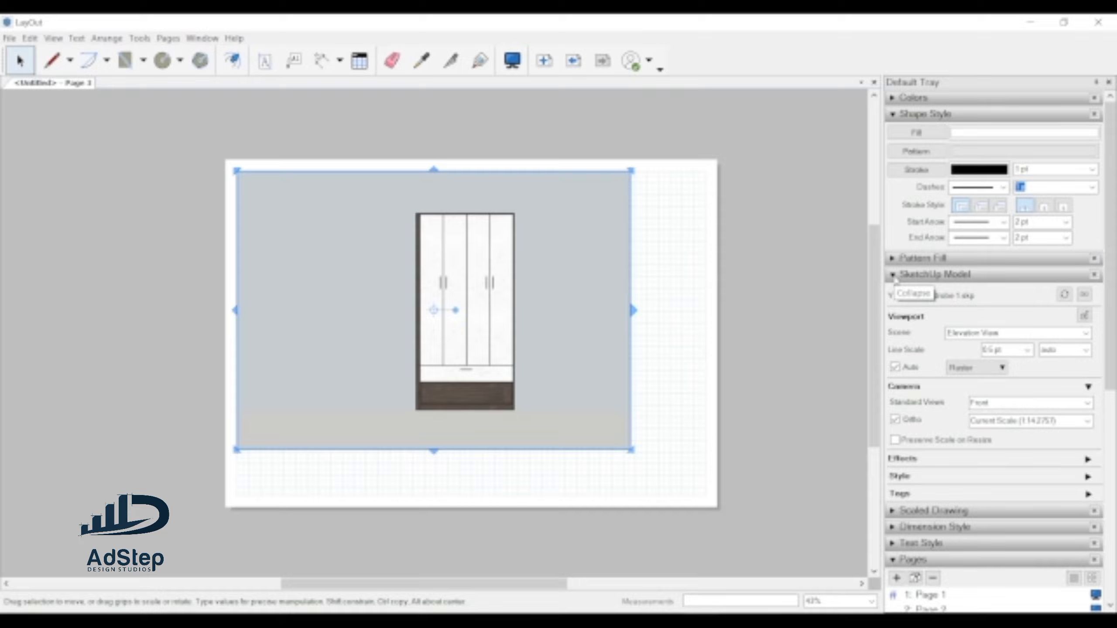
left_click(1081, 333)
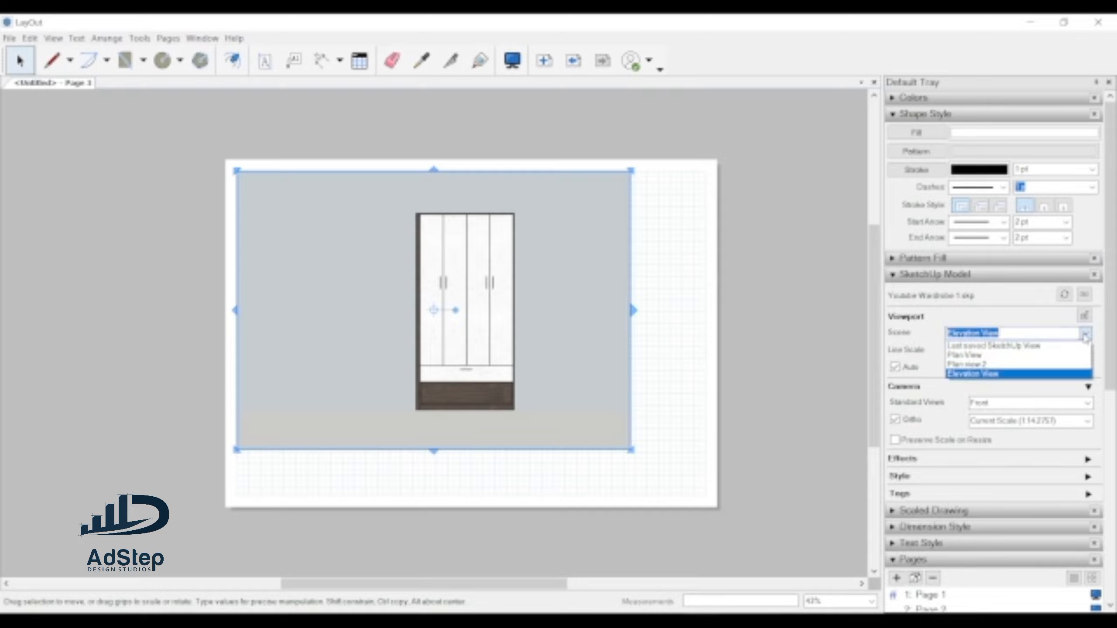
left_click(1014, 356)
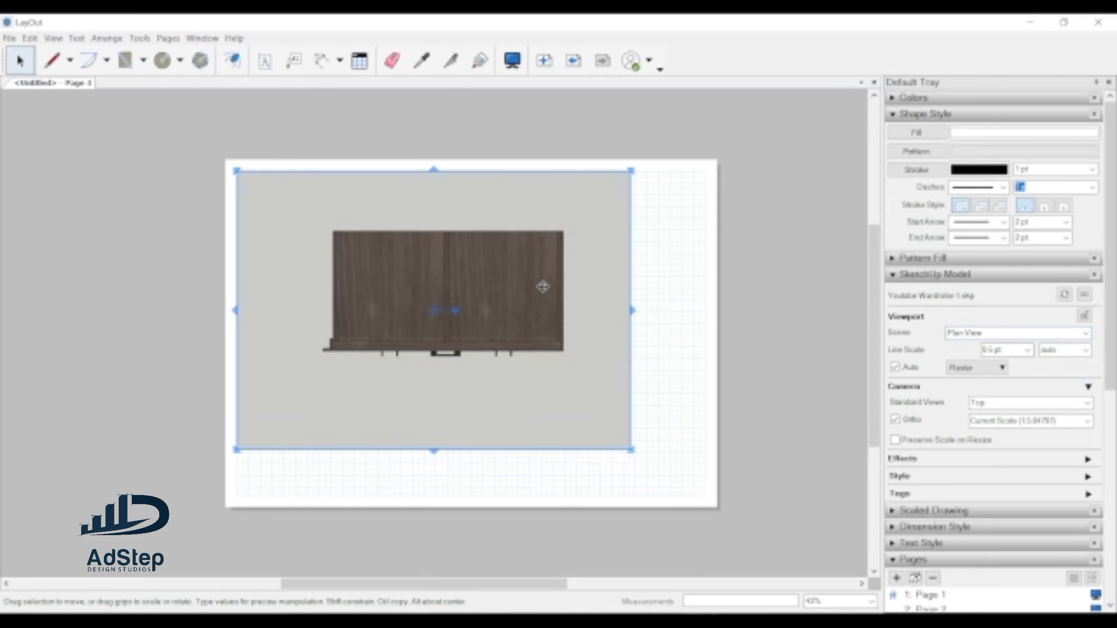
left_click(749, 257)
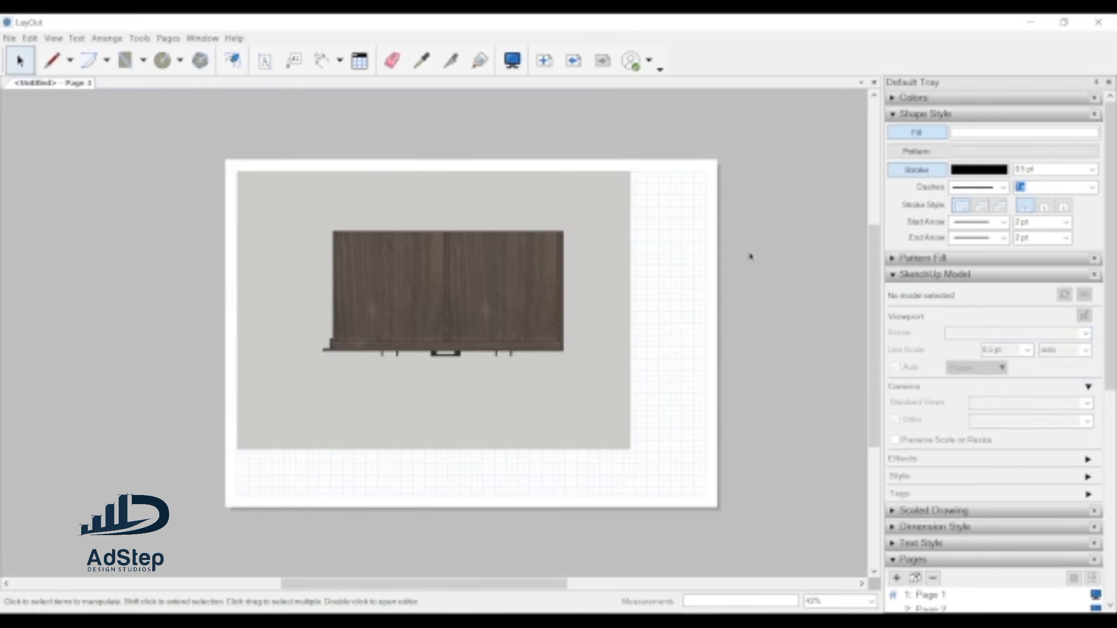
- Enlarge the plan viewport on page 3 by stretching its lower-right corner toward the page edge
left_click(604, 330)
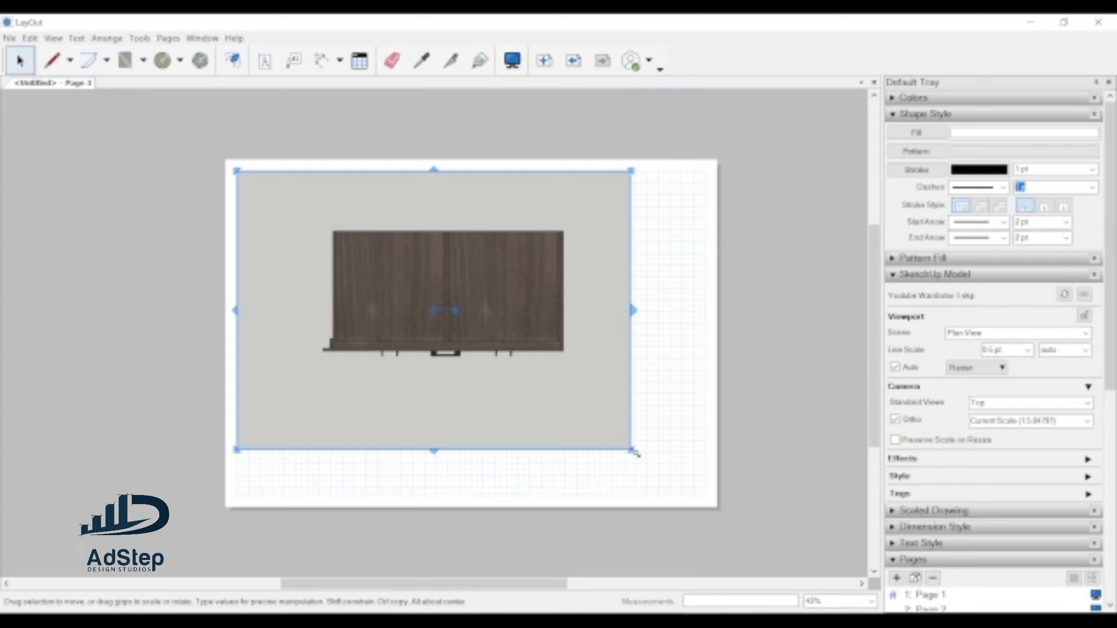
mouse_move(633, 452)
left_mouse_down()
mouse_move(656, 475)
mouse_move(619, 439)
mouse_move(673, 477)
mouse_move(695, 434)
mouse_move(635, 457)
mouse_move(625, 442)
mouse_move(651, 462)
mouse_move(637, 459)
left_mouse_up()
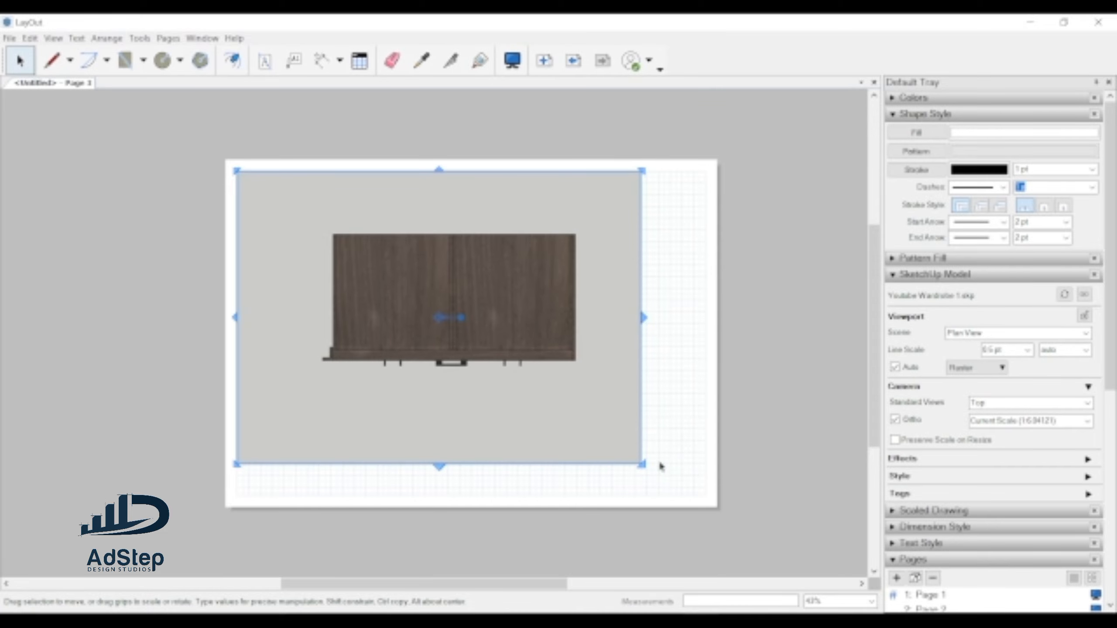
left_click_drag(641, 465, 710, 430)
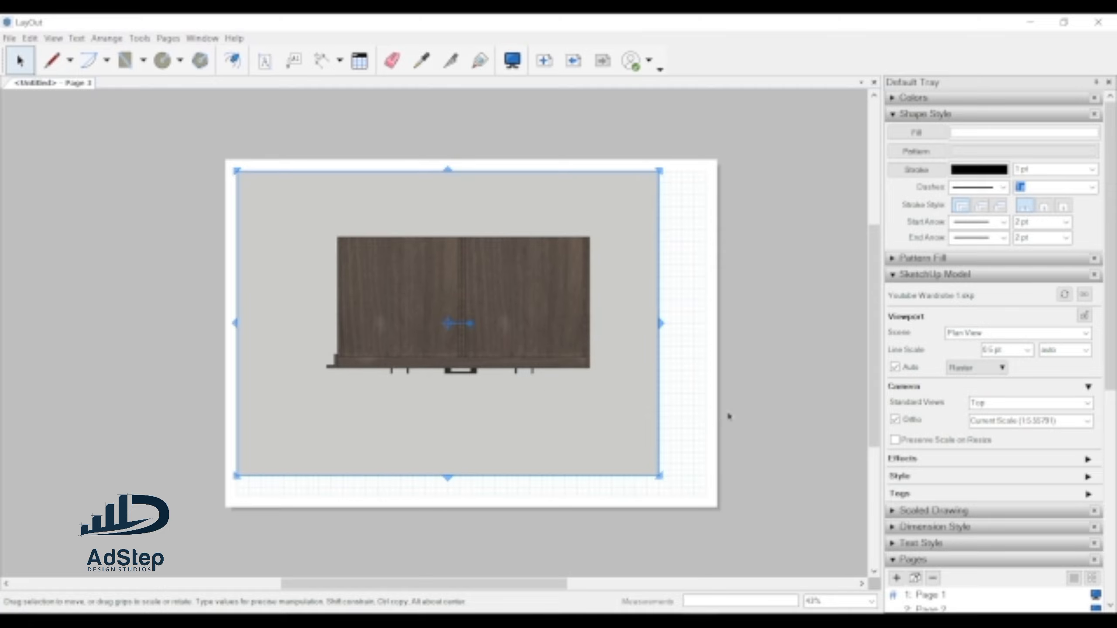
left_click(753, 396)
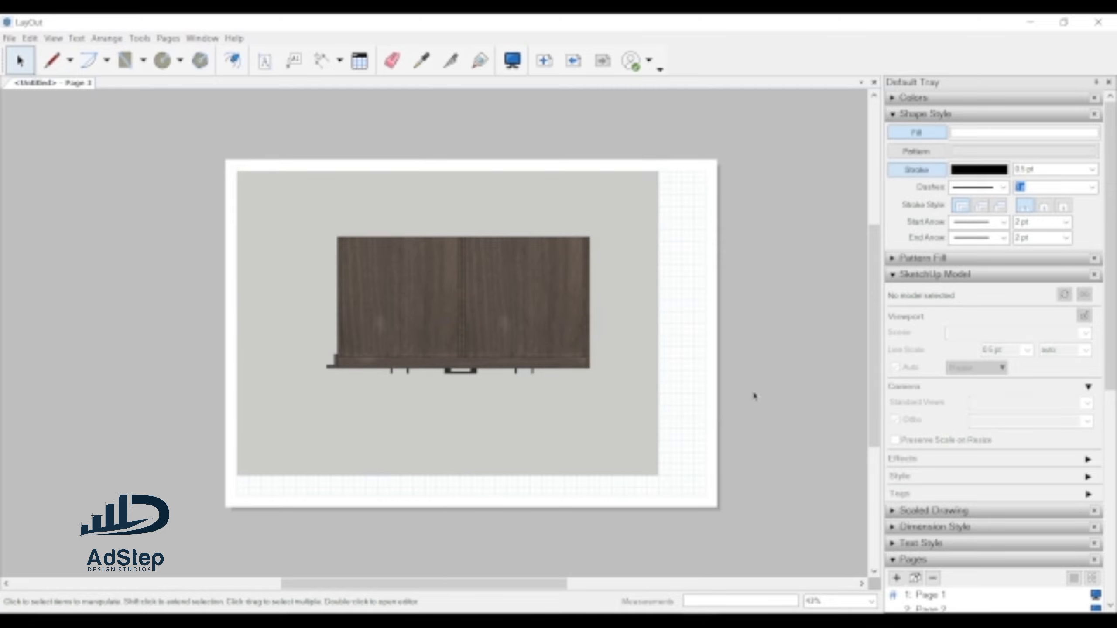
- Center the plan viewport vertically on page 3
left_click(498, 411)
right_click(506, 404)
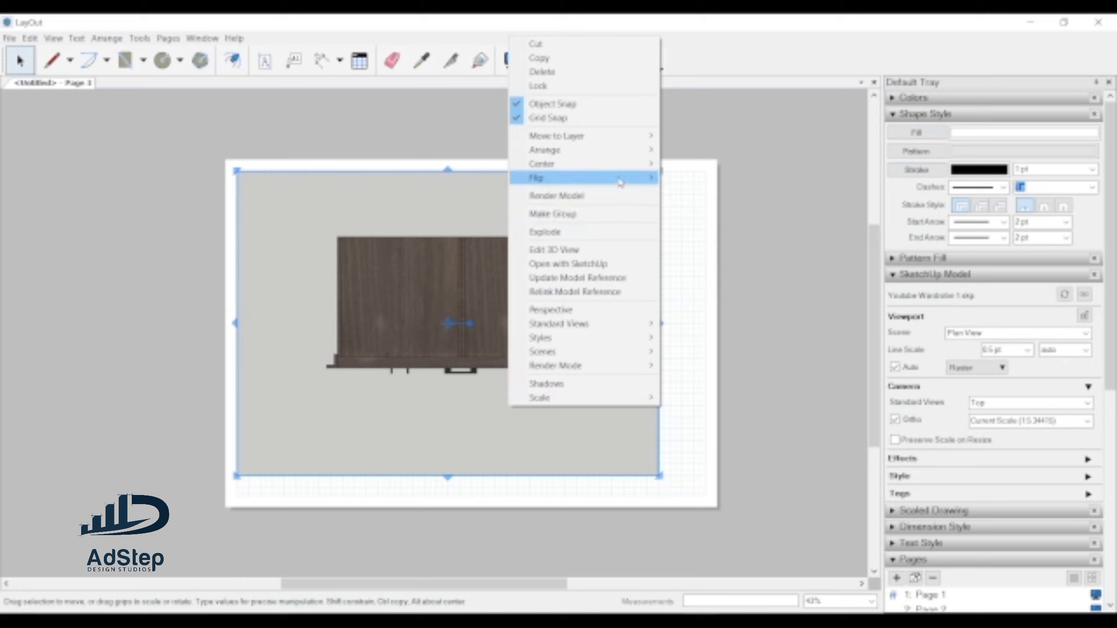
mouse_move(622, 169)
left_click(675, 165)
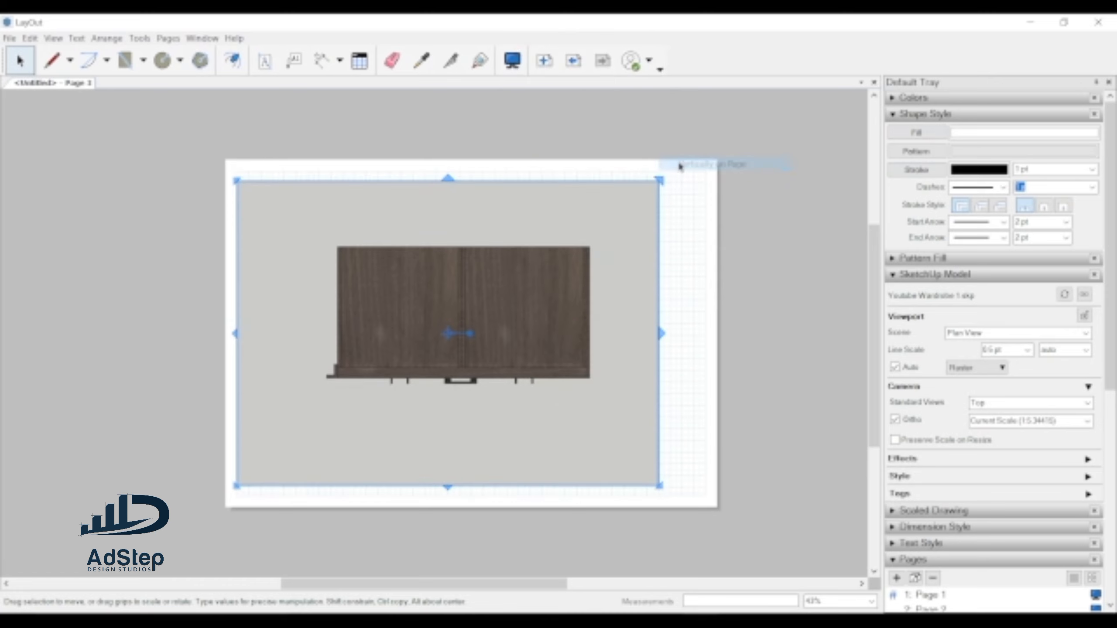
left_click(741, 132)
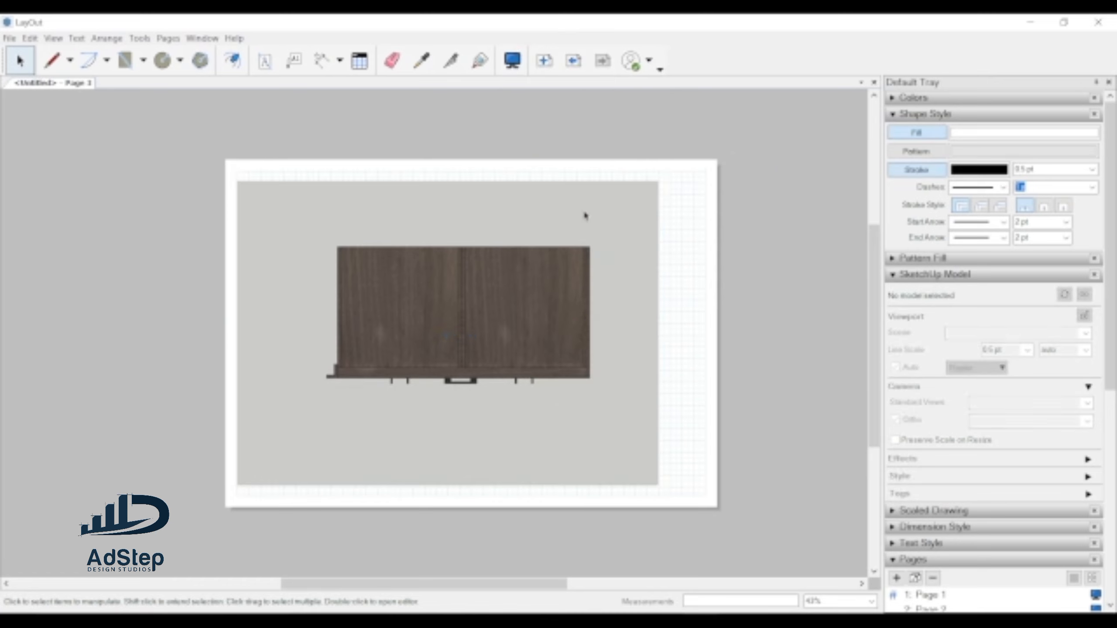
left_click(604, 253)
left_click(752, 237)
scroll(442, 289, "up", 2)
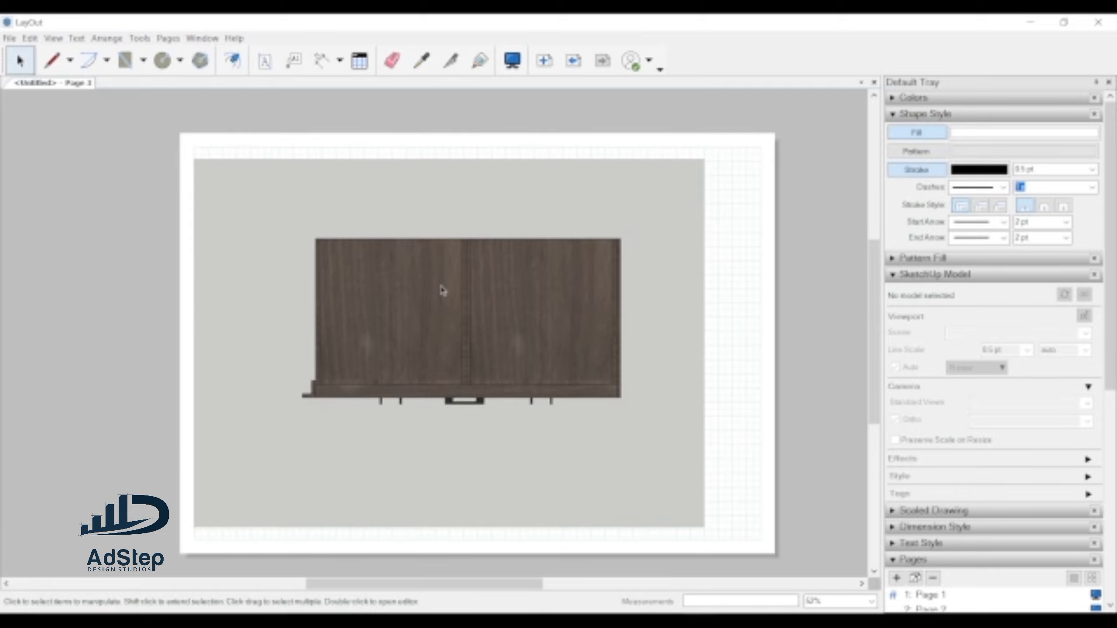
scroll(456, 308, "down", 2)
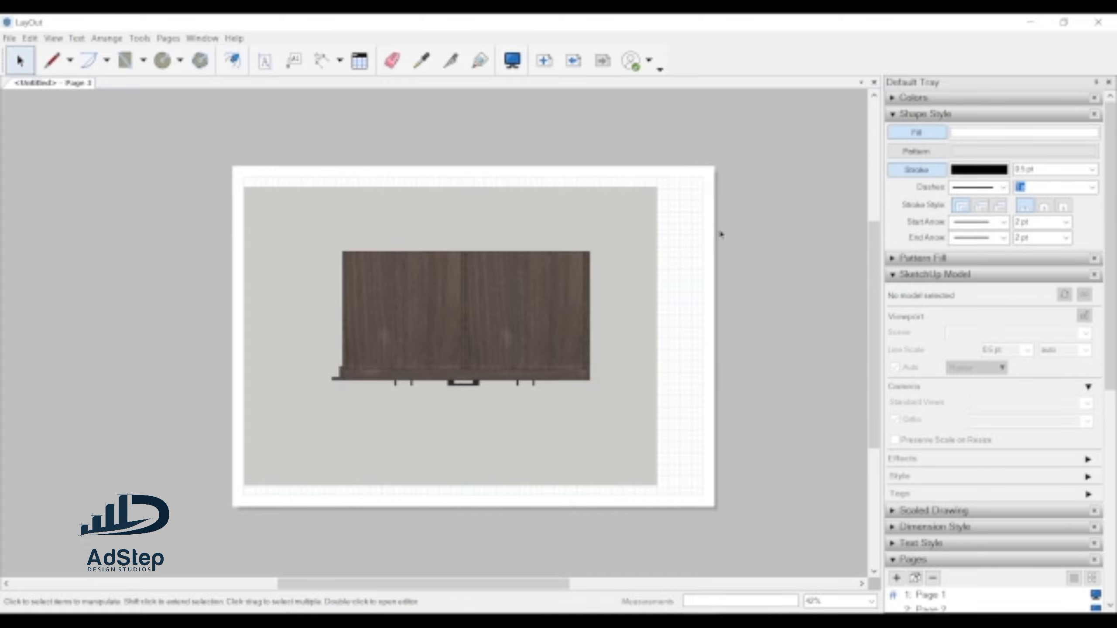
- Activate the linear Dimension tool for the plan view on page 3
scroll(313, 255, "up", 8)
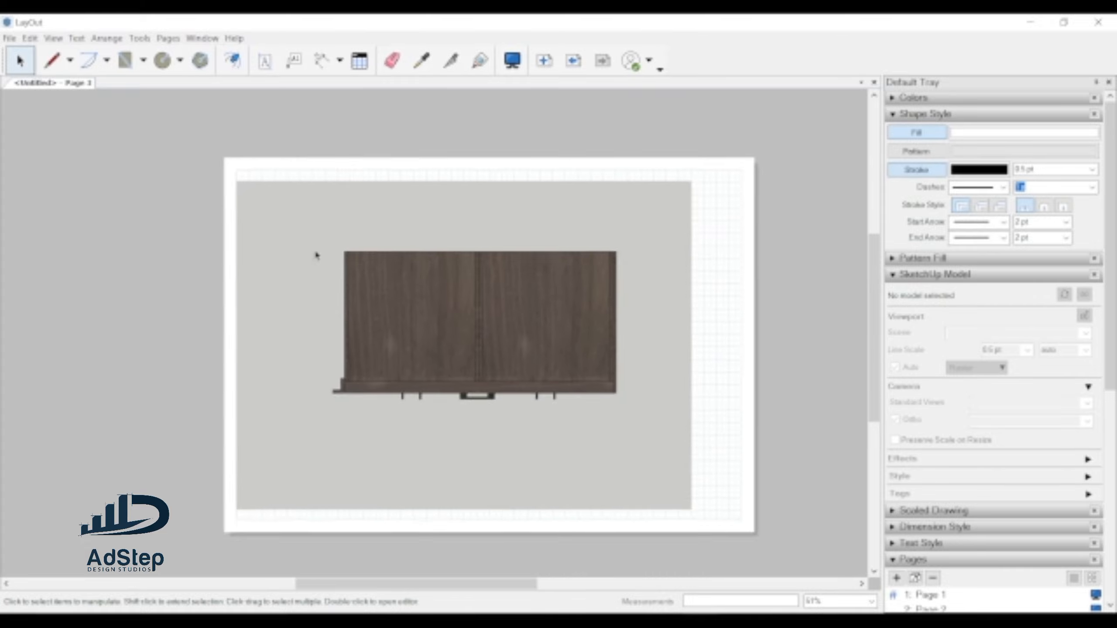
scroll(397, 262, "up", 1)
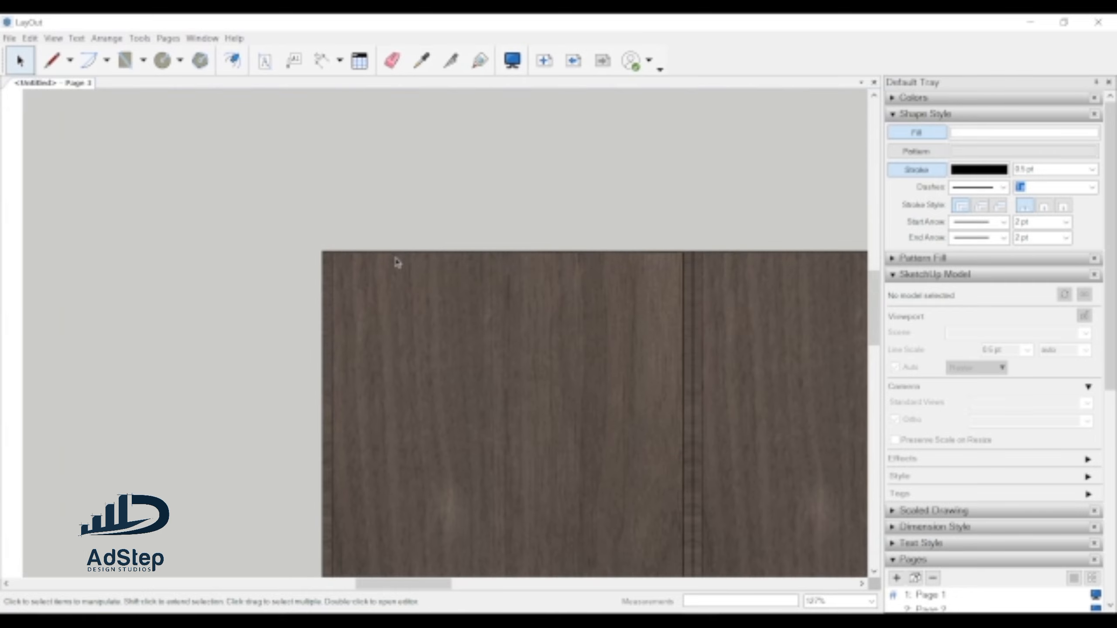
scroll(298, 263, "down", 1)
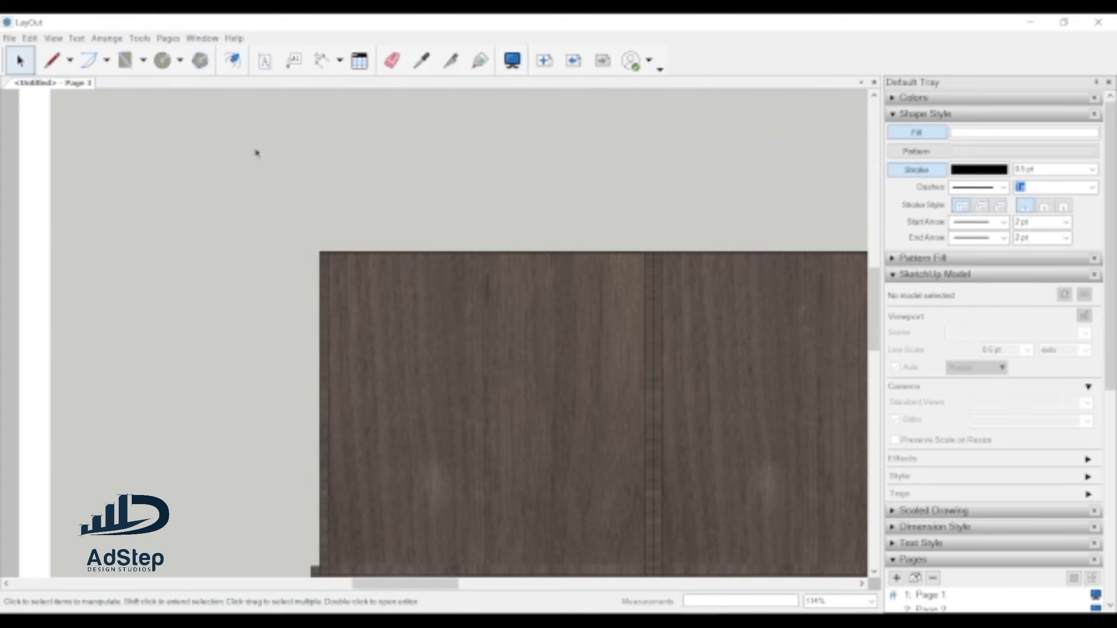
scroll(239, 227, "down", 2)
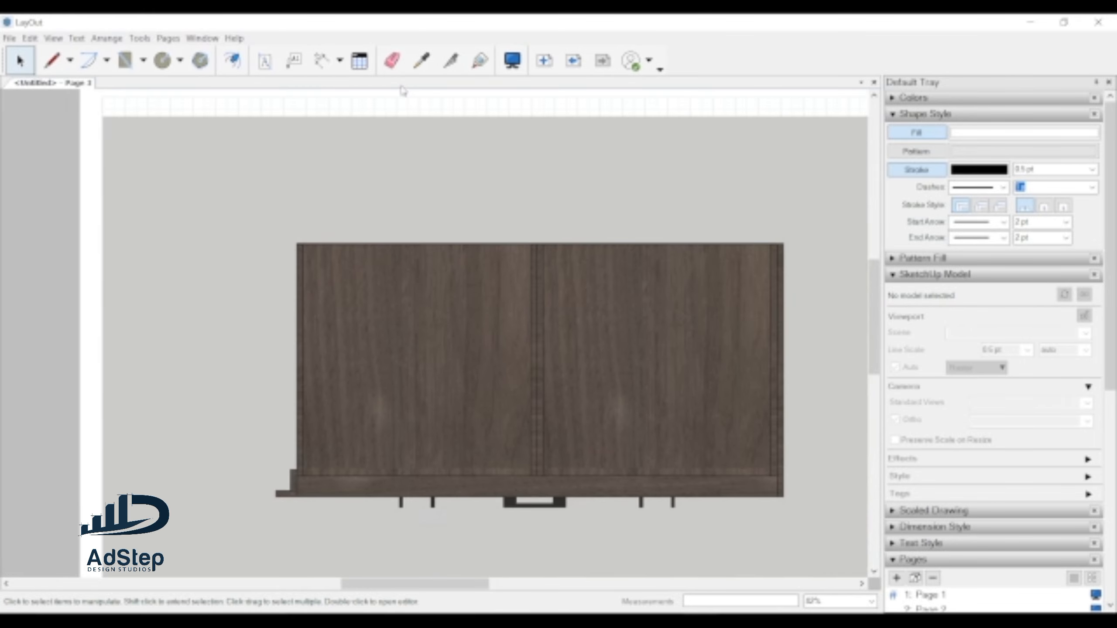
left_click(322, 70)
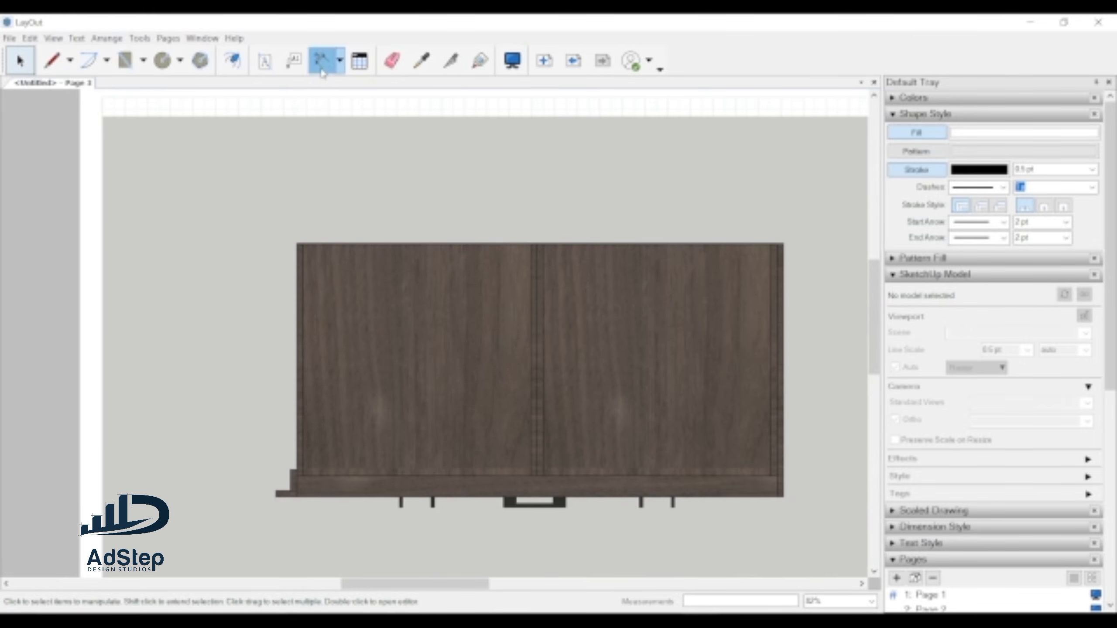
scroll(304, 246, "up", 6)
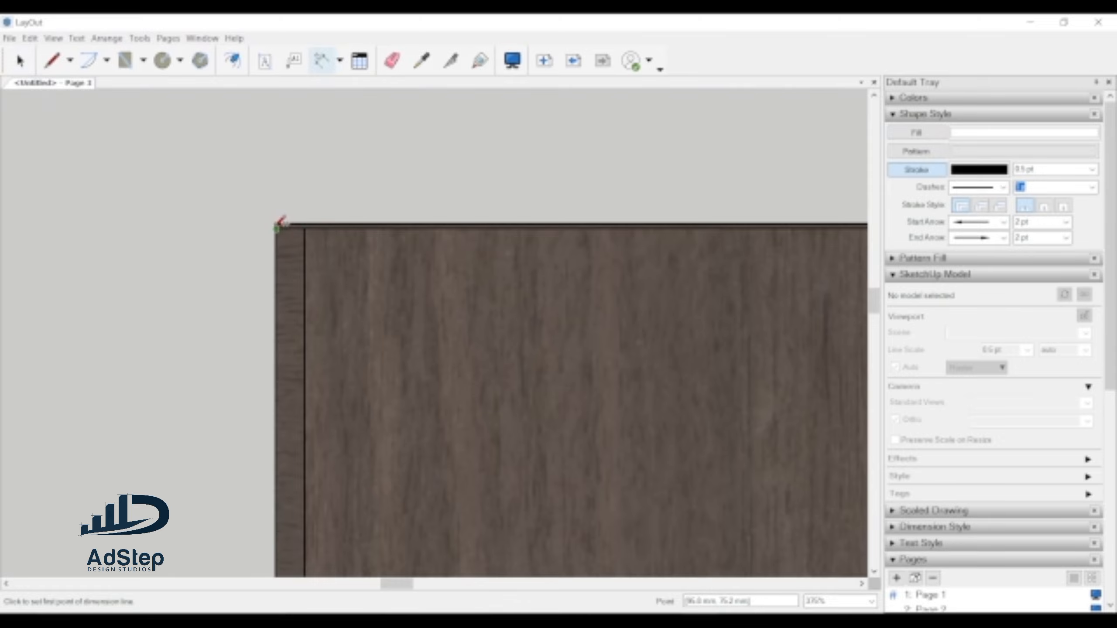
left_click(274, 226)
scroll(186, 264, "down", 5)
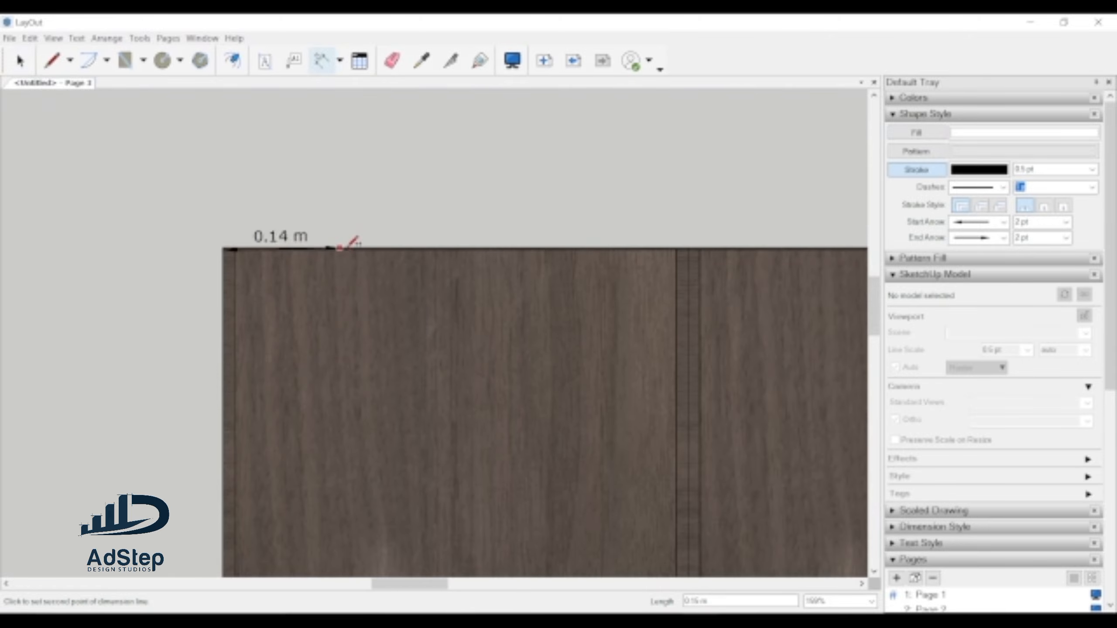
scroll(633, 252, "up", 3)
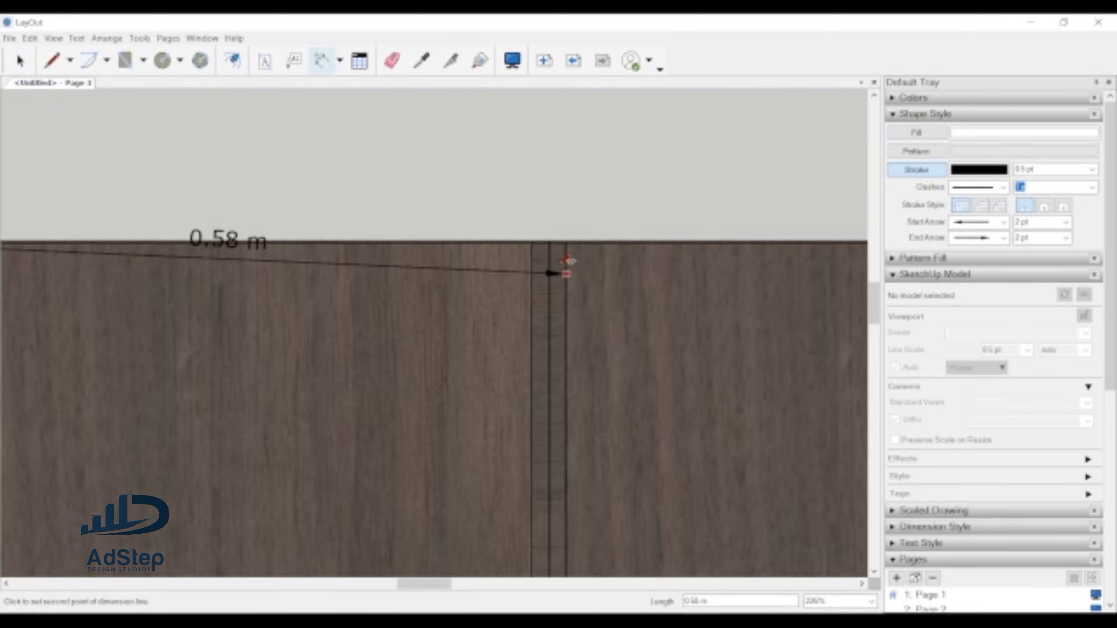
left_click(550, 240)
scroll(551, 206, "down", 1)
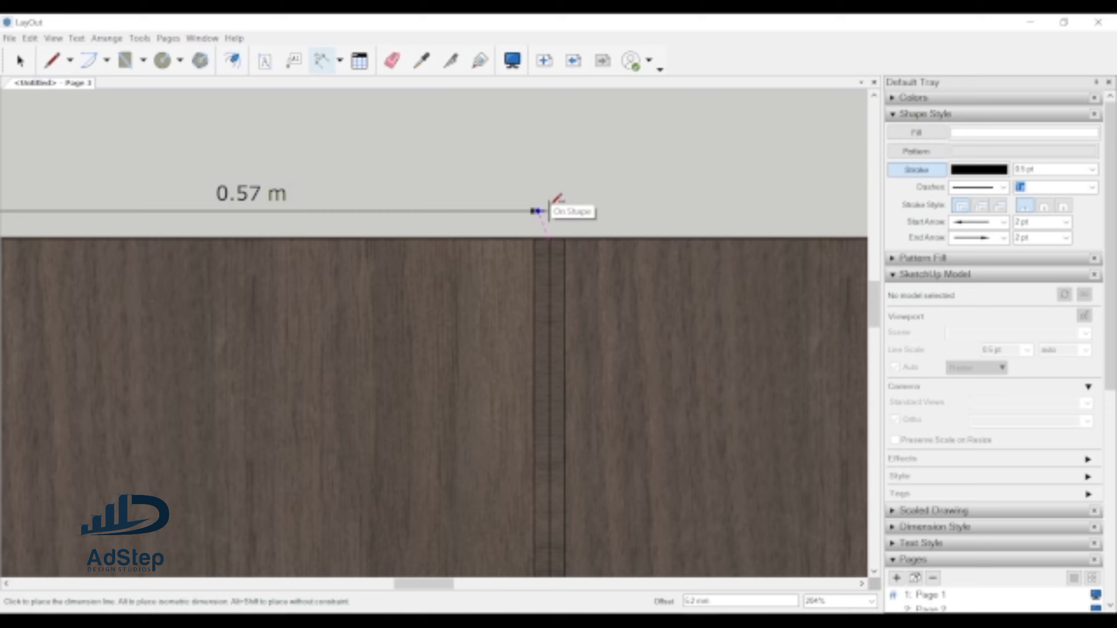
key("Escape")
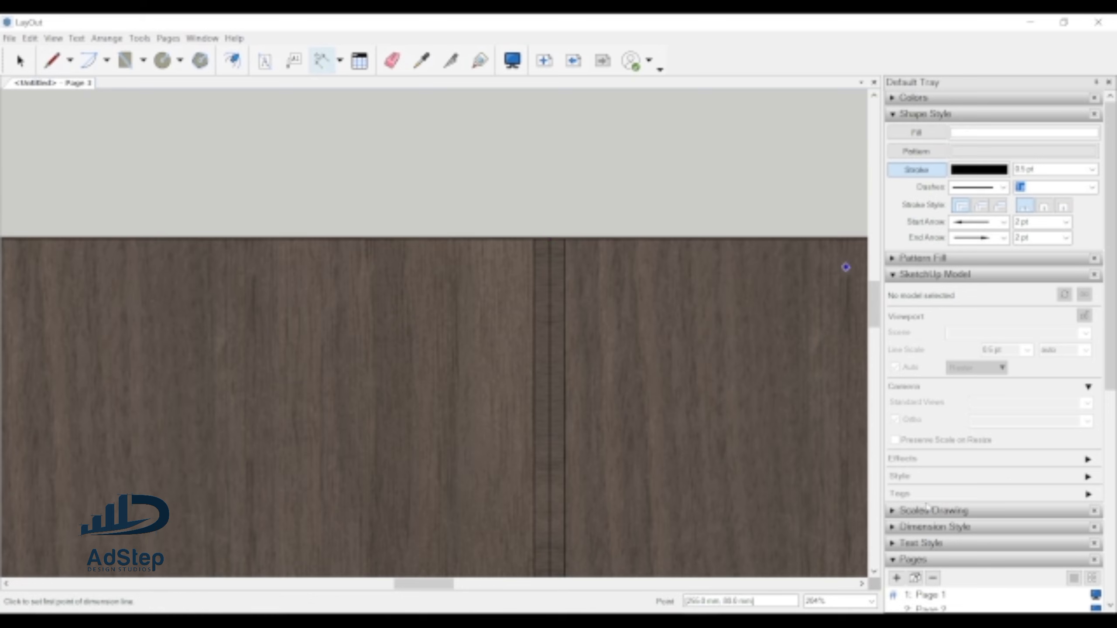
- Set the dimension style's length unit to Millimeter with a precision of 1 mm
left_click(896, 528)
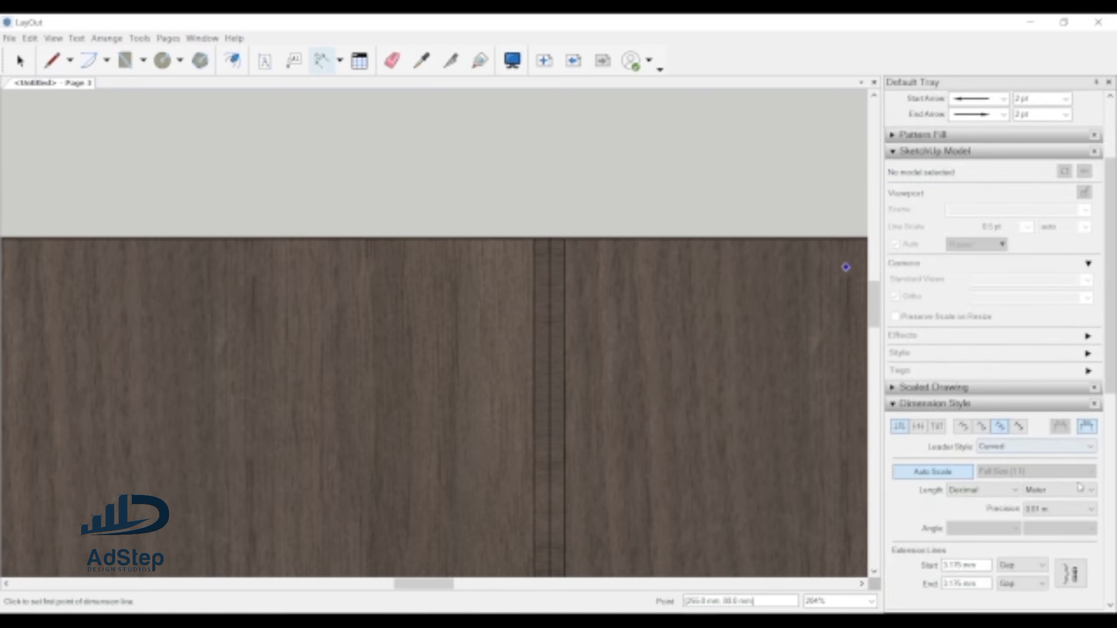
left_click(1063, 489)
left_click(1064, 522)
left_click(1057, 509)
left_click(1048, 523)
- Dimension the plan's left half along the back edge, from the outer left corner to the central divider's midline, placing it above the wardrobe
scroll(591, 297, "down", 3)
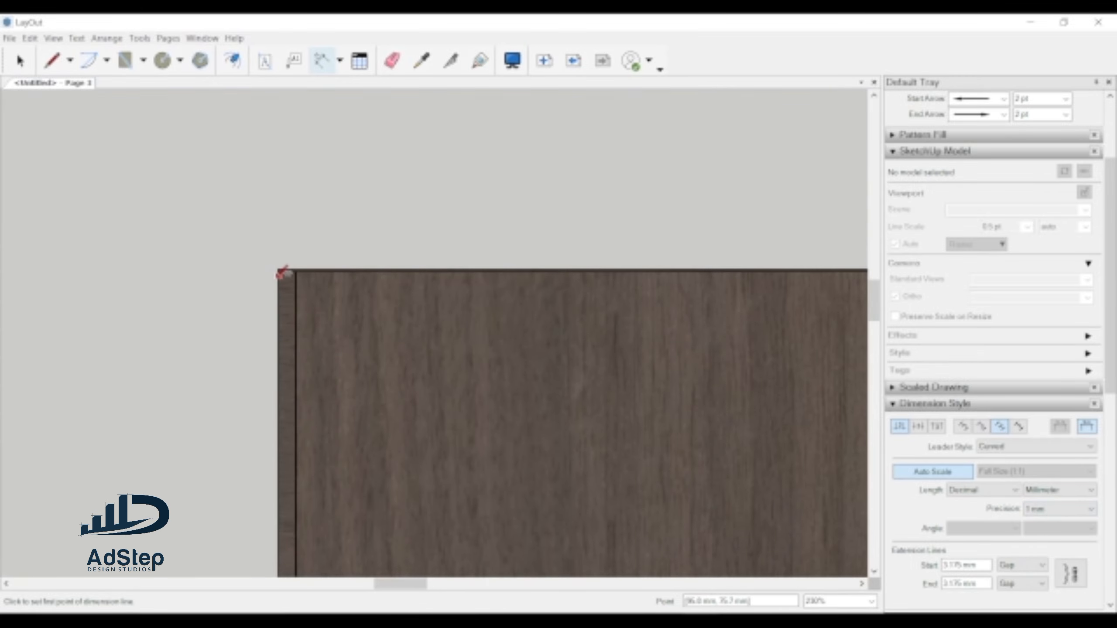
left_click(282, 273)
scroll(263, 283, "down", 4)
scroll(599, 277, "up", 2)
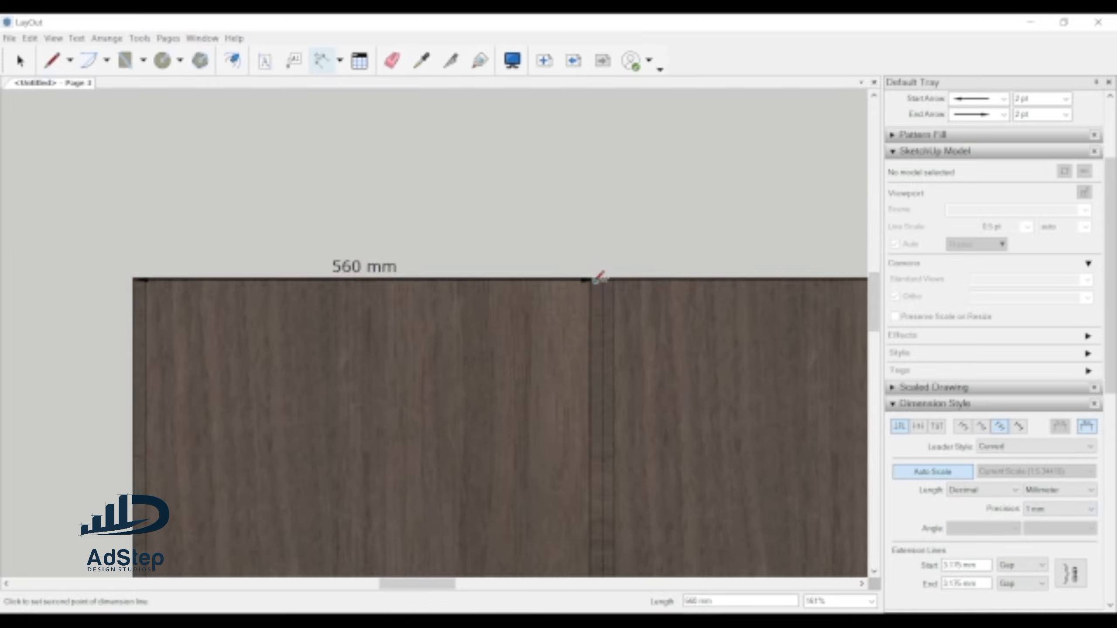
left_click(602, 278)
scroll(581, 233, "down", 4)
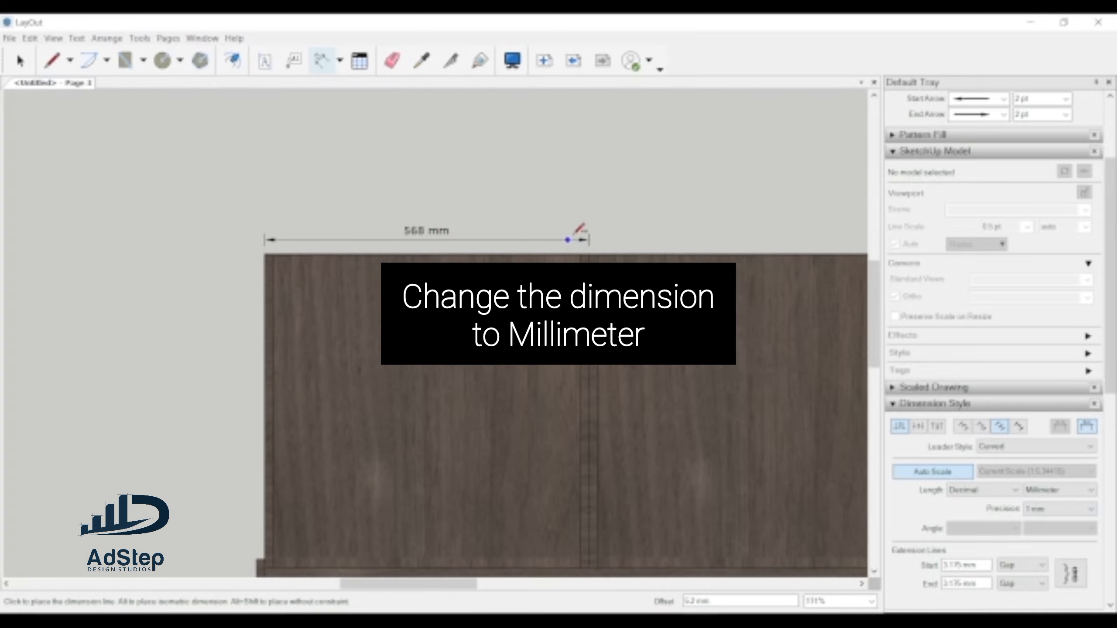
scroll(579, 228, "down", 4)
left_click(625, 237)
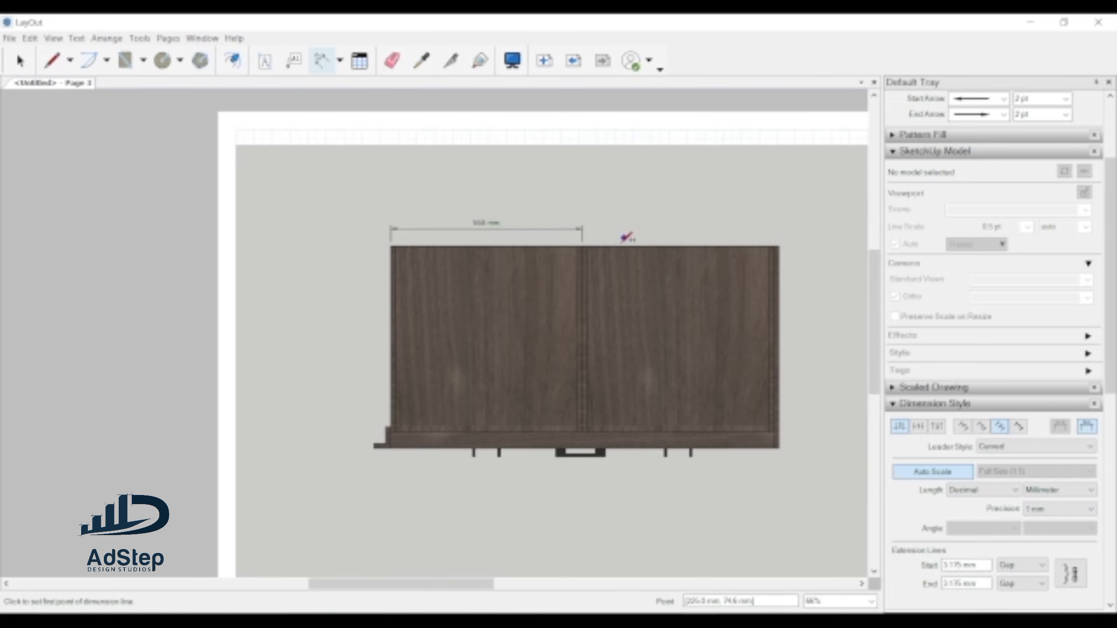
- Dimension the plan's right half from the divider's midline to the right side panel's inner line, in line with the first dimension
scroll(611, 240, "up", 3)
scroll(559, 245, "up", 2)
left_click(531, 243)
scroll(527, 253, "down", 2)
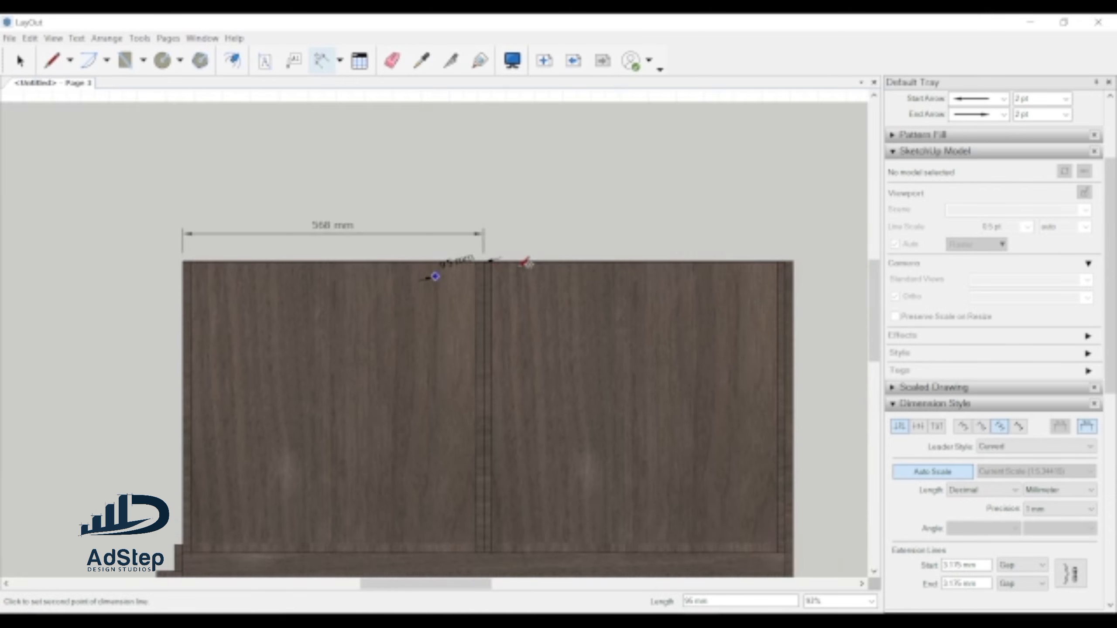
scroll(528, 263, "down", 1)
scroll(747, 258, "up", 4)
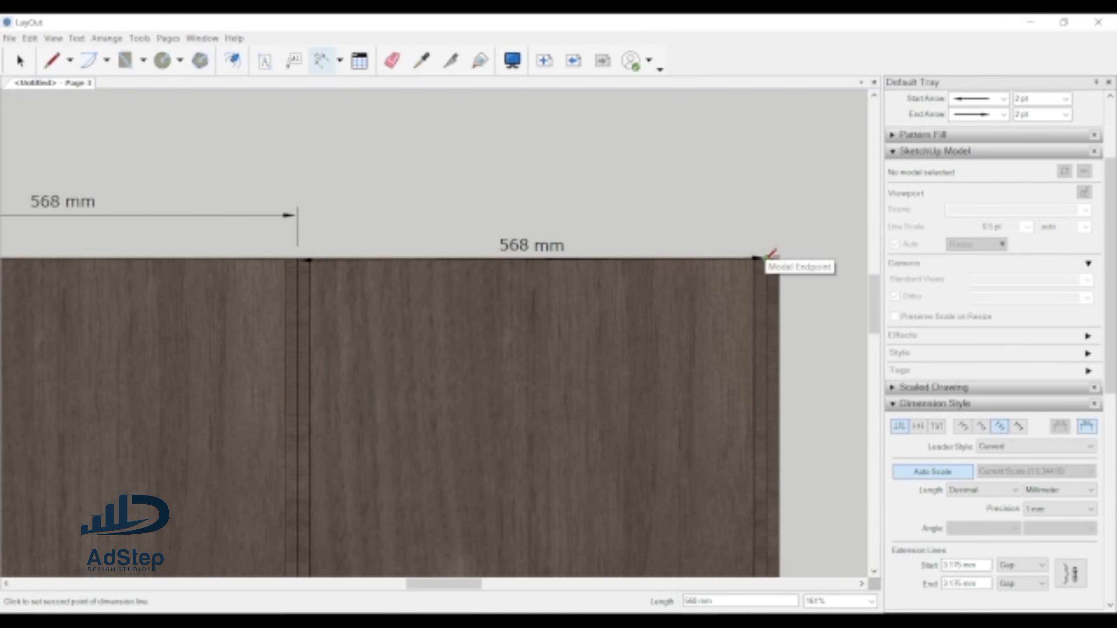
left_click(769, 257)
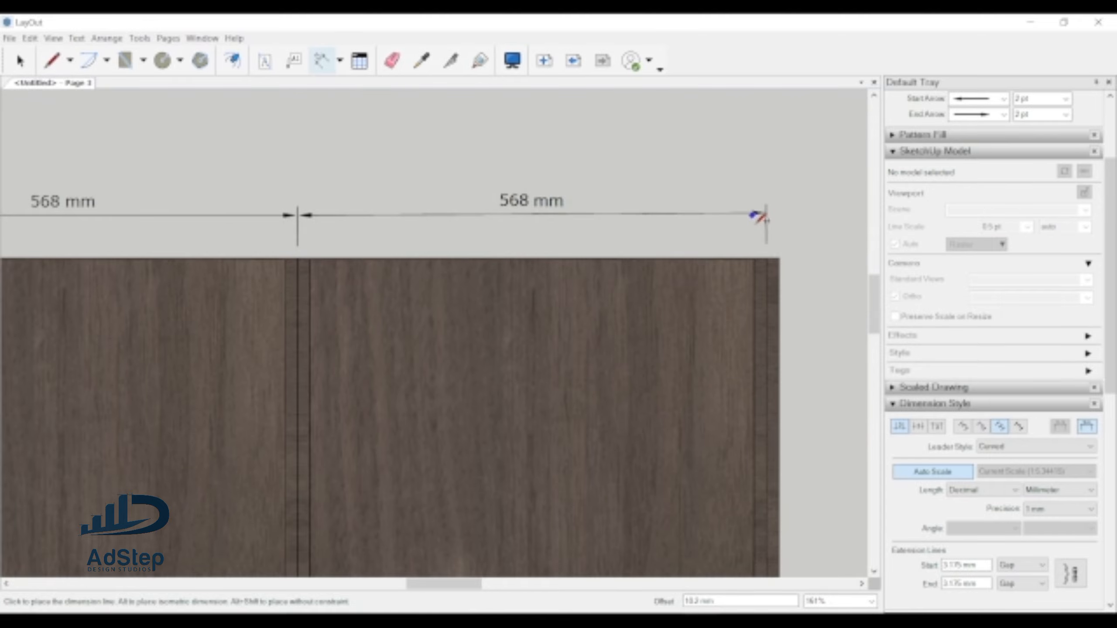
left_click(759, 217)
- Dimension the thickness at the wardrobe's right end, from the second dimension's endpoint to the outer corner, continuing the row above the plan
scroll(770, 257, "up", 3)
left_click(769, 257)
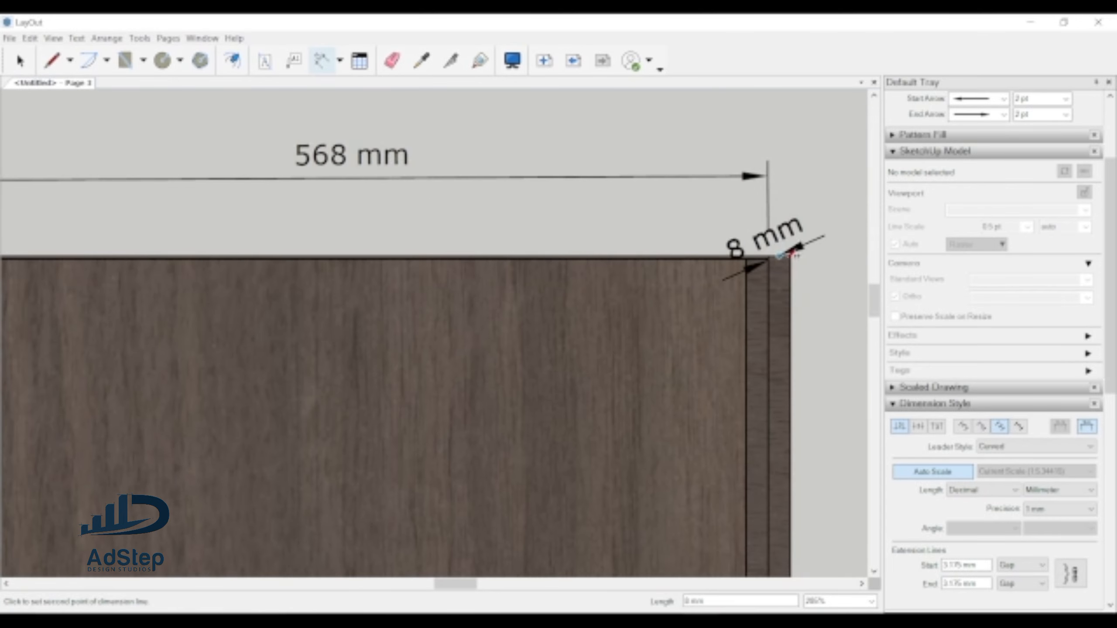
left_click(789, 257)
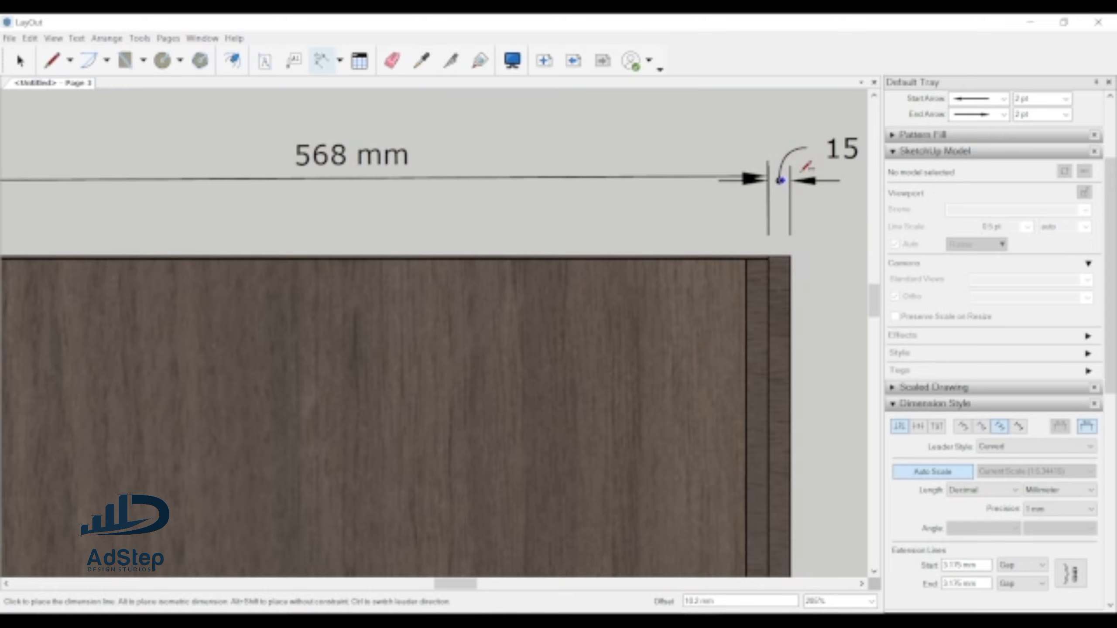
left_click(782, 176)
- Dimension the depth from the left side panel's inner back corner to the front edge, placing it about 16 mm inside the left compartment
scroll(740, 219, "down", 4)
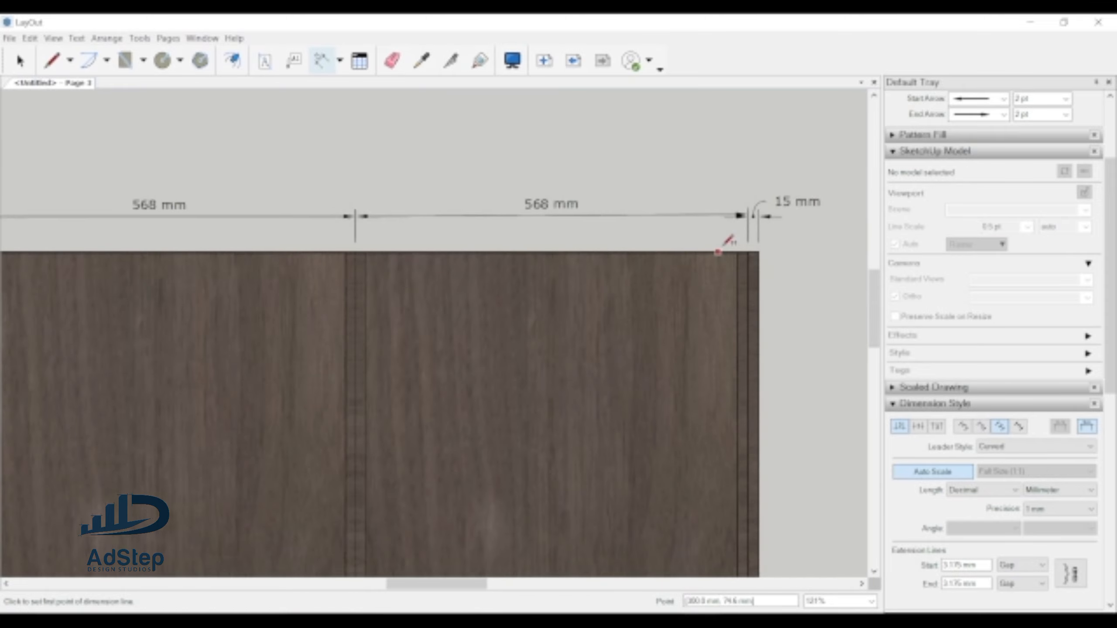
scroll(721, 244, "down", 2)
scroll(352, 295, "up", 4)
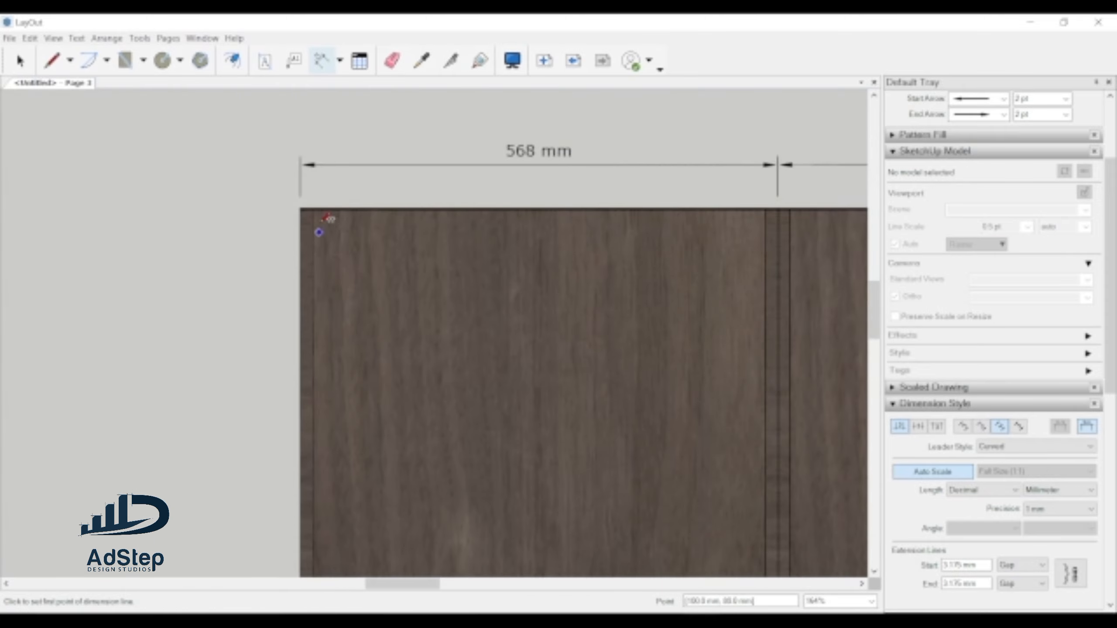
scroll(327, 217, "up", 6)
left_click(311, 189)
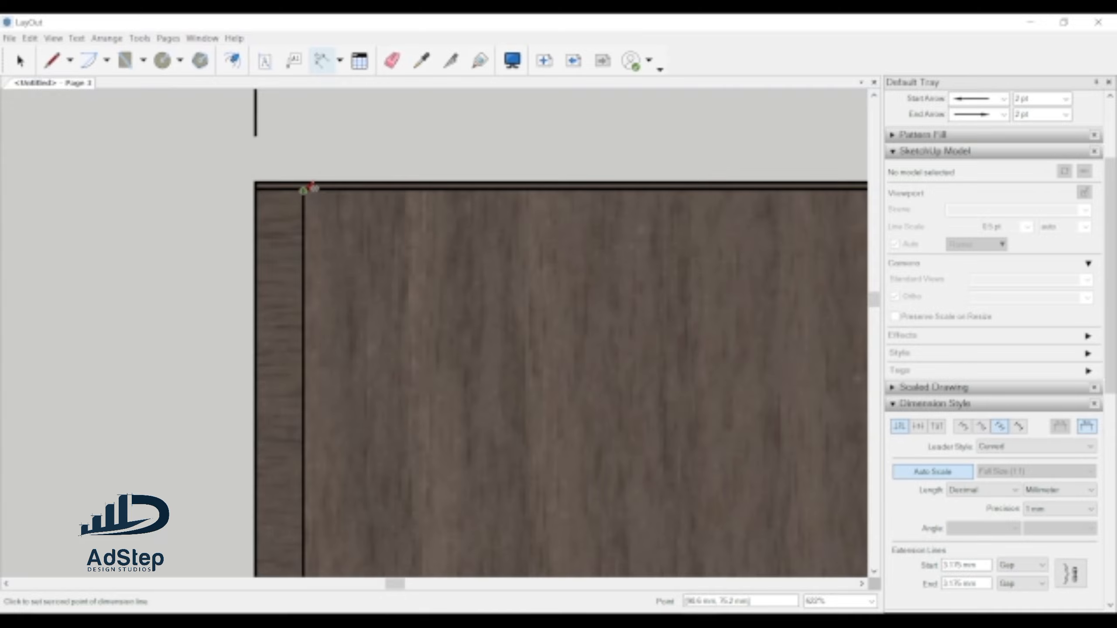
scroll(313, 189, "down", 5)
scroll(316, 250, "down", 2)
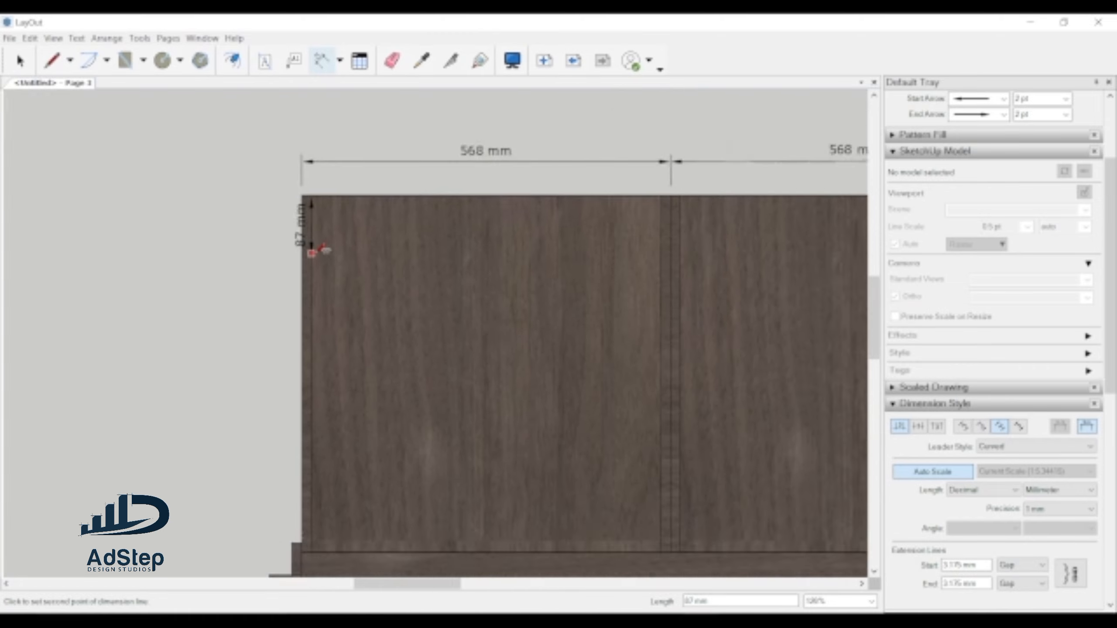
scroll(313, 251, "down", 1)
scroll(308, 514, "up", 1)
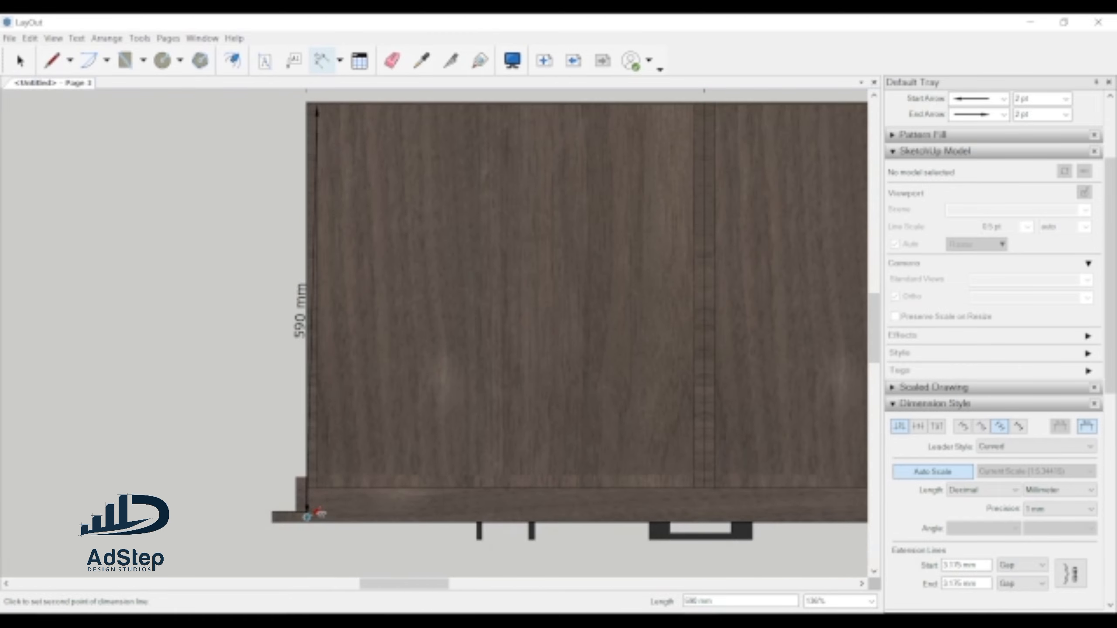
left_click(317, 520)
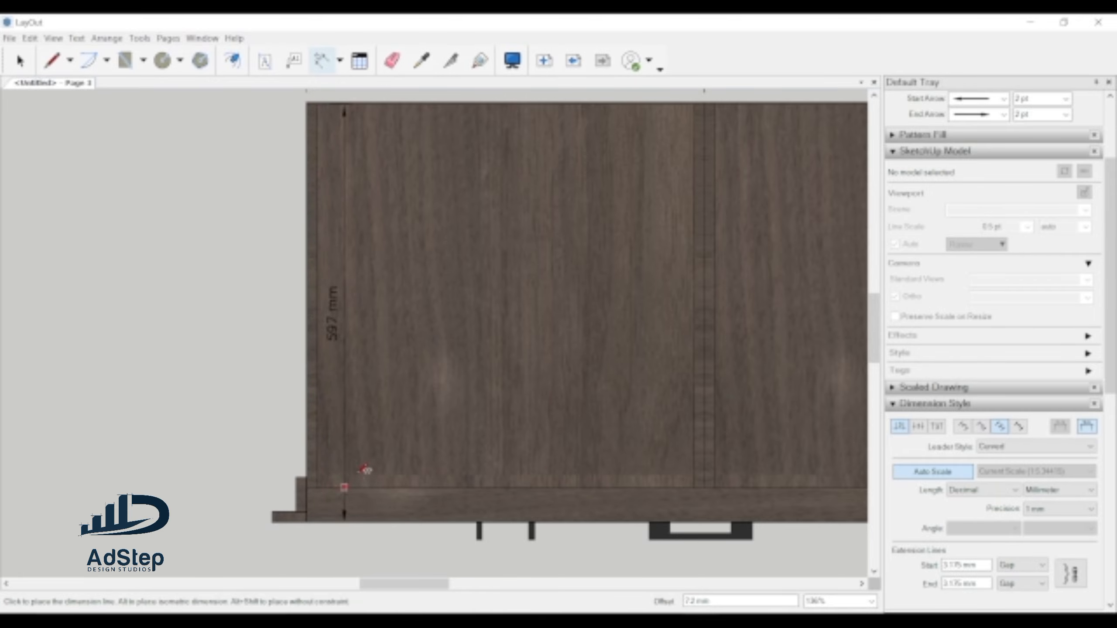
scroll(361, 458, "down", 1)
scroll(360, 458, "down", 2)
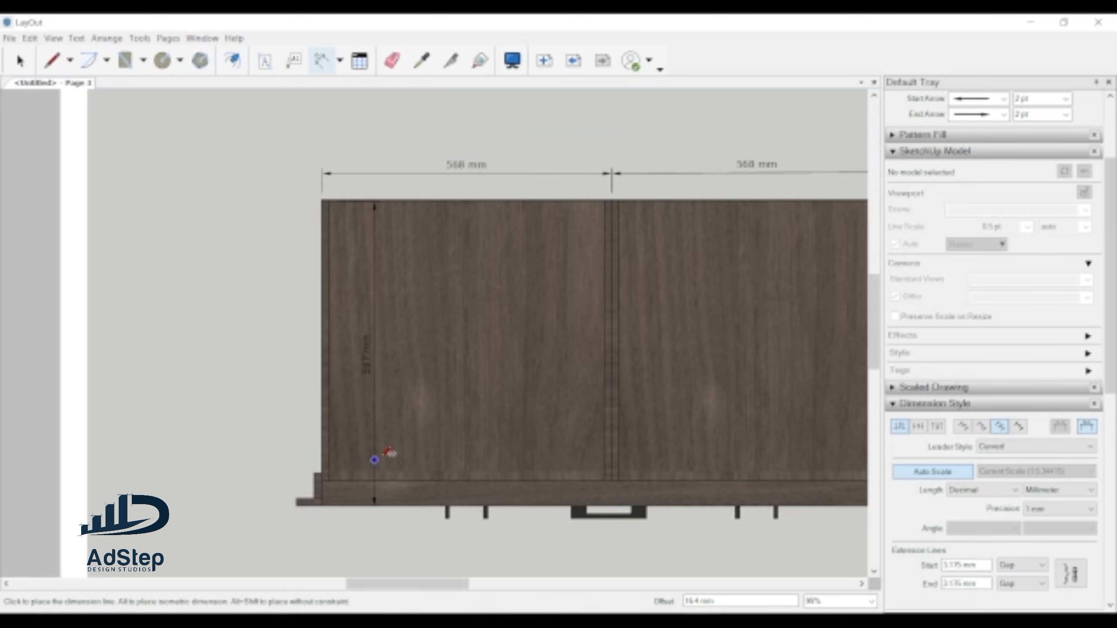
left_click(387, 456)
- Dimension the wardrobe's overall depth from the outer back-left corner to the front edge, placing it outside the left side
scroll(349, 329, "down", 4)
scroll(394, 304, "up", 3)
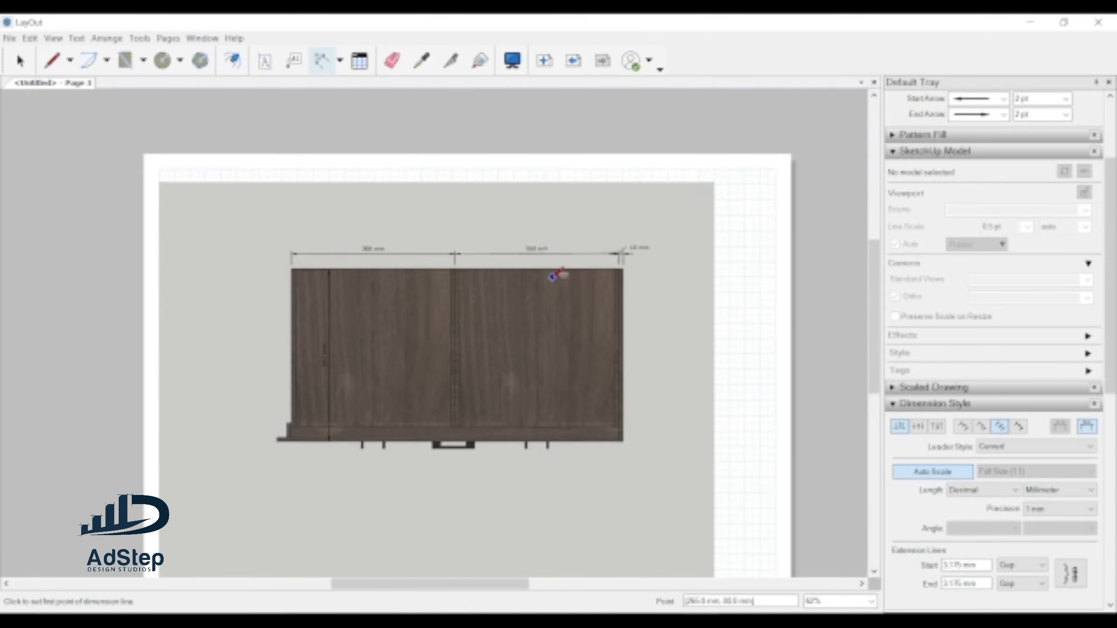
scroll(269, 287, "up", 2)
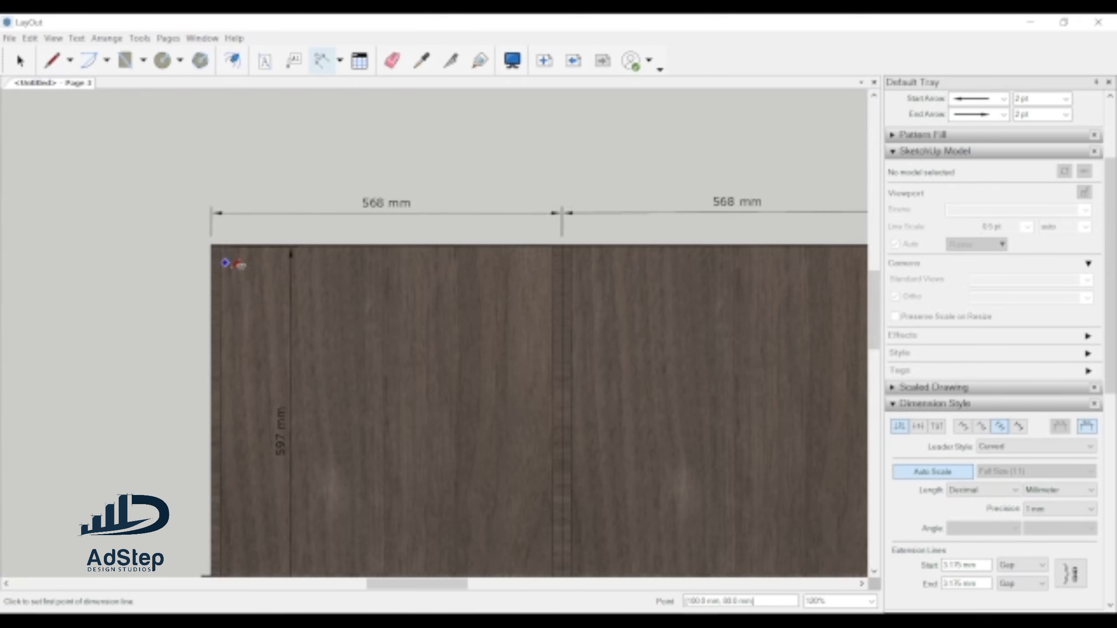
scroll(229, 262, "down", 2)
scroll(523, 356, "down", 1)
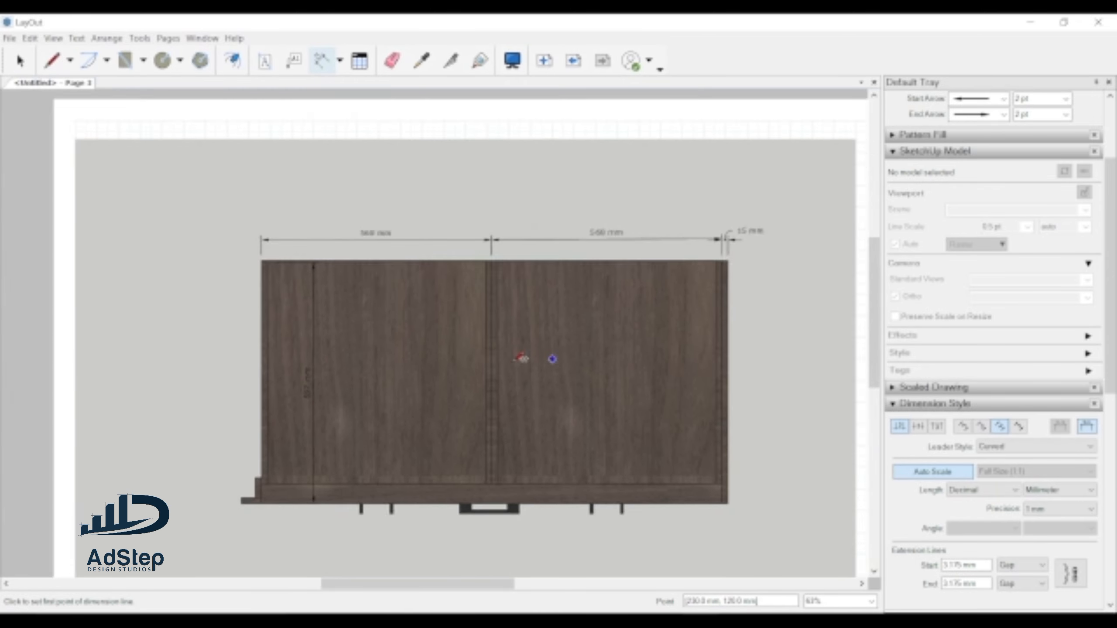
scroll(285, 290, "up", 3)
scroll(346, 267, "up", 6)
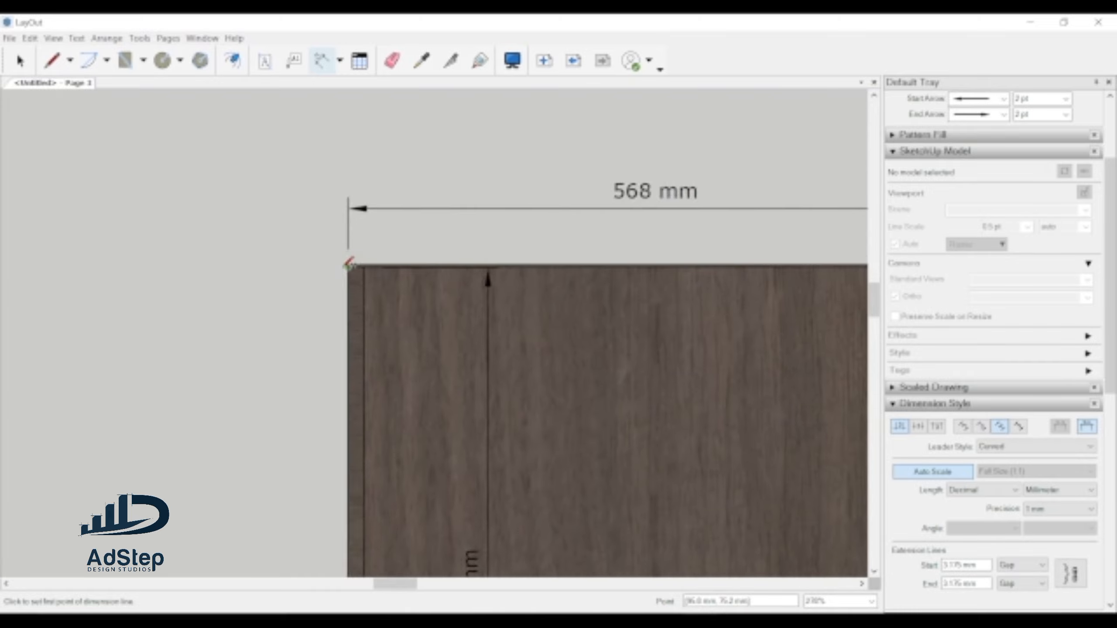
left_click(351, 262)
scroll(351, 260, "down", 6)
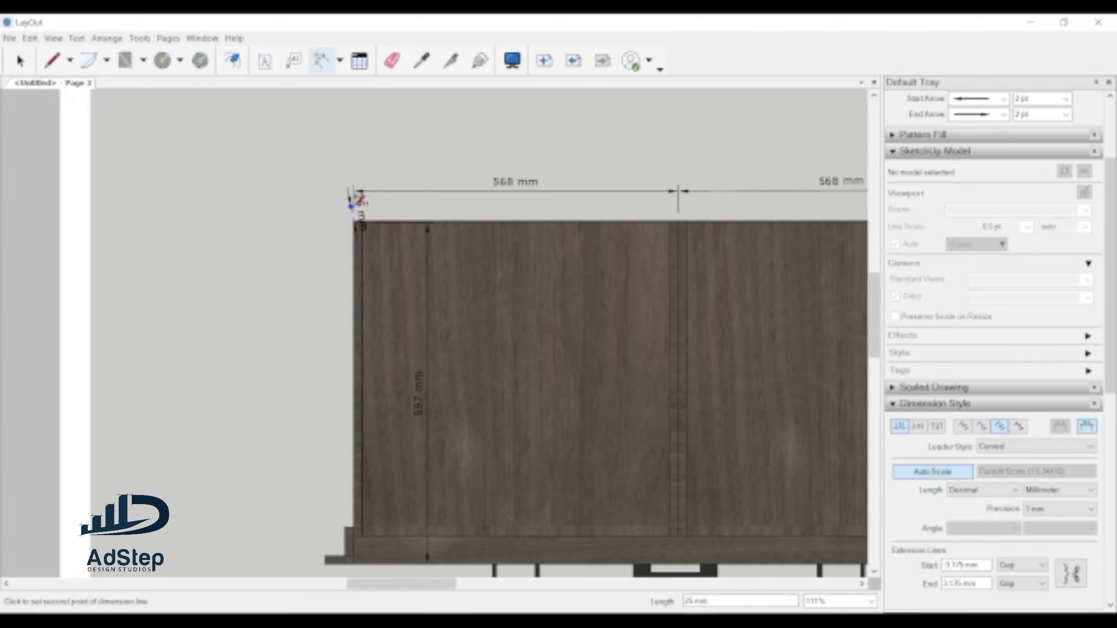
scroll(361, 463, "up", 2)
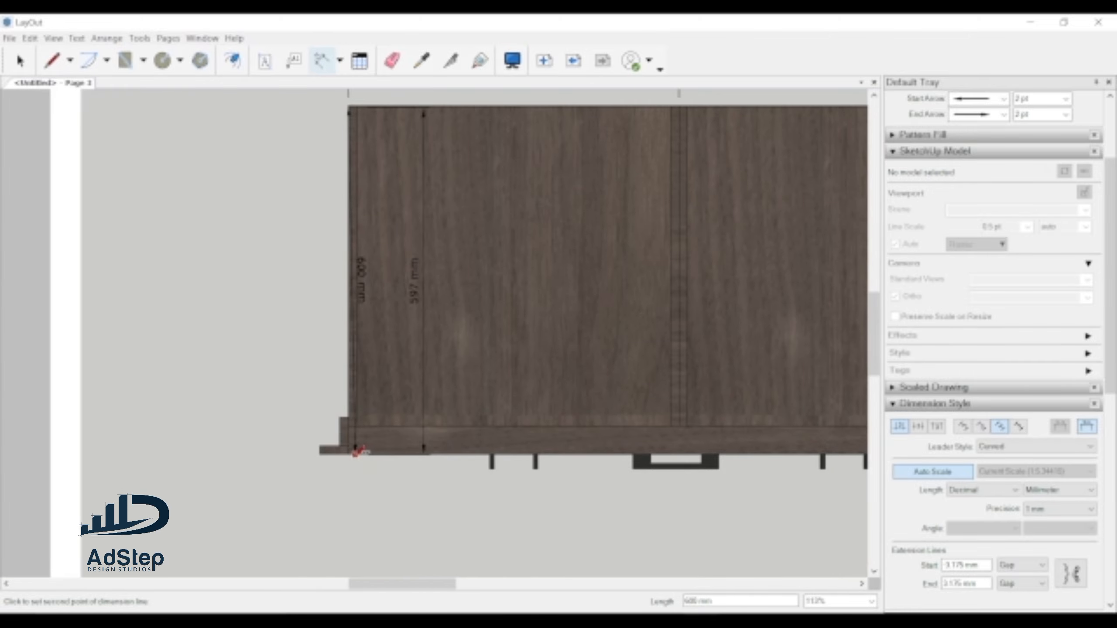
left_click(351, 452)
scroll(319, 444, "down", 1)
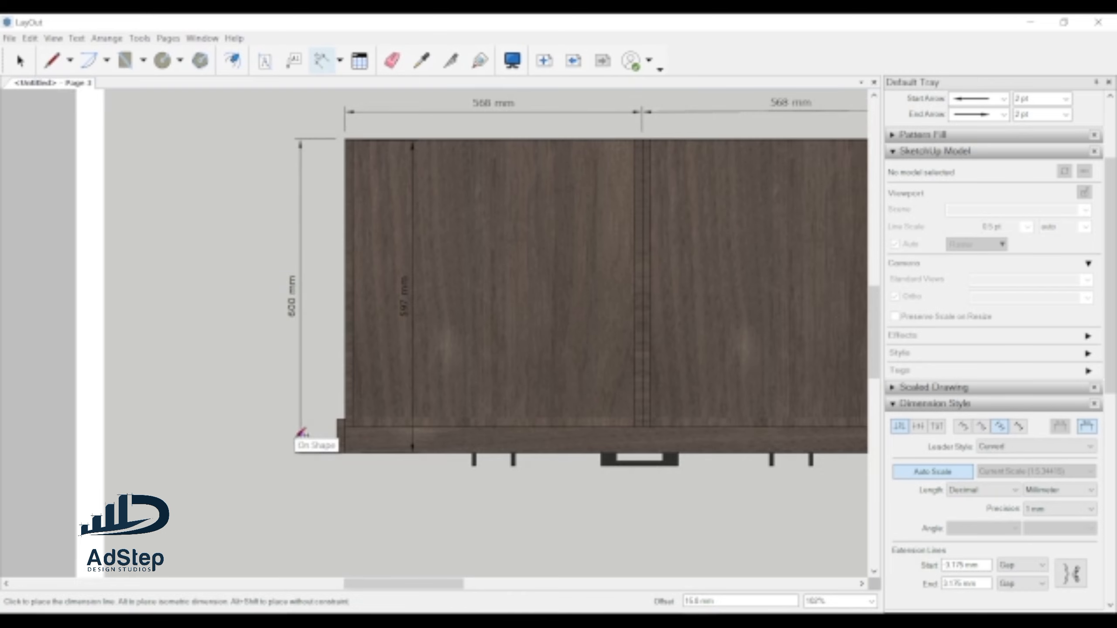
left_click(300, 434)
scroll(554, 352, "down", 2)
scroll(620, 332, "up", 2)
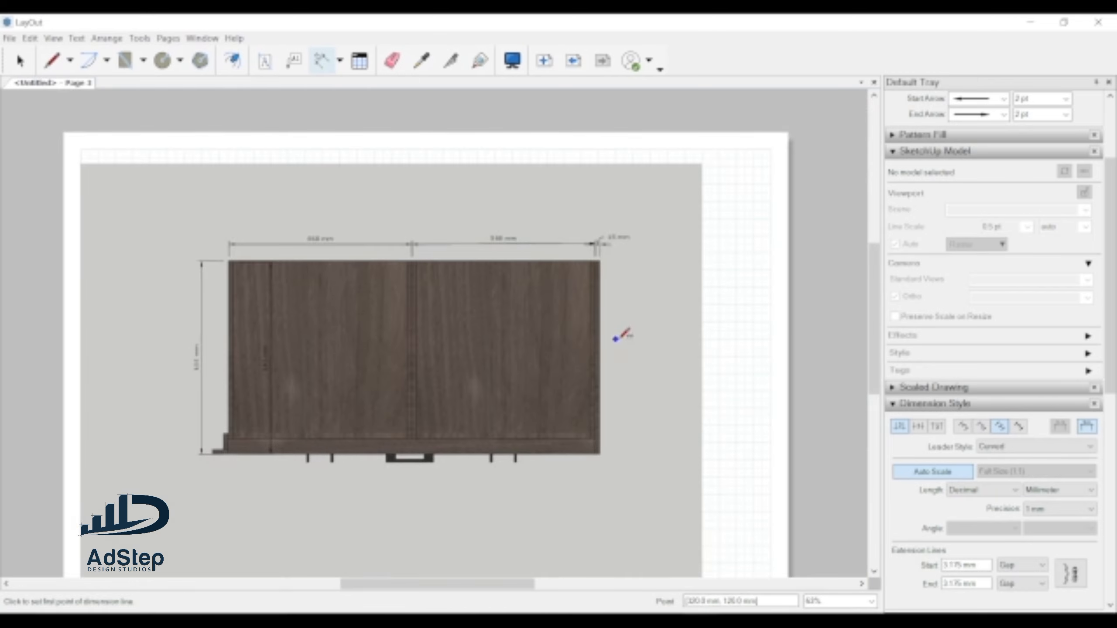
- Dimension the carcass's overall width between its outer back corners, placing the line about 20 mm above the back edge, beyond the existing row
scroll(606, 264, "up", 1)
scroll(607, 266, "up", 1)
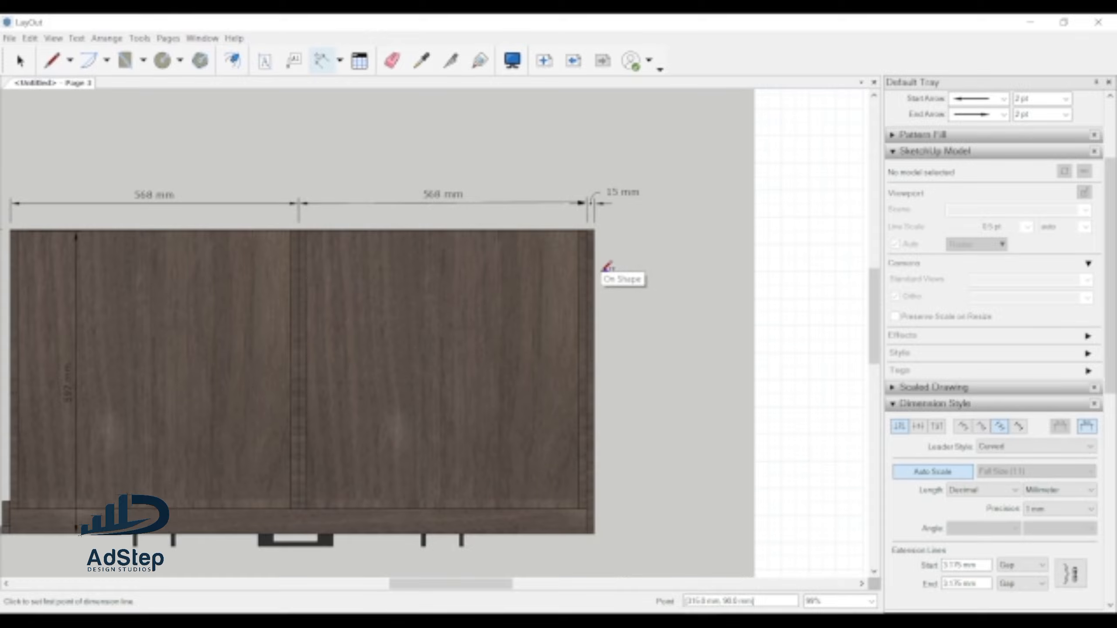
scroll(594, 229, "up", 1)
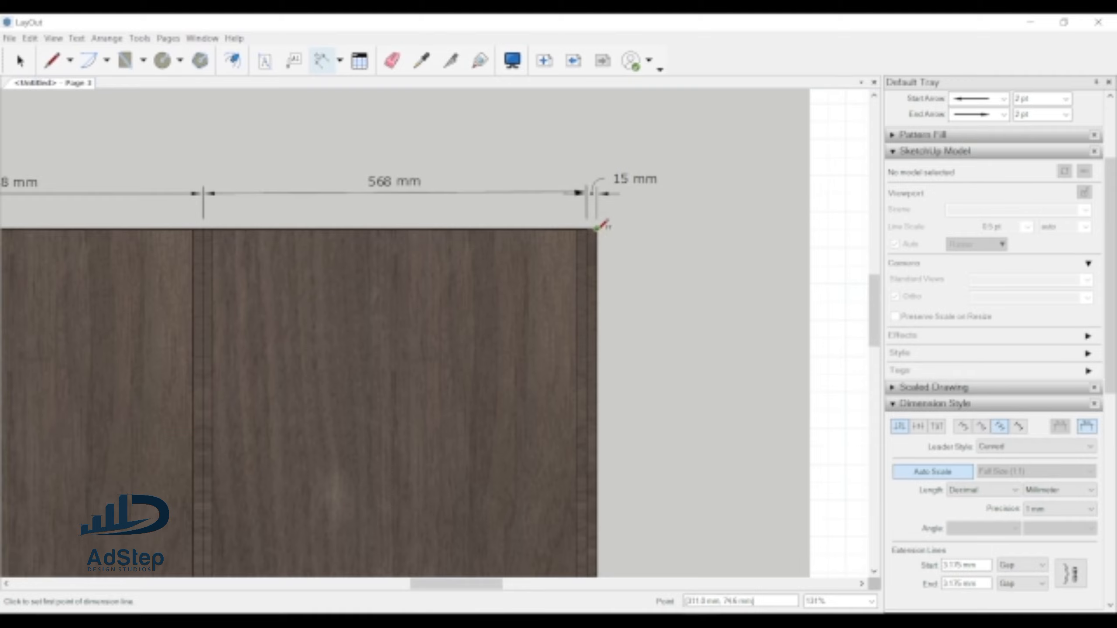
scroll(589, 264, "down", 3)
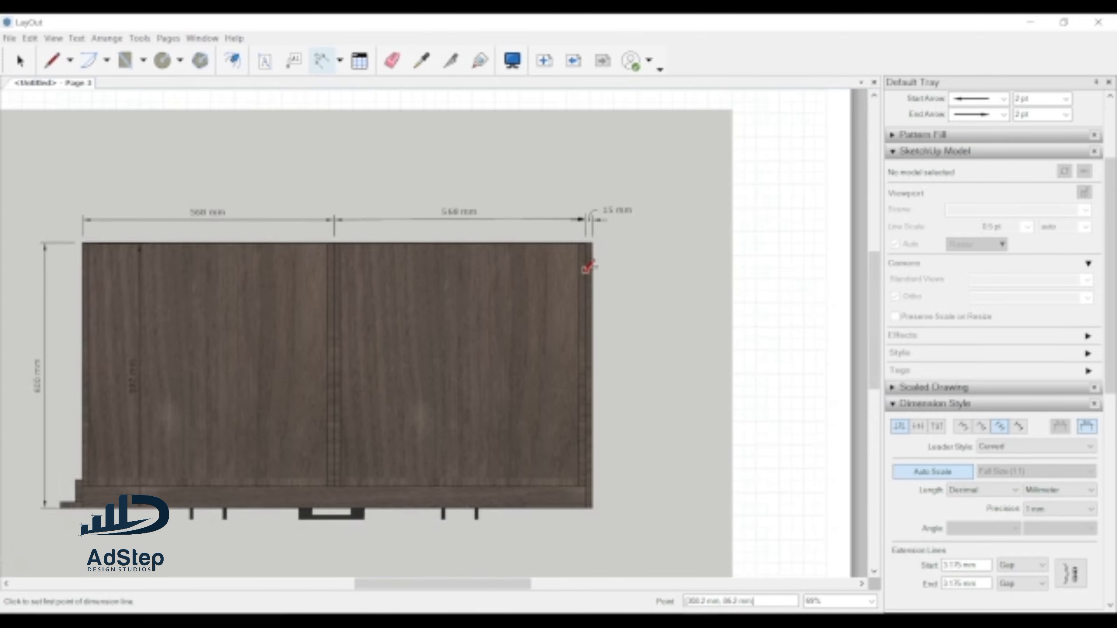
scroll(212, 481, "up", 1)
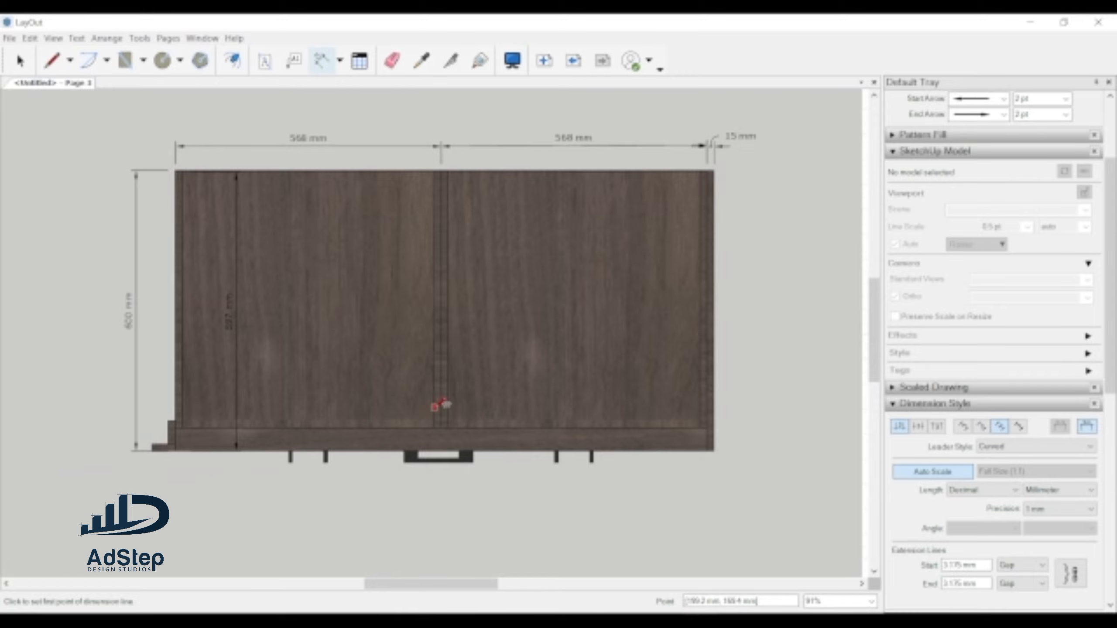
scroll(440, 403, "down", 1)
scroll(439, 403, "down", 1)
scroll(382, 294, "up", 2)
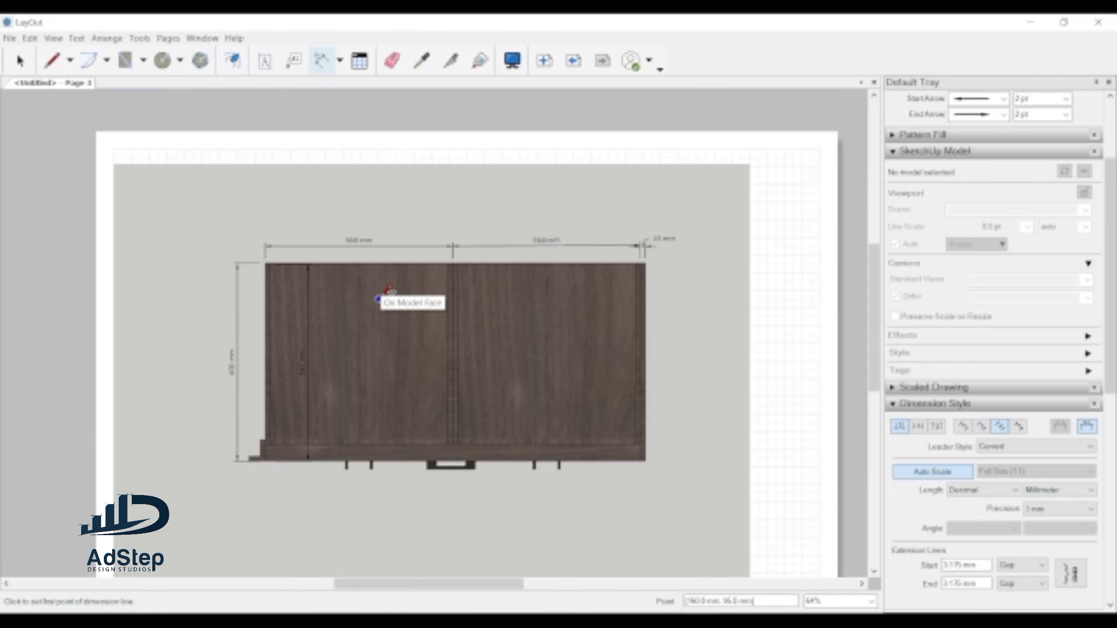
scroll(308, 264, "up", 3)
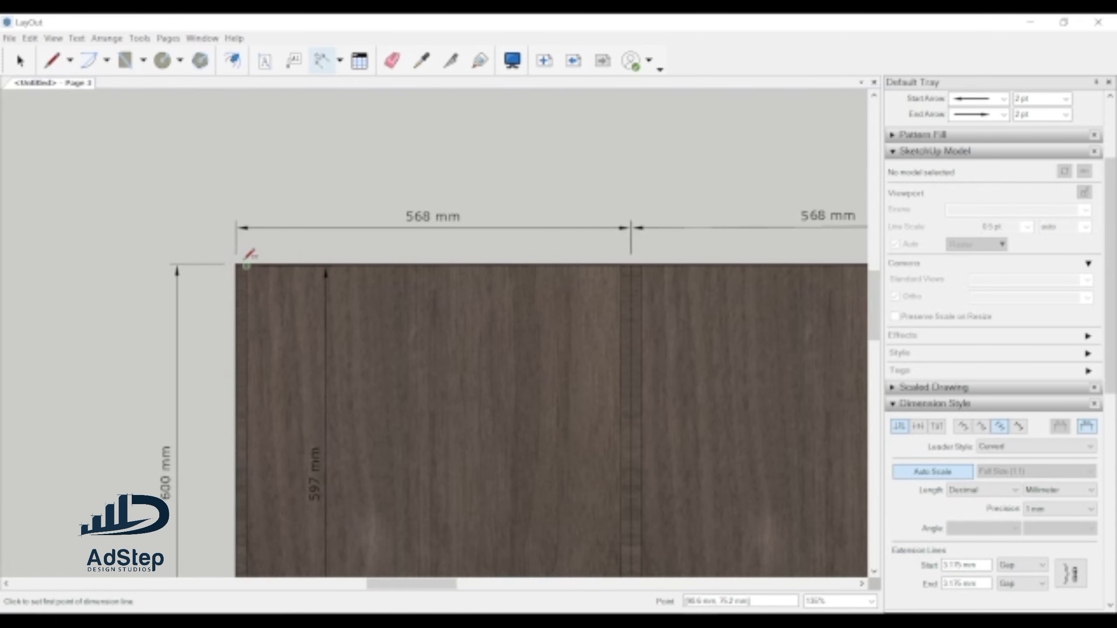
left_click(237, 263)
scroll(237, 263, "down", 2)
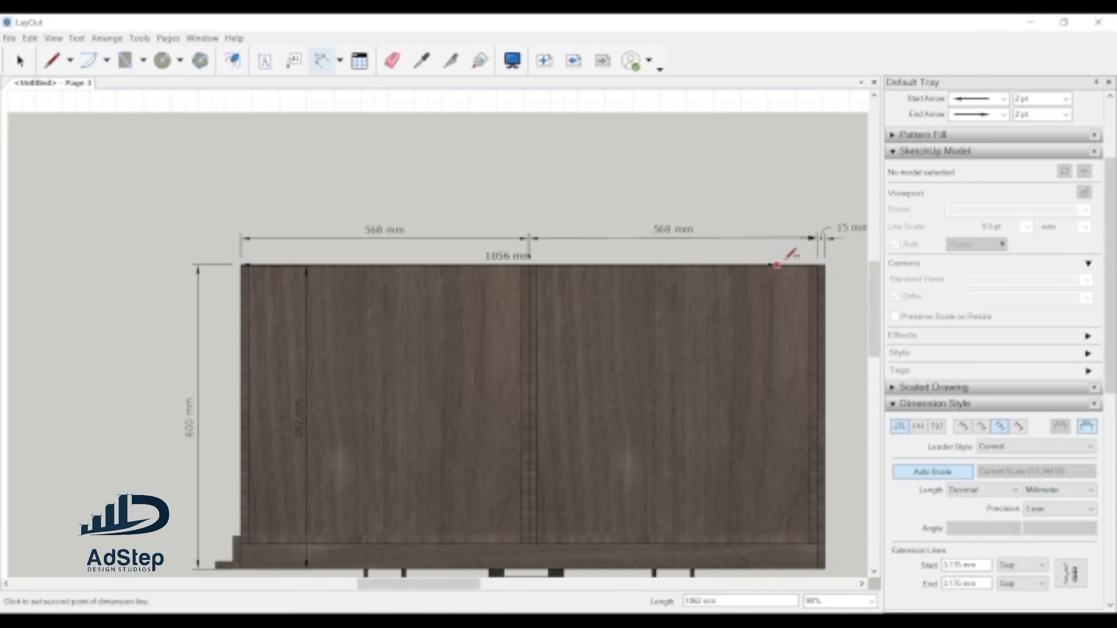
scroll(813, 260, "up", 1)
left_click(831, 264)
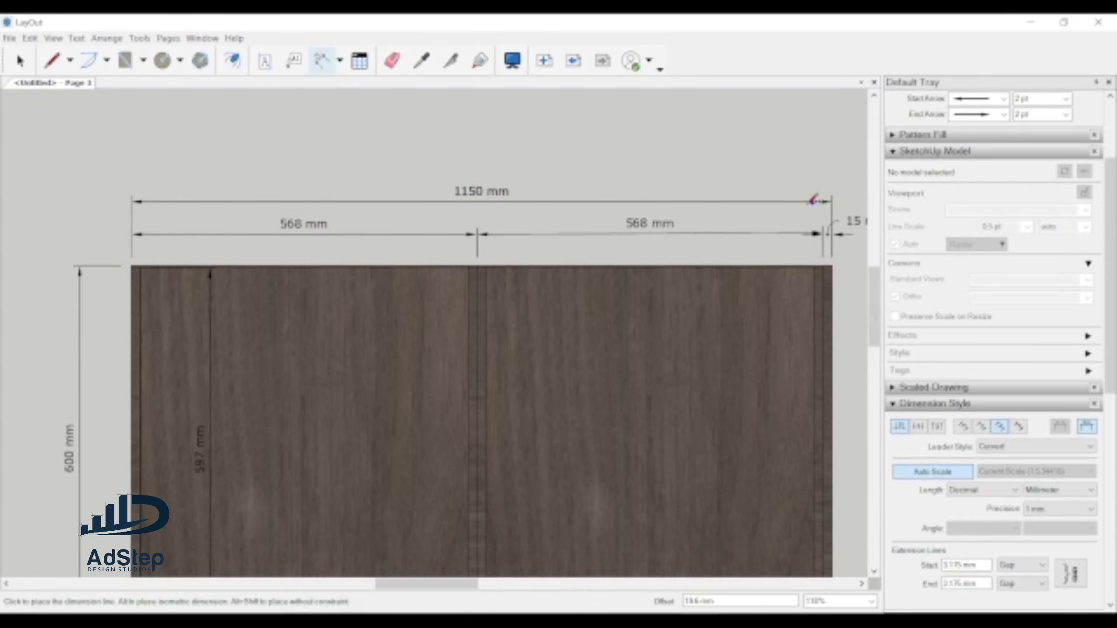
left_click(813, 199)
- Dimension the full front width from the outer tip of the front-left projecting strip to the front-right corner, placing it below the handles
scroll(551, 197, "down", 3)
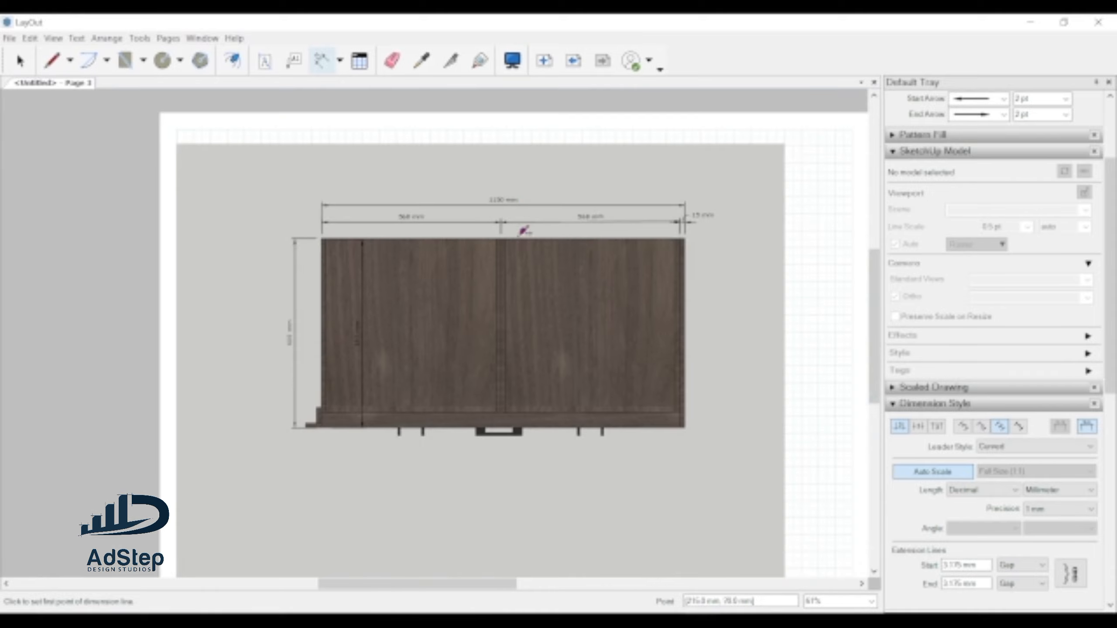
scroll(365, 429, "up", 2)
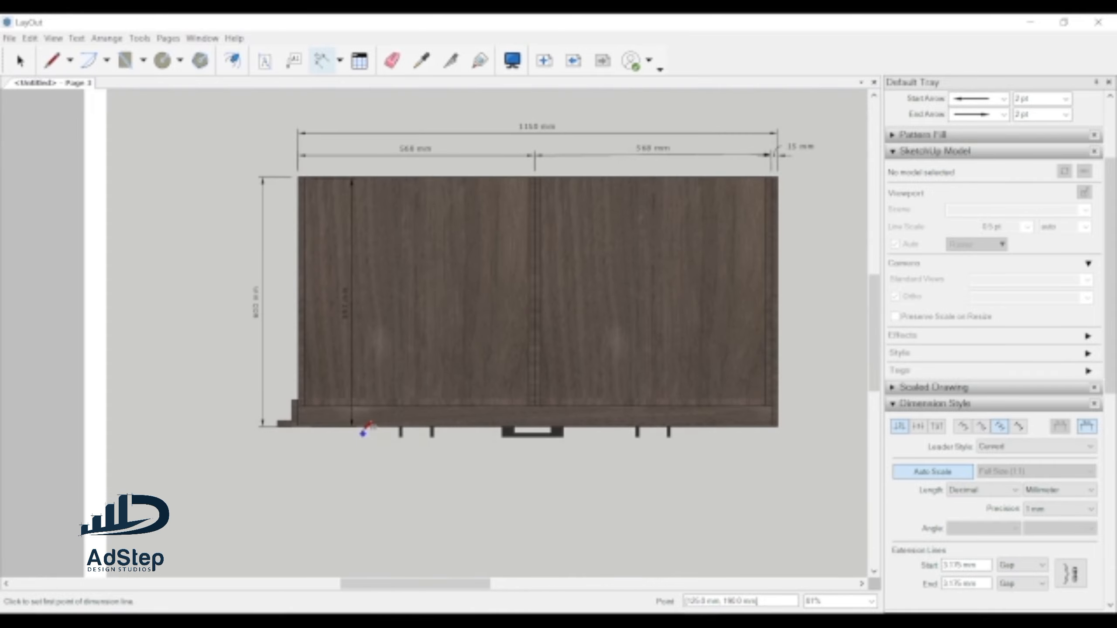
left_click(278, 424)
left_click(777, 425)
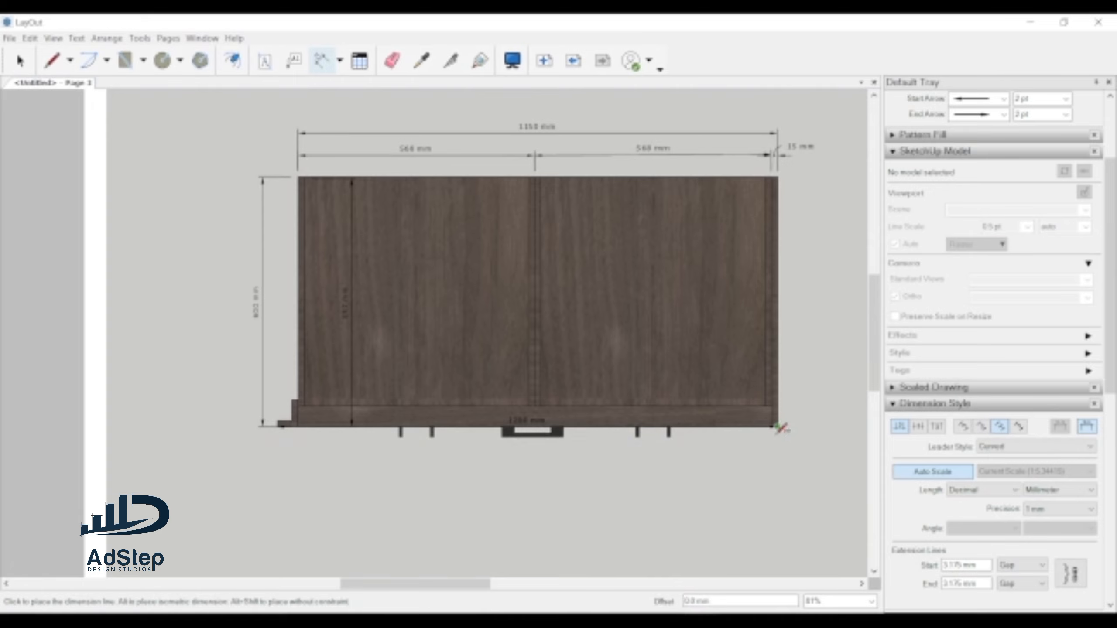
left_click(775, 467)
- Examine the finished plan dimensions, including the depth dimension inside the left compartment
scroll(434, 355, "down", 4)
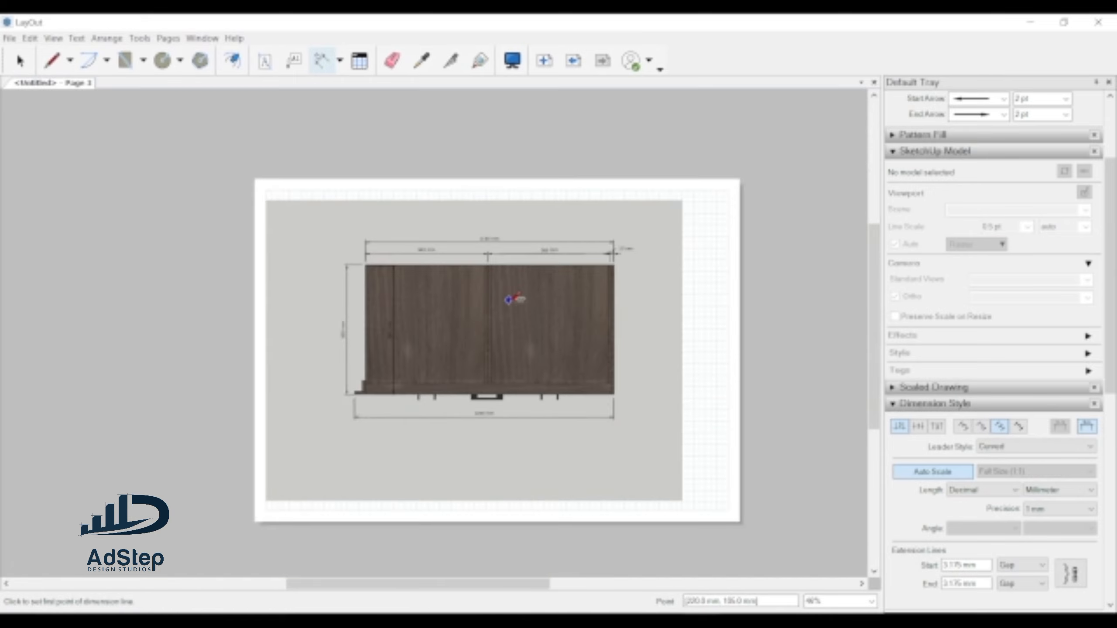
scroll(508, 300, "up", 2)
key("space")
scroll(532, 315, "down", 2)
scroll(459, 319, "up", 1)
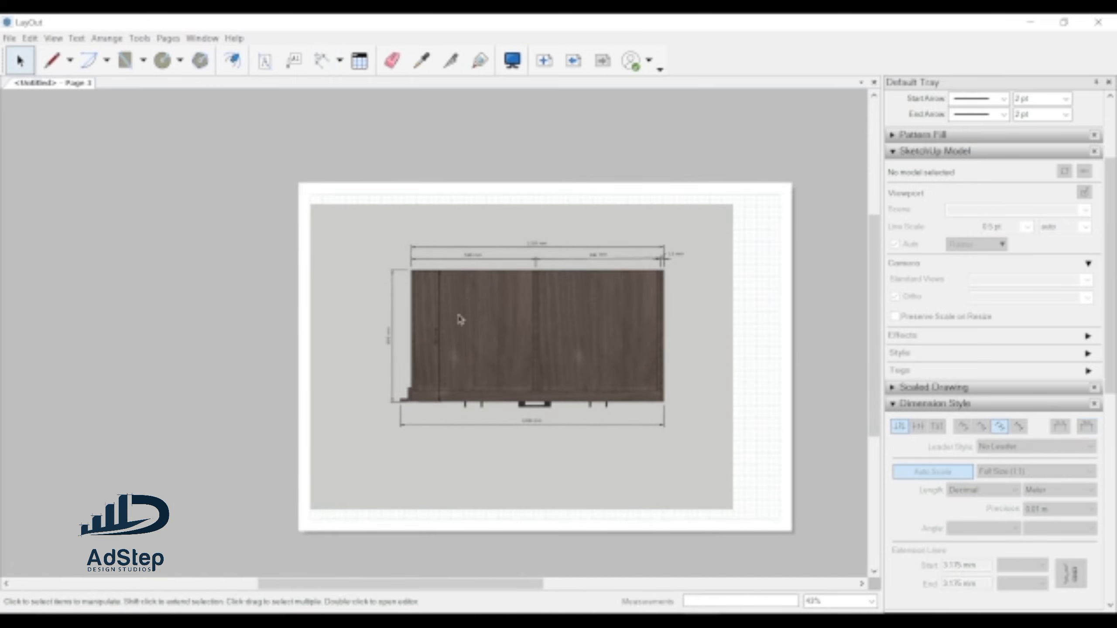
scroll(511, 314, "up", 2)
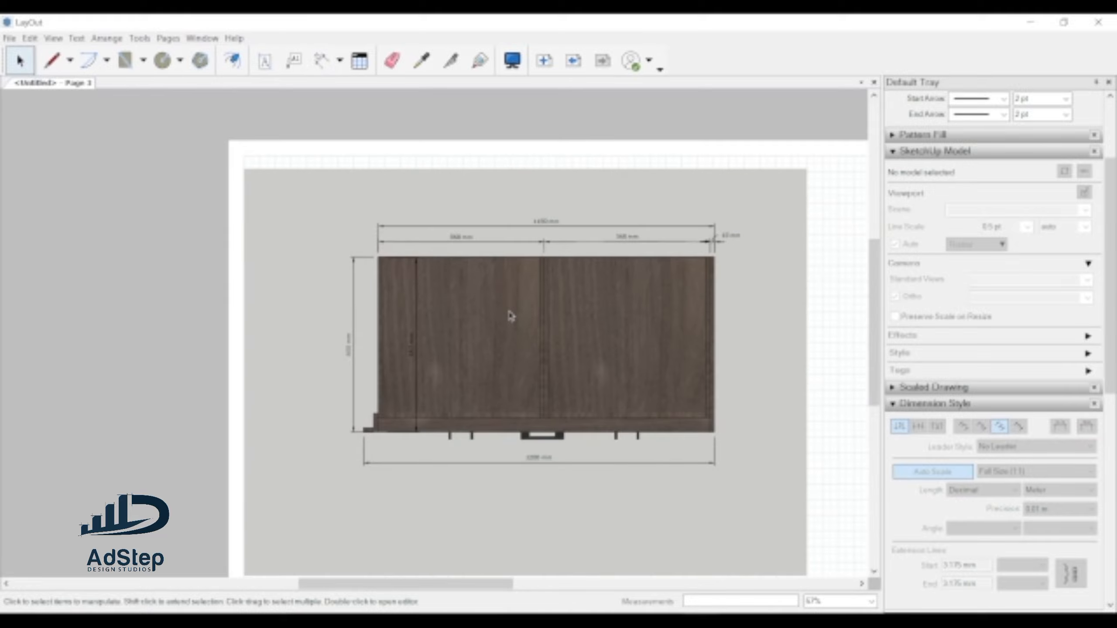
scroll(521, 312, "up", 1)
scroll(369, 294, "down", 4)
scroll(444, 324, "up", 2)
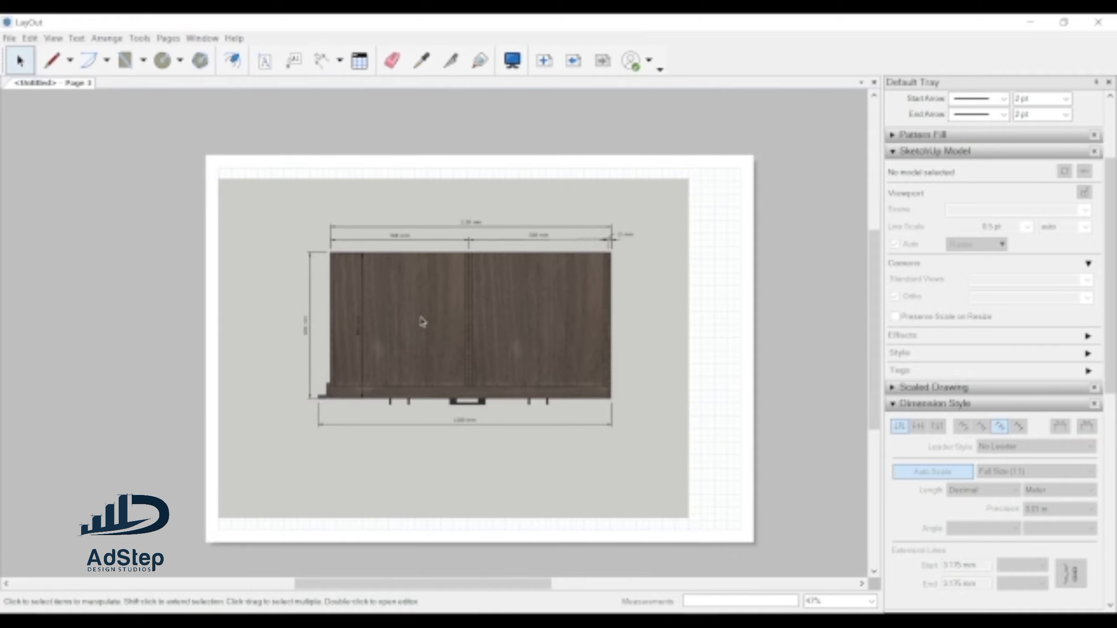
scroll(422, 320, "up", 2)
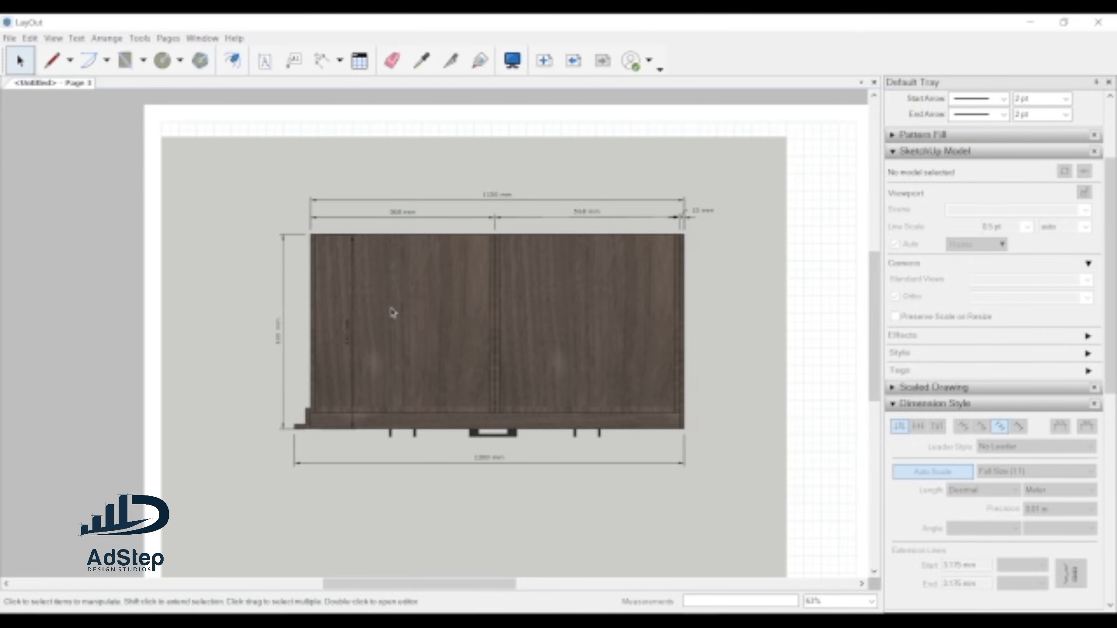
scroll(415, 298, "up", 3)
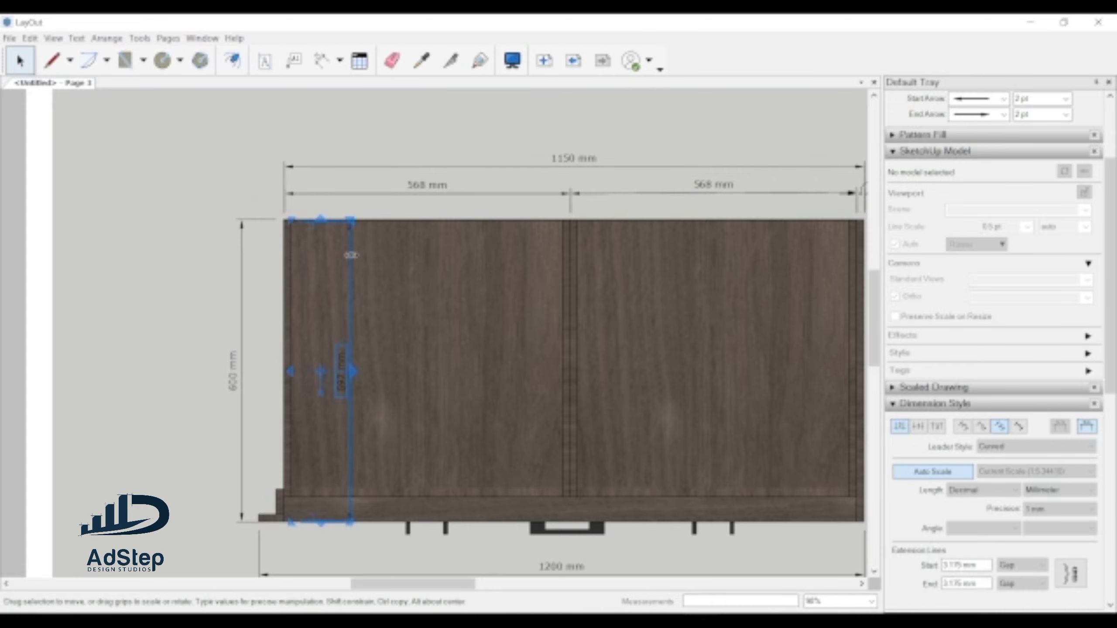
scroll(352, 261, "down", 3)
scroll(324, 255, "up", 3)
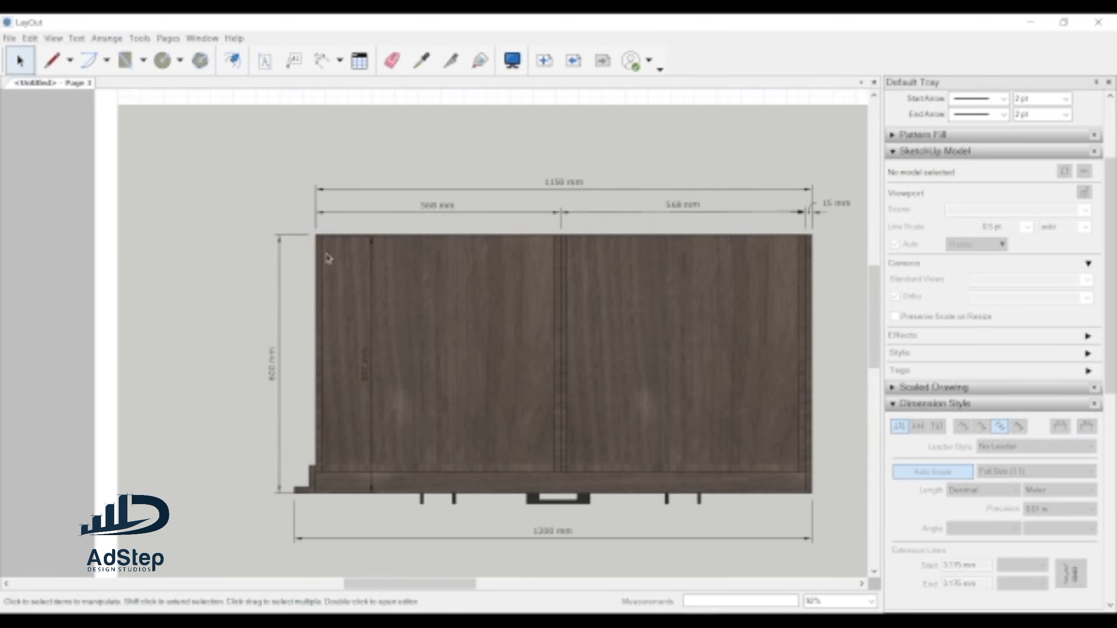
scroll(328, 259, "down", 1)
scroll(359, 321, "down", 4)
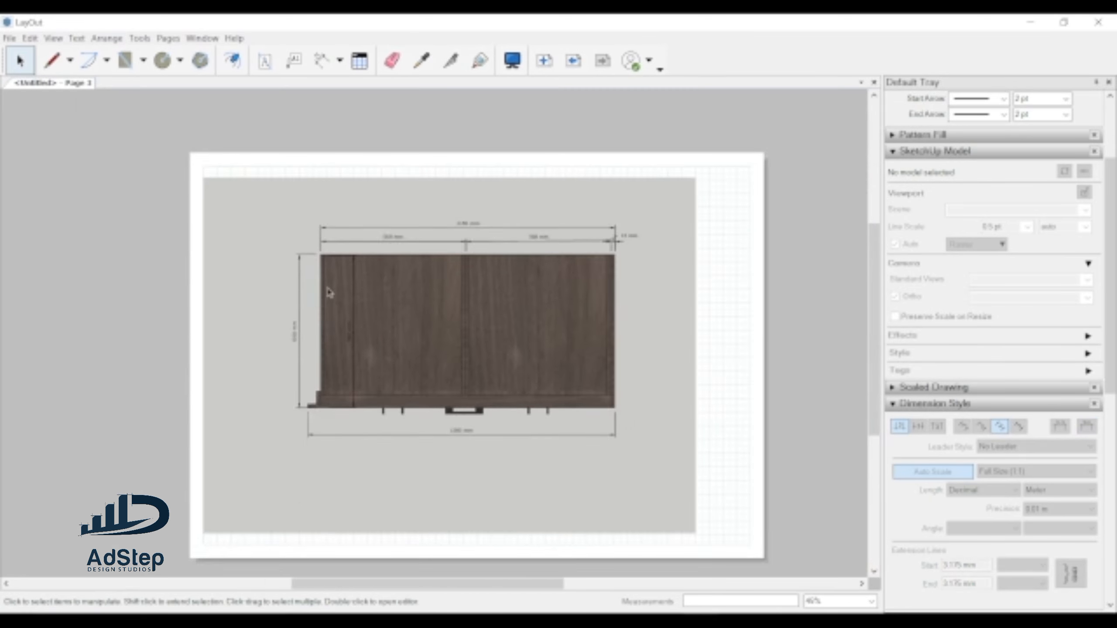
scroll(548, 308, "up", 1)
- Set the Plan View viewport's rendering to Vector, accept the rendering notice, and deselect the viewport
left_click(575, 296)
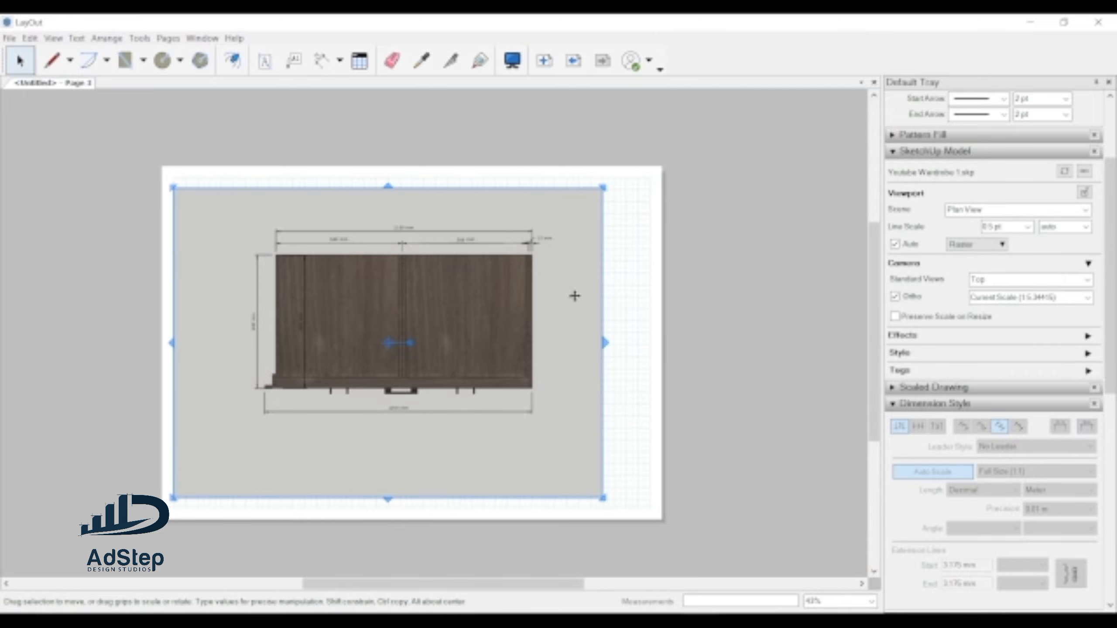
left_click(976, 244)
left_click(973, 276)
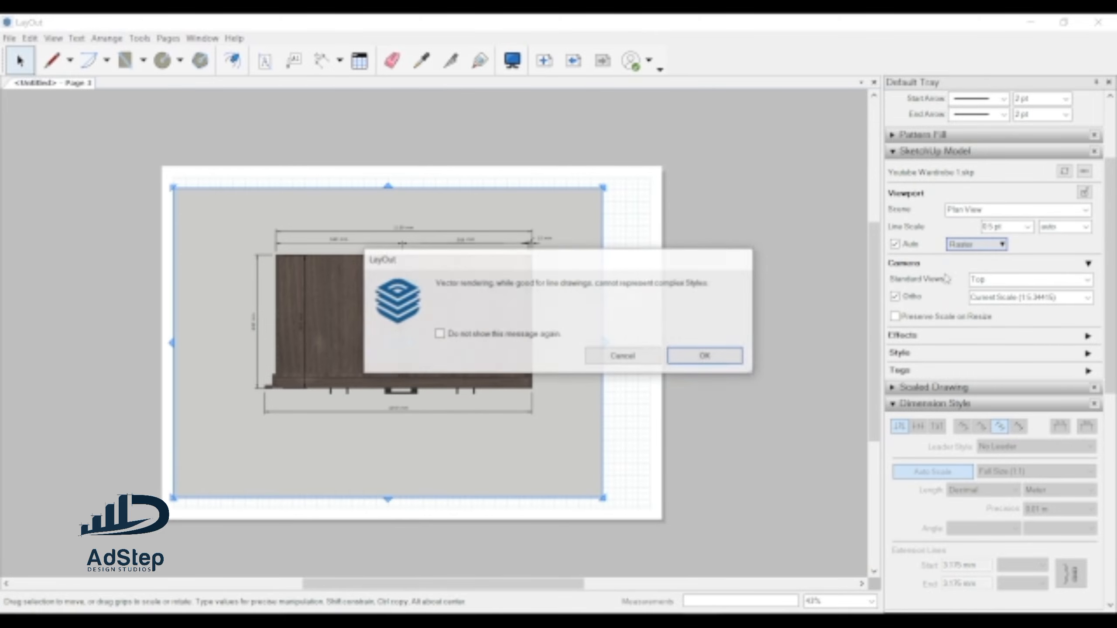
left_click(623, 356)
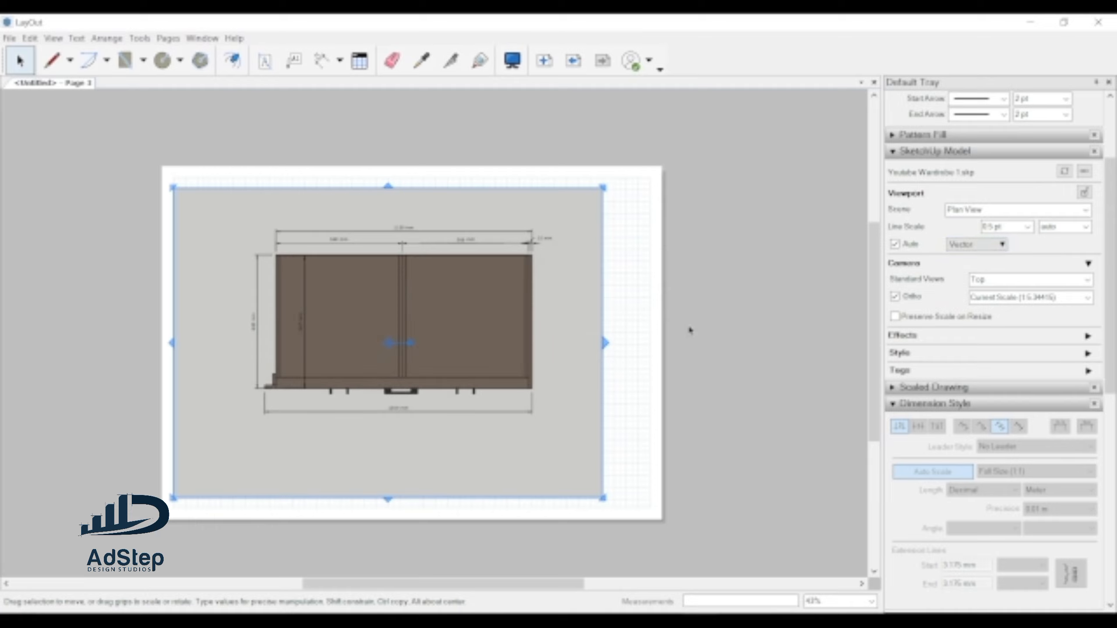
left_click(701, 323)
- Examine the plan's linework and dimension text in the vector rendering
scroll(289, 314, "up", 4)
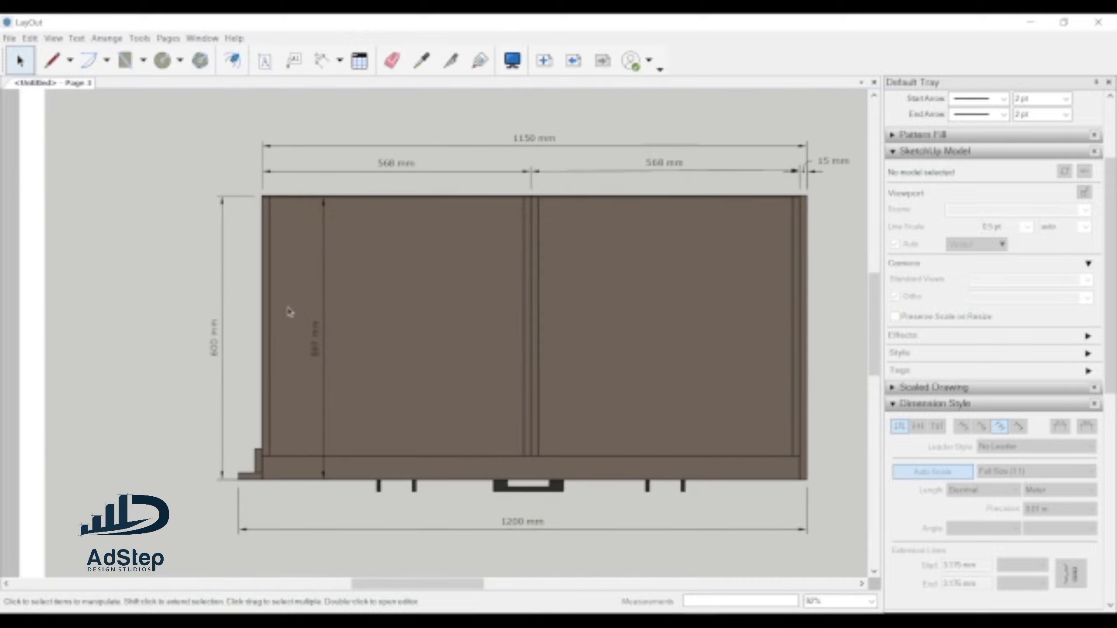
scroll(446, 272, "down", 3)
scroll(391, 240, "up", 3)
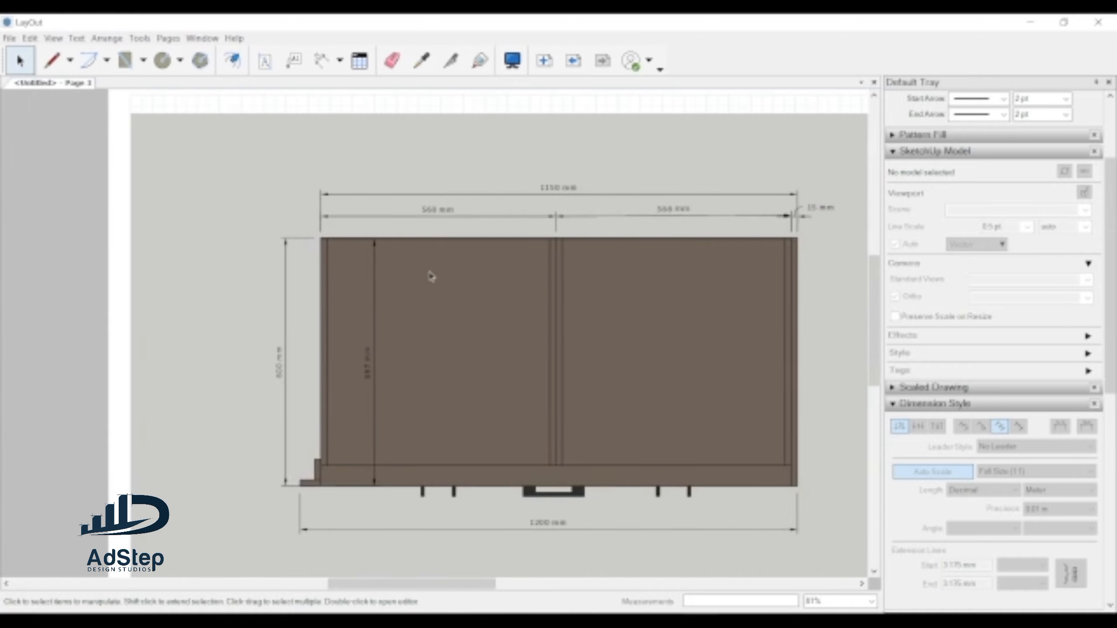
scroll(429, 274, "down", 3)
left_click(631, 275)
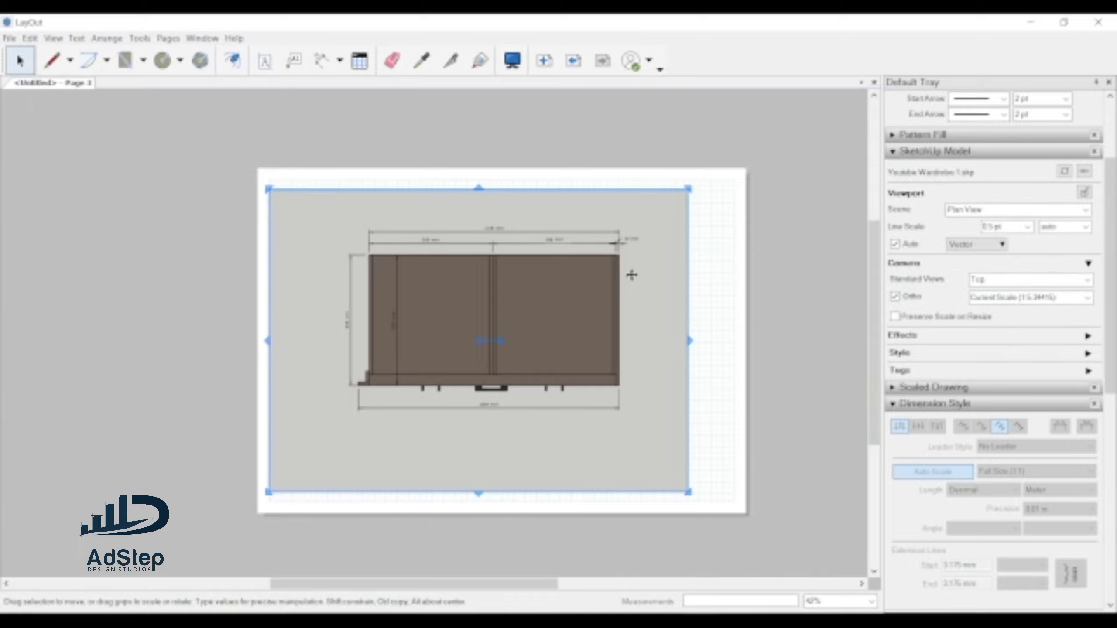
left_click(126, 312)
scroll(334, 285, "up", 3)
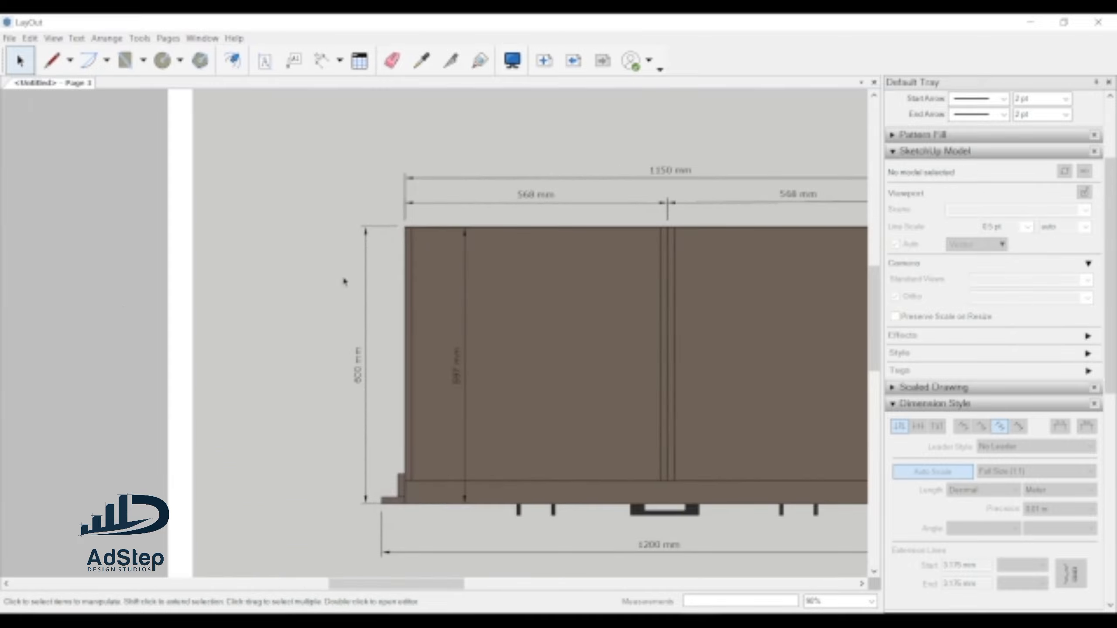
scroll(424, 300, "down", 2)
scroll(424, 299, "up", 2)
scroll(412, 293, "down", 3)
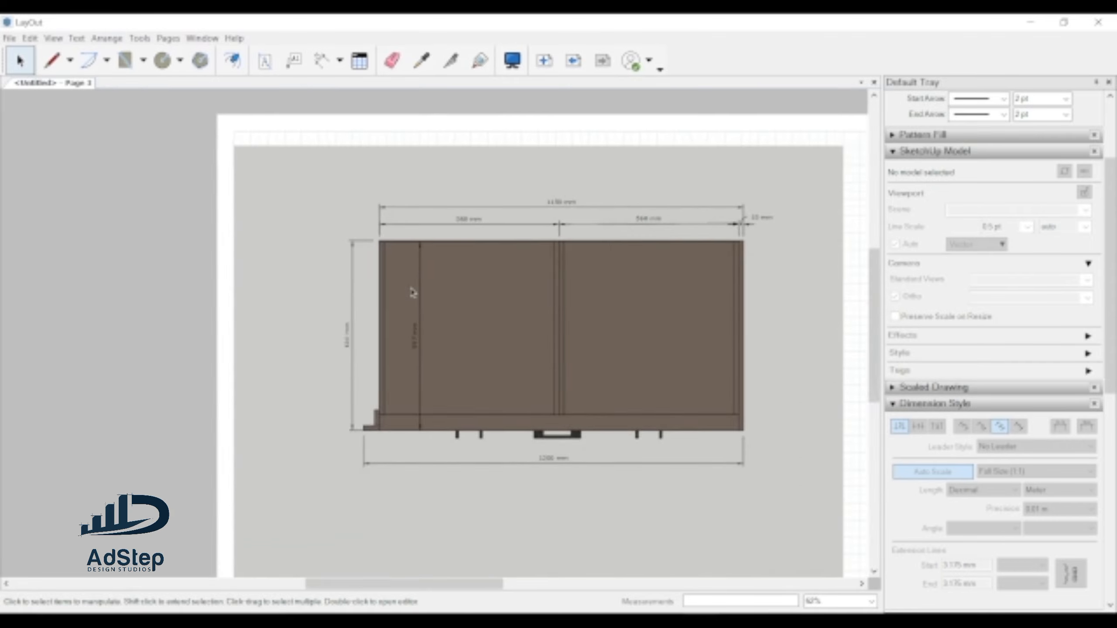
scroll(412, 292, "down", 1)
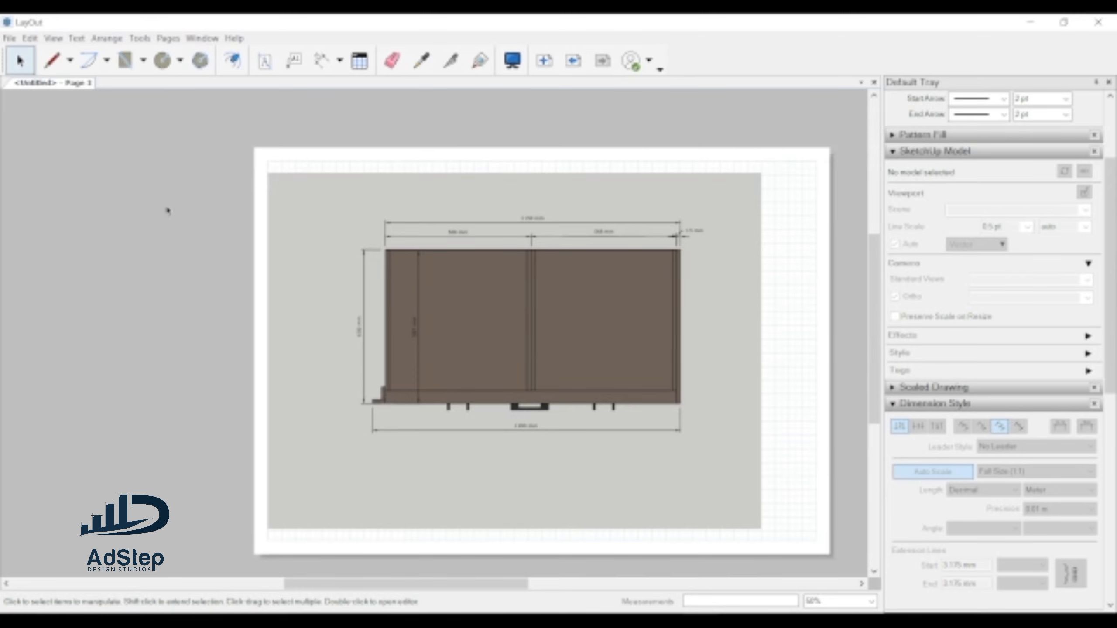
left_click(291, 61)
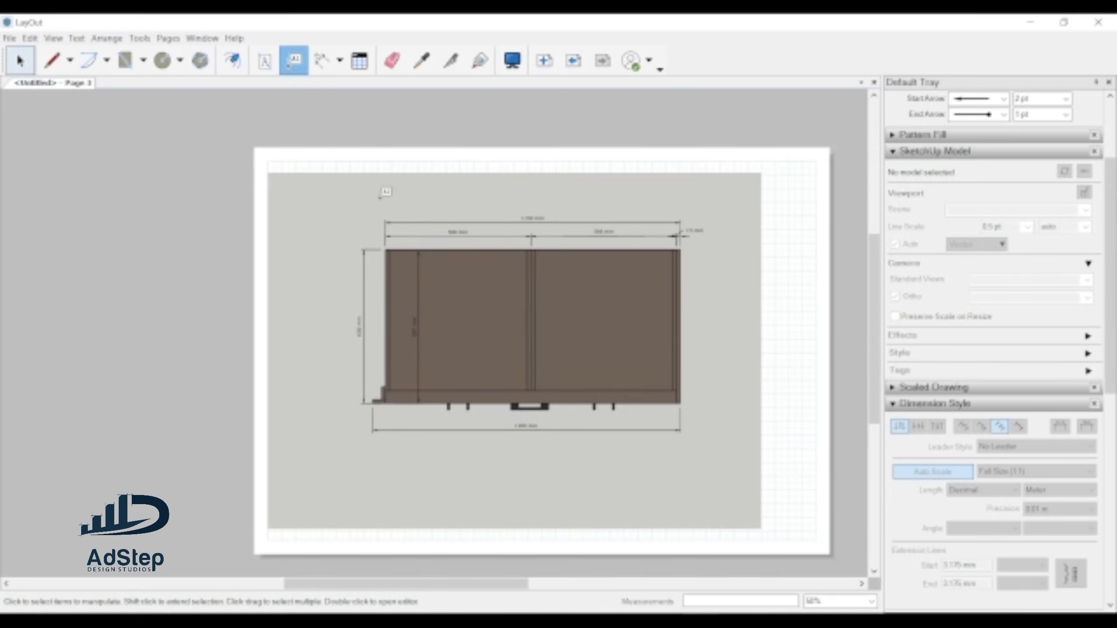
scroll(399, 257, "up", 3)
left_click(413, 265)
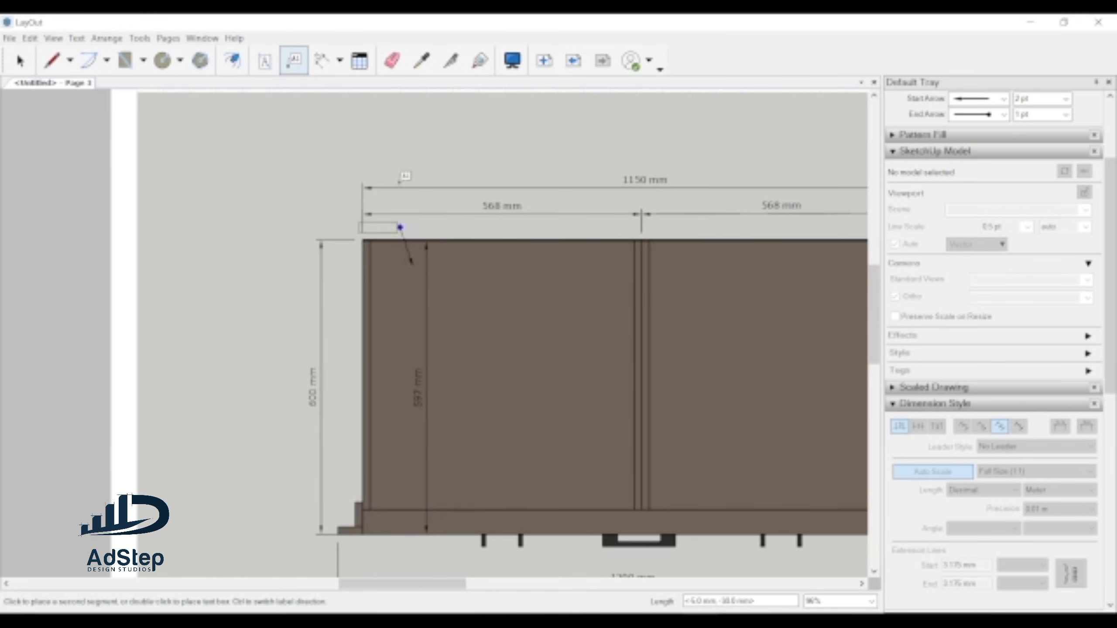
left_click(413, 161)
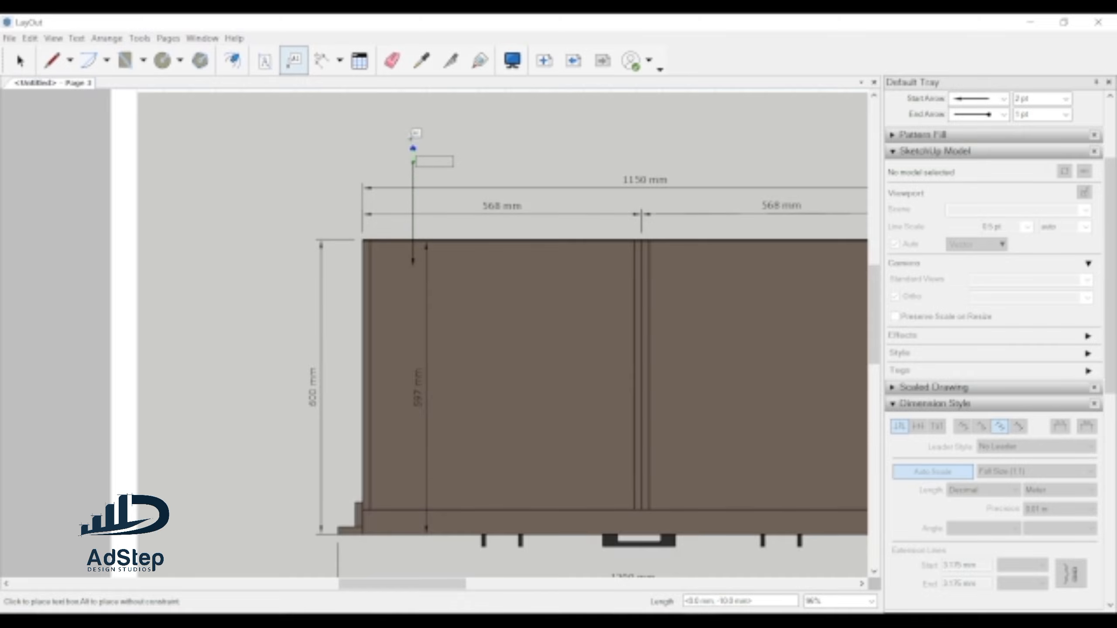
left_click(411, 139)
key("Escape")
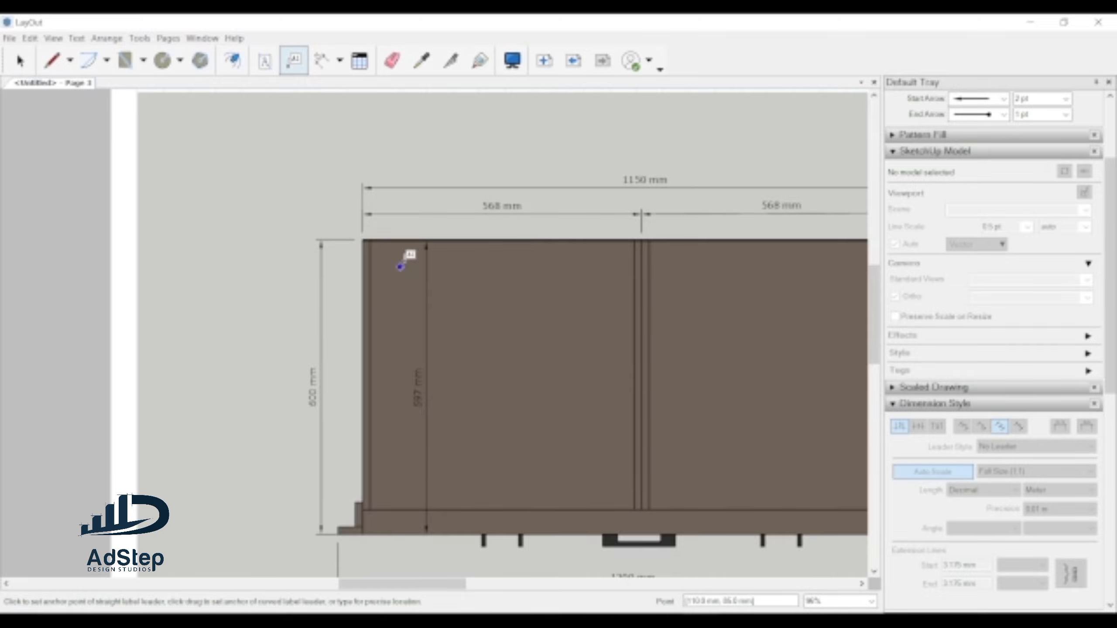
- Label the left compartment's top "597mm x 568mm Top Shelve", with a straight vertical leader about 45 mm long ending above the width dimensions
left_click(400, 265)
scroll(399, 226, "down", 2)
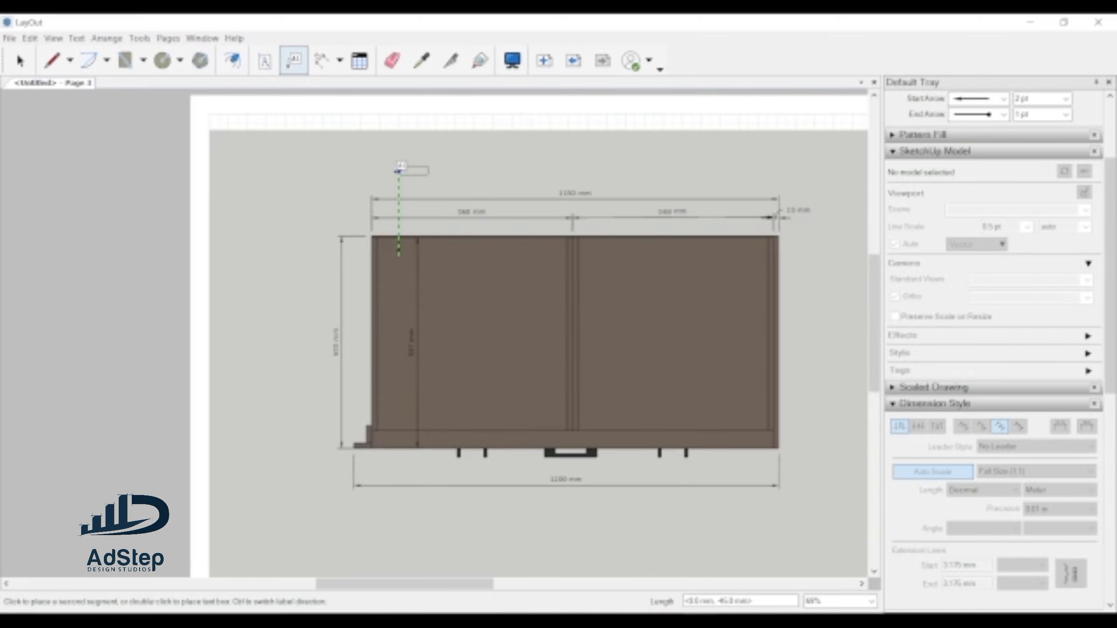
left_click(398, 171)
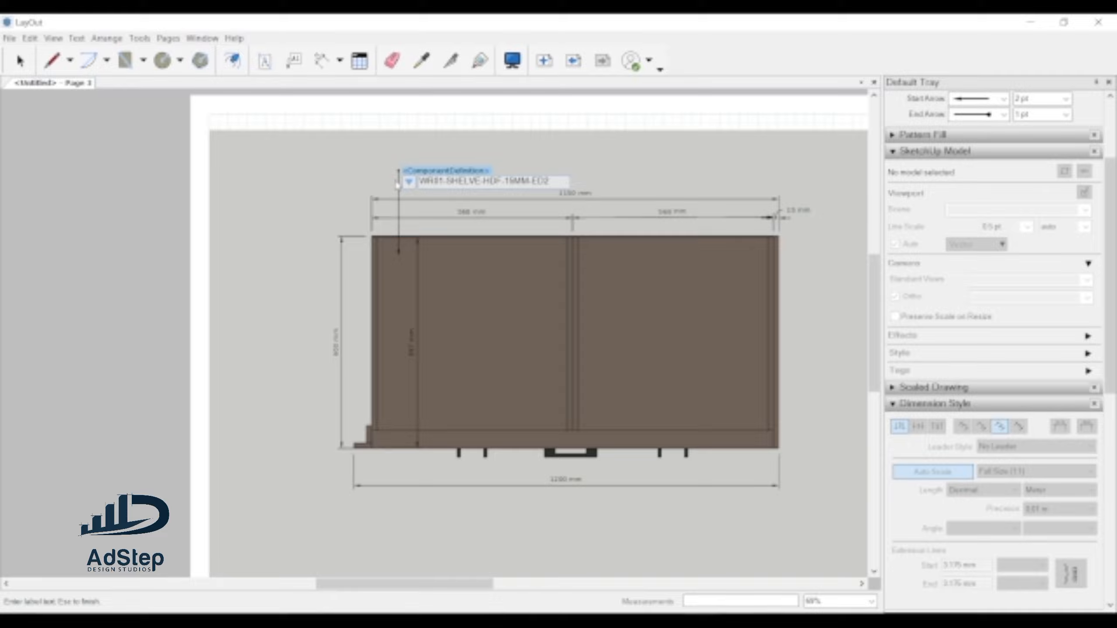
type("Shelve")
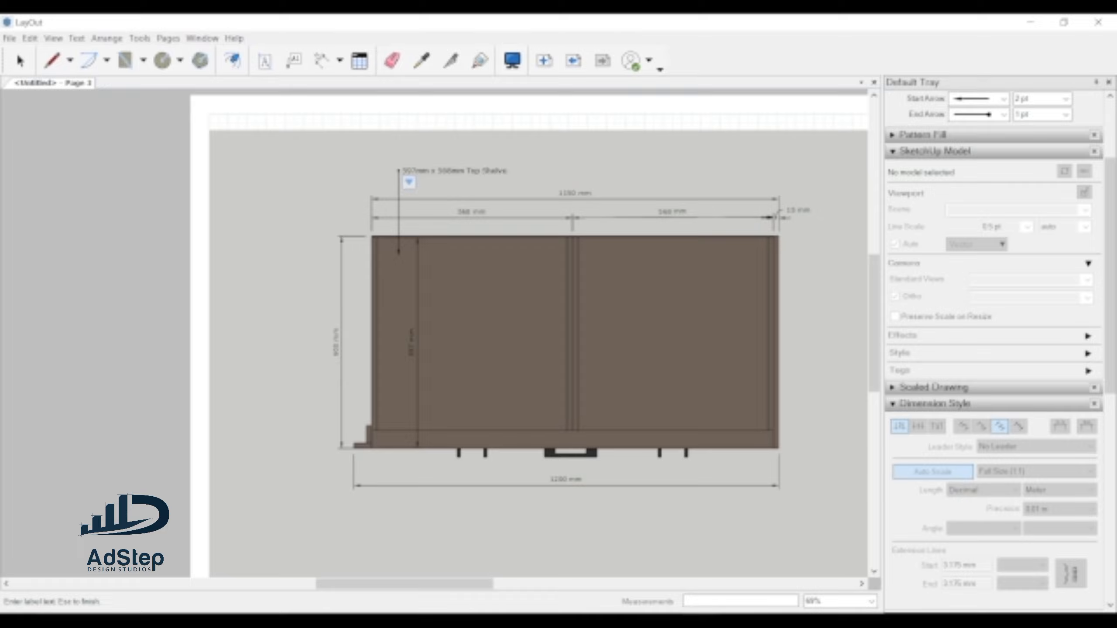
- Finish the text entry of the top shelf label above the left compartment
left_click(20, 60)
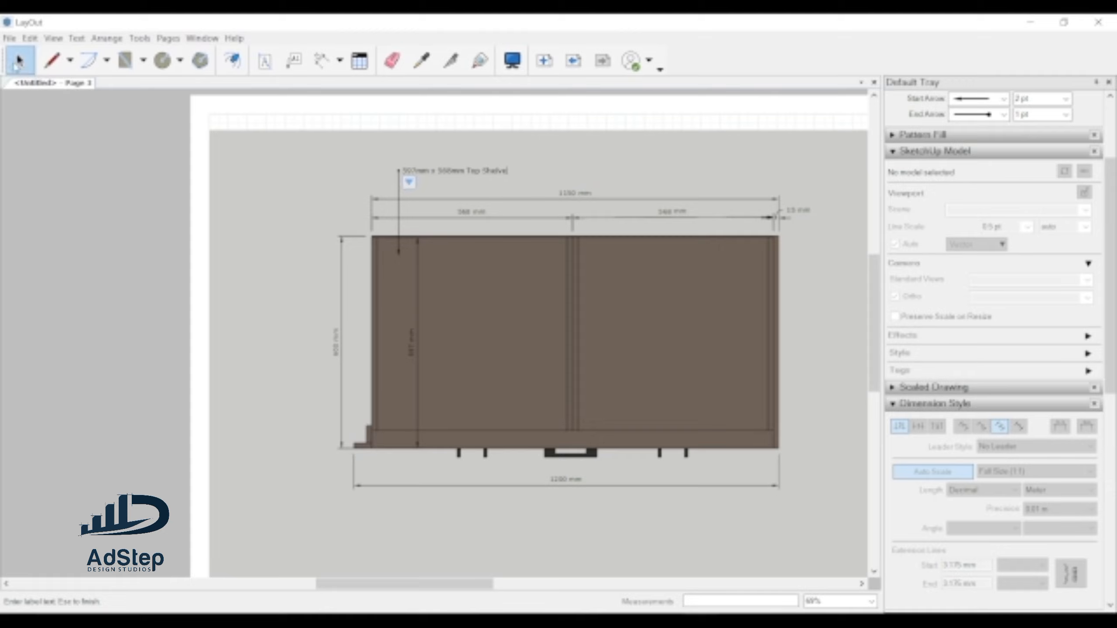
scroll(327, 222, "down", 2)
scroll(477, 277, "up", 1)
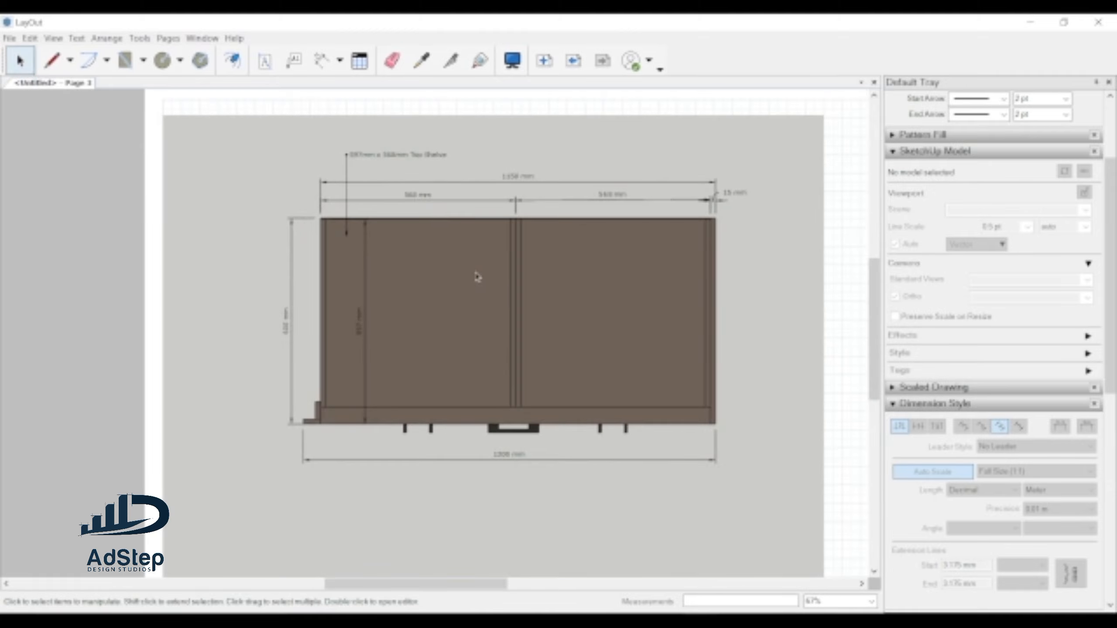
scroll(618, 307, "down", 2)
scroll(623, 308, "up", 3)
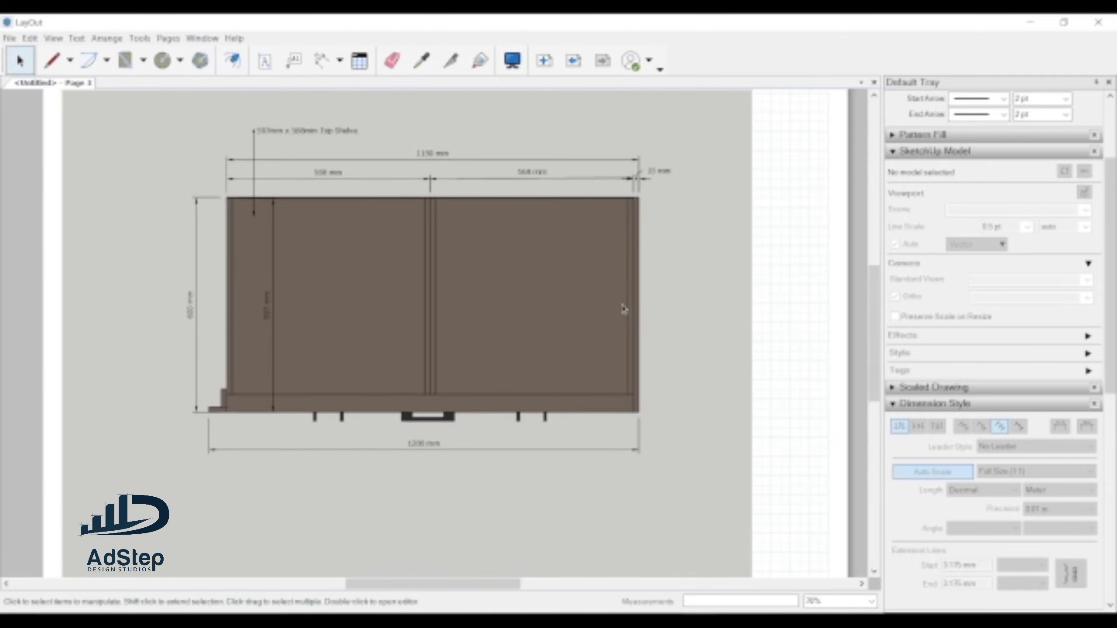
- Label the leftmost handle on the wardrobe's front "300mm Black Brass Handle", with a nearly horizontal leader ending outside the plan's left edge
left_click(294, 60)
scroll(424, 350, "down", 1)
scroll(349, 392, "up", 3)
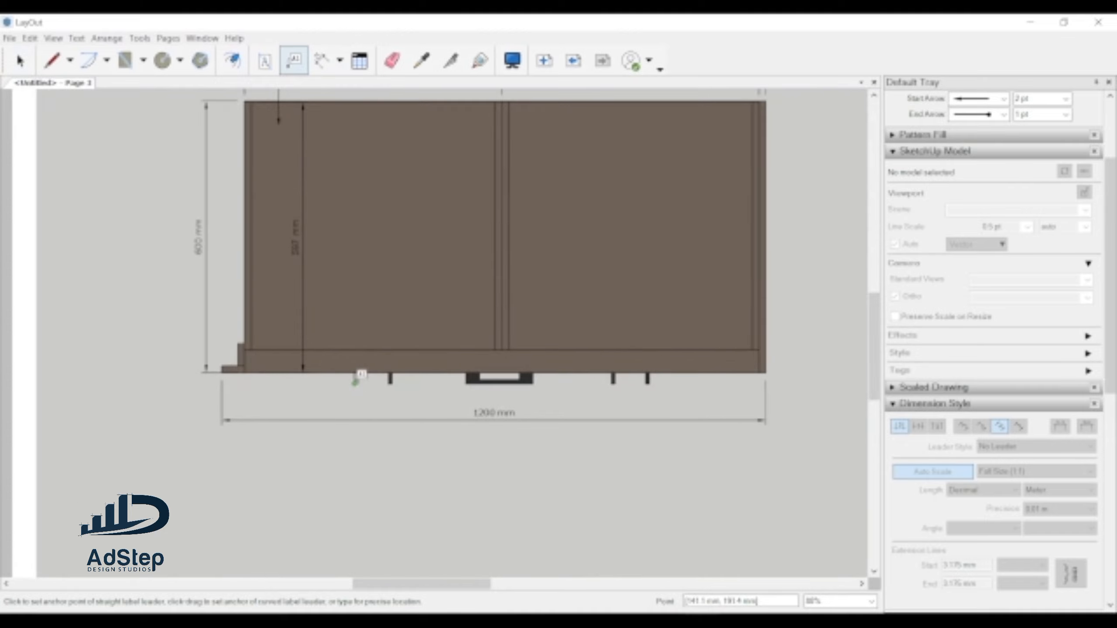
left_click(355, 381)
scroll(352, 382, "down", 3)
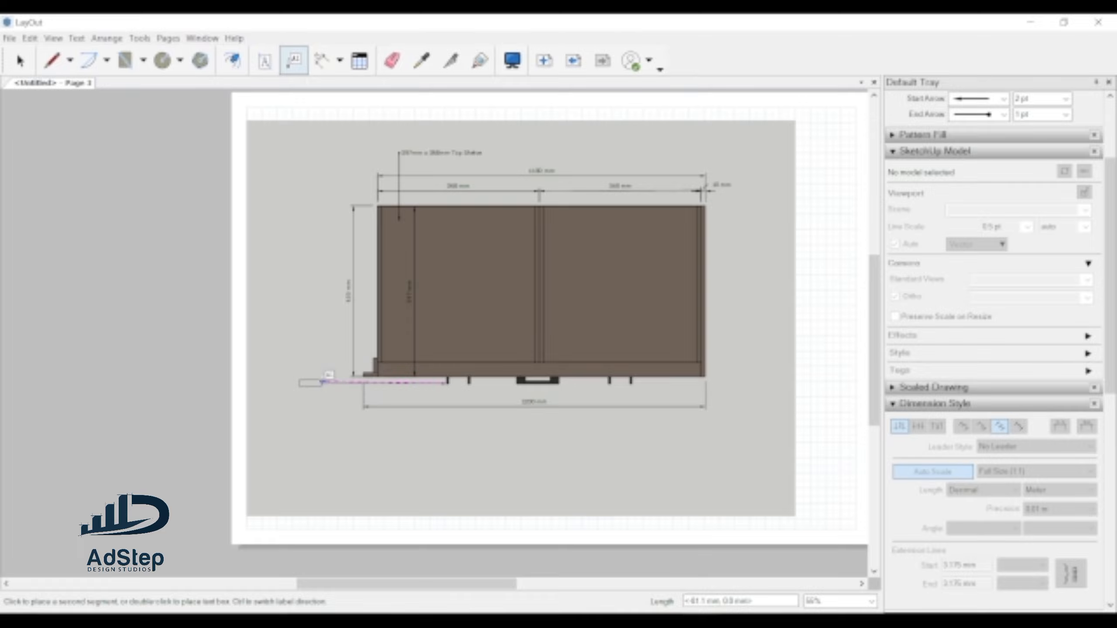
scroll(323, 380, "up", 2)
scroll(323, 381, "up", 3)
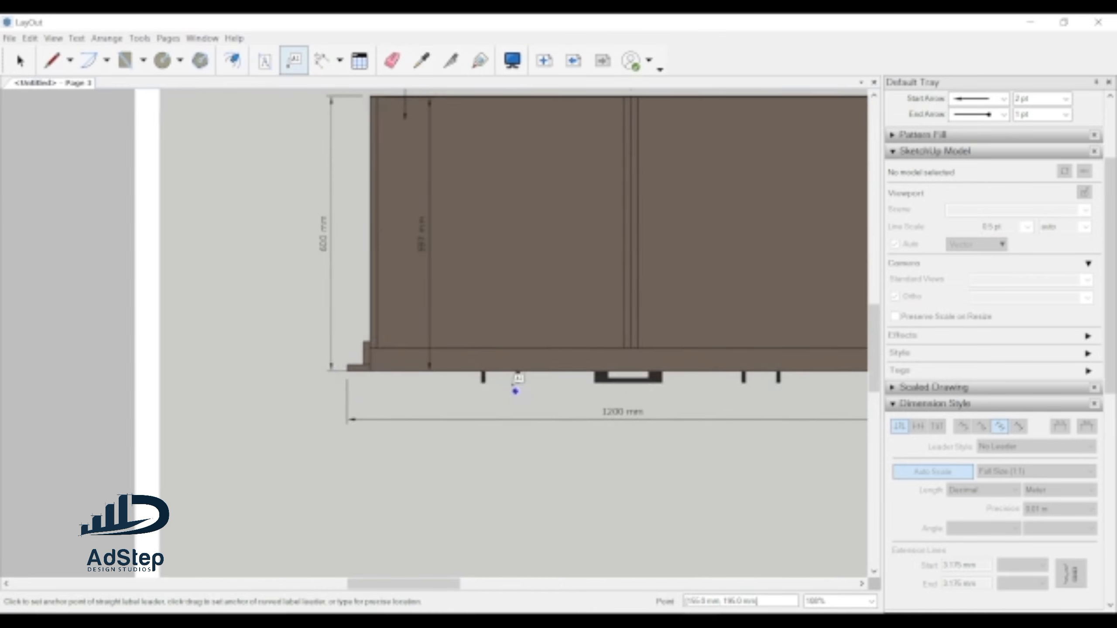
left_click(470, 370)
scroll(470, 370, "down", 3)
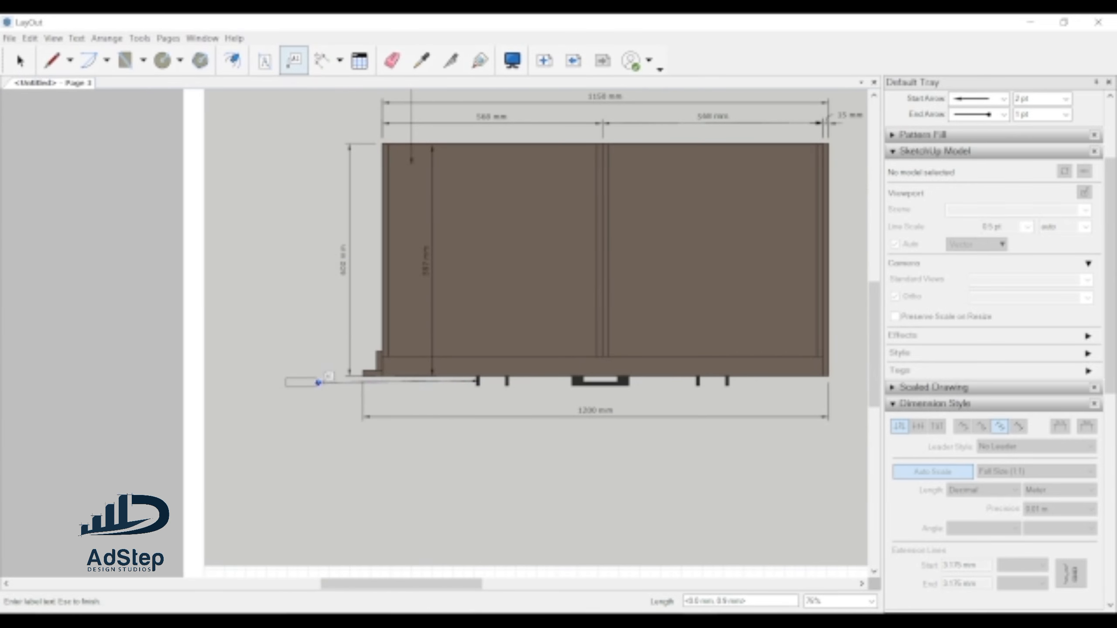
left_click(318, 382)
type("30")
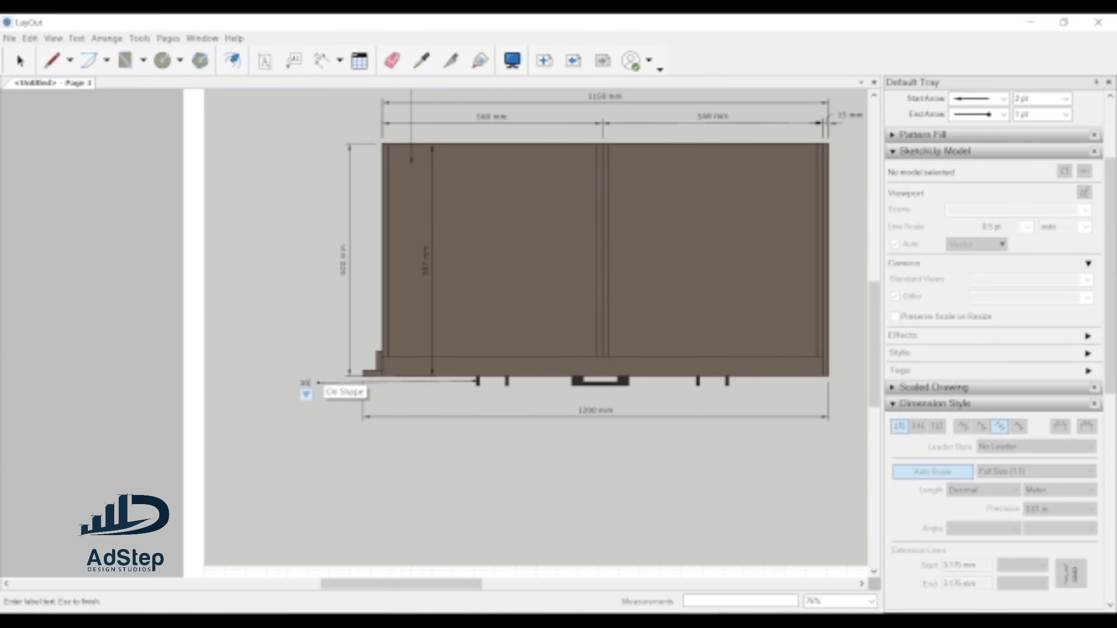
type("0mm Black")
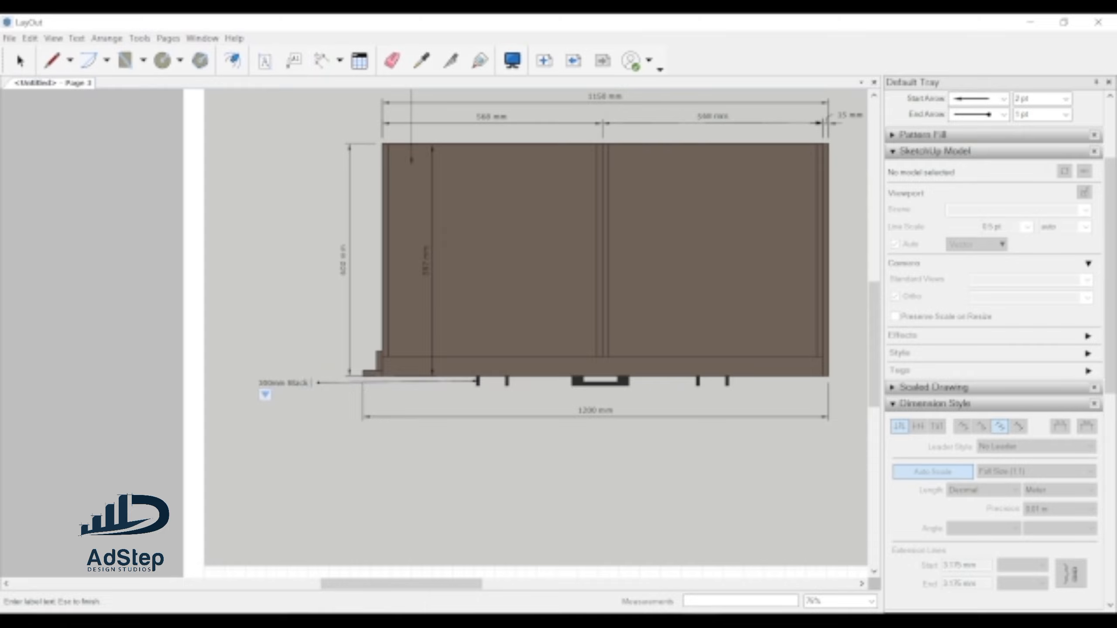
type(" Brass Handle")
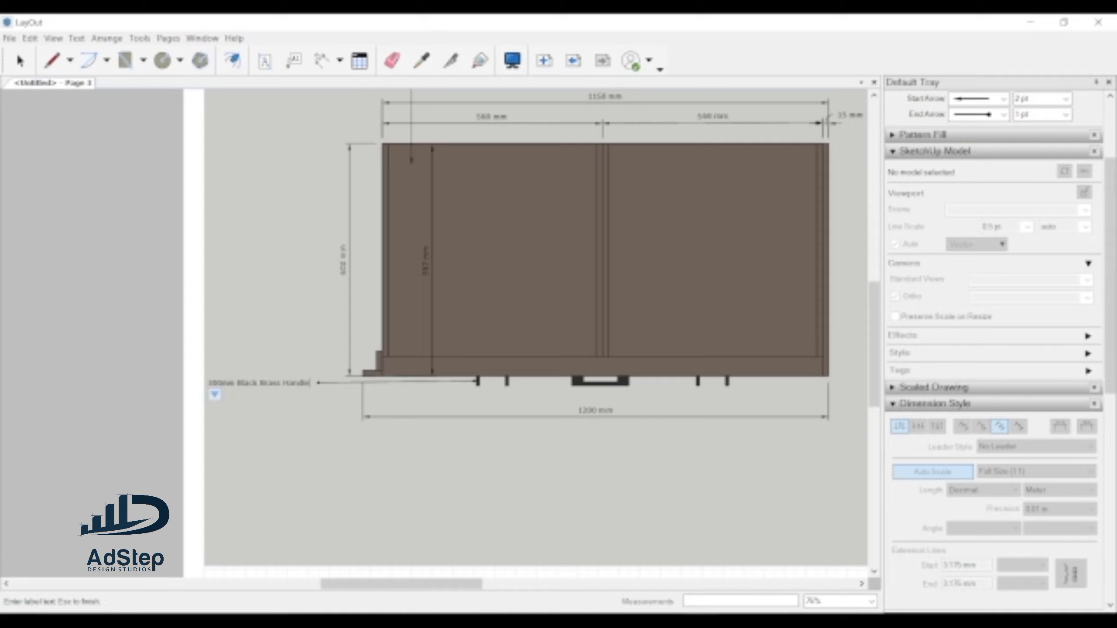
left_click(20, 60)
- Examine the labelled plan up close and at full-page scale to judge the legibility of its labels and dimensions
scroll(237, 352, "down", 3)
scroll(491, 393, "up", 3)
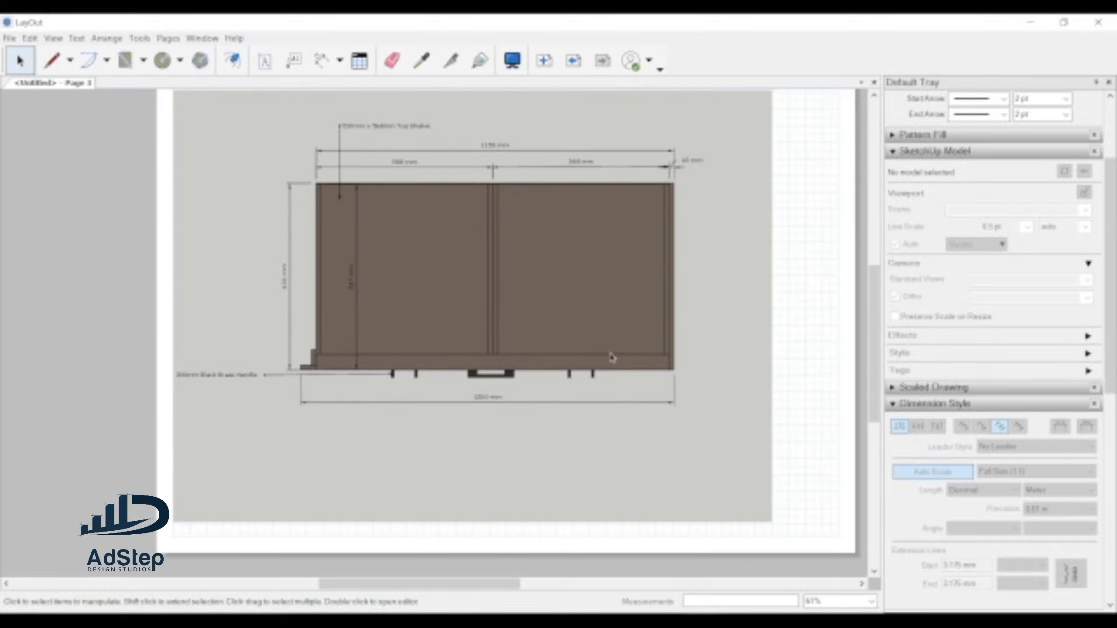
scroll(509, 394, "up", 2)
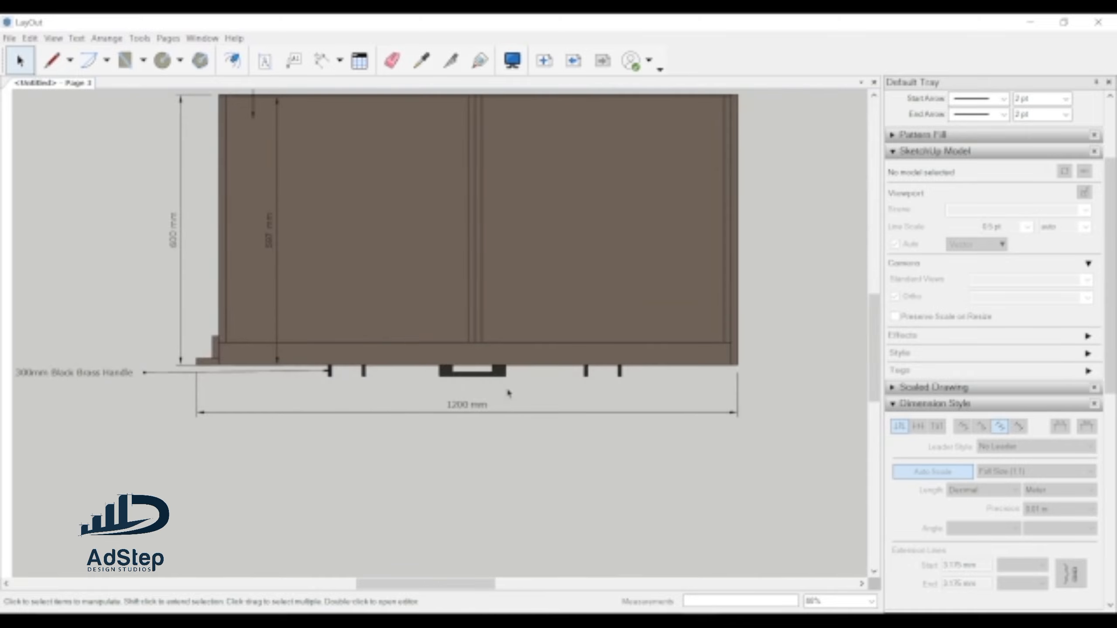
scroll(508, 393, "down", 3)
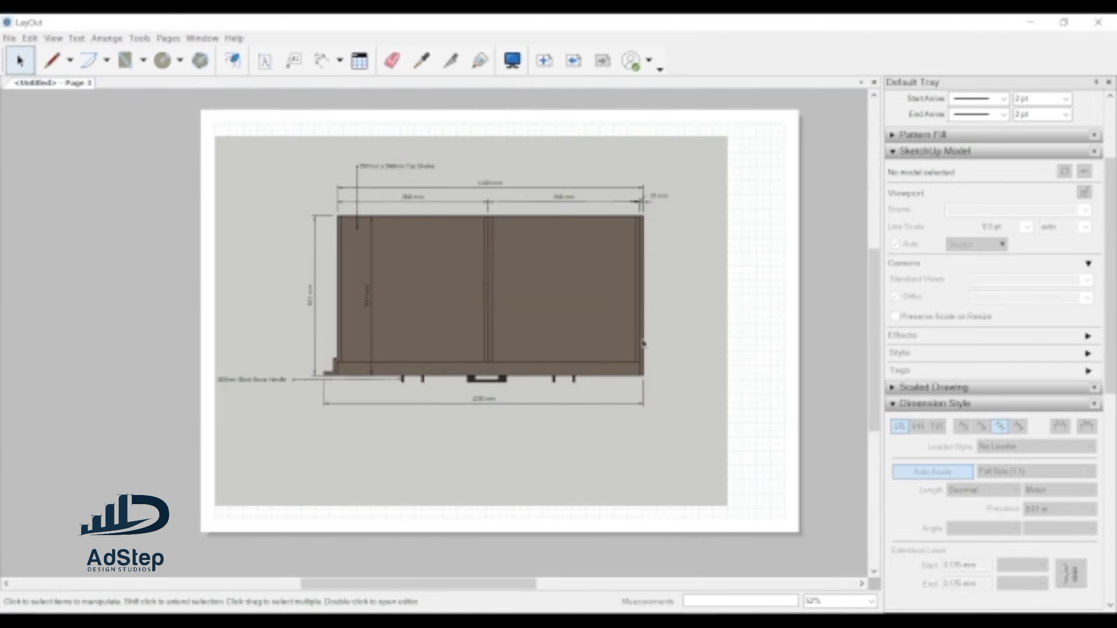
scroll(643, 343, "up", 1)
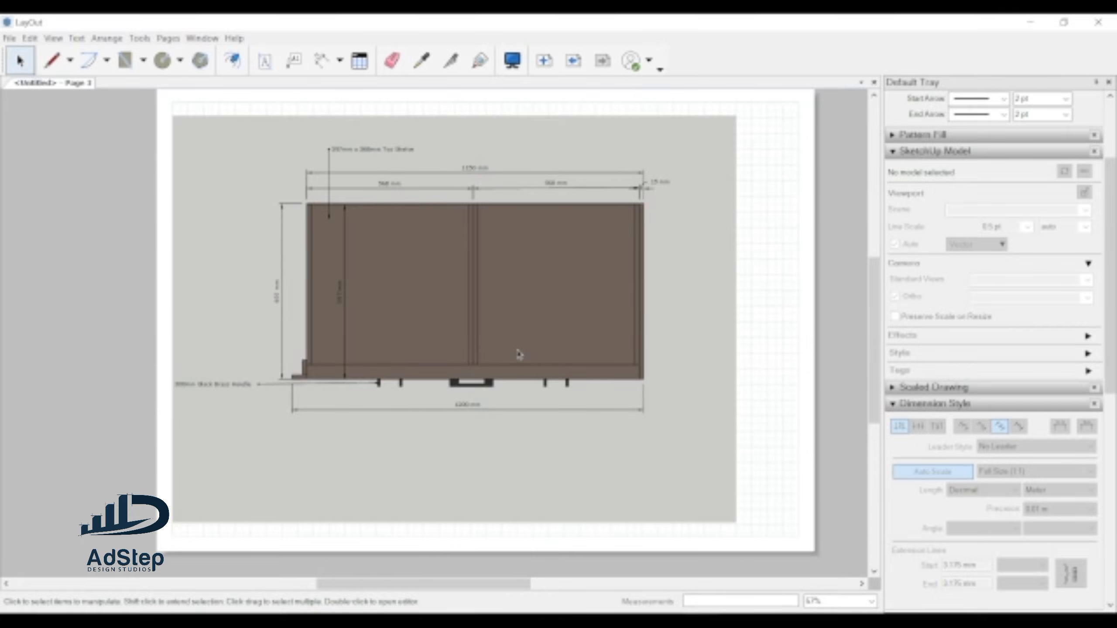
scroll(482, 324, "down", 1)
scroll(508, 298, "down", 1)
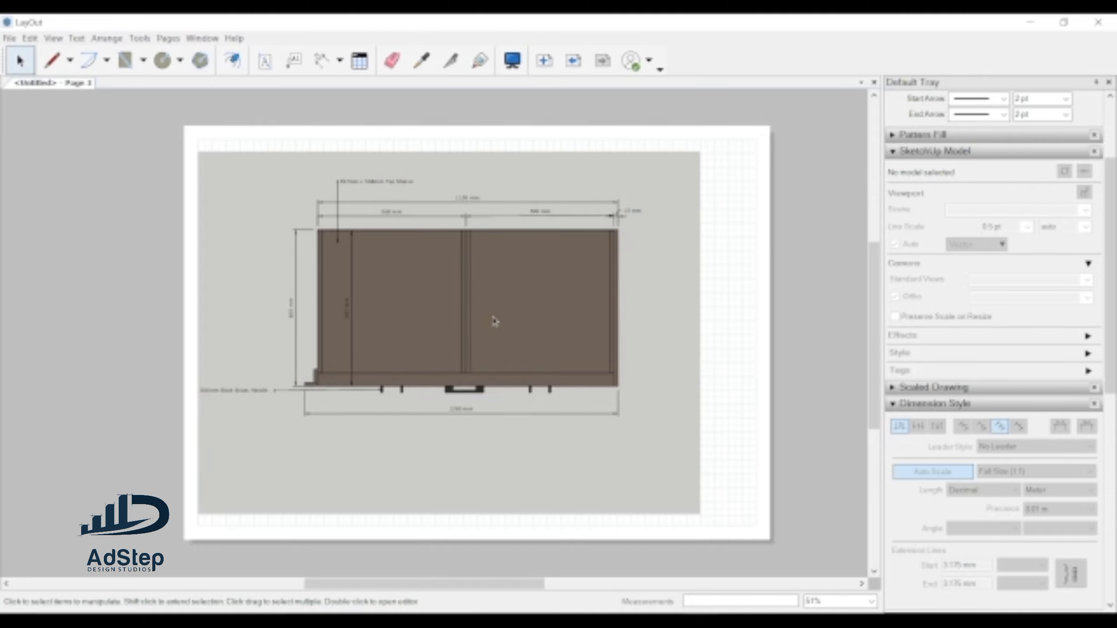
scroll(494, 321, "down", 1)
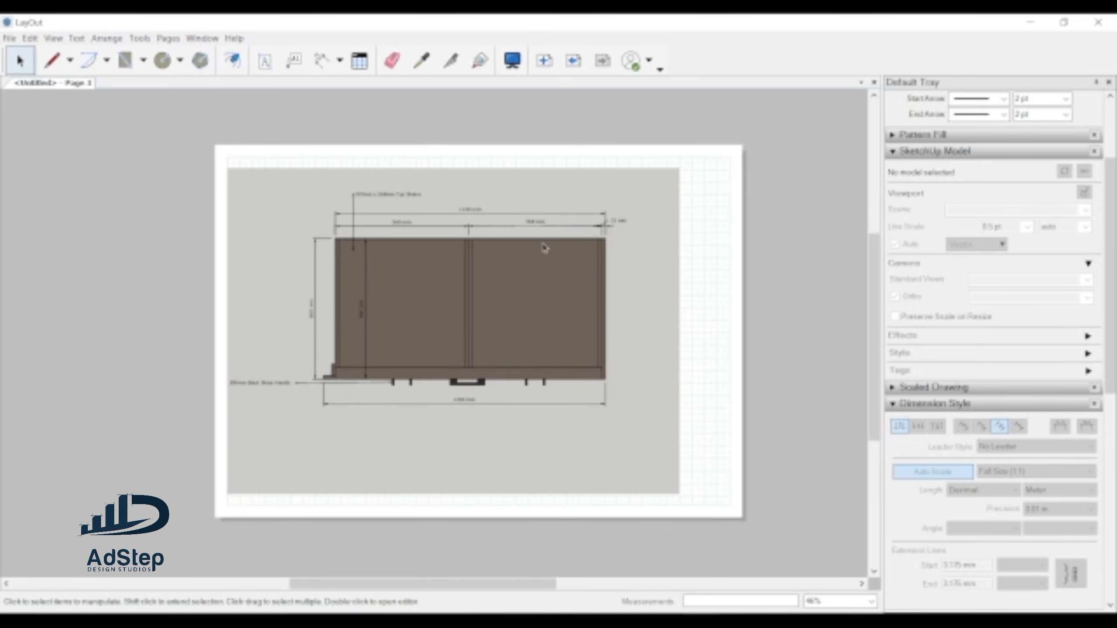
- Set the top shelf label's text size to 12 pt and deselect it
left_click(545, 226)
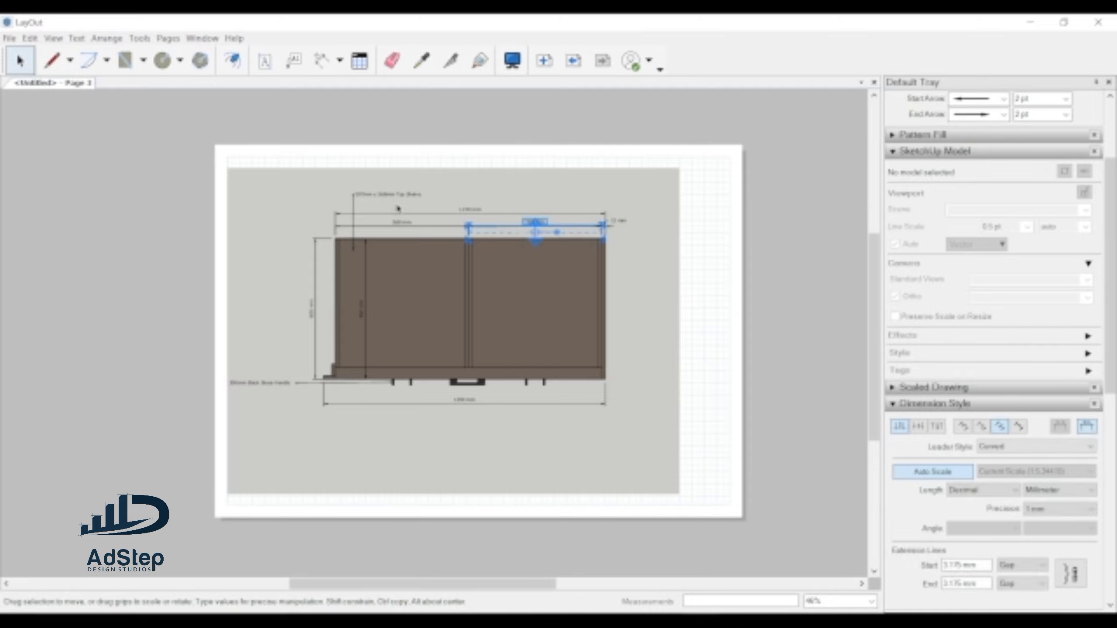
left_click(394, 194)
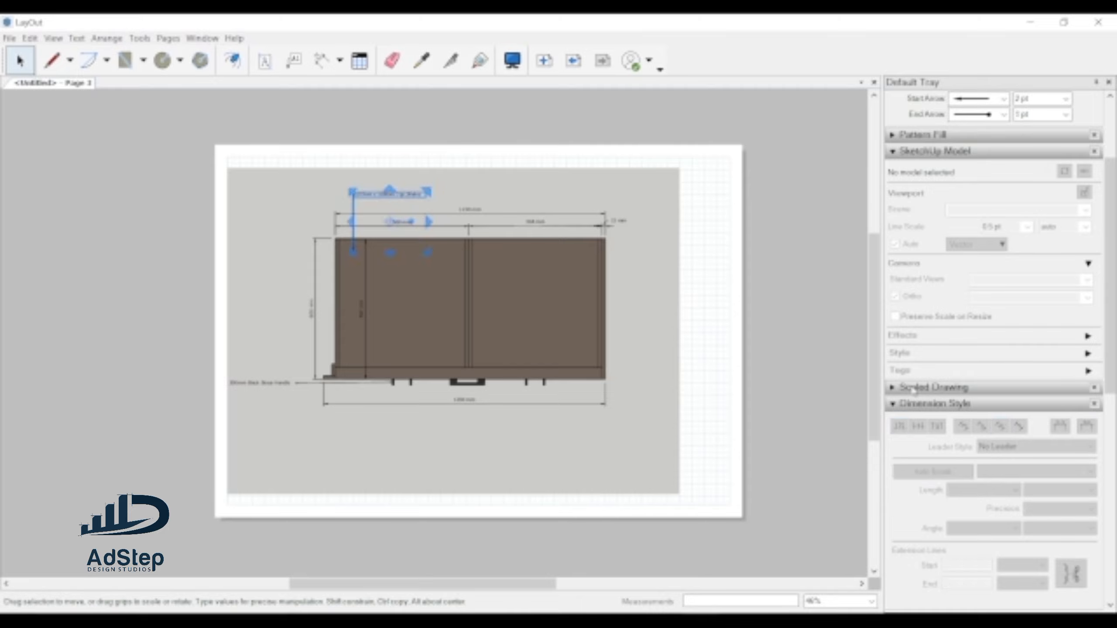
scroll(1106, 357, "down", 5)
scroll(1064, 439, "down", 3)
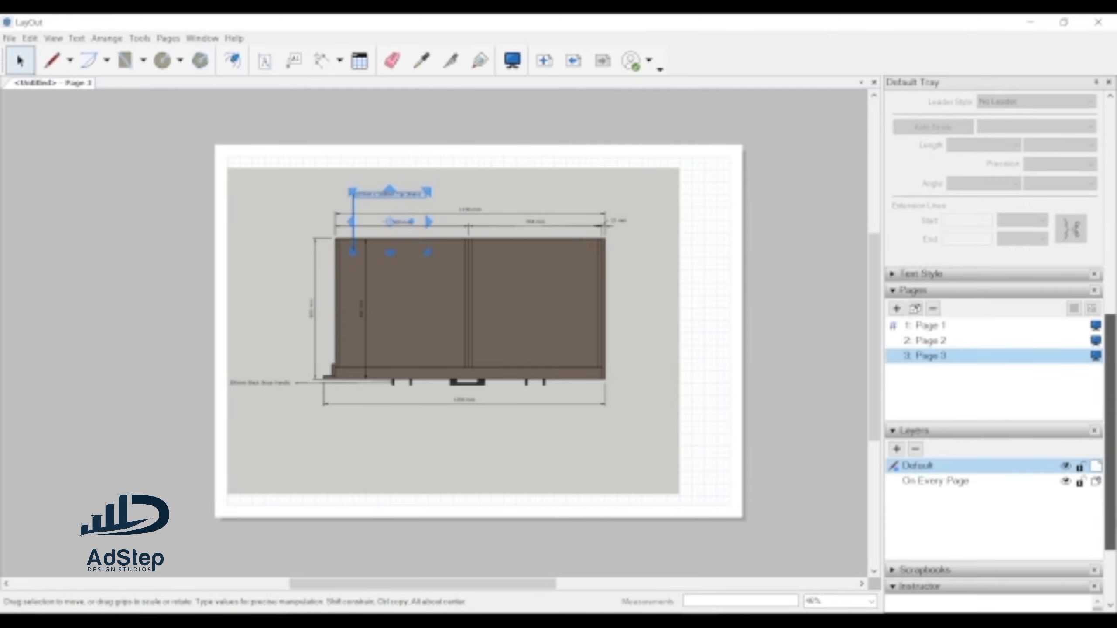
left_click(906, 274)
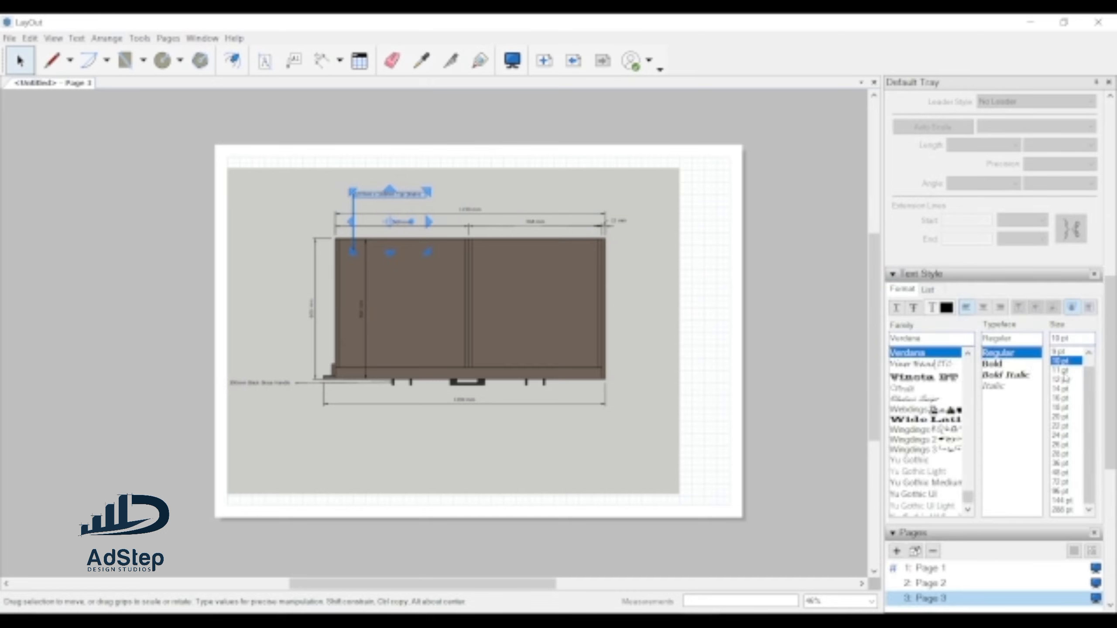
left_click(1065, 379)
left_click(800, 298)
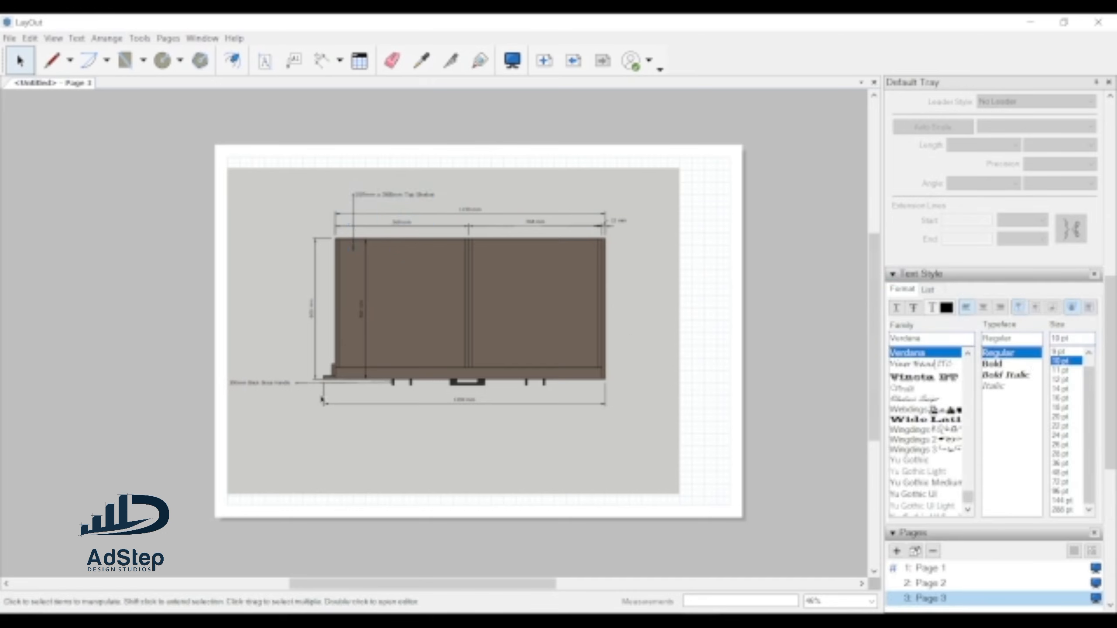
- Set the black brass handle label's text size to 12 pt and wrap its text onto two lines
left_click(281, 382)
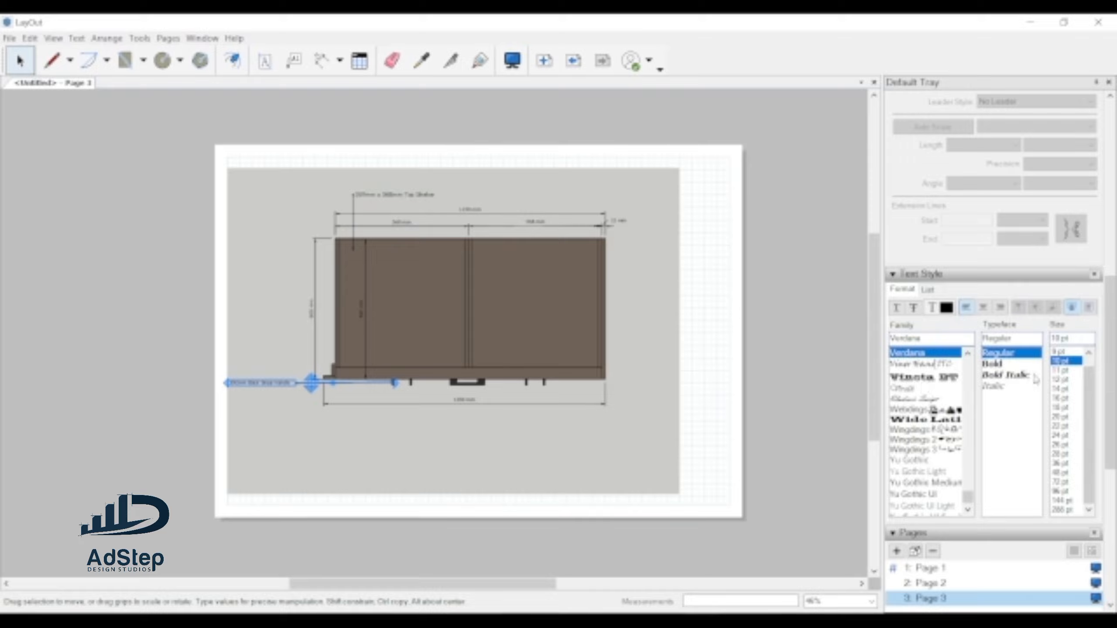
left_click(1057, 379)
left_click(141, 404)
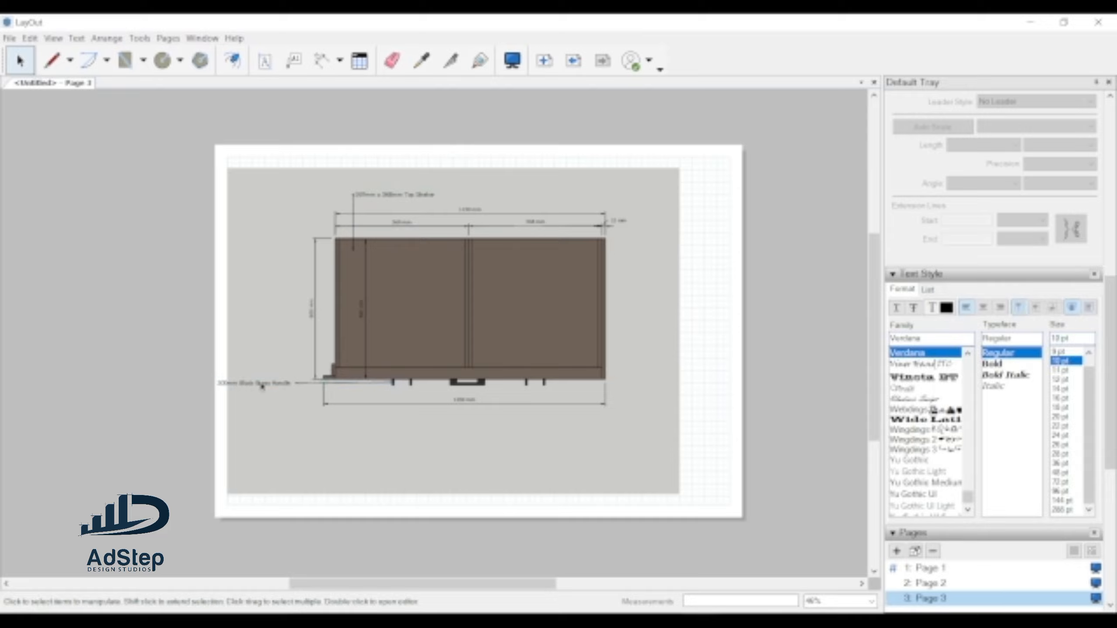
left_click(273, 383)
double_click(269, 383)
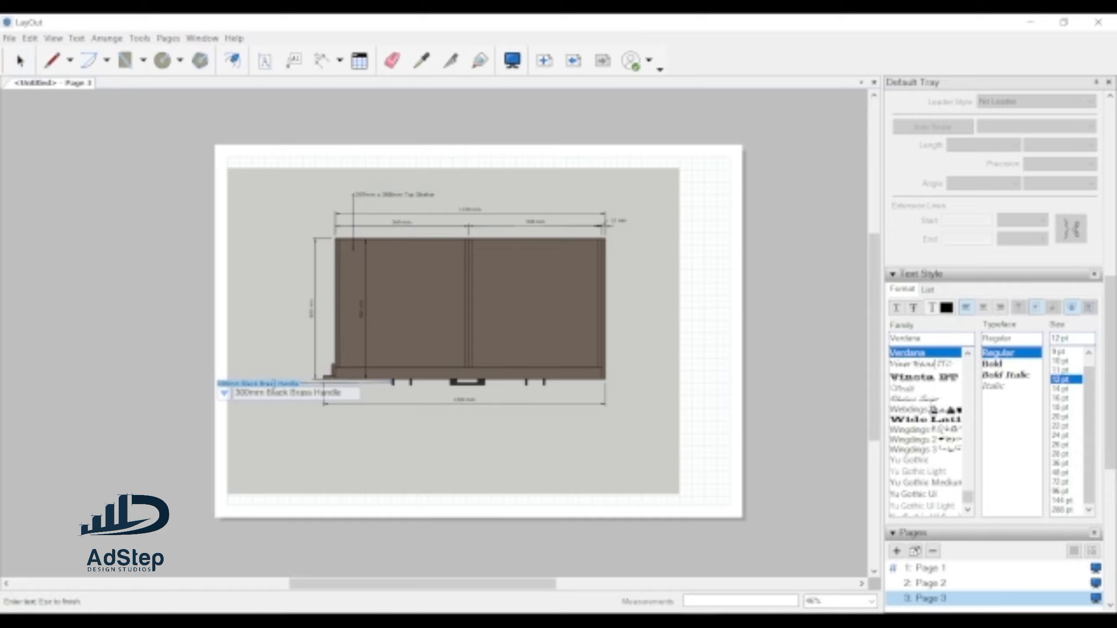
left_click(275, 384)
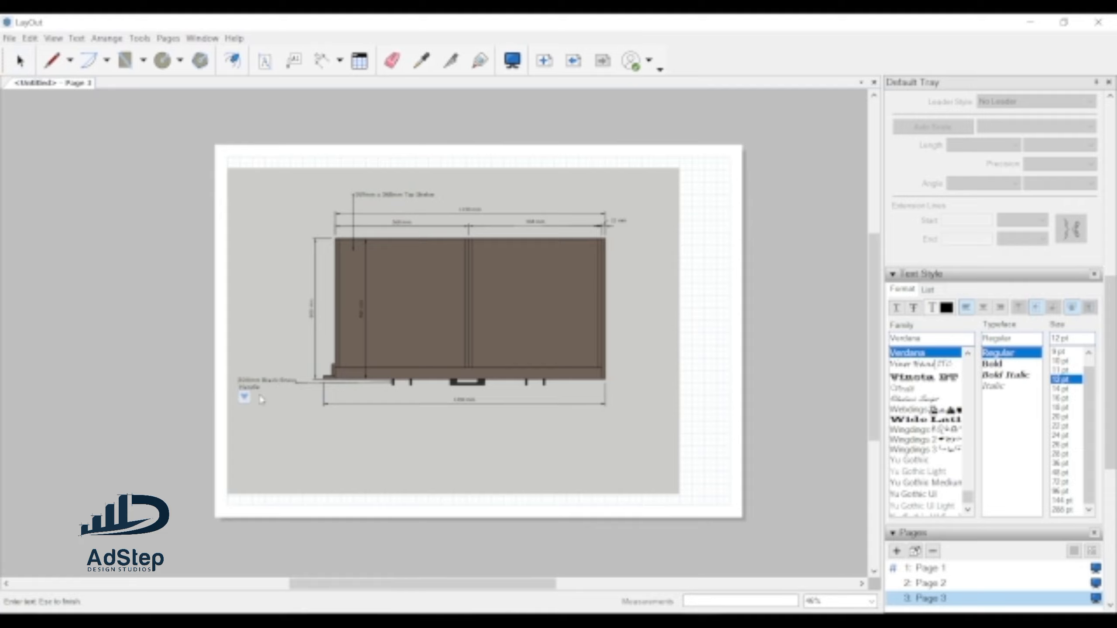
left_click(159, 404)
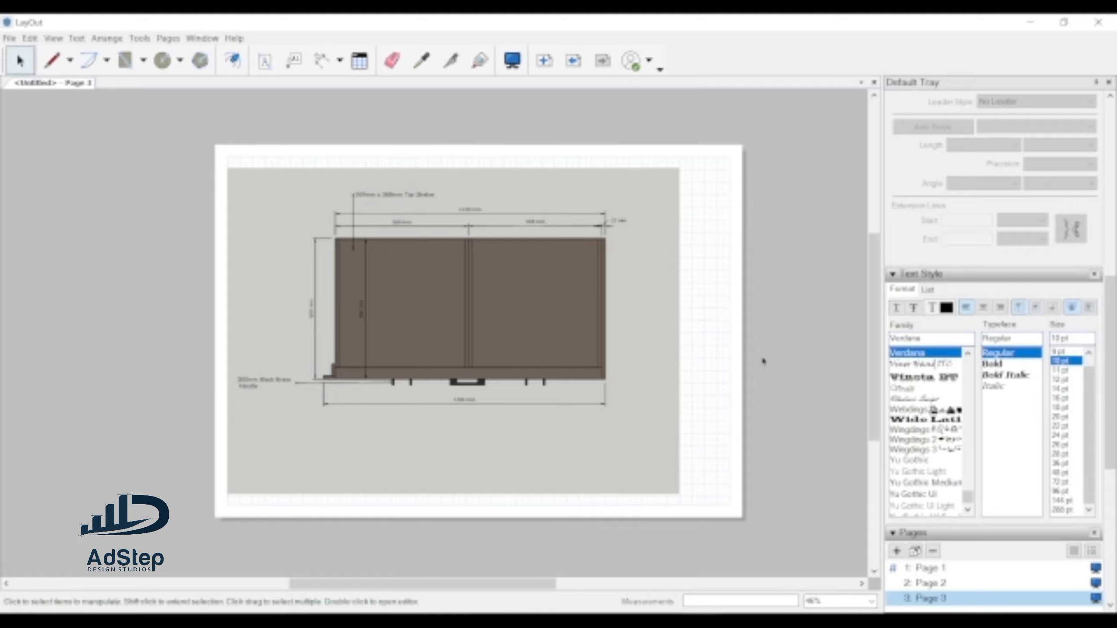
- Set the text size of the overall width dimension and both compartment width dimensions above the plan to 12 pt
left_click(545, 225)
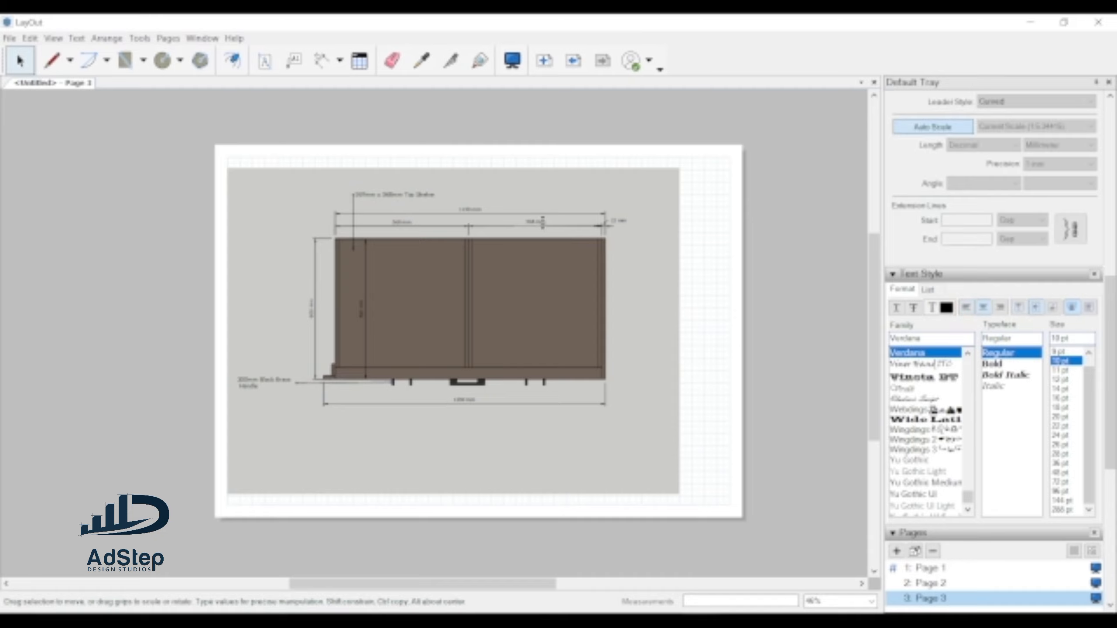
left_click(1066, 381)
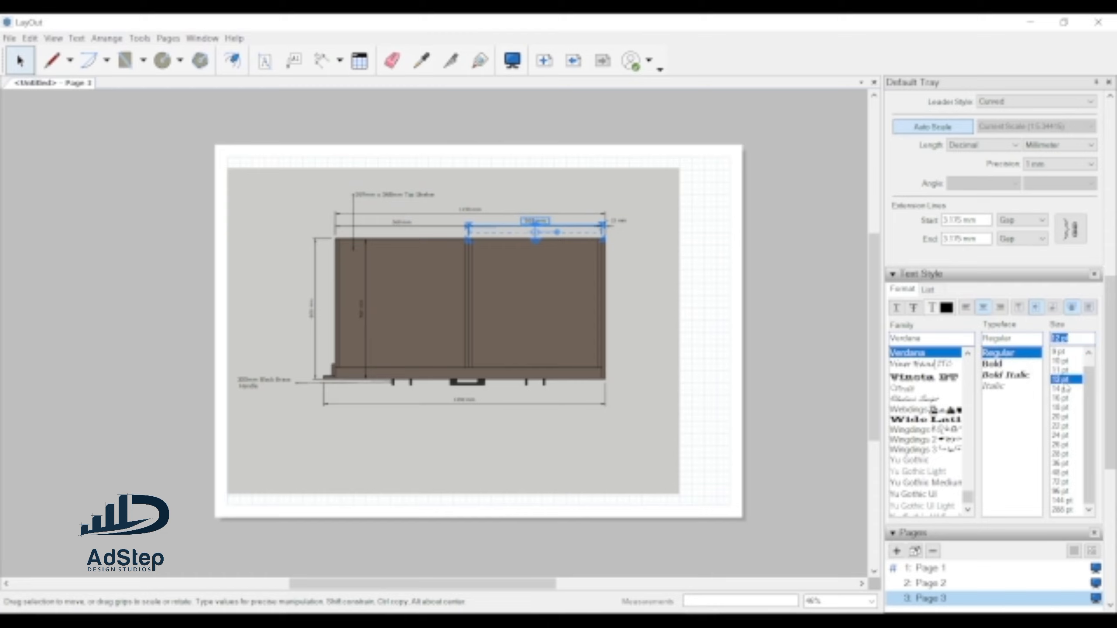
left_click(485, 214)
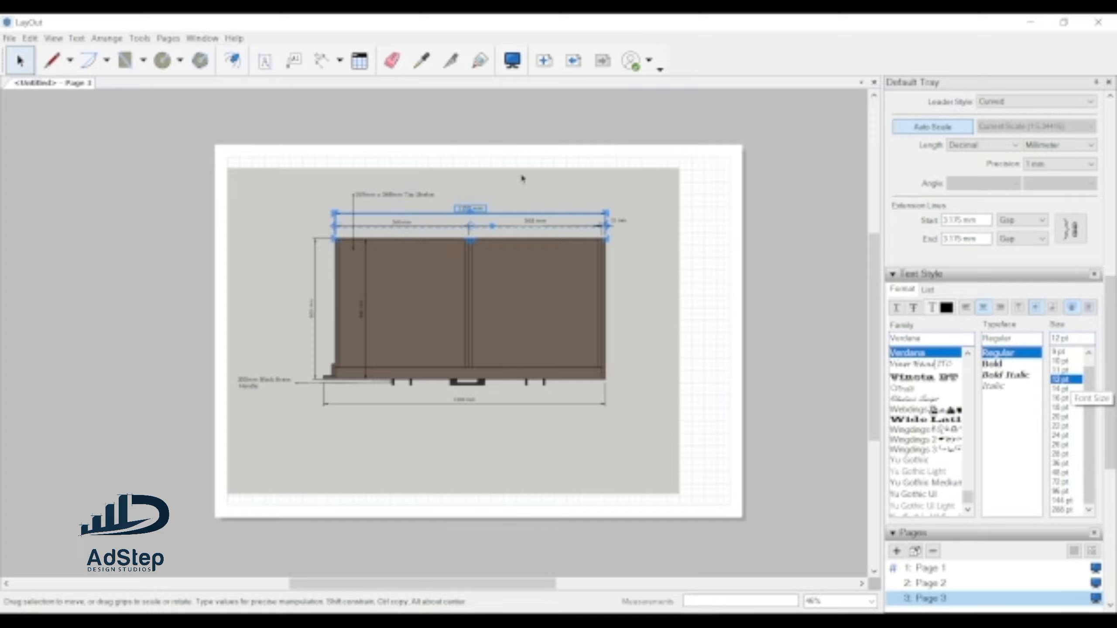
left_click(551, 132)
left_click(421, 231)
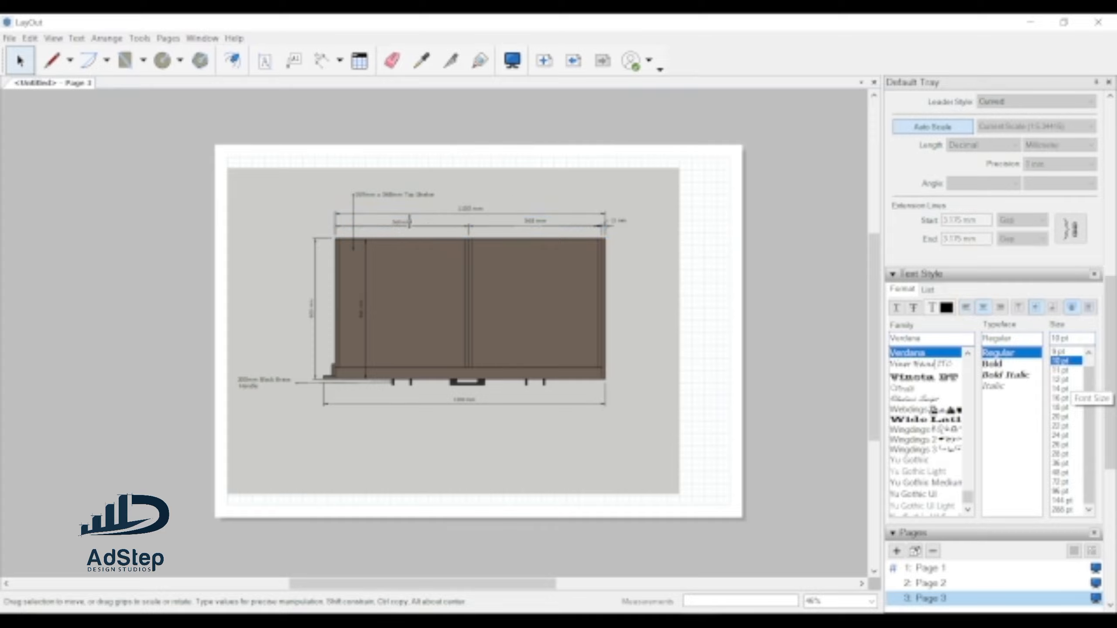
left_click(1070, 380)
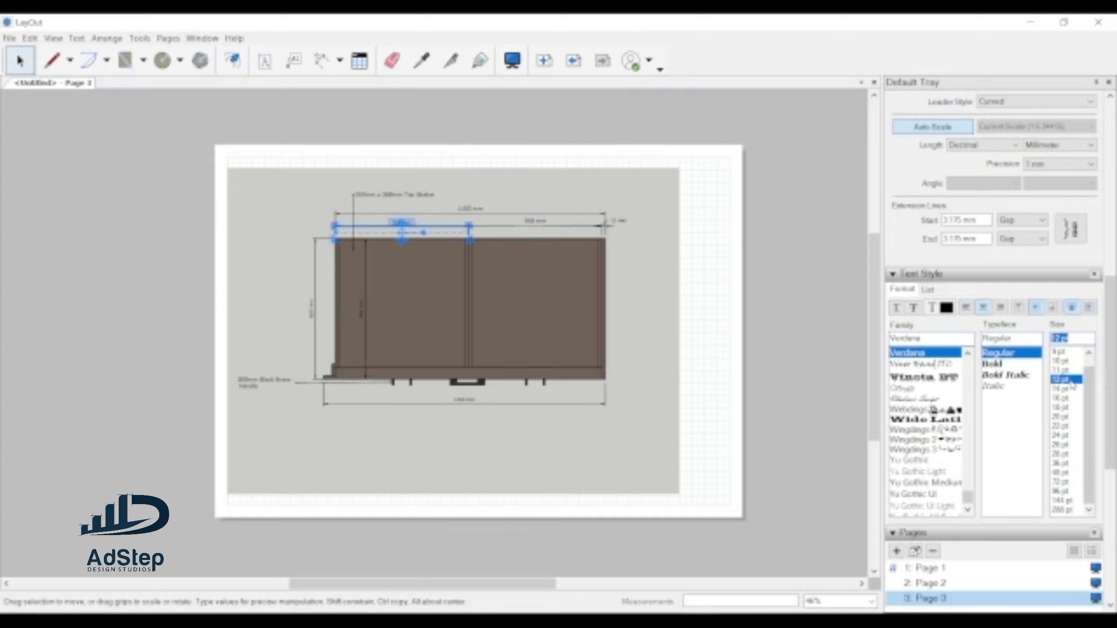
left_click(548, 115)
- Set the text size of the outer depth dimension and the depth dimension inside the left compartment to 12 pt
left_click(315, 313)
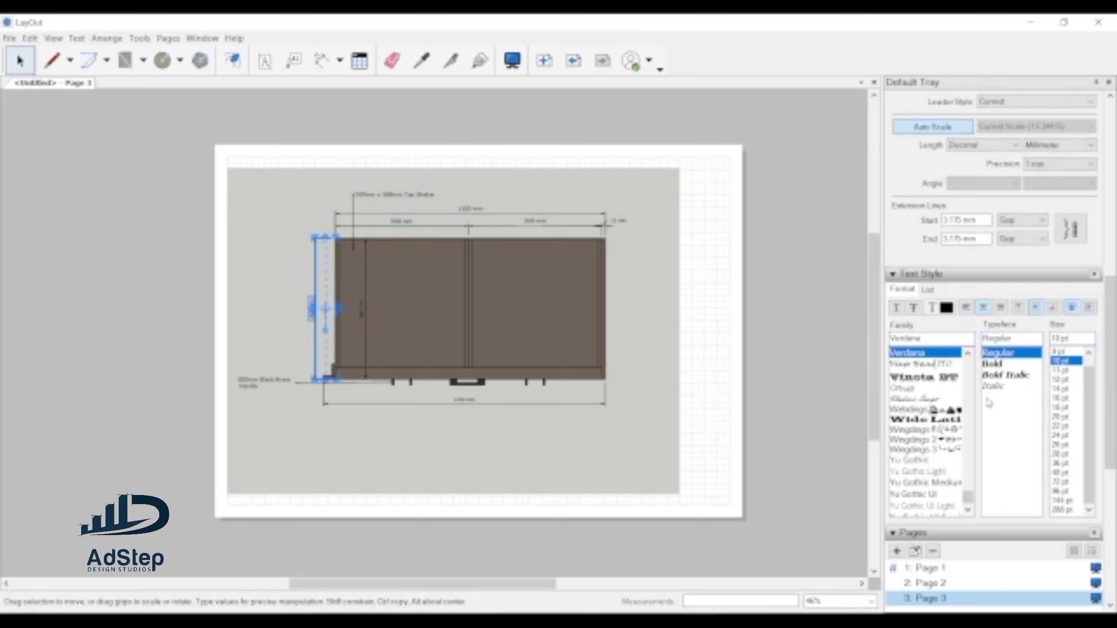
left_click(1054, 379)
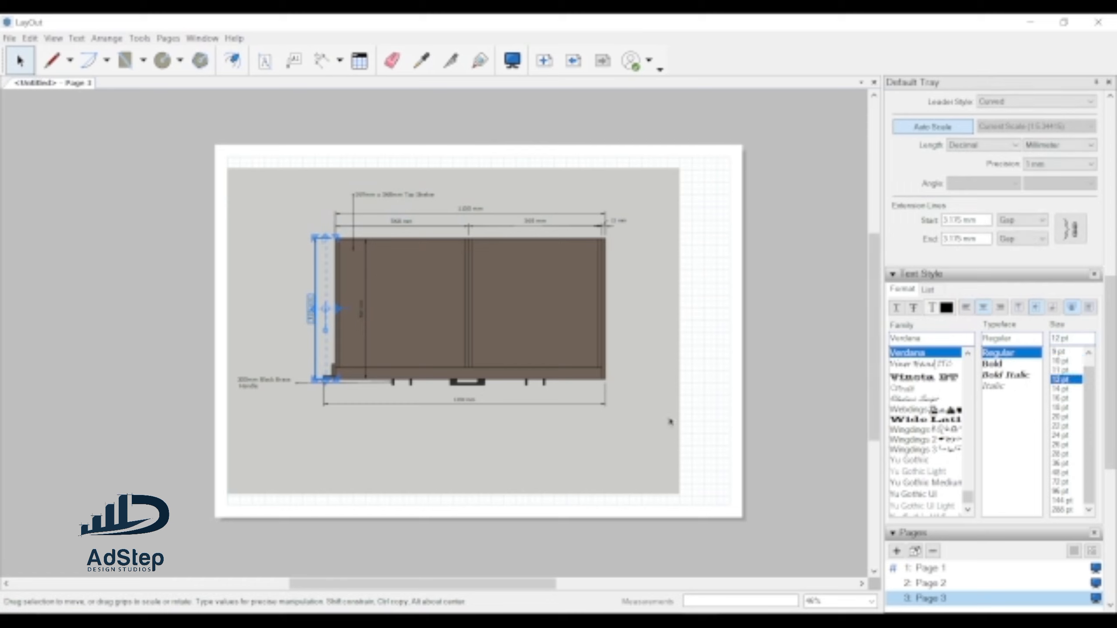
left_click(359, 123)
left_click(363, 313)
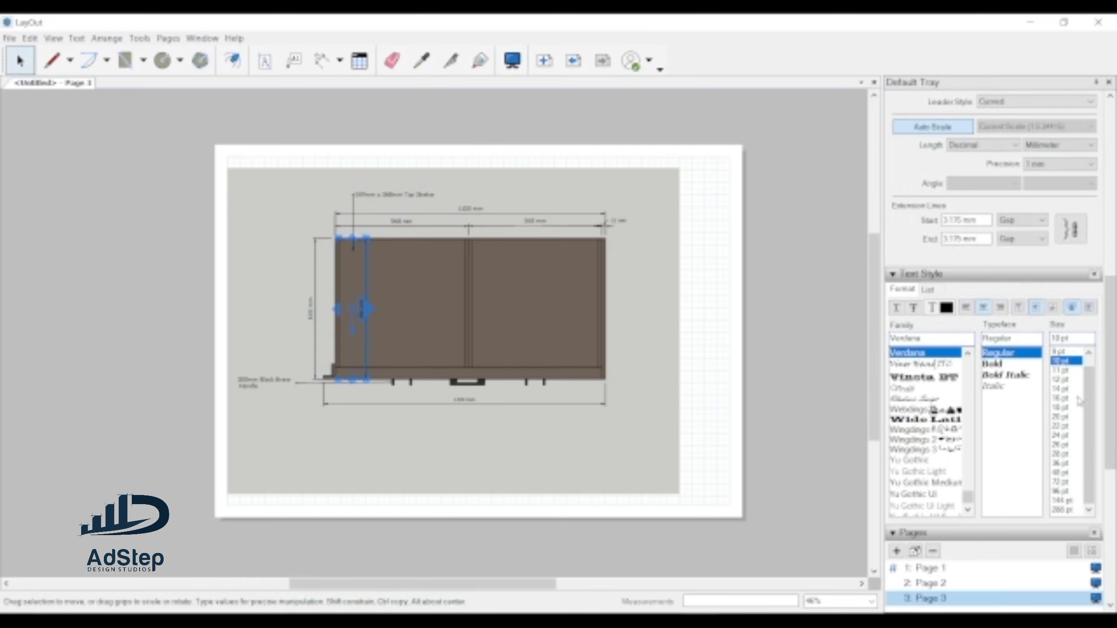
left_click(1064, 379)
left_click(540, 140)
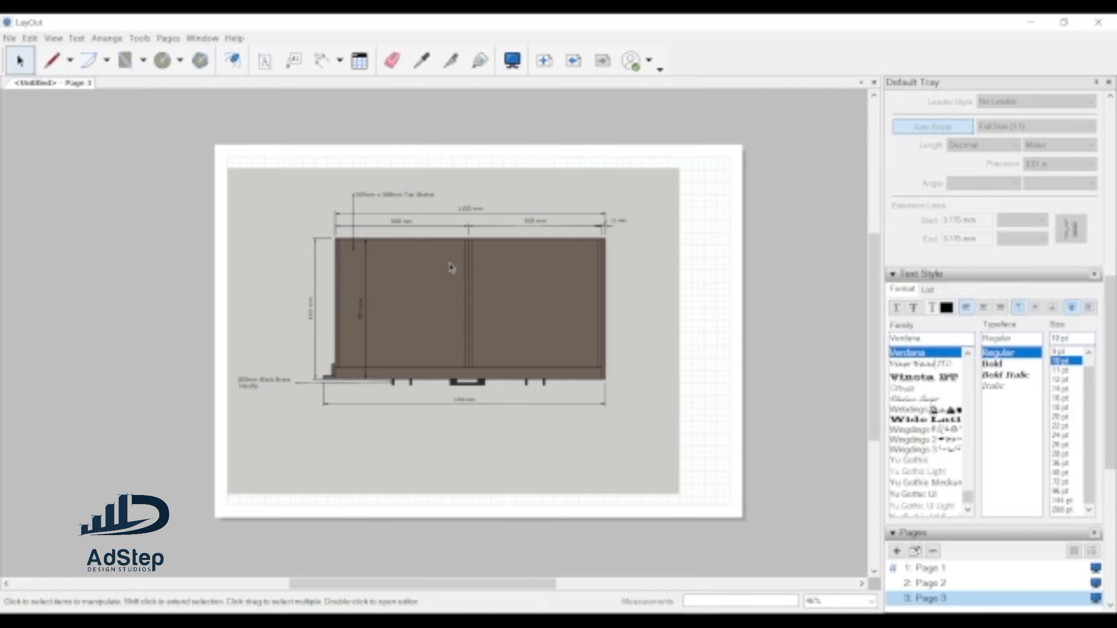
scroll(440, 277, "up", 2)
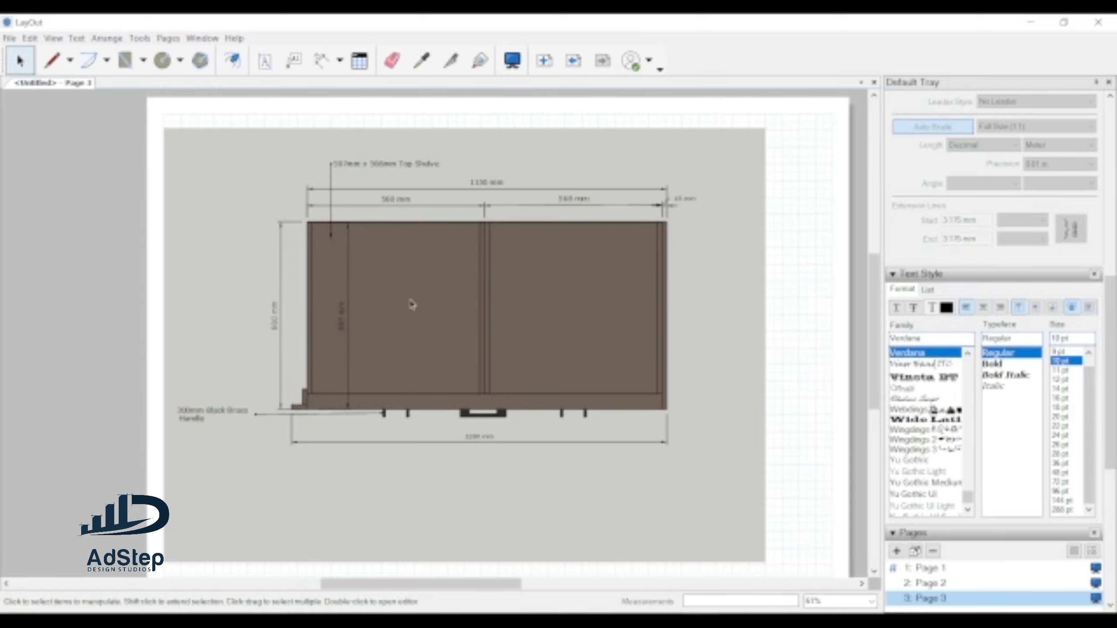
scroll(411, 304, "down", 1)
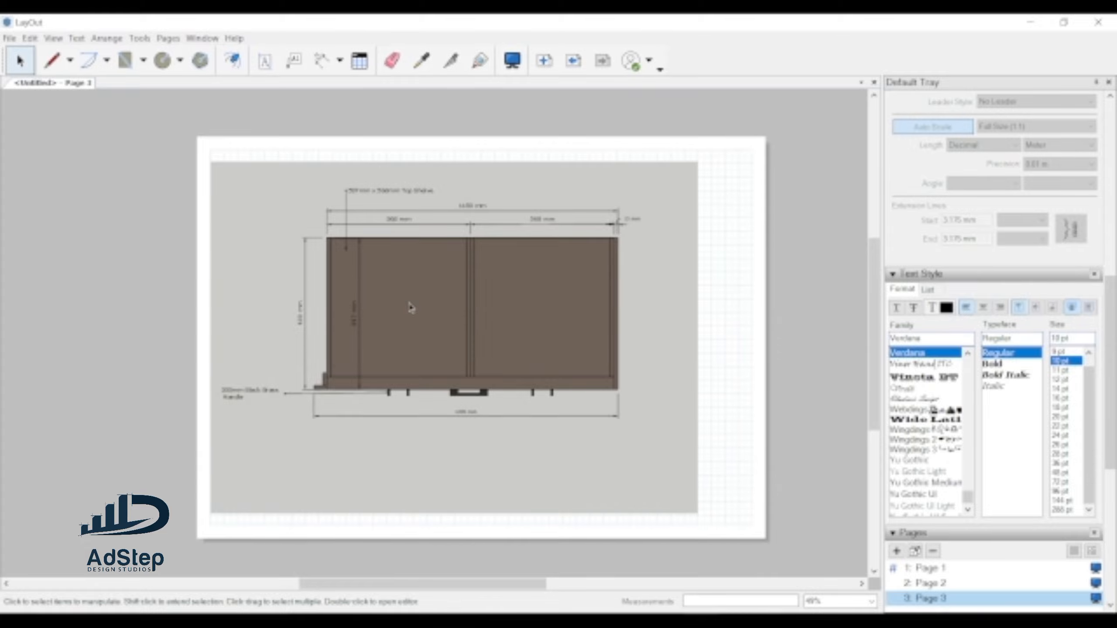
scroll(424, 310, "down", 1)
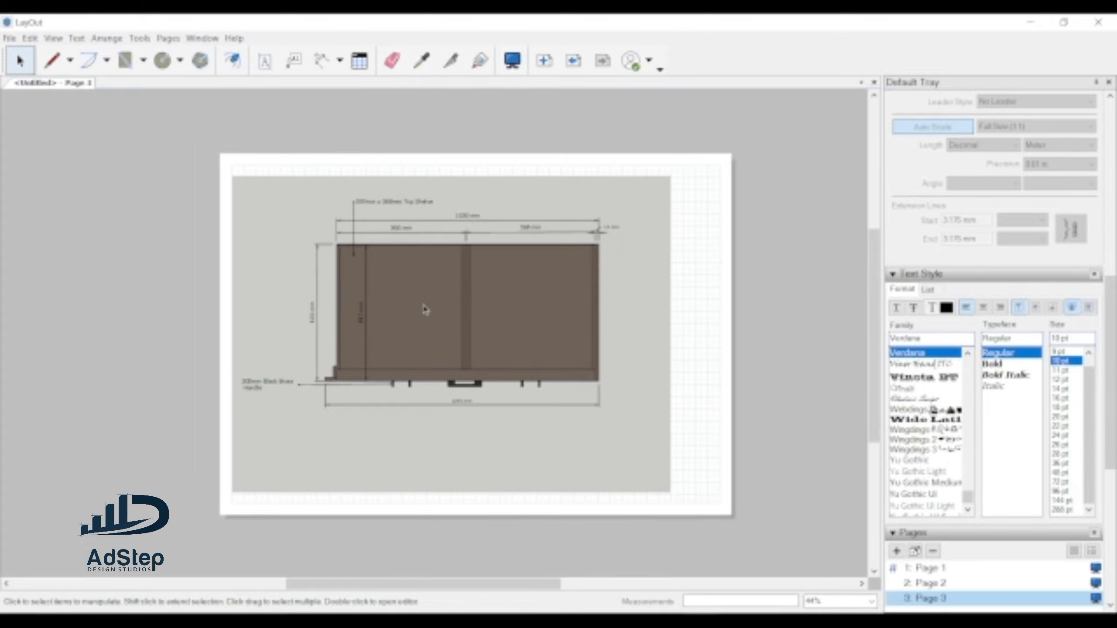
scroll(577, 286, "up", 1)
scroll(473, 308, "down", 1)
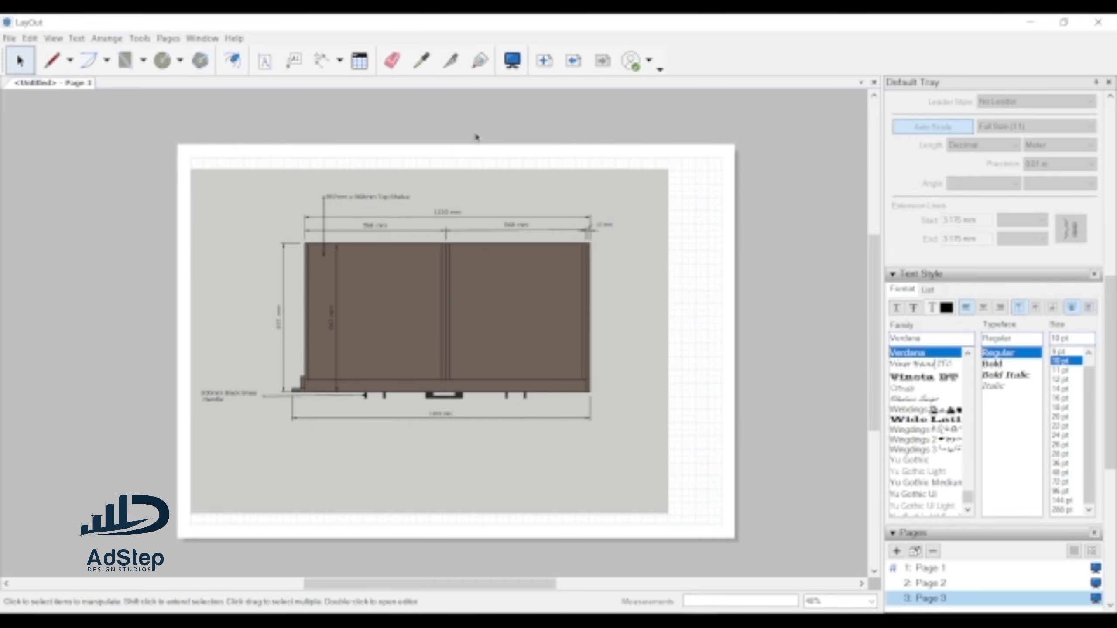
scroll(654, 279, "down", 1)
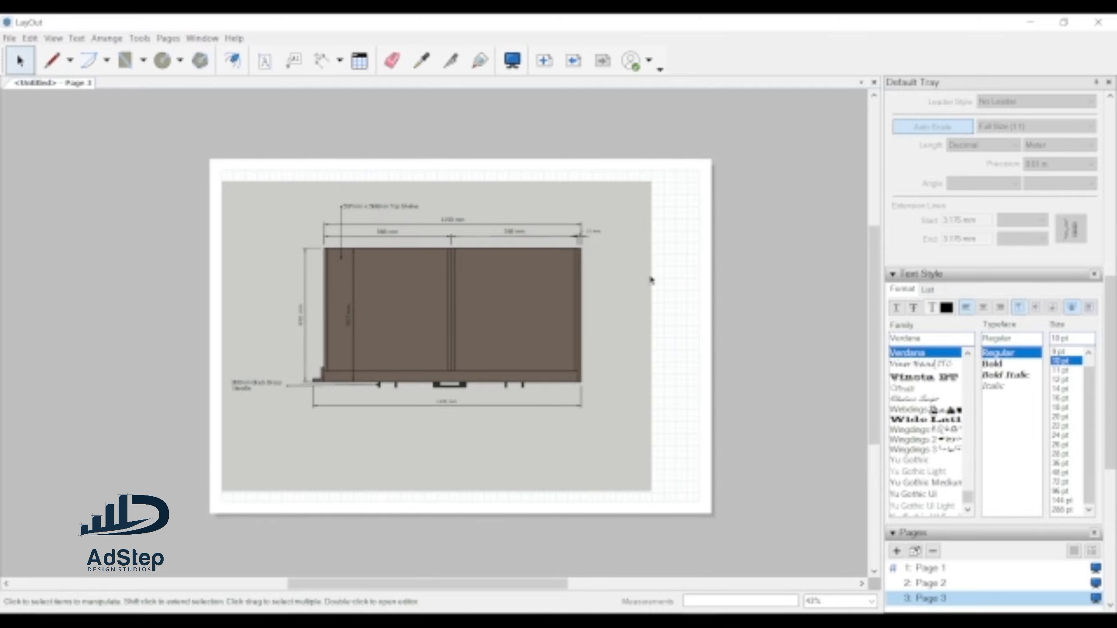
scroll(656, 277, "up", 1)
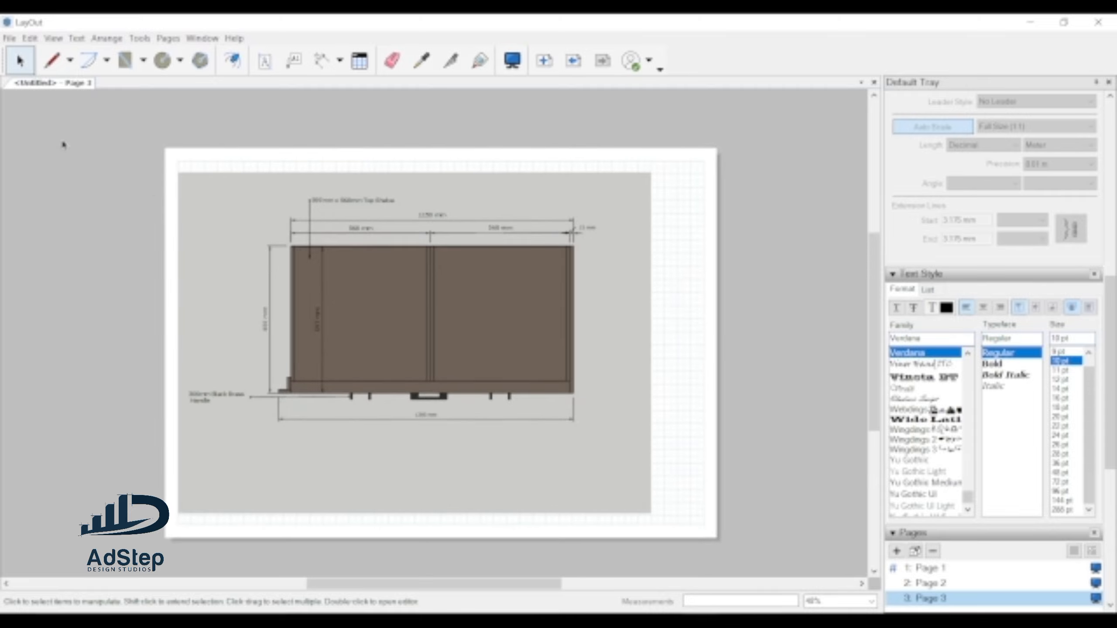
- Draw a tall title block rectangle about 35 mm wide along the page's right margin, spanning the full height of the grid
left_click(125, 60)
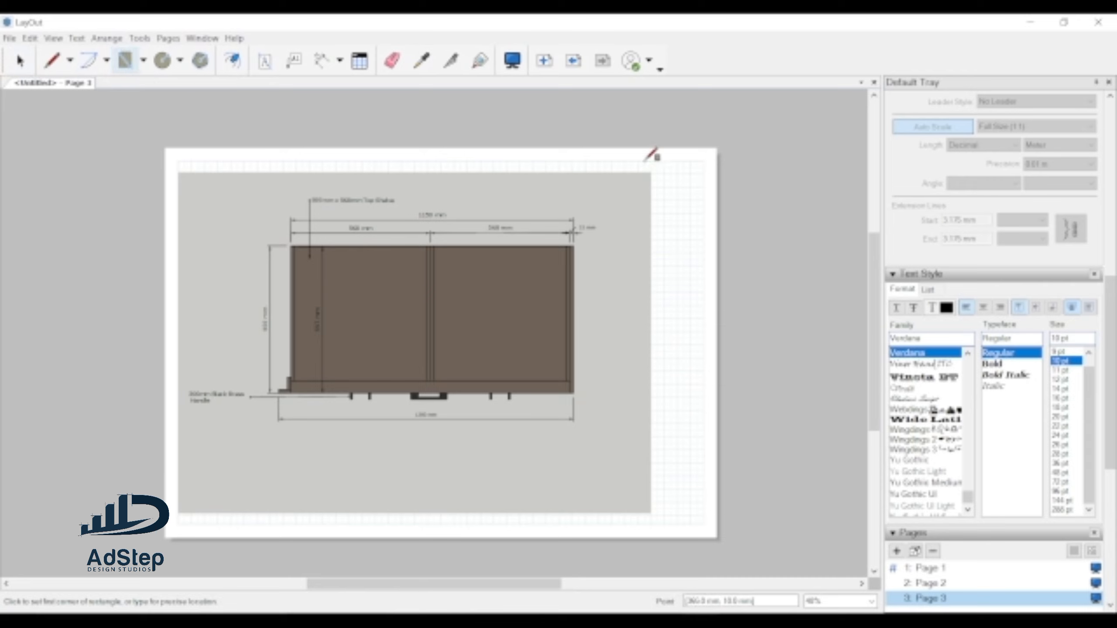
left_click(664, 161)
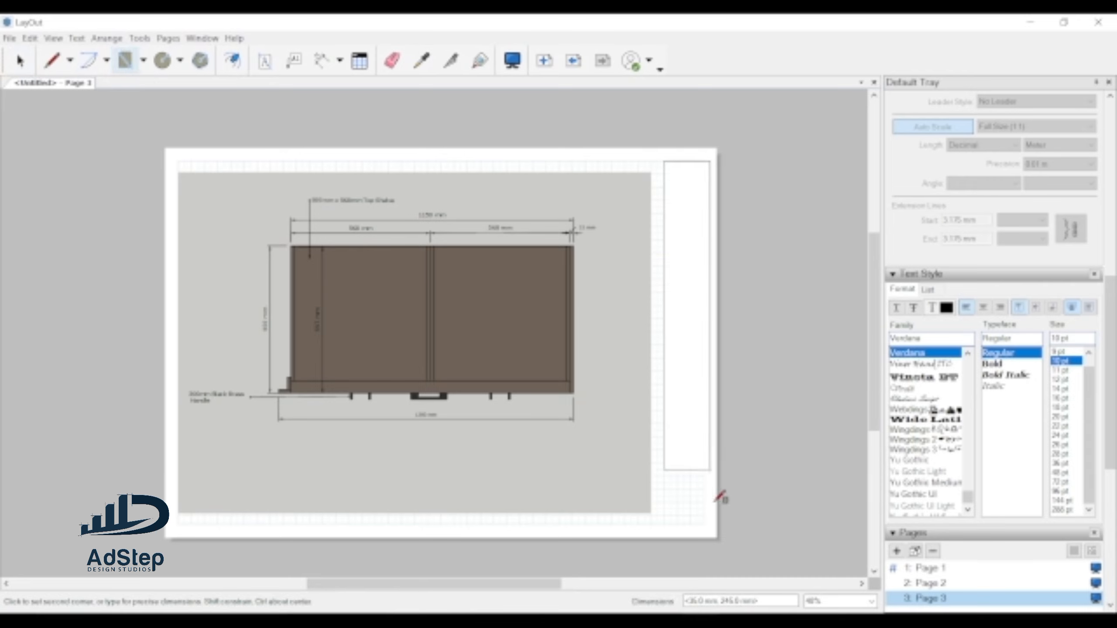
left_click(710, 528)
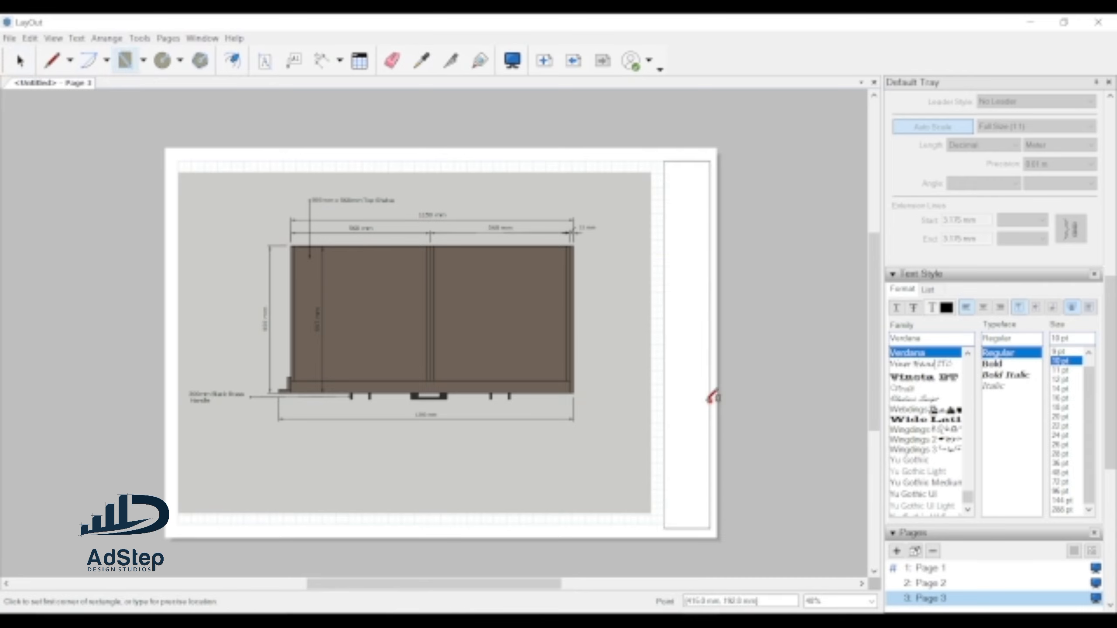
- Draw two short full-width rectangles inside the title block strip, one at its upper end and one at its lower end
scroll(668, 179, "up", 1)
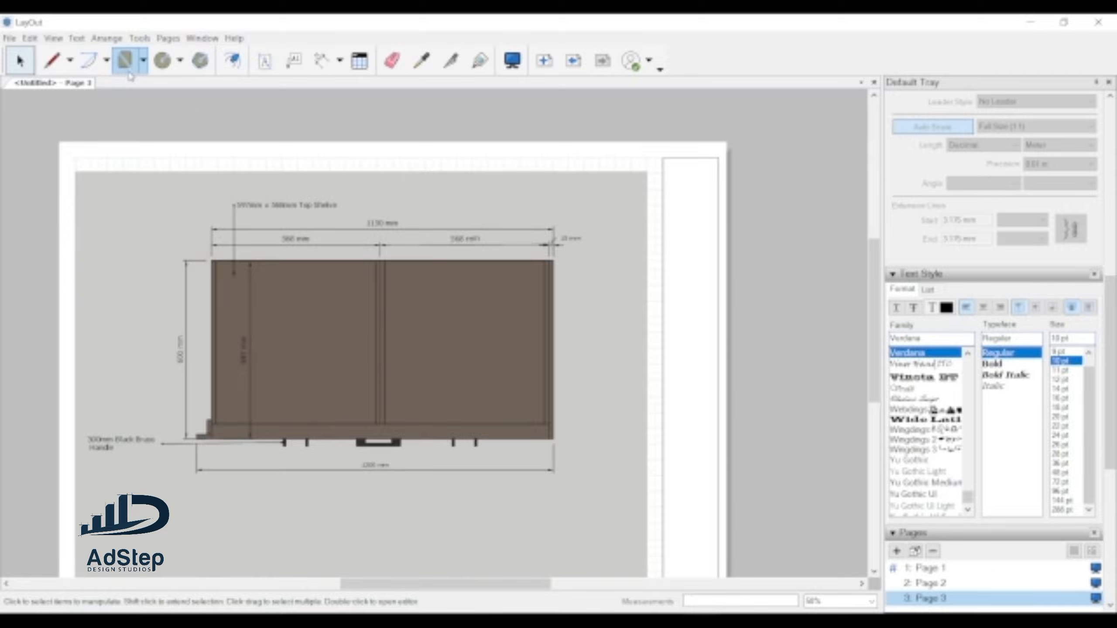
left_click(664, 158)
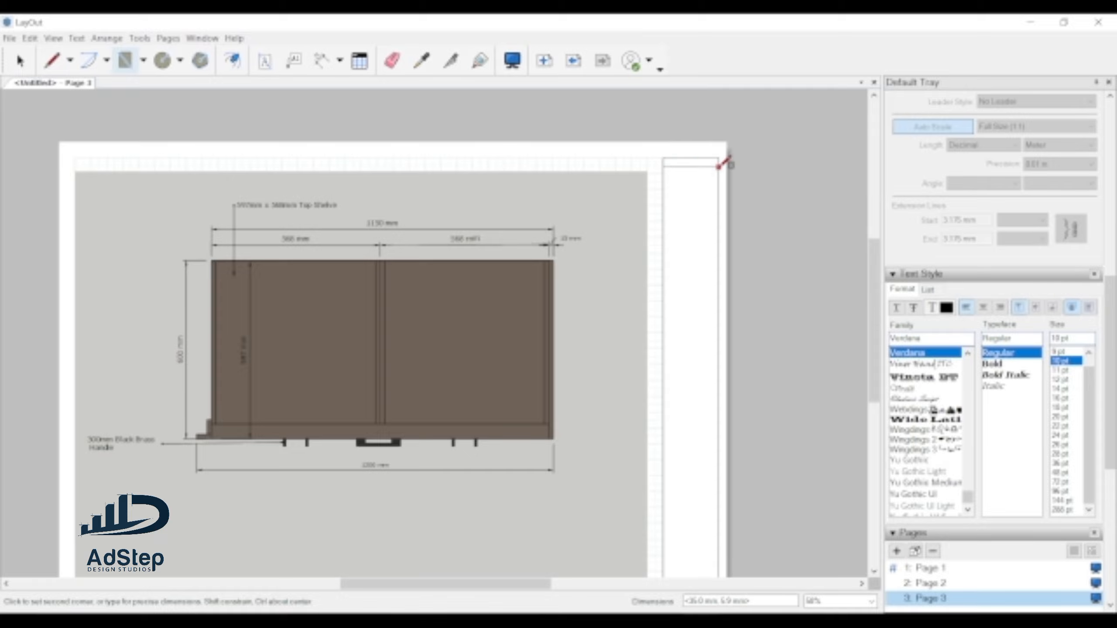
left_click(719, 172)
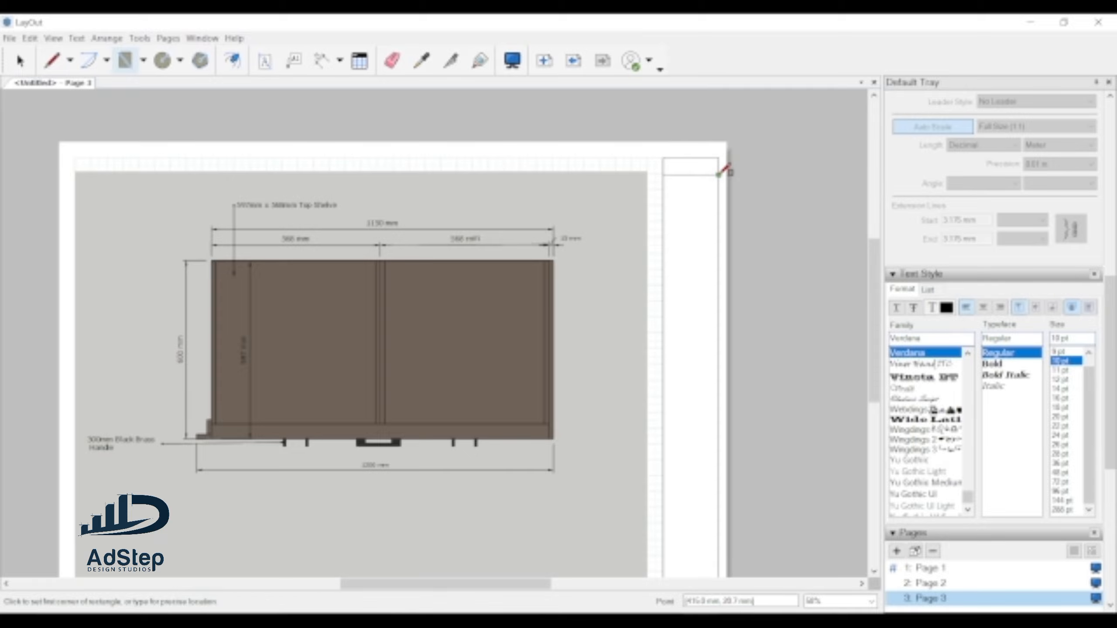
scroll(717, 172, "down", 2)
scroll(679, 321, "up", 2)
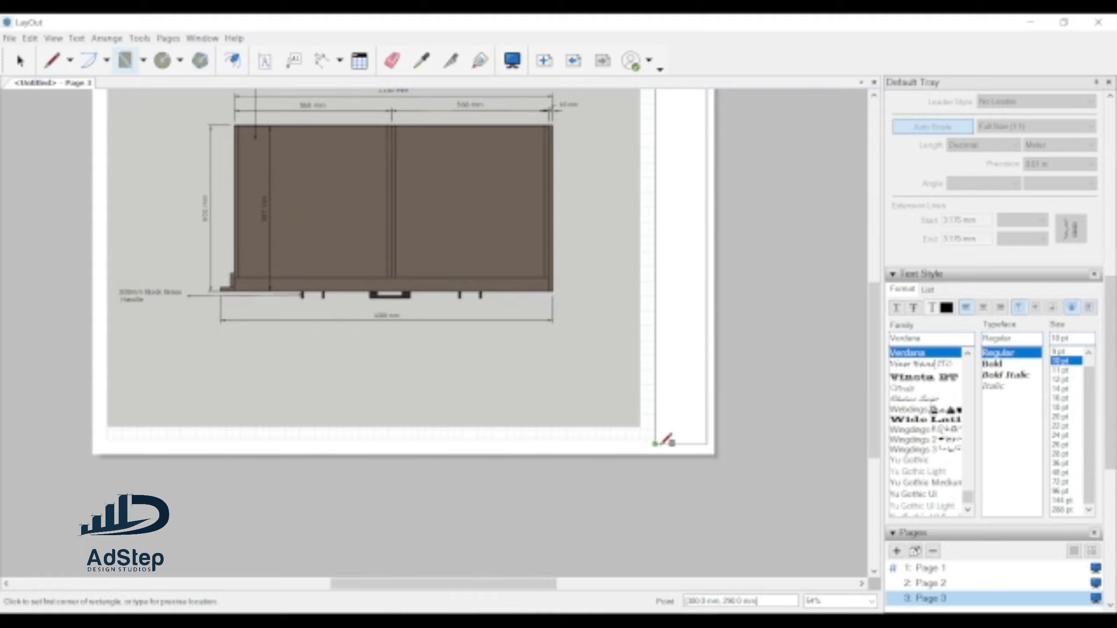
left_click(659, 442)
left_click(707, 423)
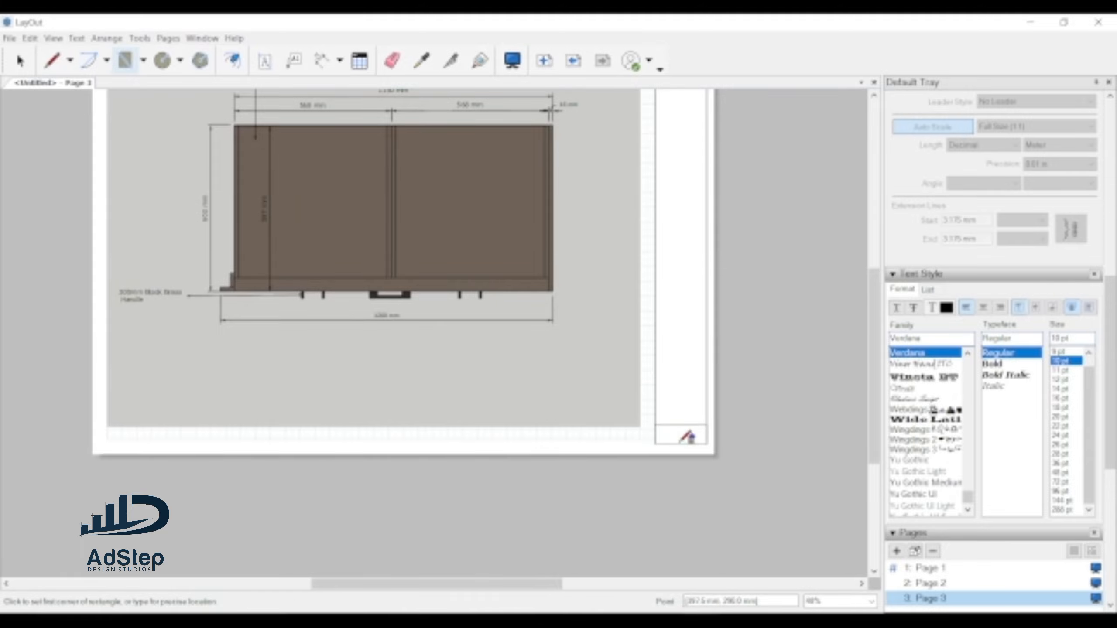
- Fill the small rectangle at the lower end of the title block with Black and deselect it
scroll(703, 429, "down", 2)
key("space")
left_click(680, 437)
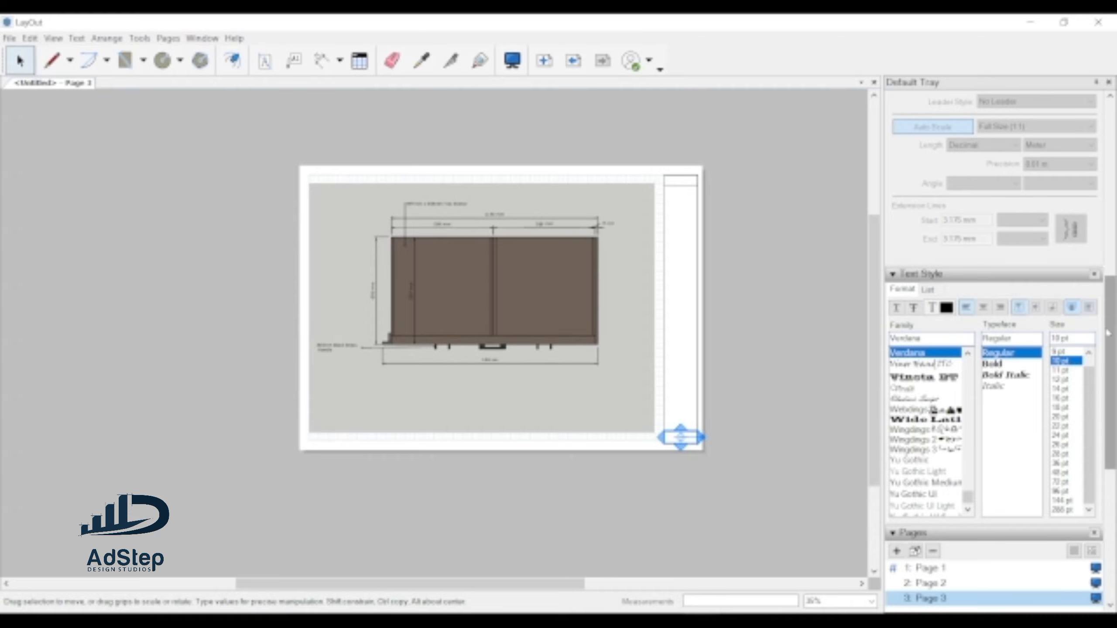
scroll(1025, 136, "up", 10)
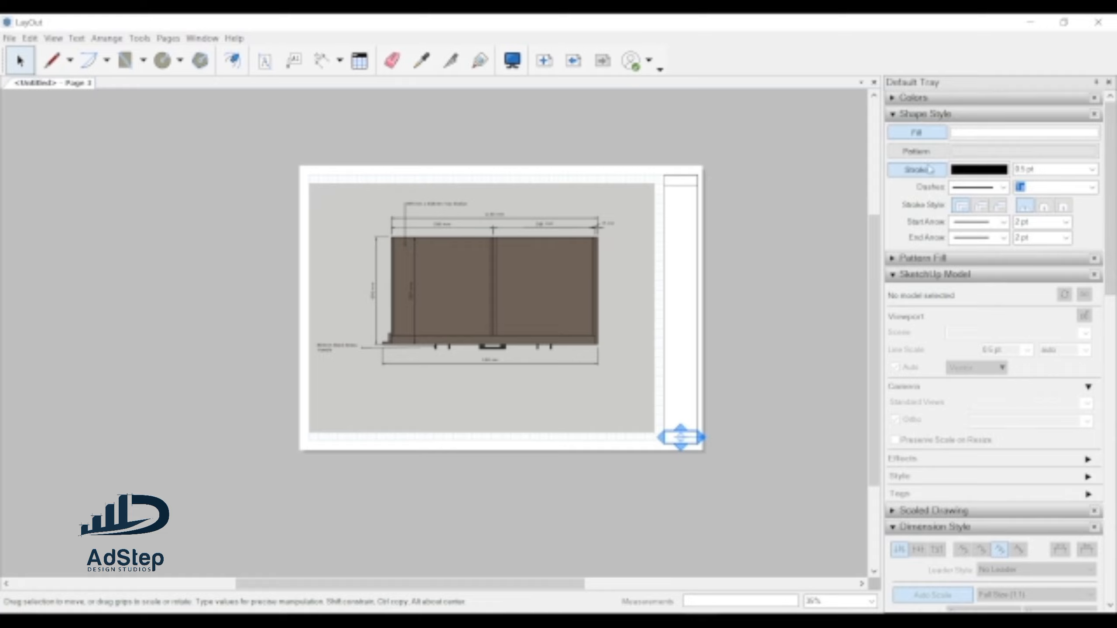
left_click(894, 103)
left_click(906, 100)
left_click(1020, 138)
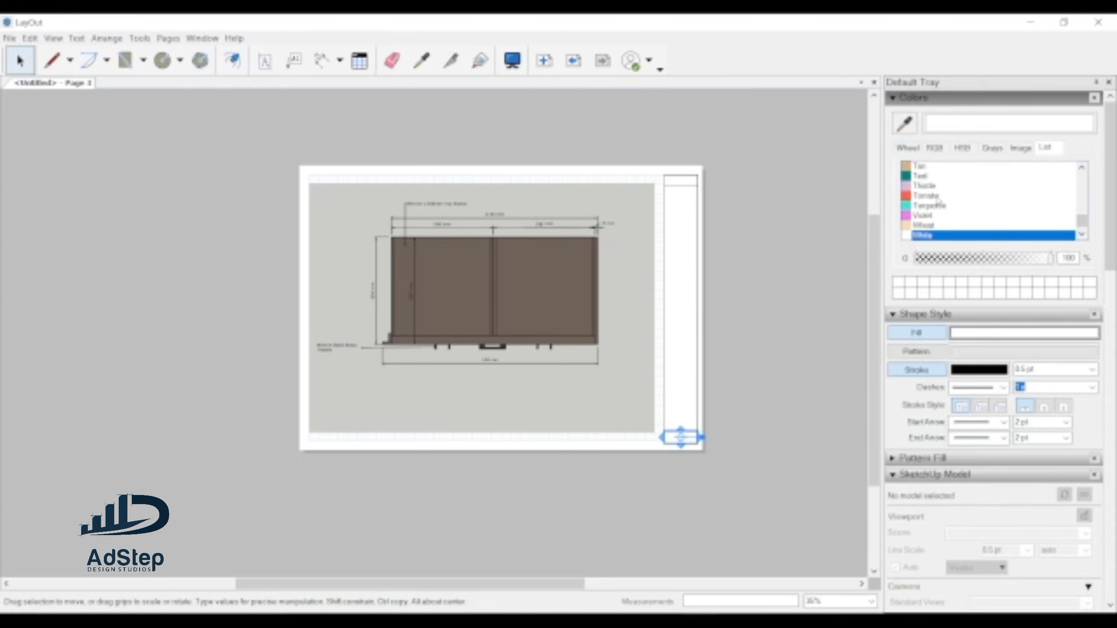
left_click(927, 205)
scroll(930, 202, "up", 15)
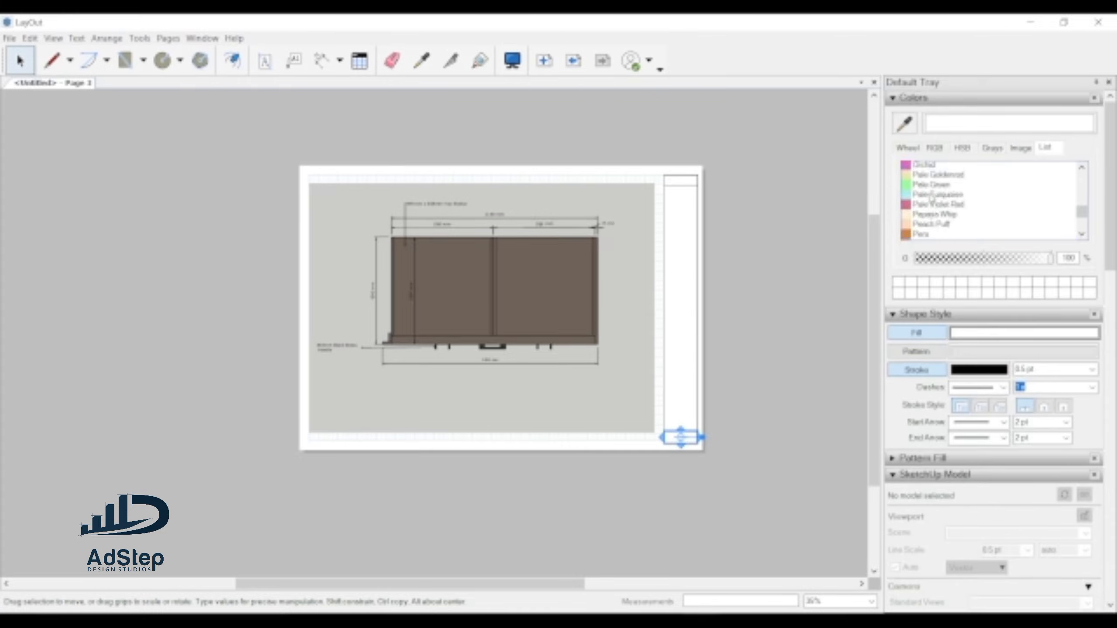
scroll(932, 196, "up", 20)
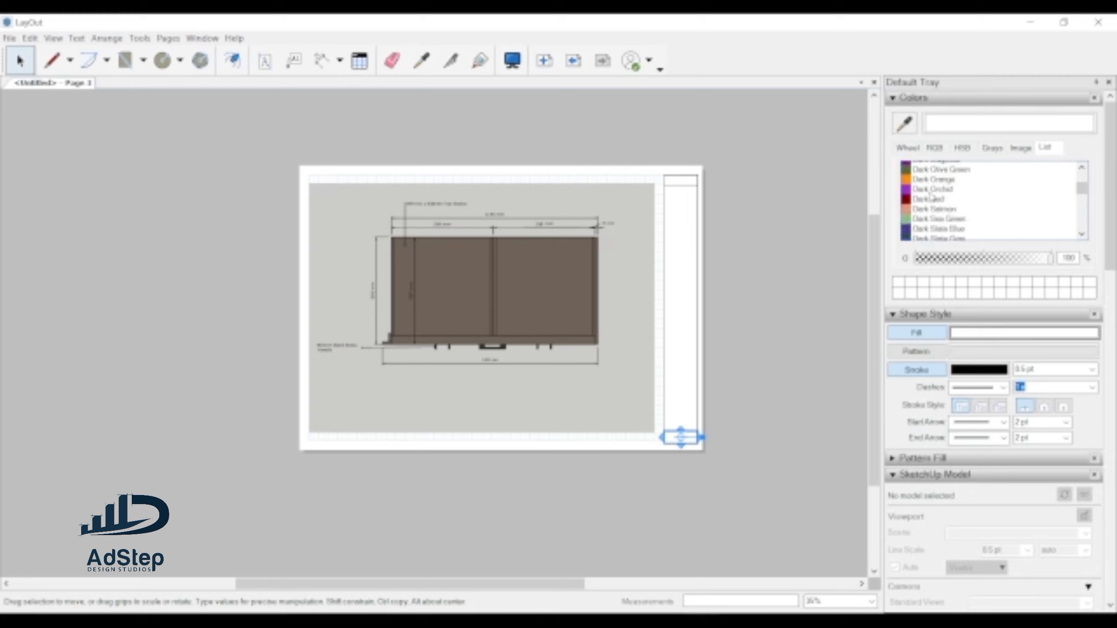
scroll(932, 197, "up", 3)
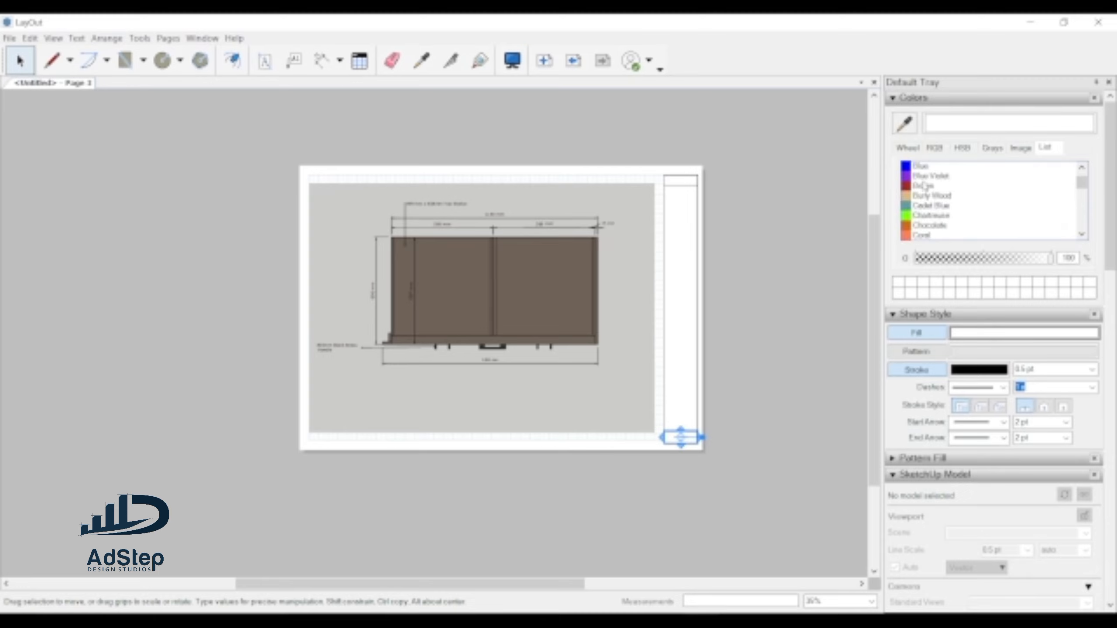
left_click(922, 175)
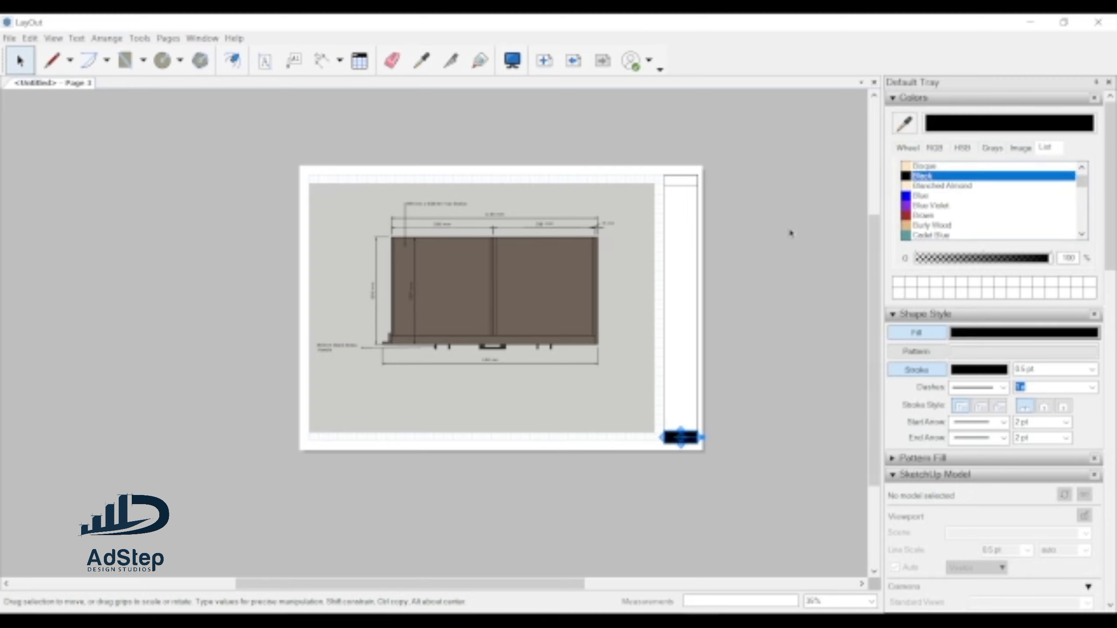
left_click(792, 232)
- Fill the small rectangle at the upper end of the title block with Black and deselect it
left_click(679, 181)
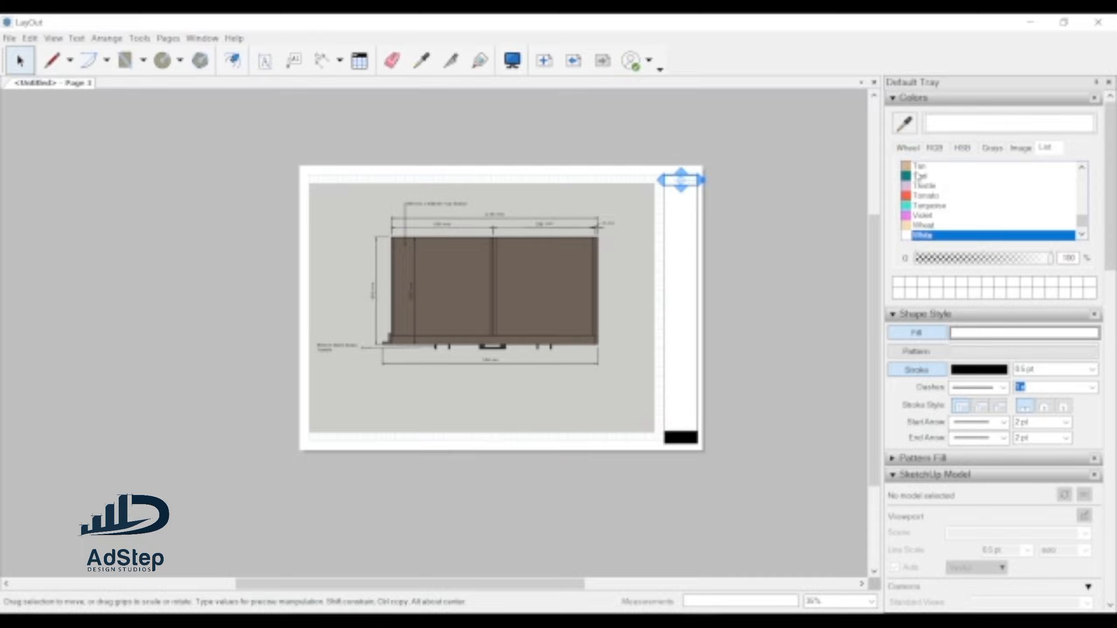
scroll(933, 224, "up", 10)
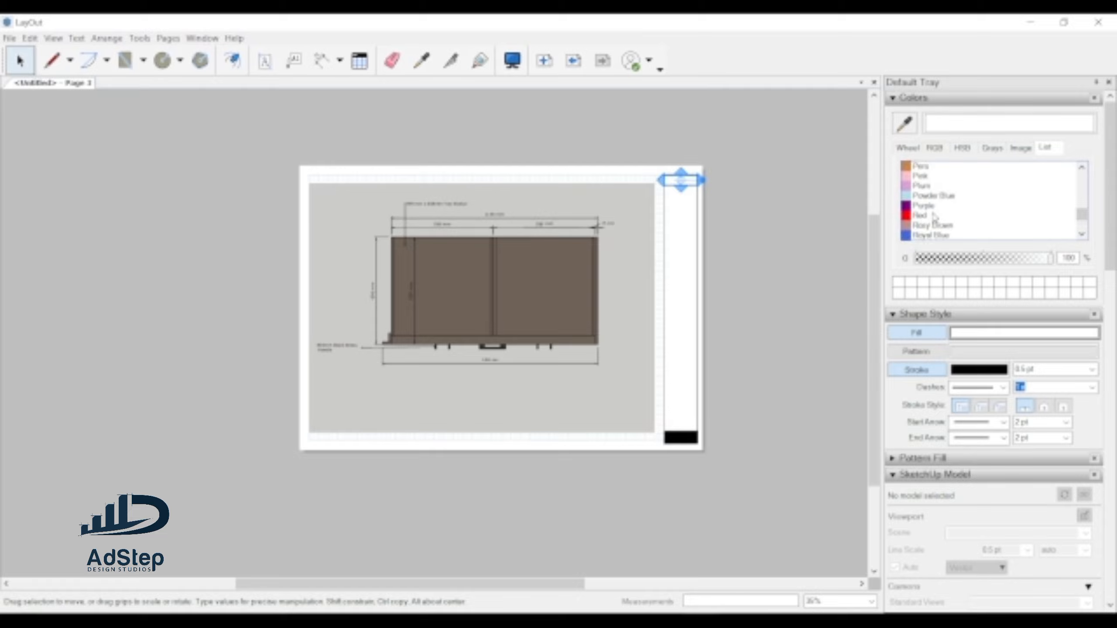
scroll(936, 215, "up", 9)
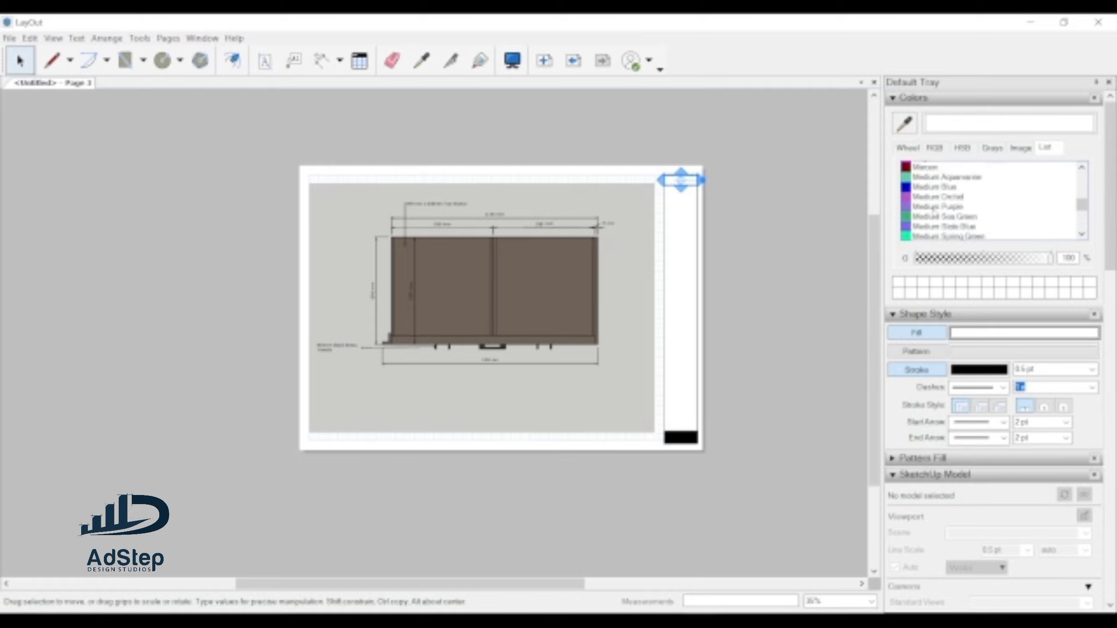
scroll(933, 211, "up", 5)
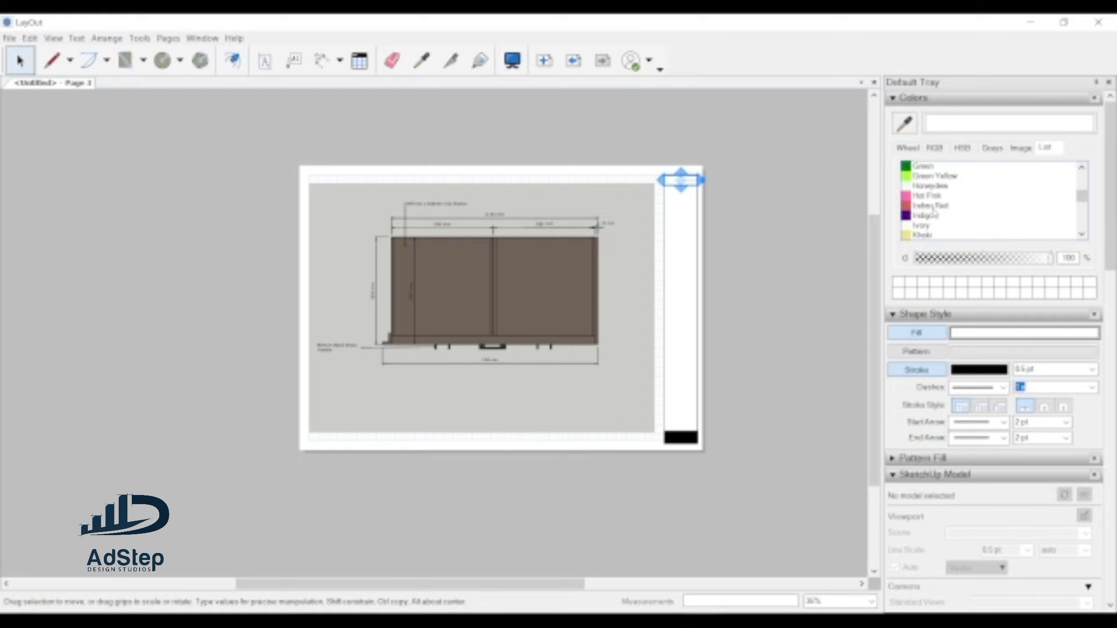
scroll(934, 211, "up", 10)
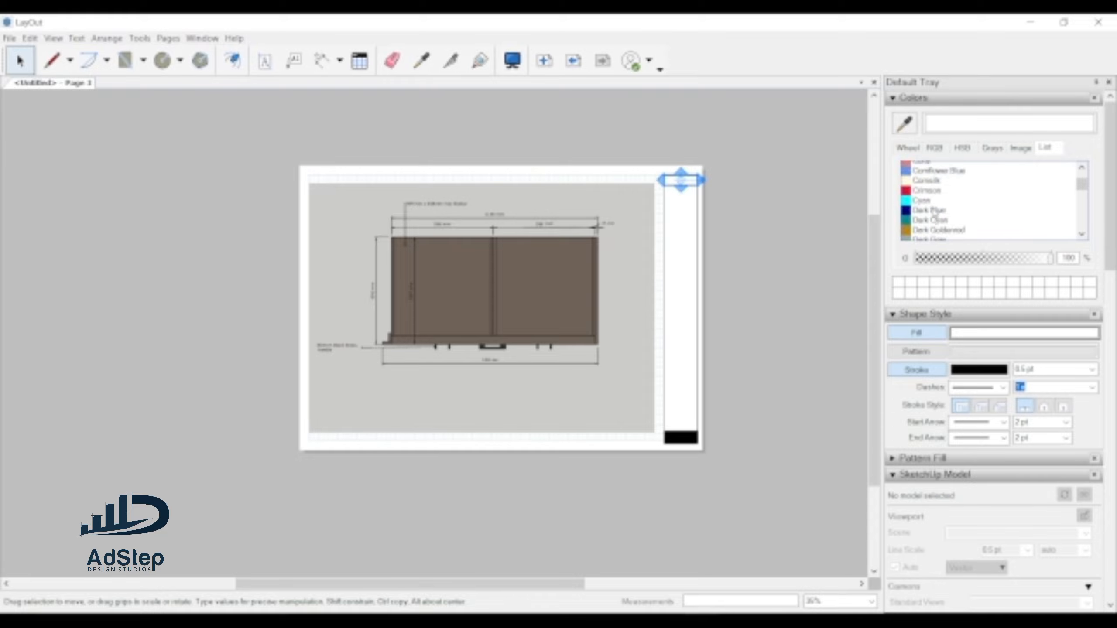
scroll(931, 215, "up", 5)
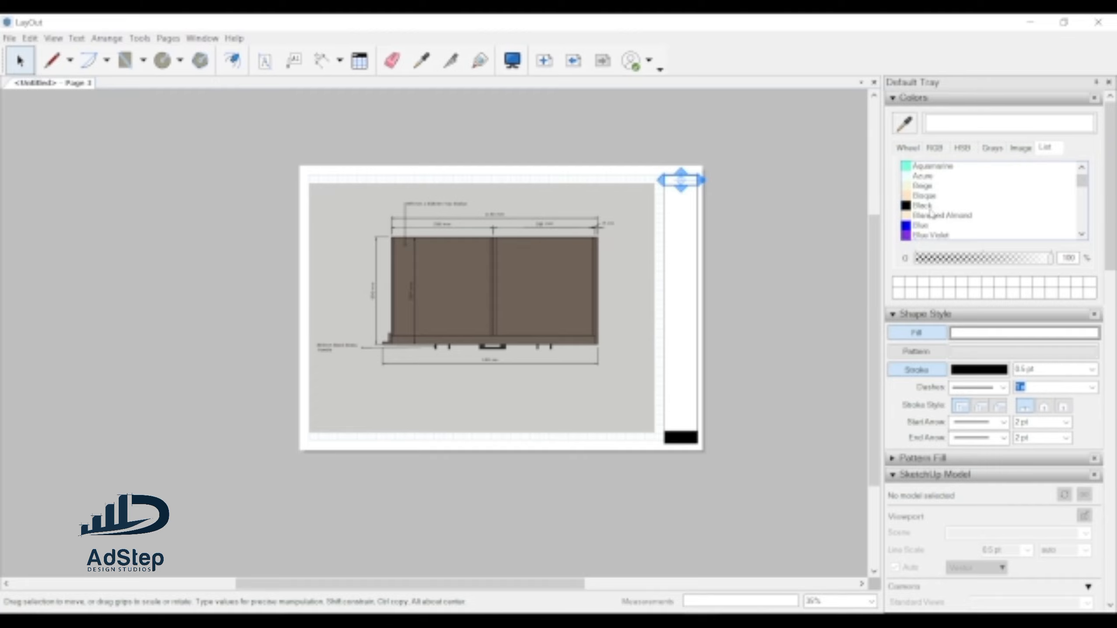
left_click(930, 206)
left_click(743, 192)
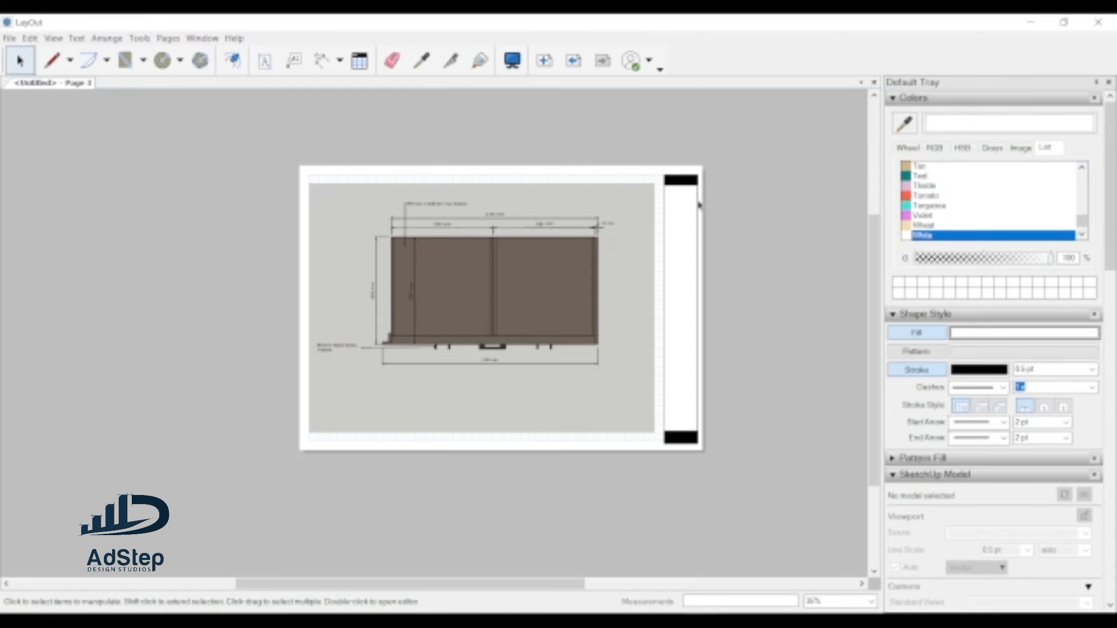
- Insert the AdStep Design Studios logo image beside the title block and scale it down to roughly the strip's width
scroll(699, 205, "up", 2)
scroll(723, 289, "down", 1)
scroll(670, 232, "up", 4)
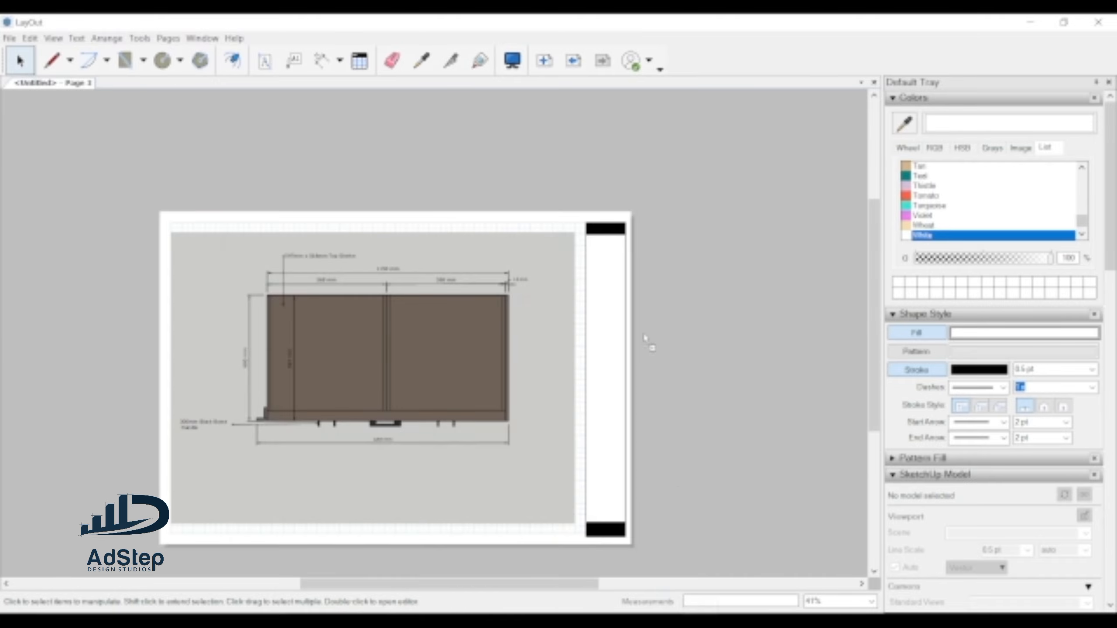
left_click_drag(645, 338, 612, 299)
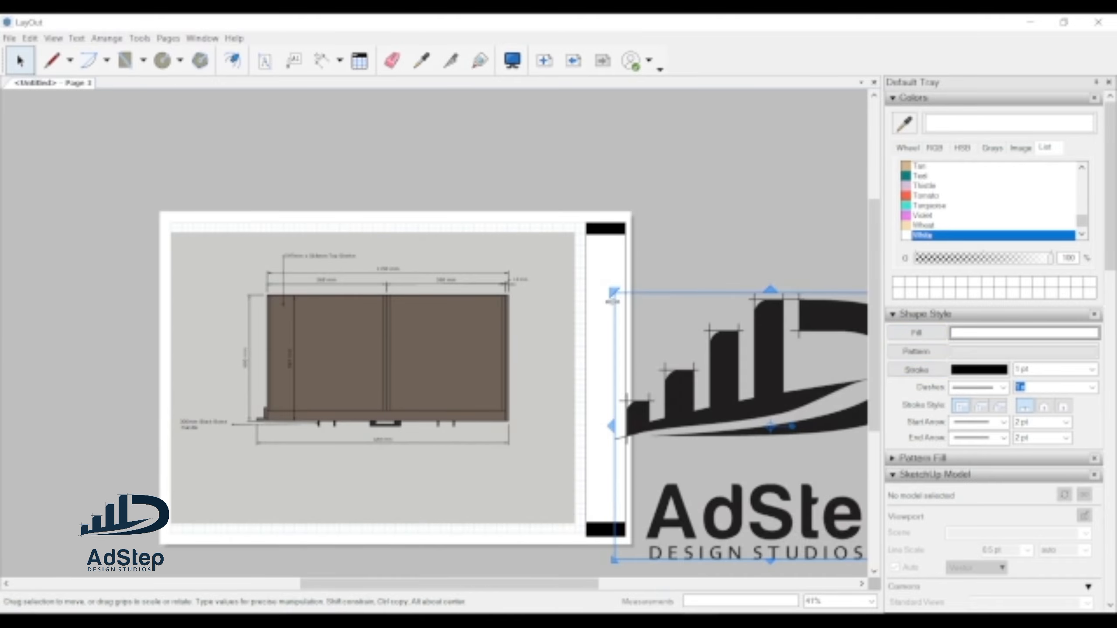
scroll(439, 330, "down", 1)
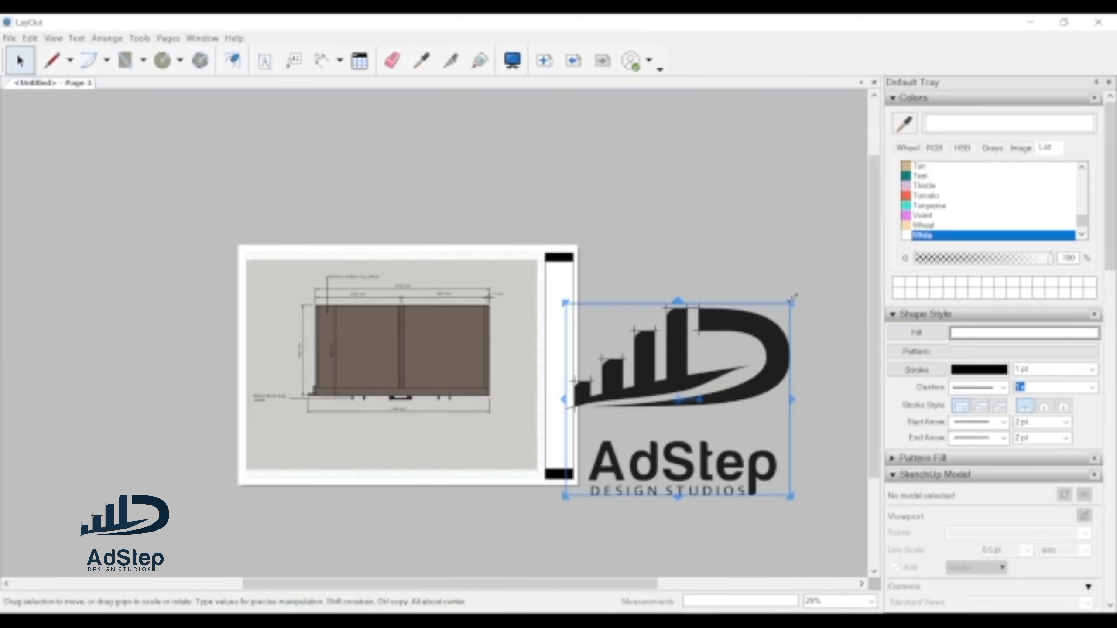
left_click_drag(791, 300, 601, 465)
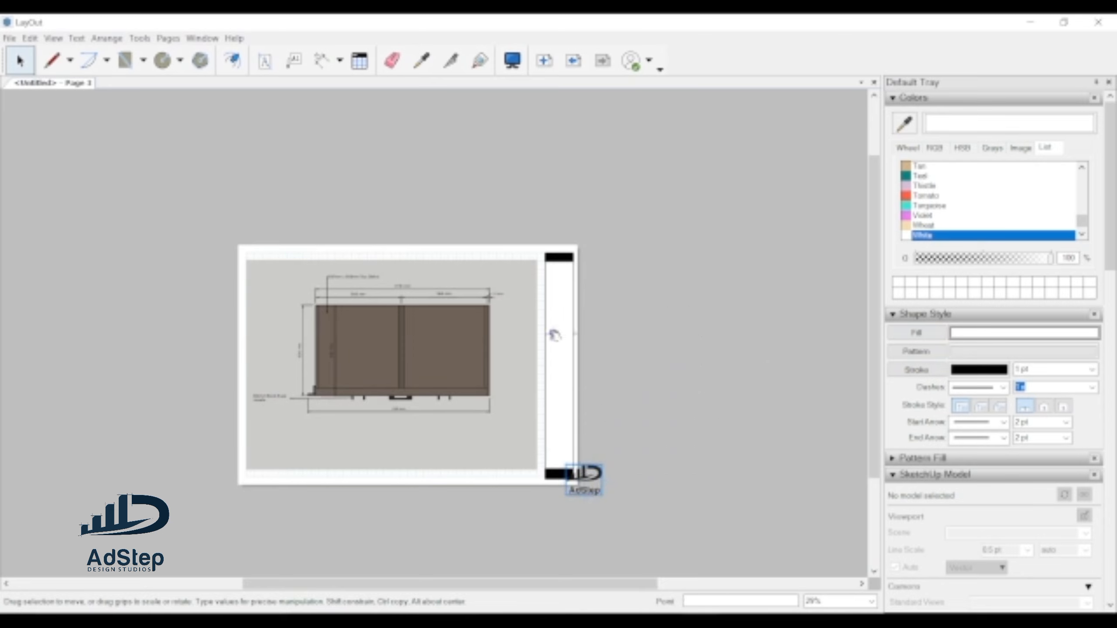
- Move the AdStep logo directly beneath the title block's upper black band and shrink it to fit within the strip
left_click_drag(546, 286, 545, 285)
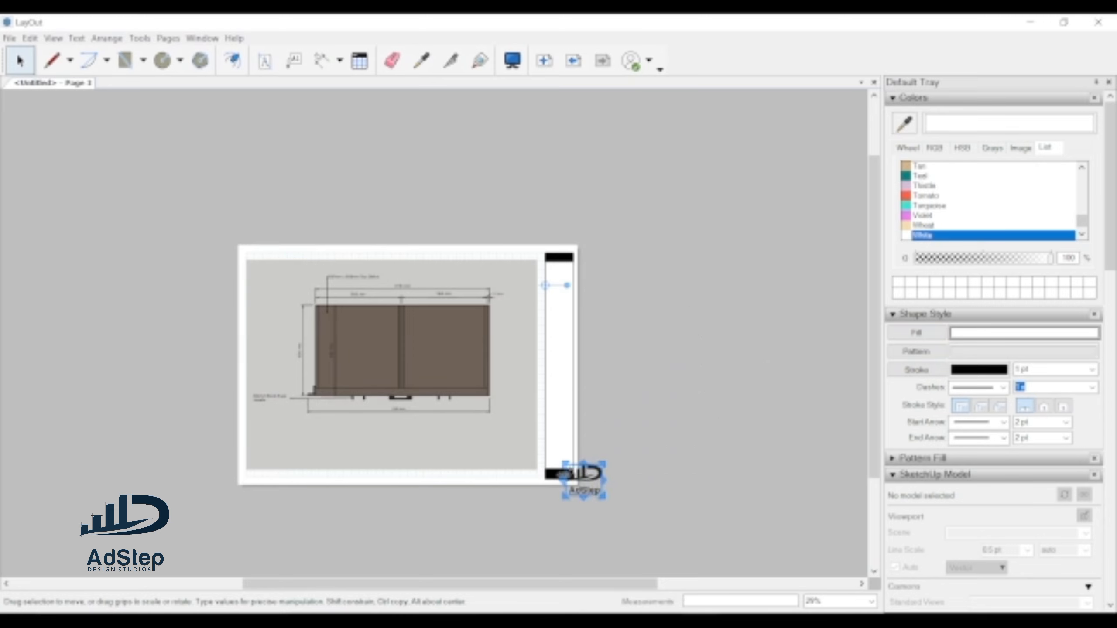
left_click_drag(578, 477, 556, 270)
scroll(556, 269, "up", 5)
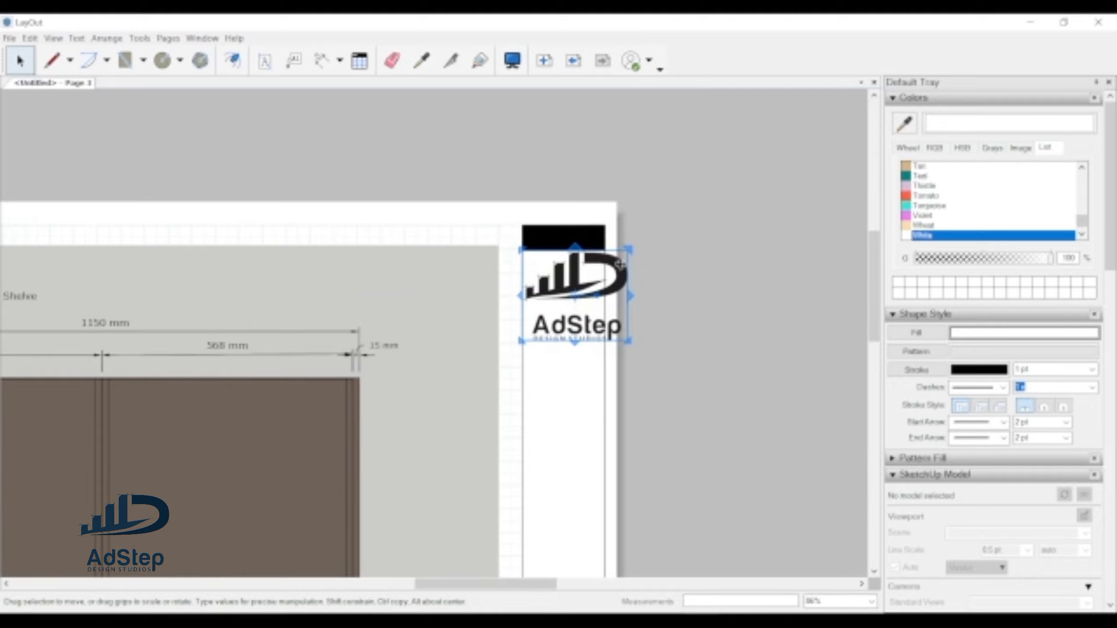
left_click_drag(630, 249, 556, 269)
scroll(656, 292, "down", 4)
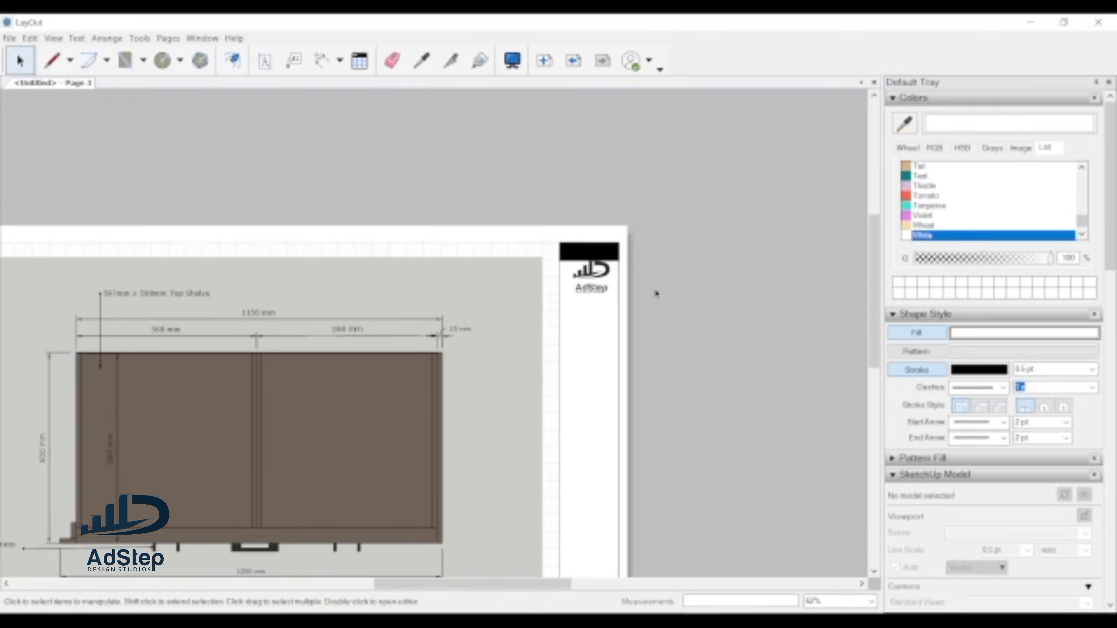
- Examine the whole page layout, checking the wardrobe plan viewport beside the title block strip
scroll(611, 317, "up", 2)
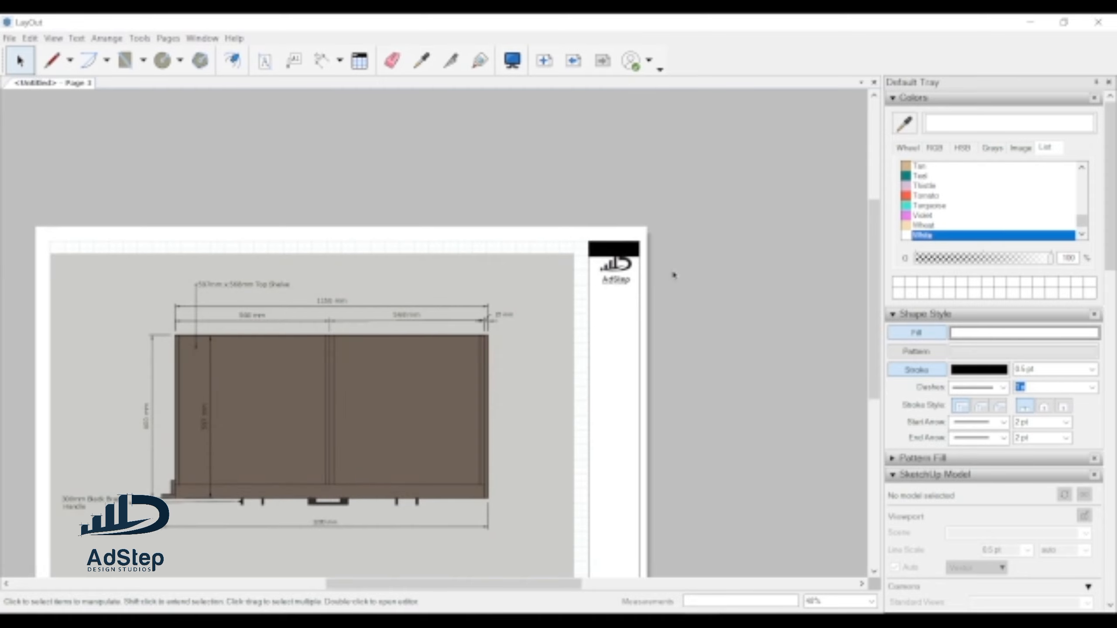
scroll(665, 292, "down", 3)
scroll(491, 335, "down", 1)
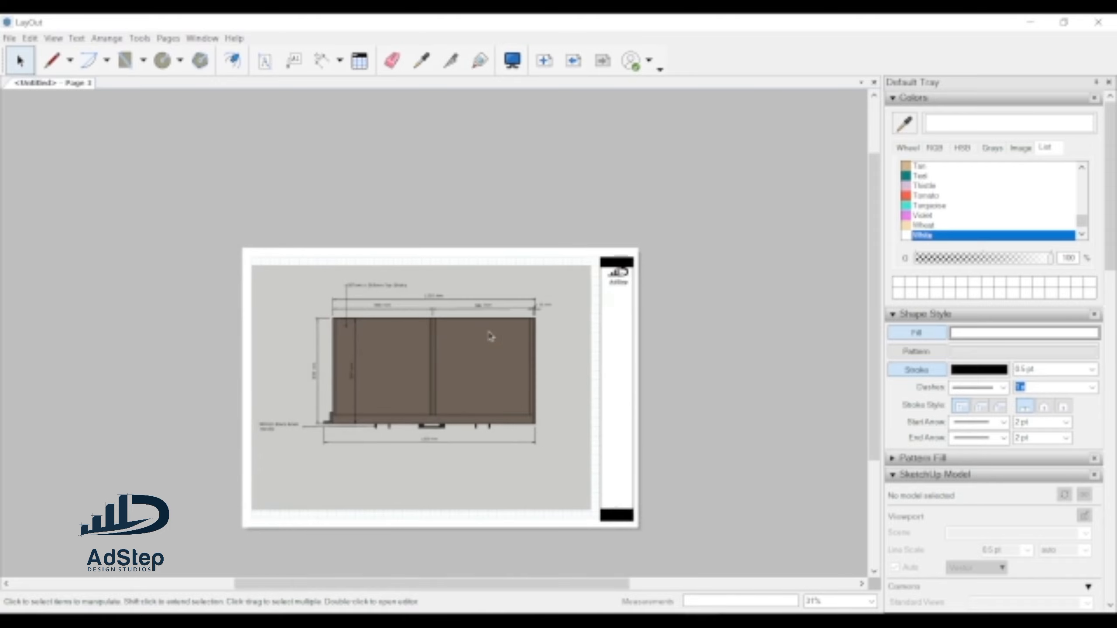
scroll(608, 314, "up", 1)
scroll(603, 328, "down", 1)
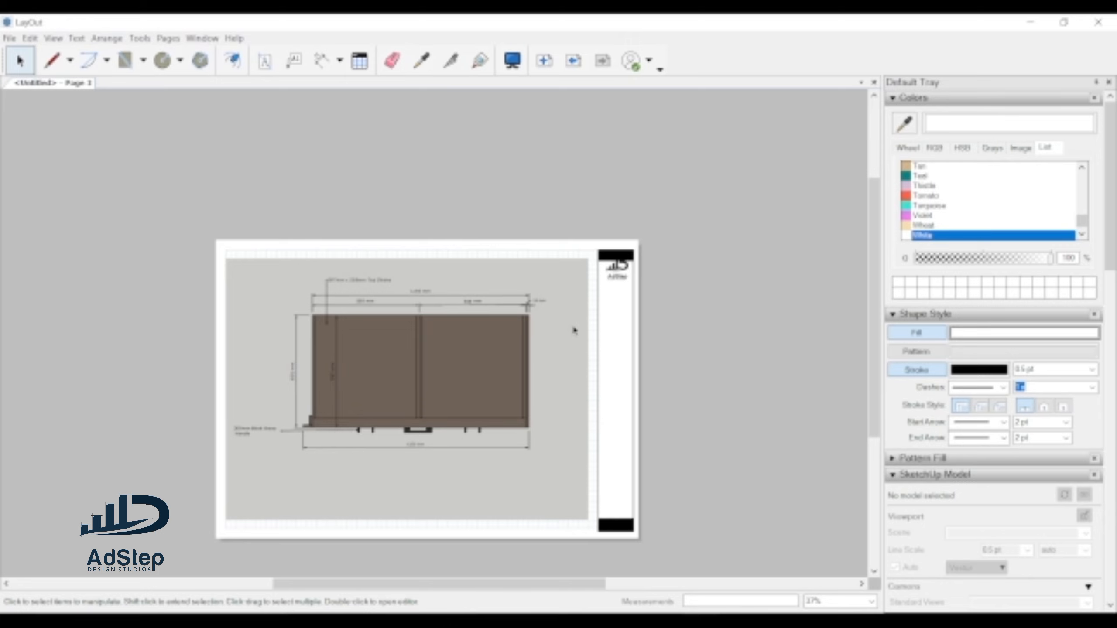
scroll(512, 357, "up", 3)
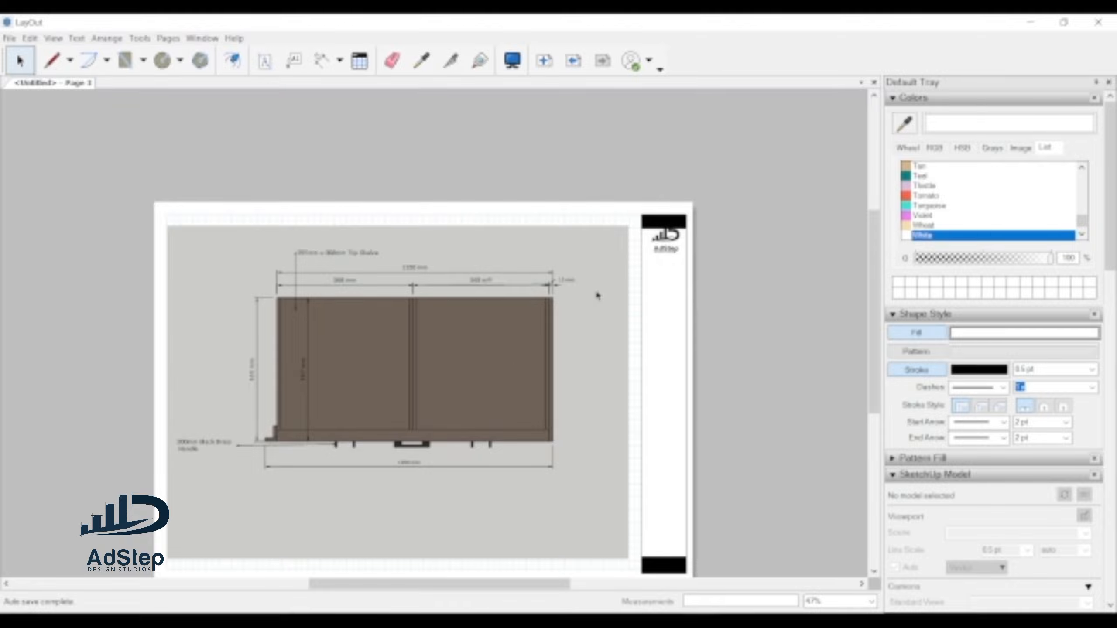
scroll(597, 296, "down", 2)
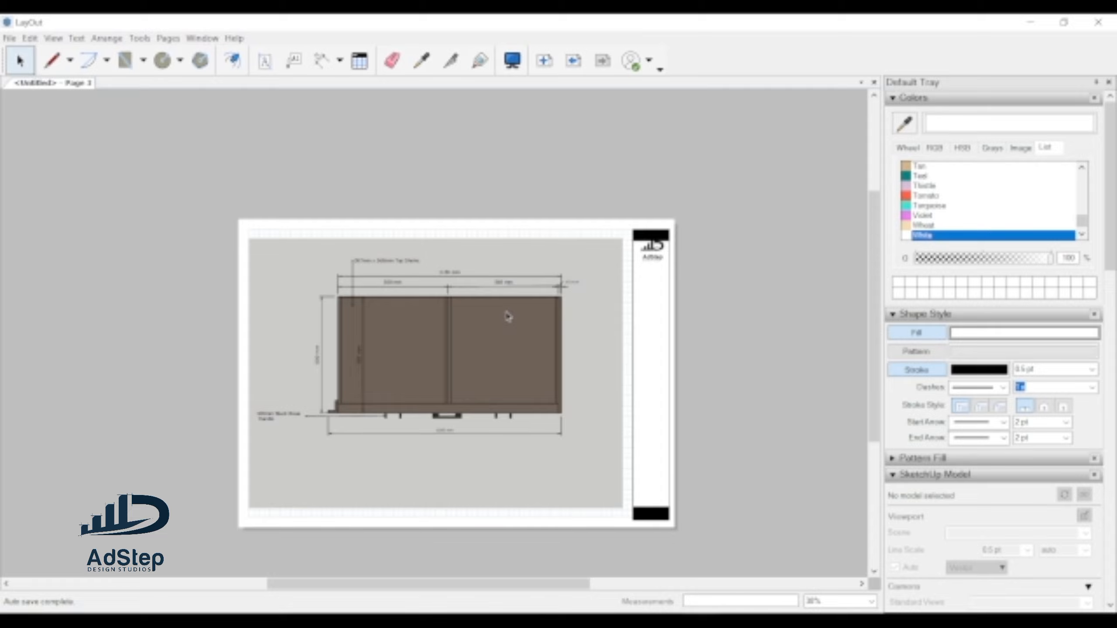
left_click(600, 253)
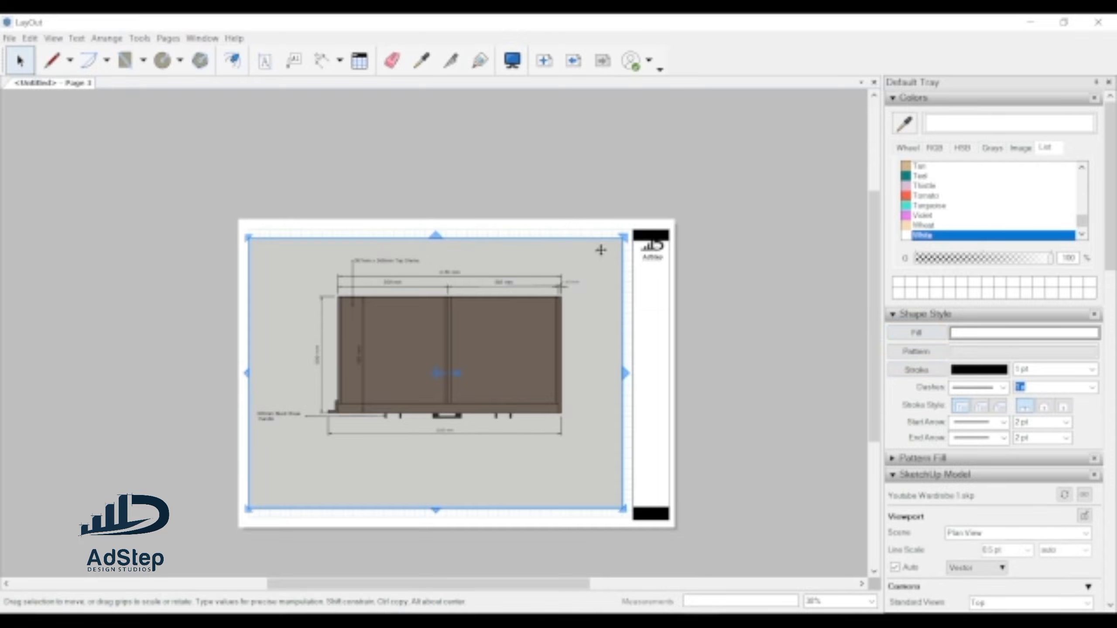
left_click(625, 294)
left_click(613, 294)
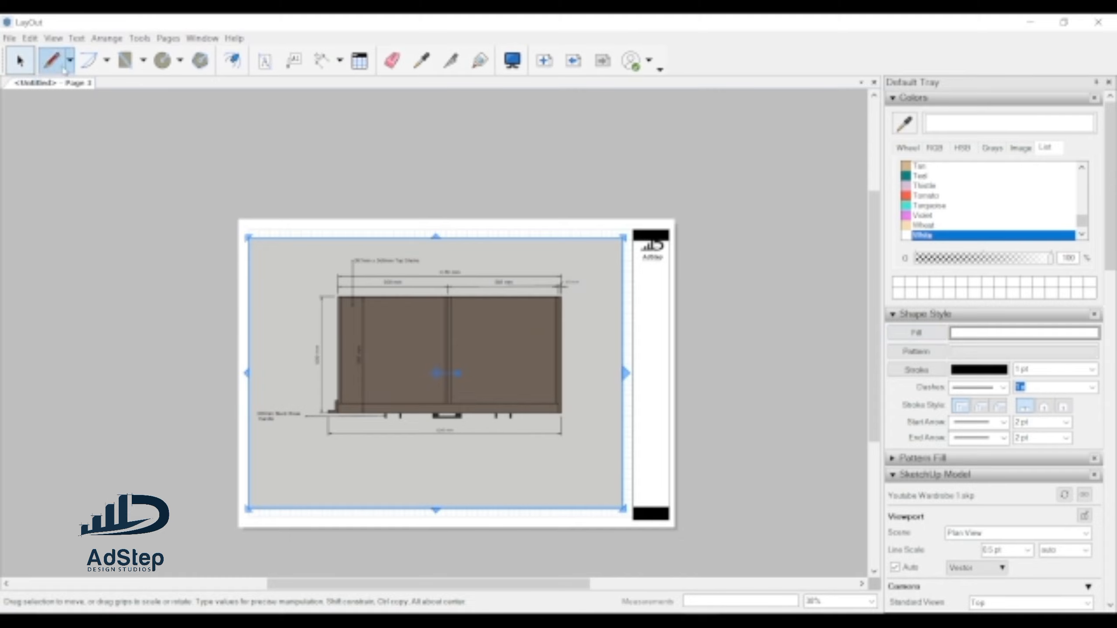
- Add a plan view title as unbounded text beneath the wardrobe's plan drawing and select it
left_click(264, 60)
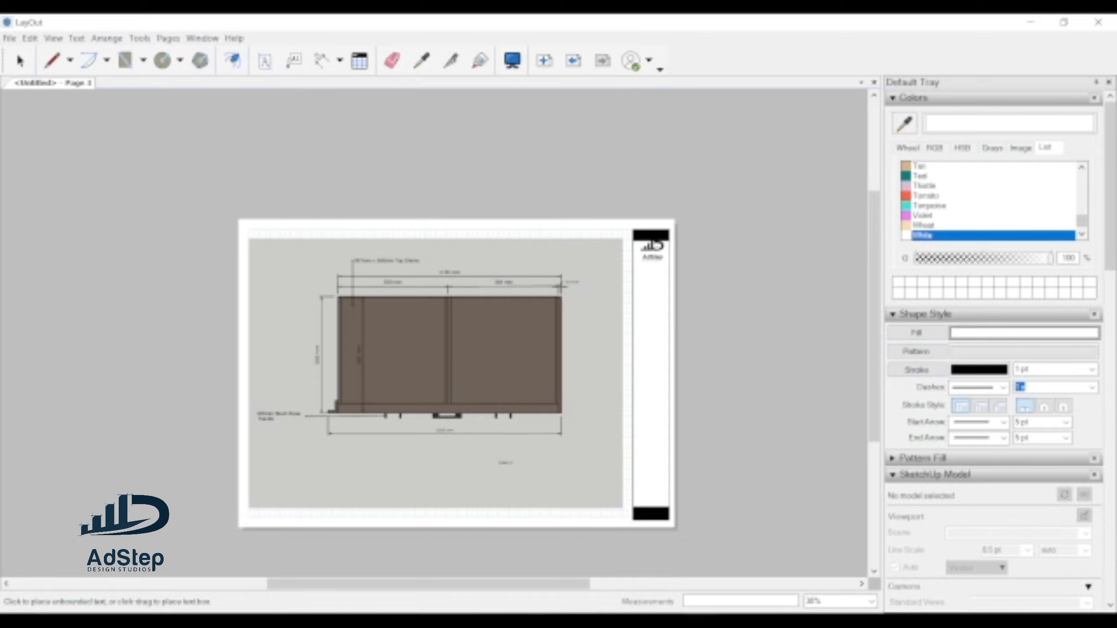
key("space")
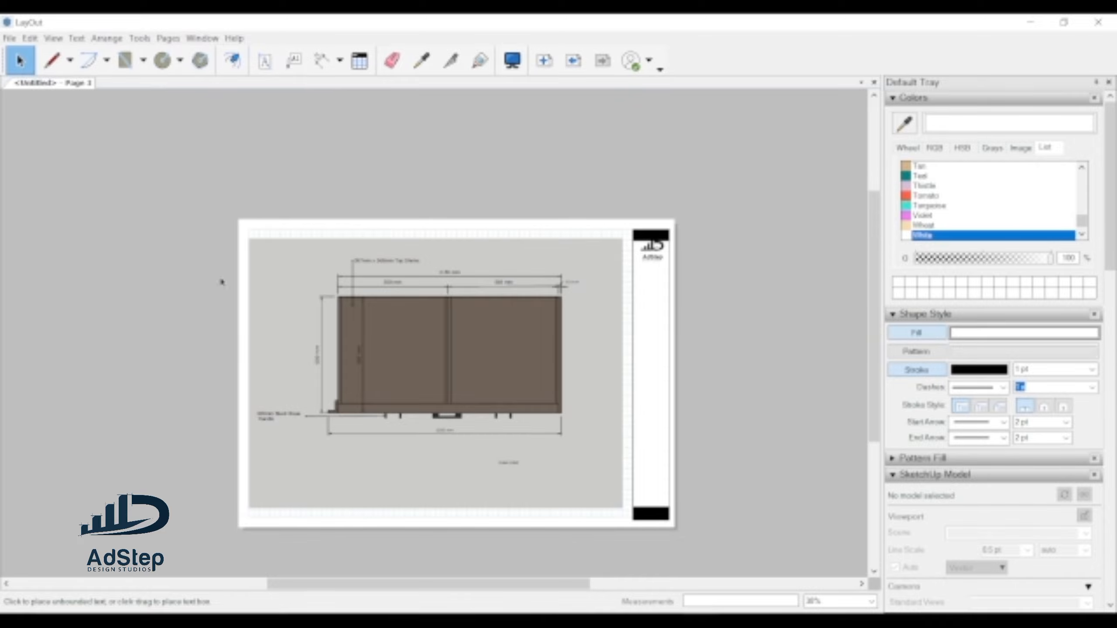
scroll(511, 464, "up", 4)
left_click(505, 460)
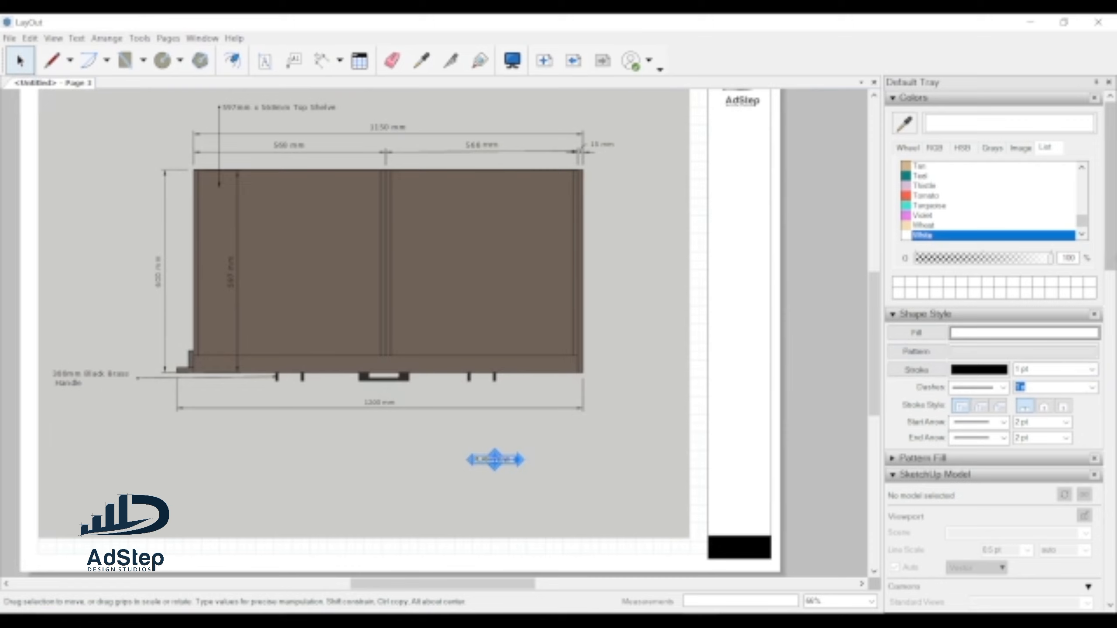
- Format the selected view label's text in Agency FB, Bold, at 20 pt
left_click_drag(1110, 217, 1110, 419)
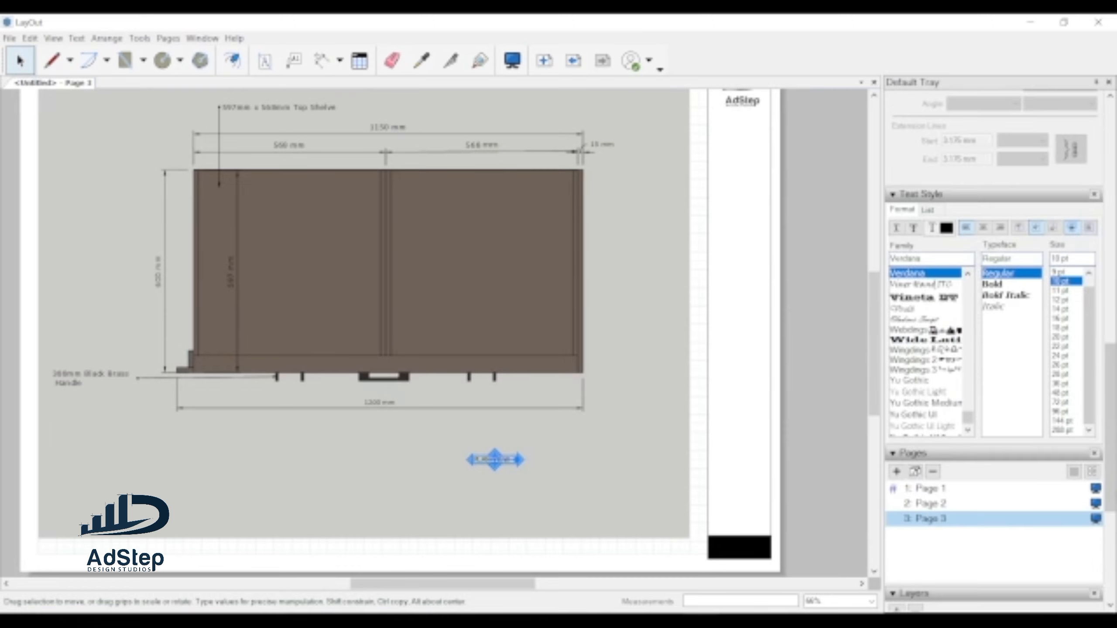
double_click(938, 258)
type("AG")
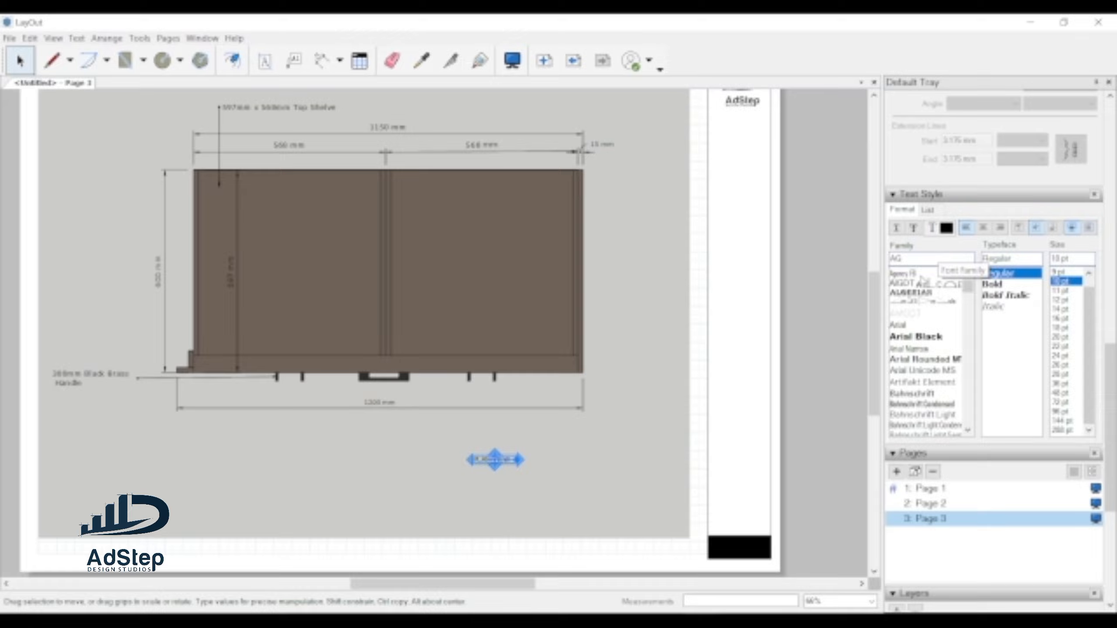
left_click(922, 273)
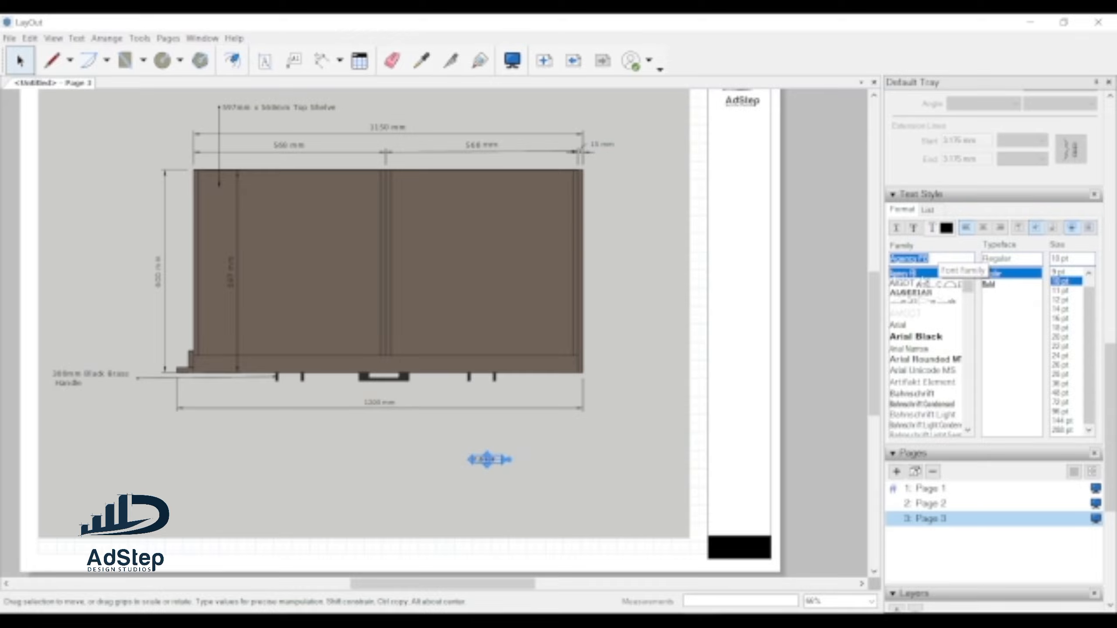
left_click(1000, 284)
left_click(1064, 336)
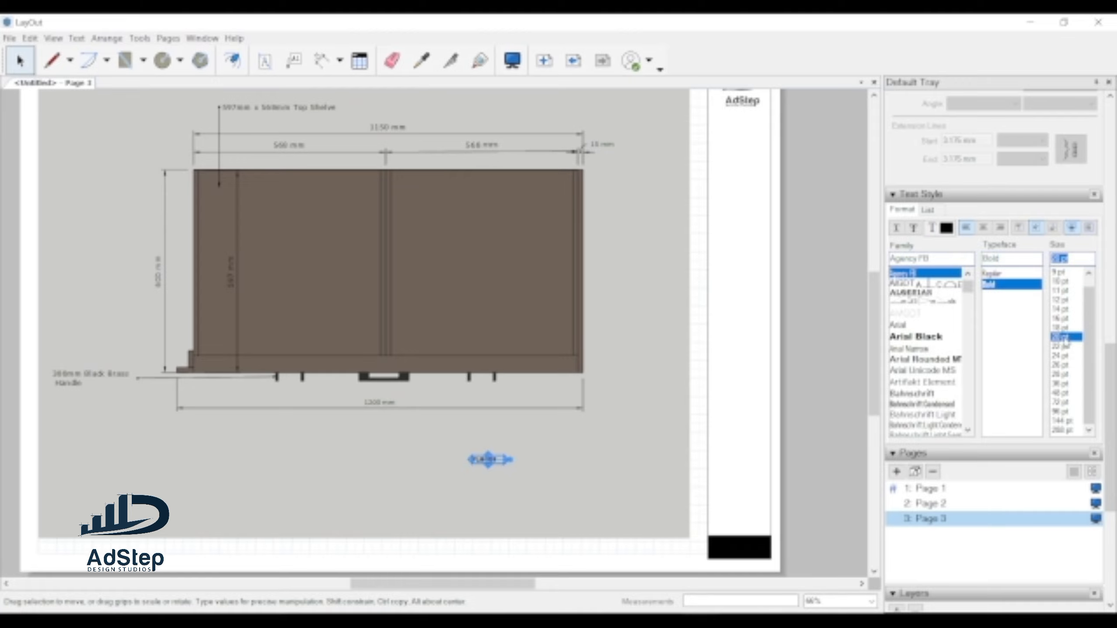
- Move the PLAN VIEW label to the lower-right corner of the plan drawing and deselect it
scroll(612, 465, "down", 3)
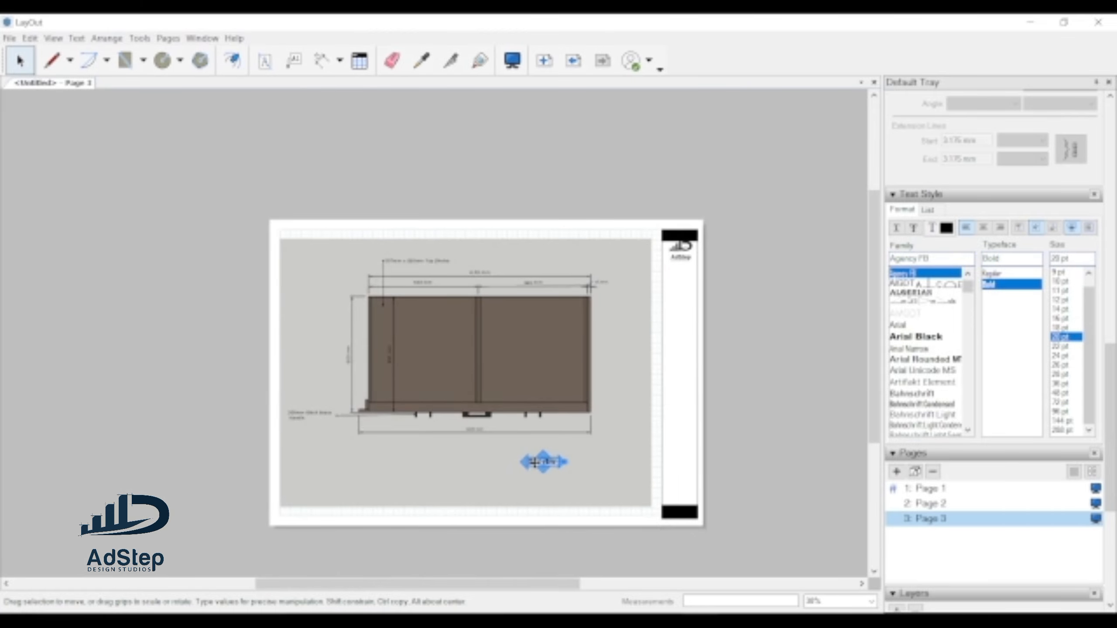
left_click_drag(534, 462, 580, 489)
left_click(790, 436)
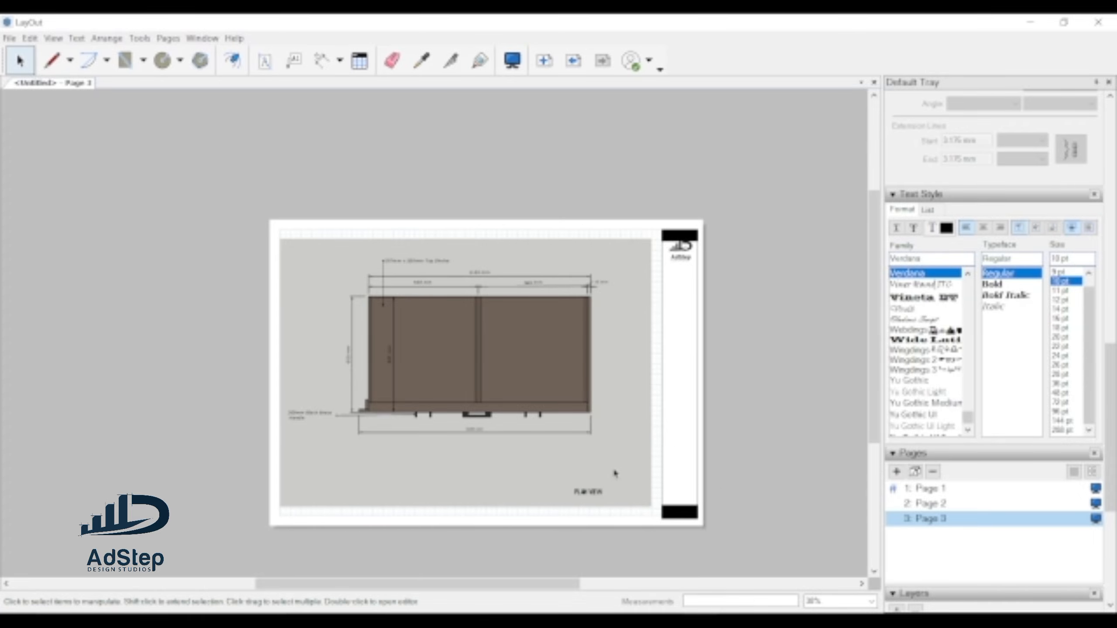
- Review the pages and move Page 3 with the plan drawing to the start of the page order
scroll(585, 396, "up", 3)
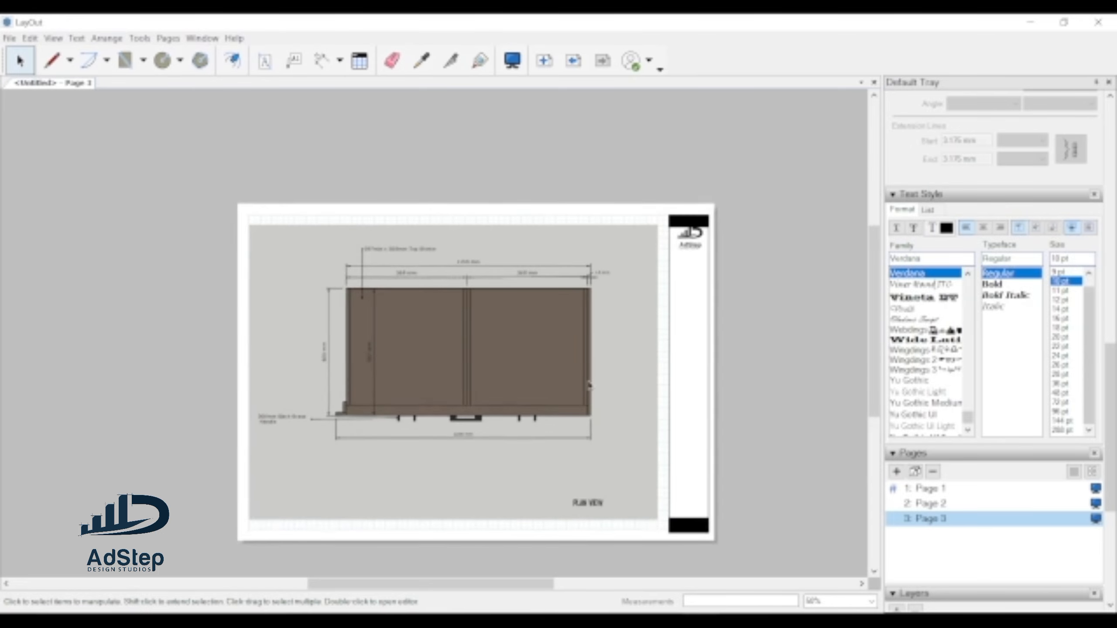
scroll(588, 387, "down", 4)
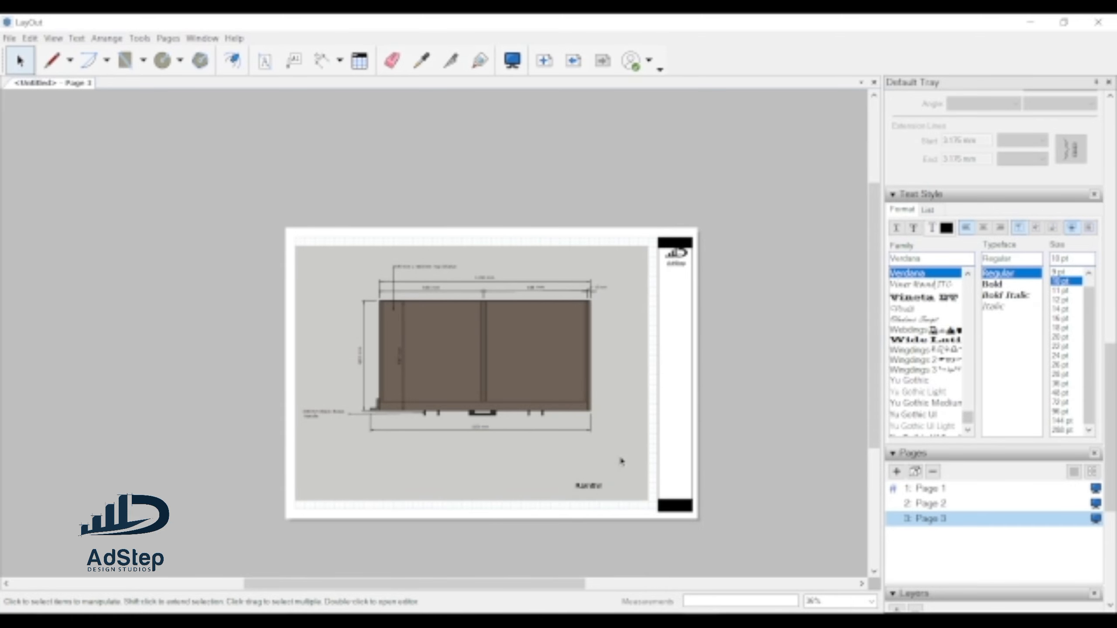
left_click(939, 490)
left_click(941, 504)
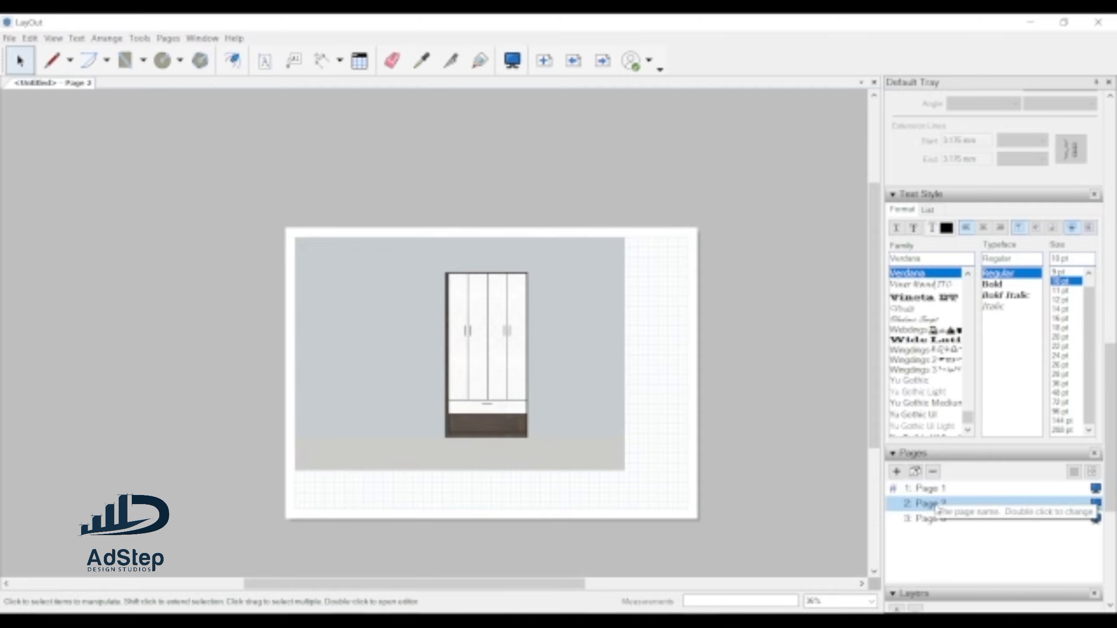
left_click(939, 489)
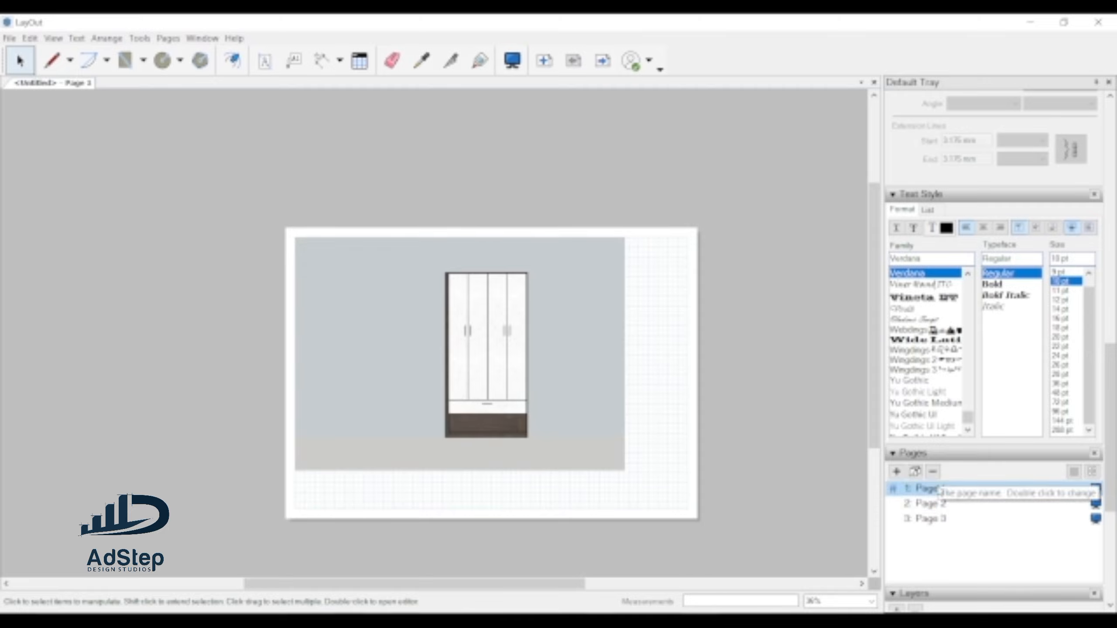
left_click(940, 520)
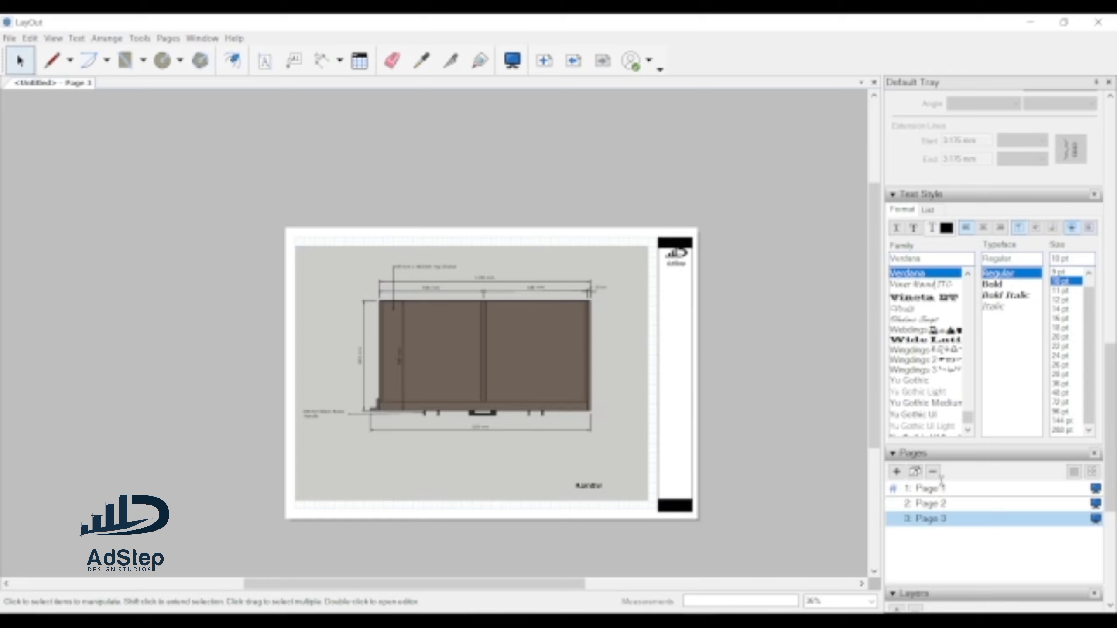
left_click_drag(939, 475, 941, 483)
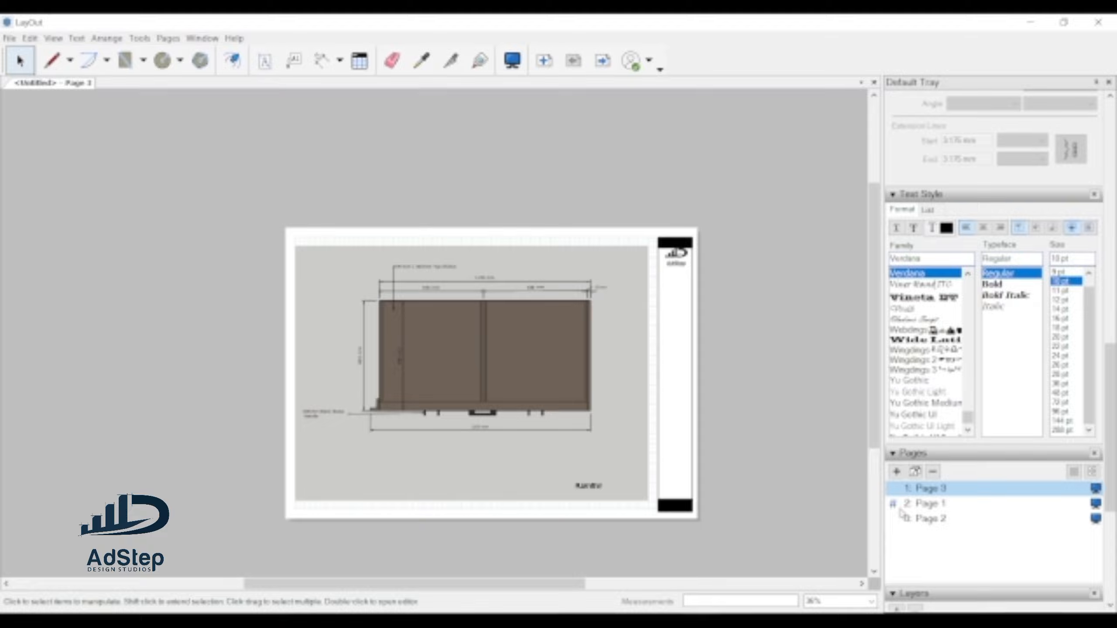
- Check the two wardrobe elevation pages, and rename the page with the plan drawing as "Plan view"
left_click(928, 506)
left_click(936, 521)
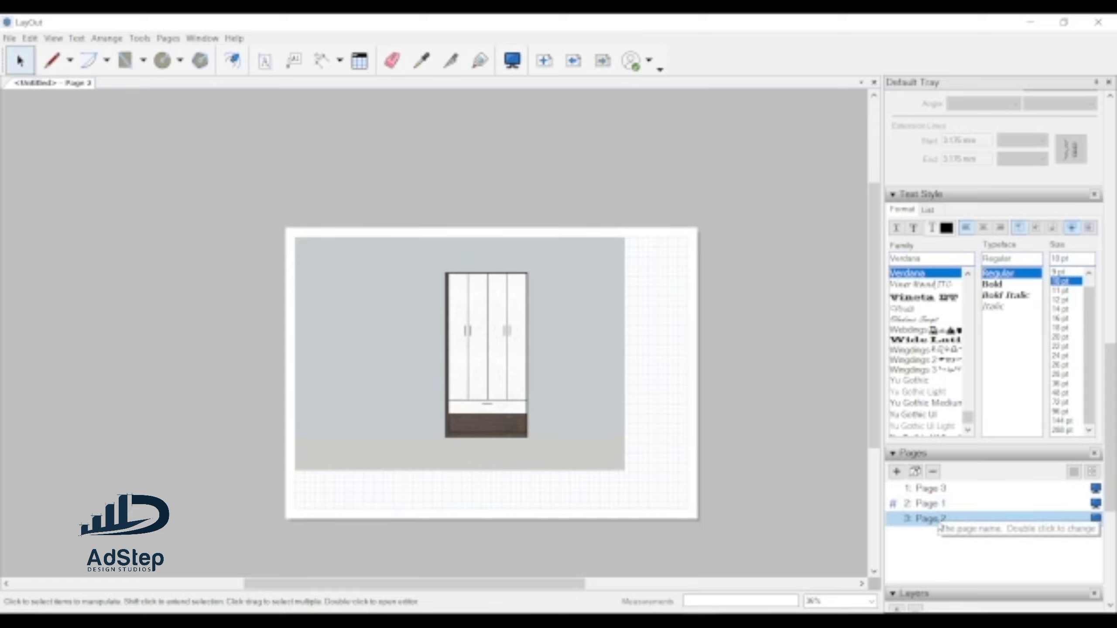
left_click(537, 413)
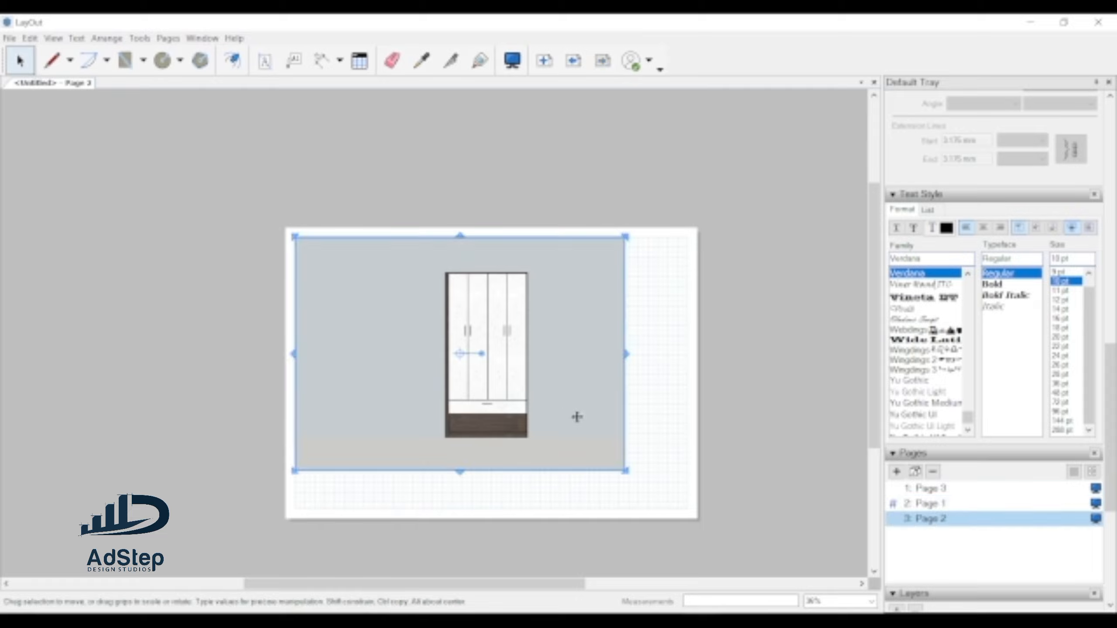
double_click(925, 488)
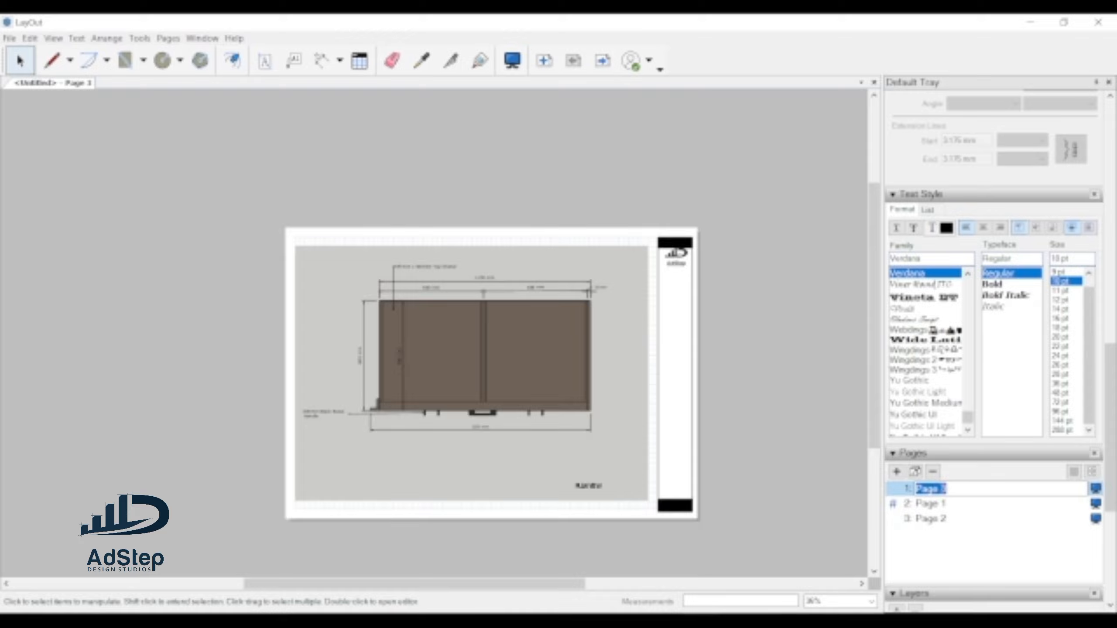
type("pl")
key("Return")
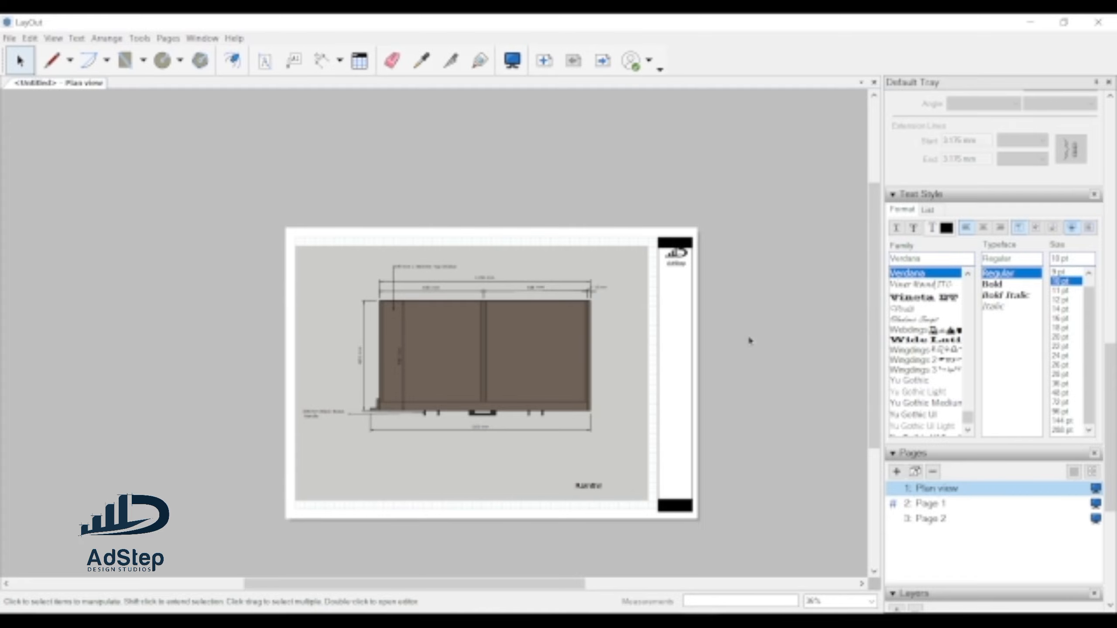
- On Page 1, switch the wardrobe viewport's scene to Plan view 2
left_click(938, 503)
left_click(595, 425)
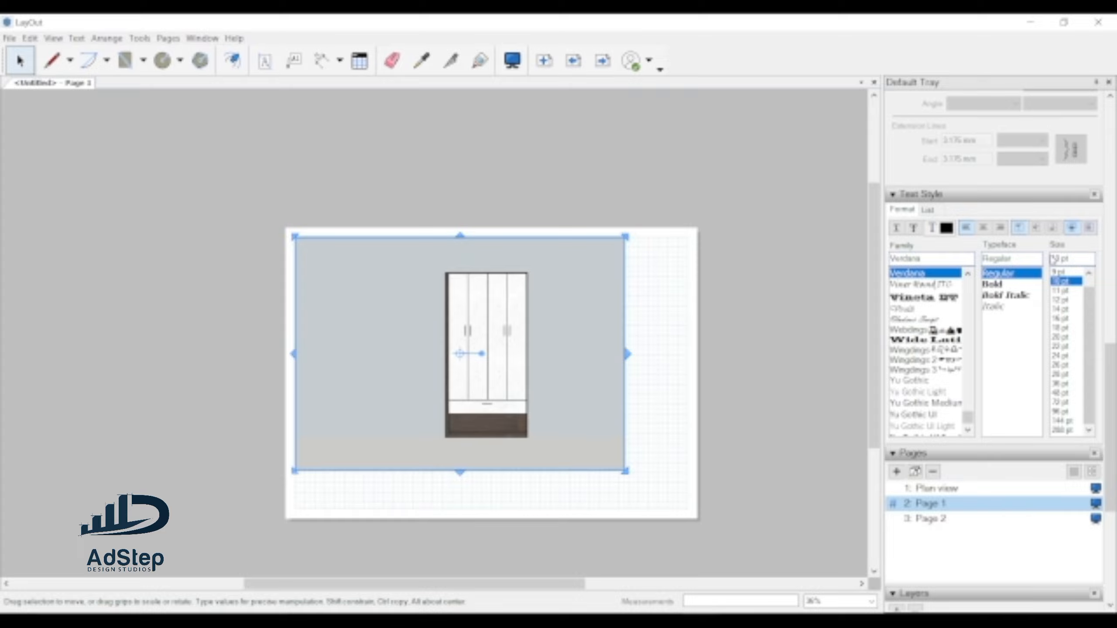
left_click_drag(1110, 381, 1113, 205)
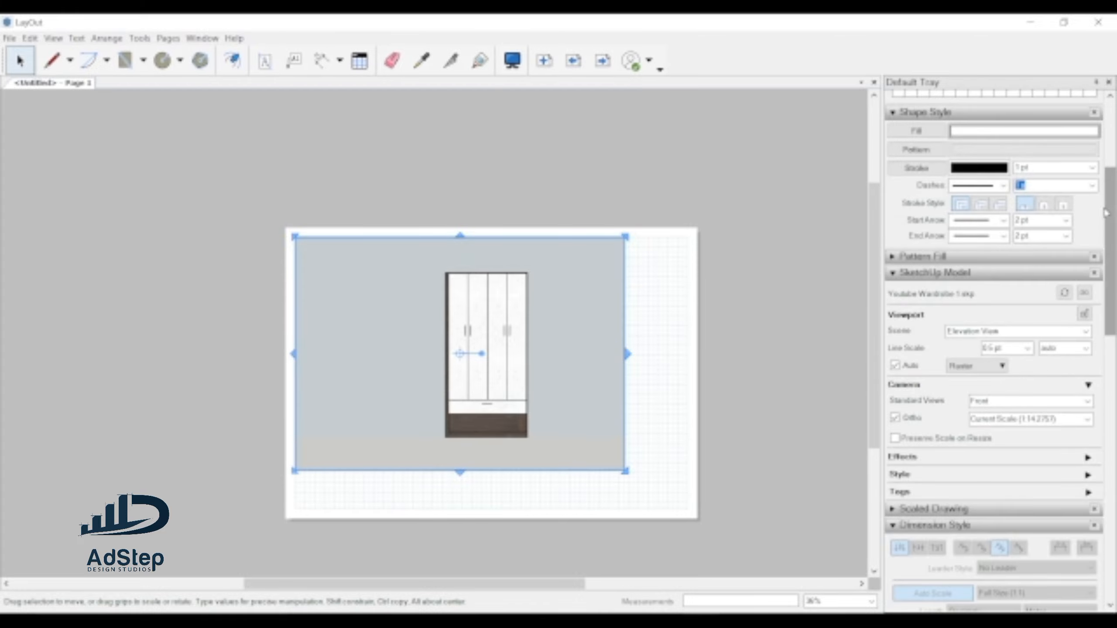
left_click(1084, 331)
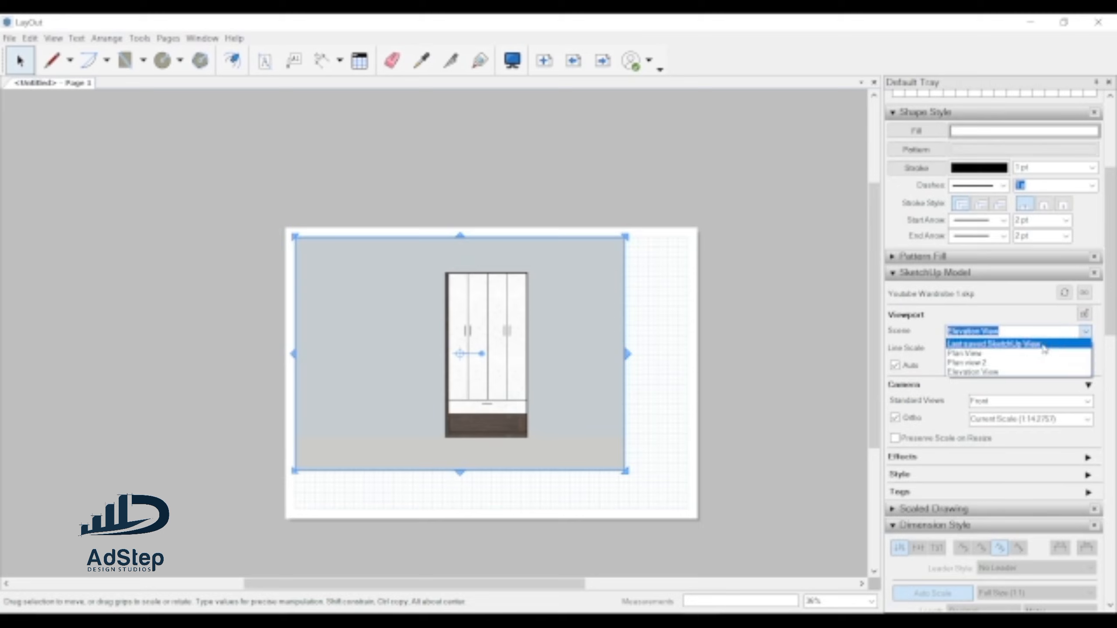
left_click(1010, 363)
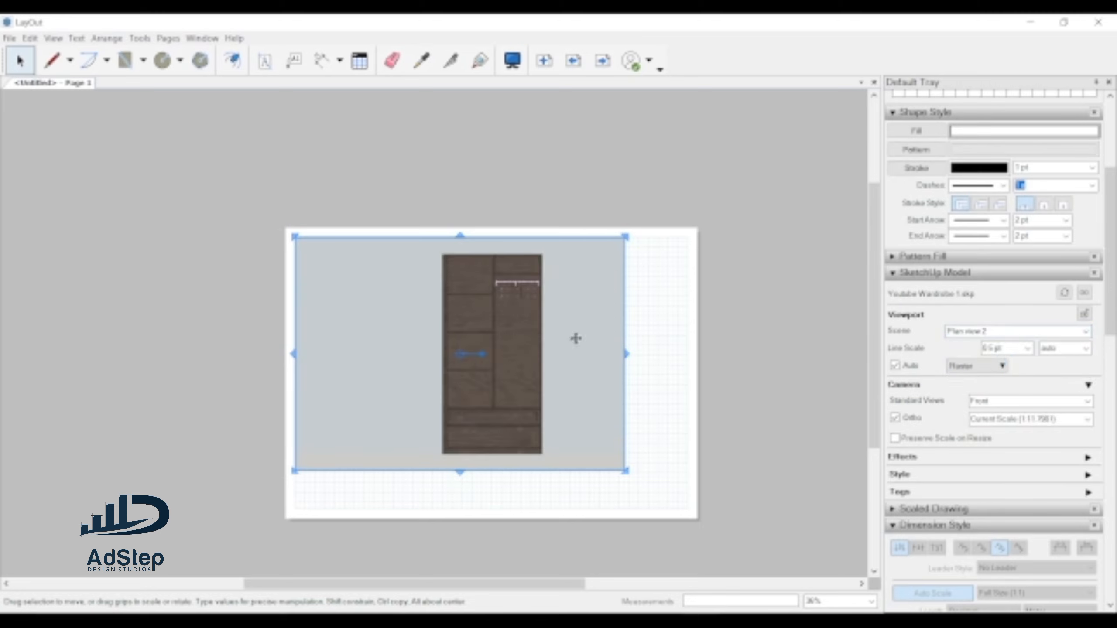
- Enlarge the wardrobe viewport slightly on the page, switch its rendering to Vector, and deselect it
left_click(985, 366)
left_click(981, 381)
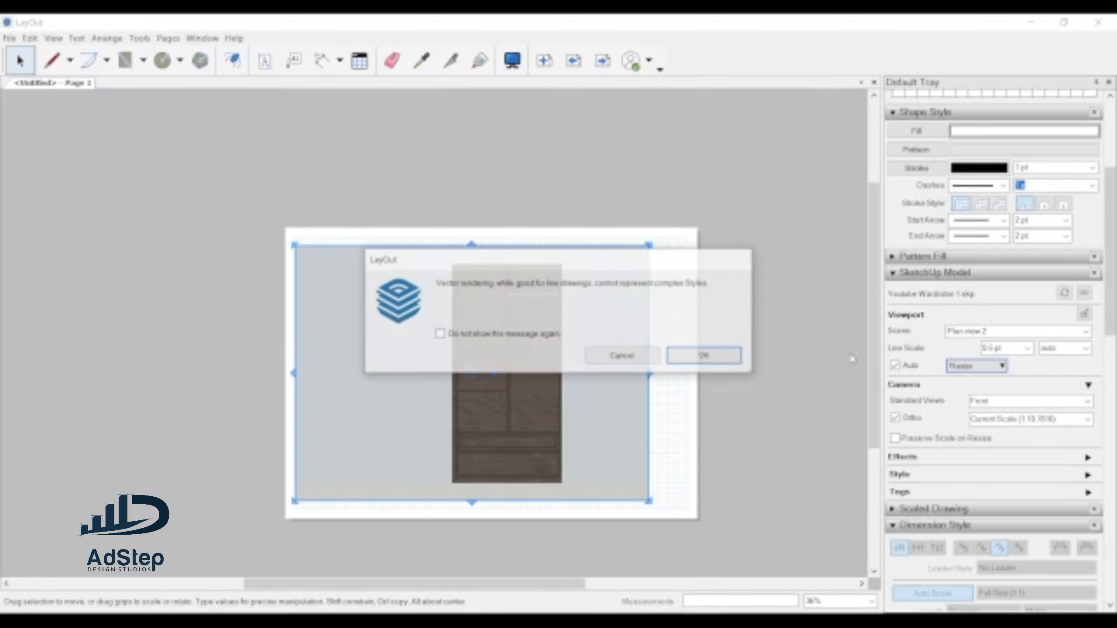
left_click(706, 356)
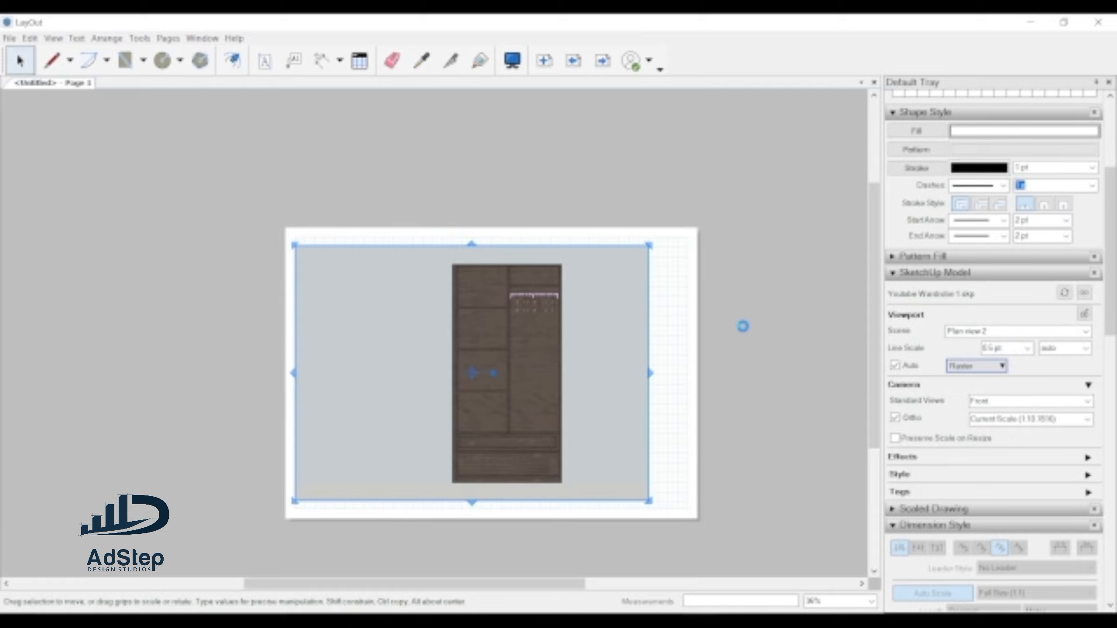
left_click(744, 331)
- Dimension the width of the narrow strip at the wardrobe's left edge, placing the dimension line above its top
scroll(465, 257, "up", 6)
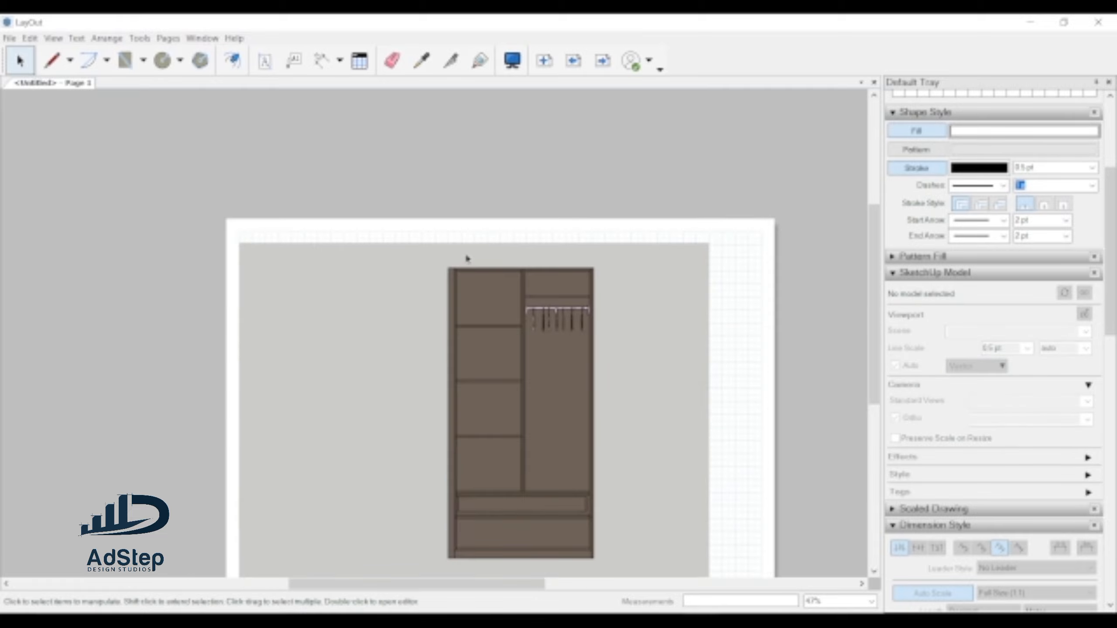
scroll(451, 276, "up", 2)
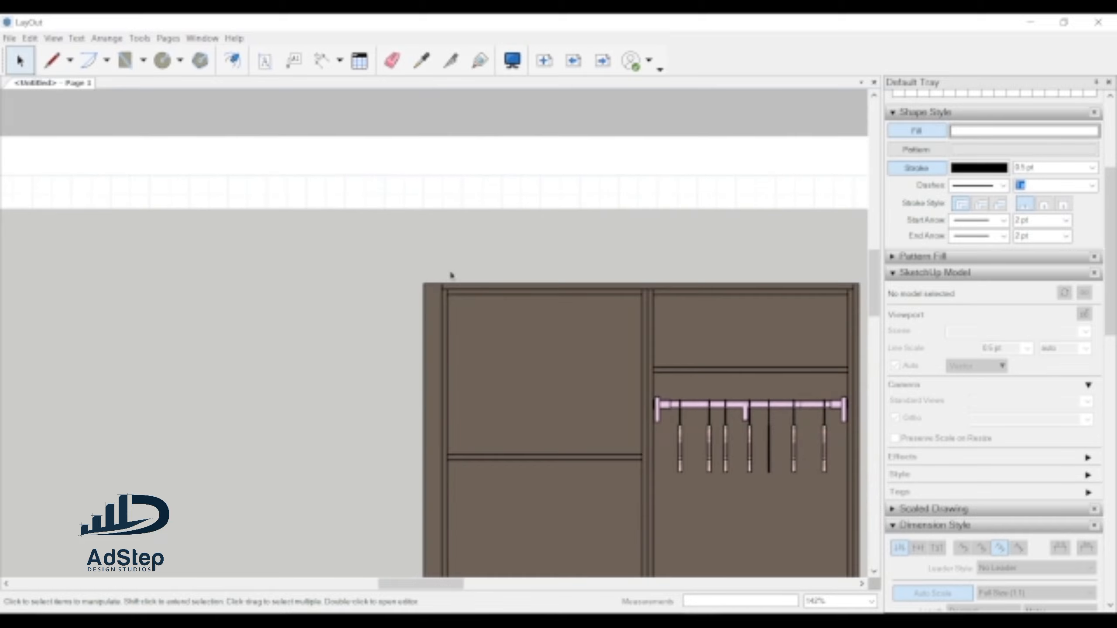
left_click(322, 60)
scroll(468, 269, "up", 1)
scroll(469, 269, "up", 1)
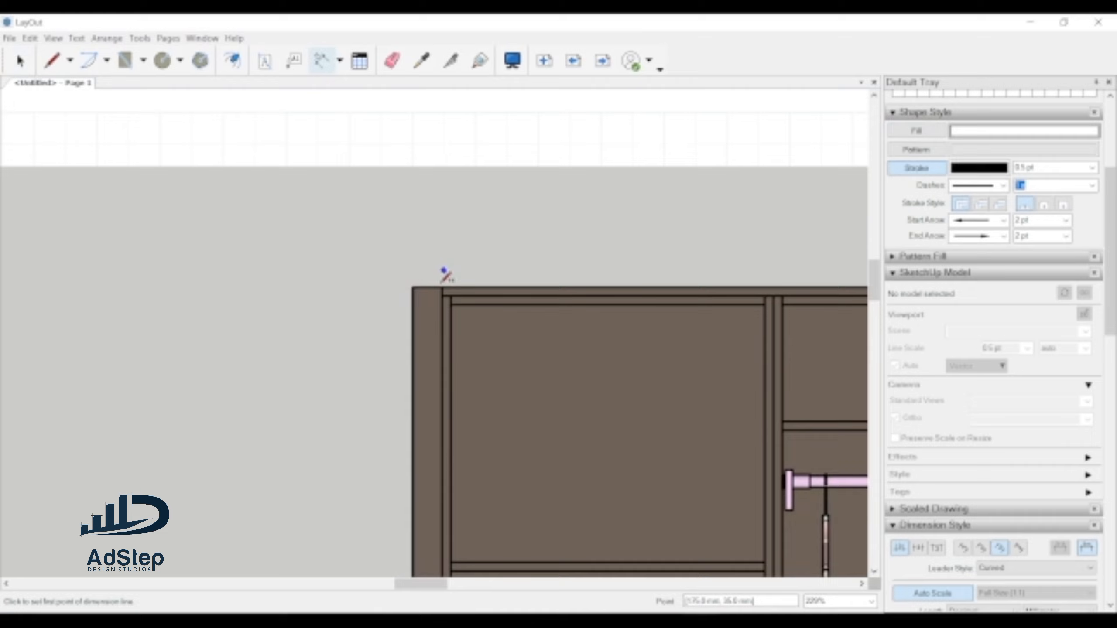
left_click(412, 286)
left_click(448, 286)
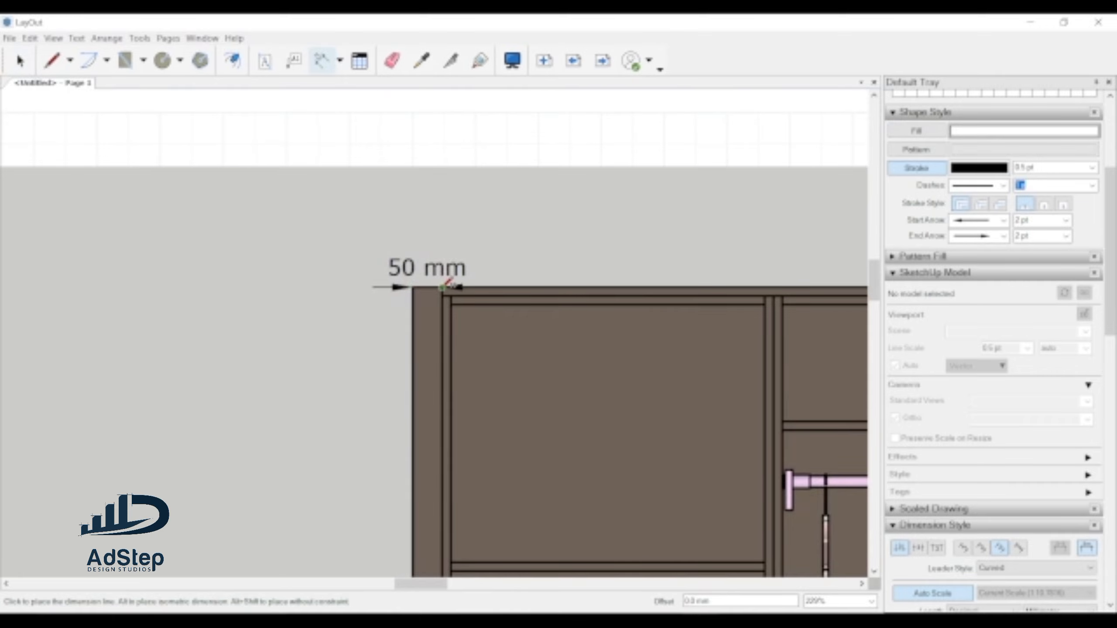
scroll(439, 241, "down", 2)
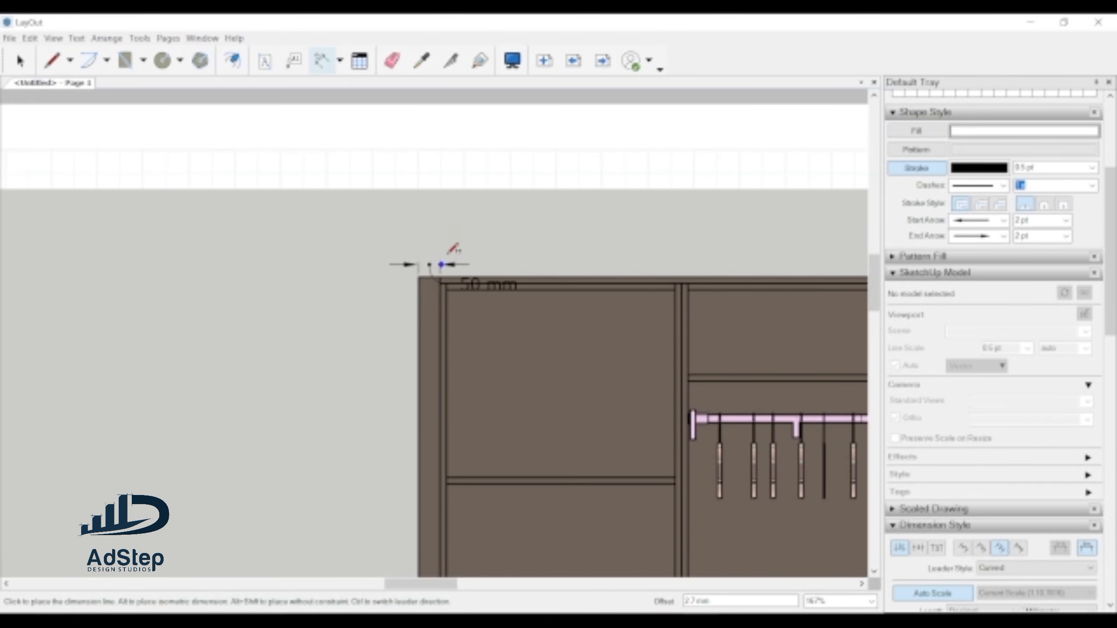
left_click(453, 243)
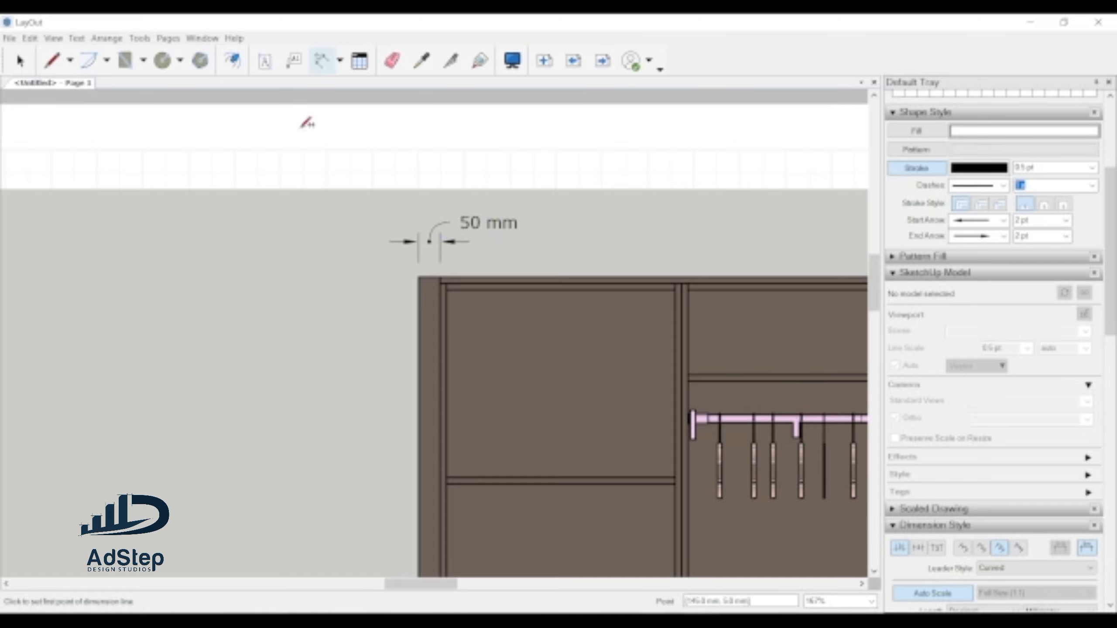
- Dimension the left compartment's width from the strip to the central divider, placing the line above the wardrobe
left_click(440, 277)
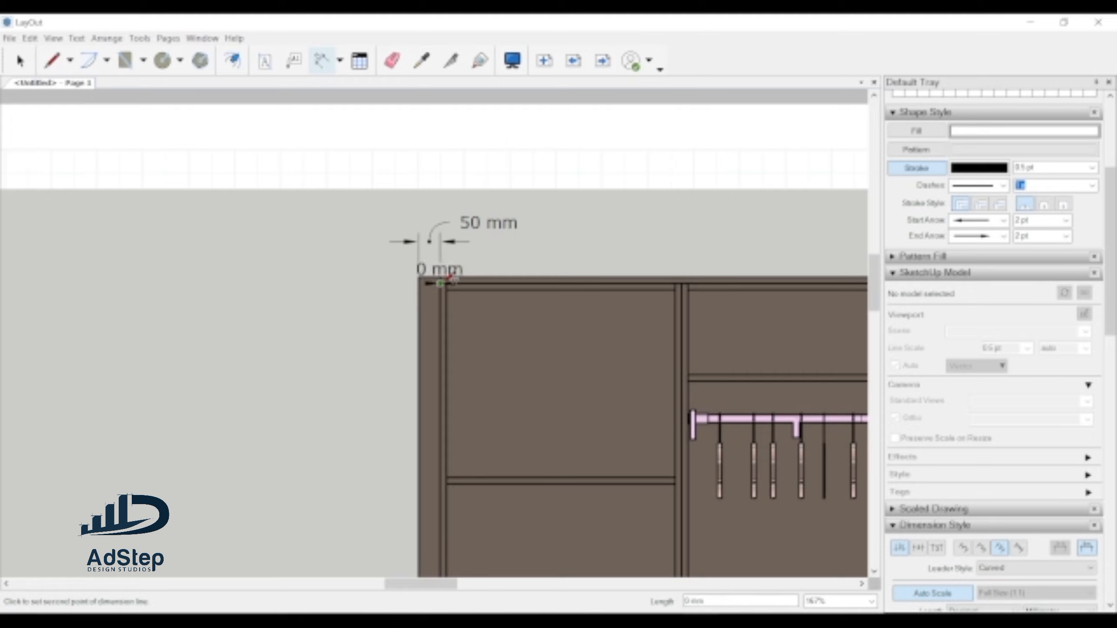
left_click(681, 280)
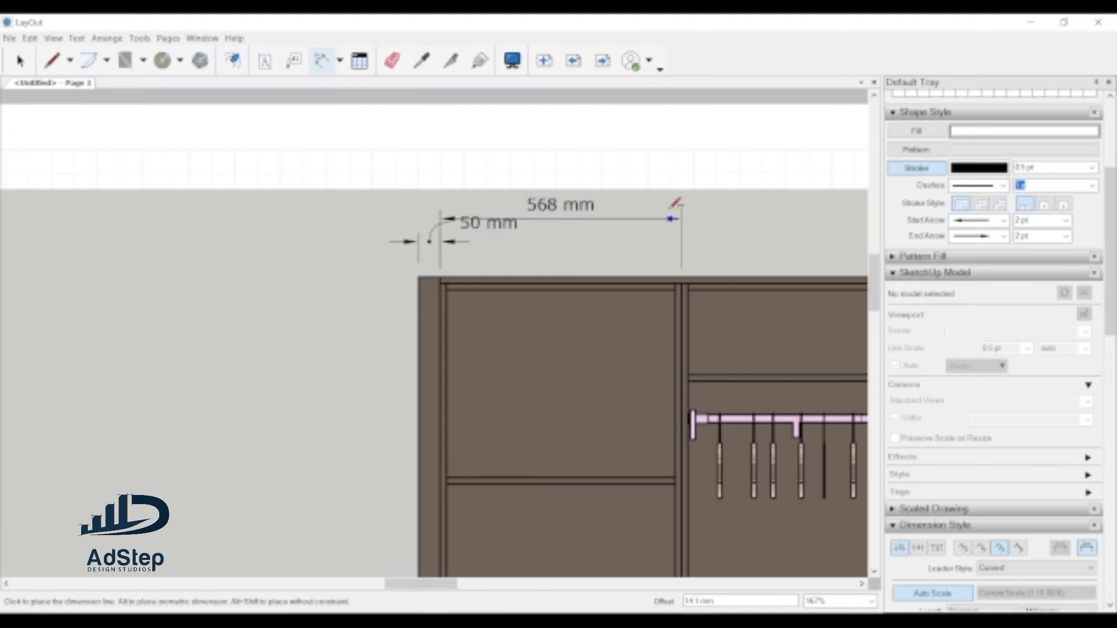
left_click(678, 231)
scroll(385, 211, "down", 3)
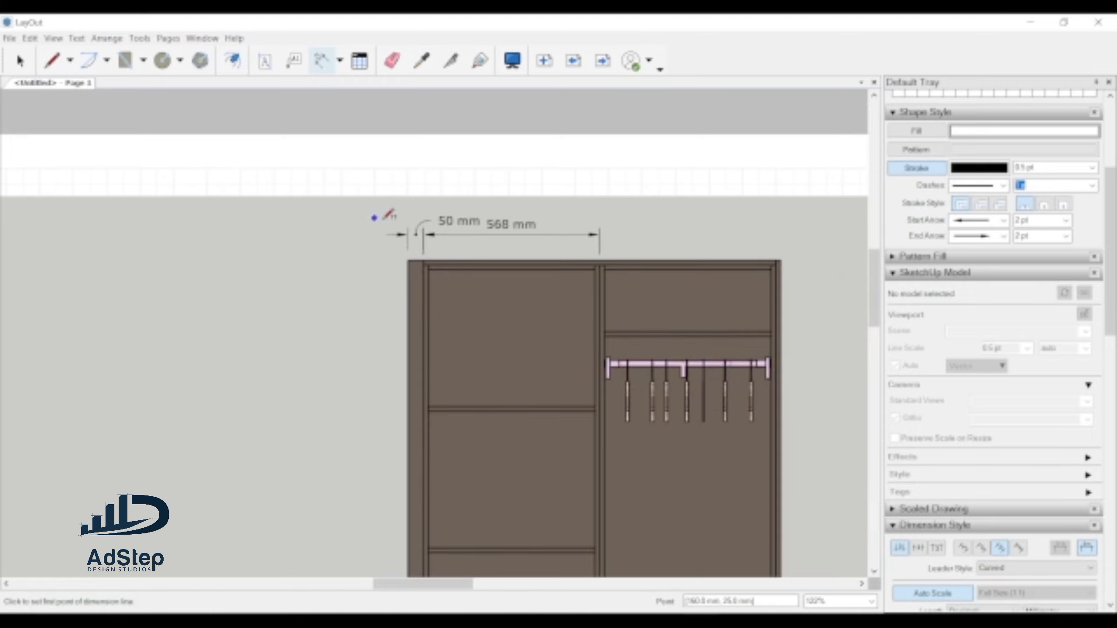
- Dimension the right compartment's width from the central divider to the right side panel, in line with the left compartment's dimension
scroll(631, 263, "up", 4)
left_click(588, 259)
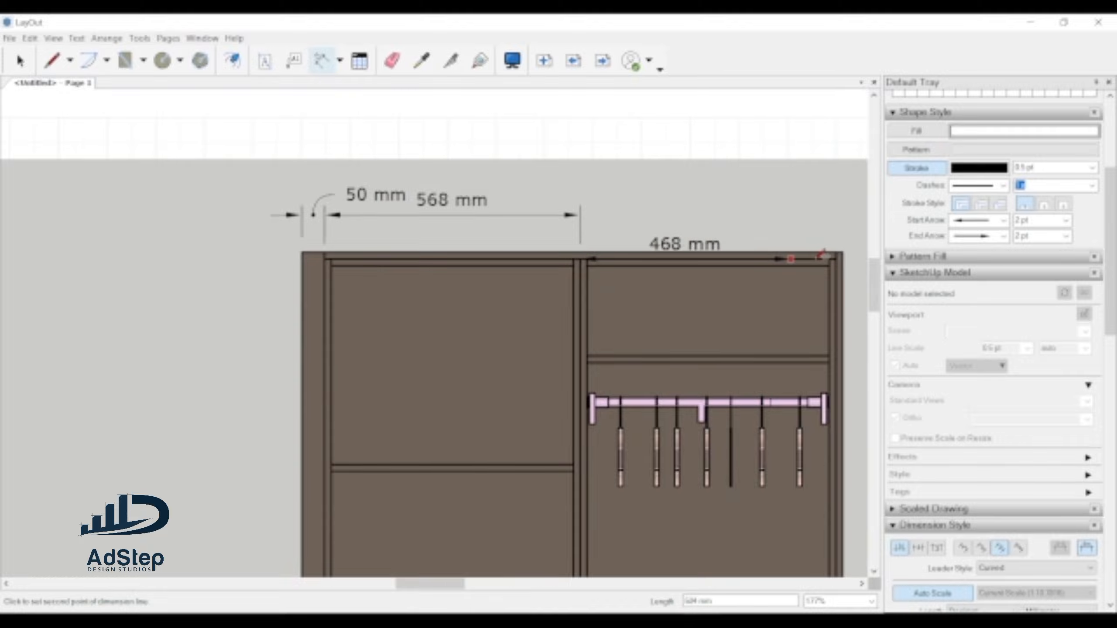
left_click(839, 258)
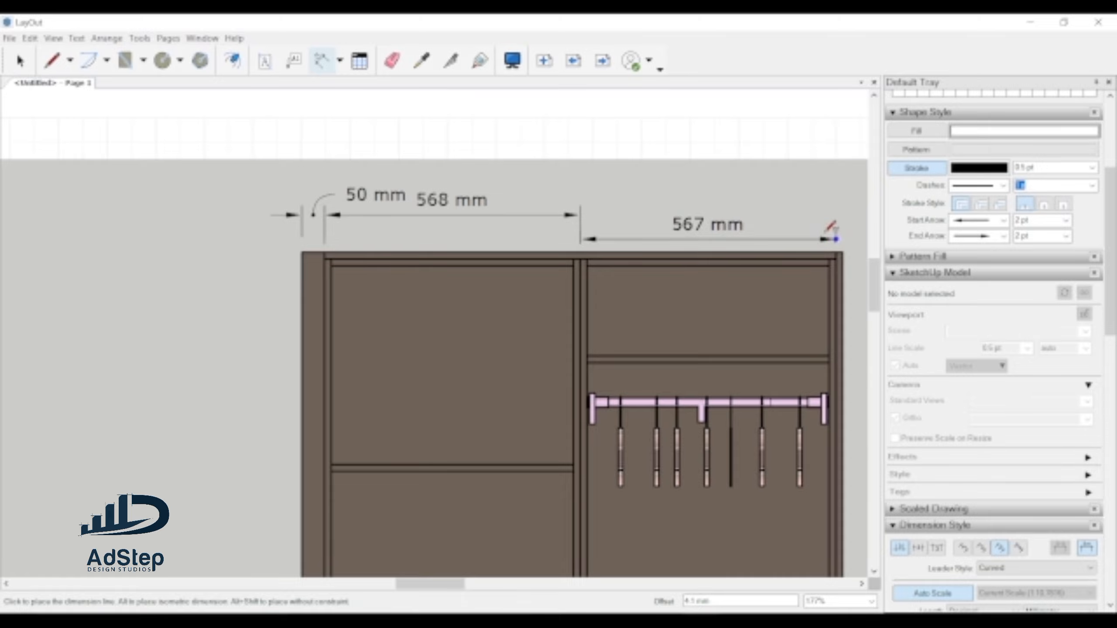
left_click(831, 214)
scroll(451, 267, "down", 2)
- Dimension the thickness of the wardrobe's right side panel, placing the line above the wardrobe beside the right compartment's width dimension
scroll(716, 251, "up", 3)
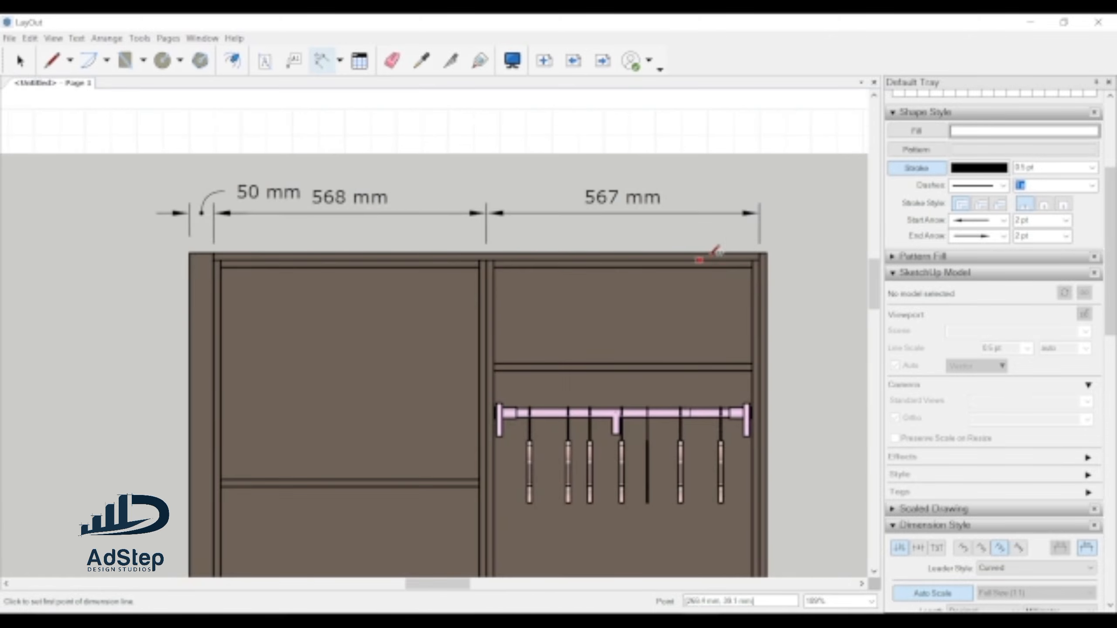
scroll(714, 253, "up", 1)
left_click(764, 266)
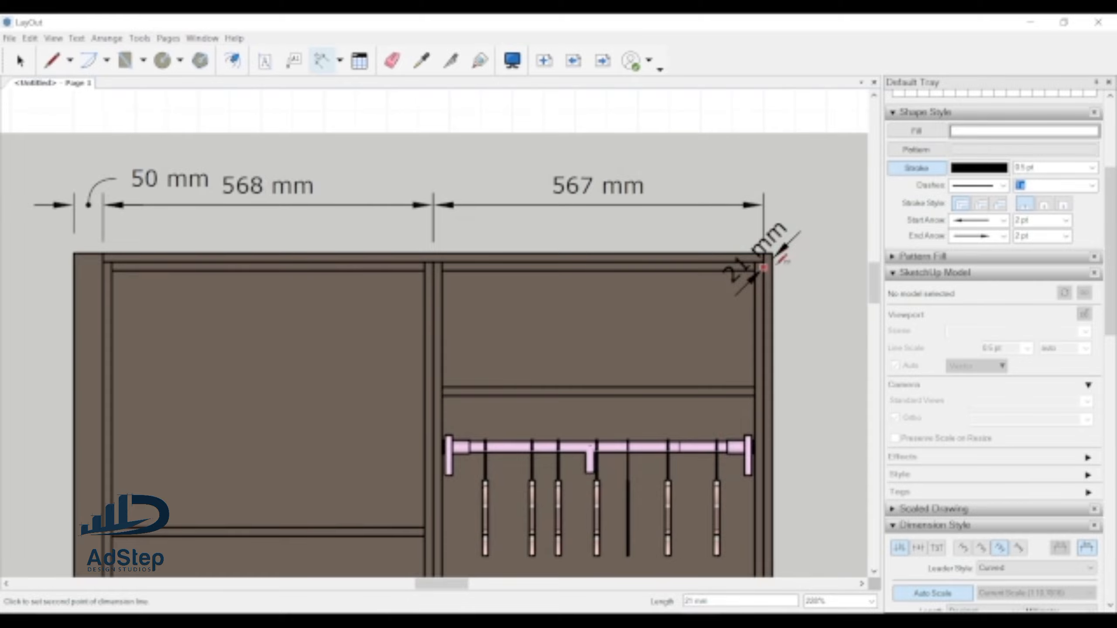
left_click(773, 256)
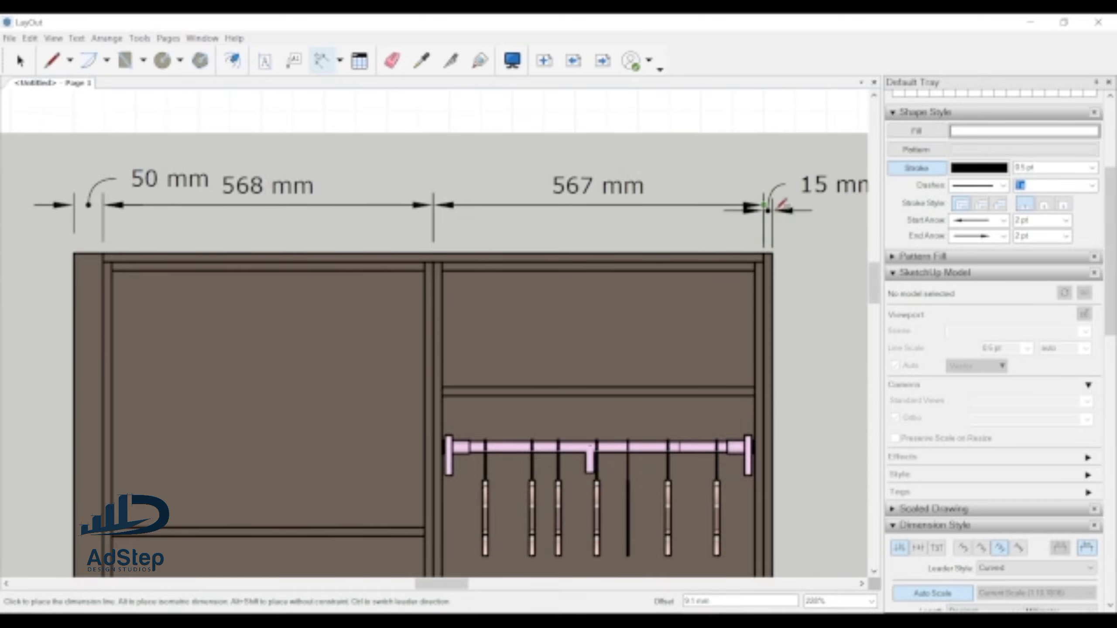
left_click(784, 203)
- Dimension the wardrobe's overall height from its top corner to its base, placing the line outside its left edge
scroll(570, 241, "down", 3)
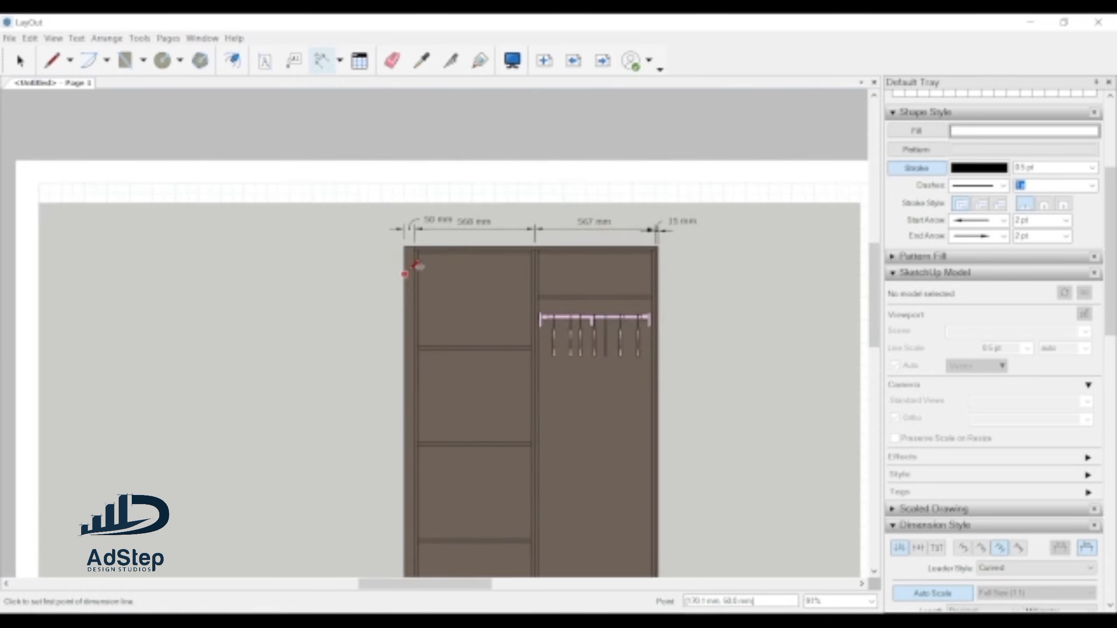
left_click(406, 239)
scroll(409, 246, "down", 2)
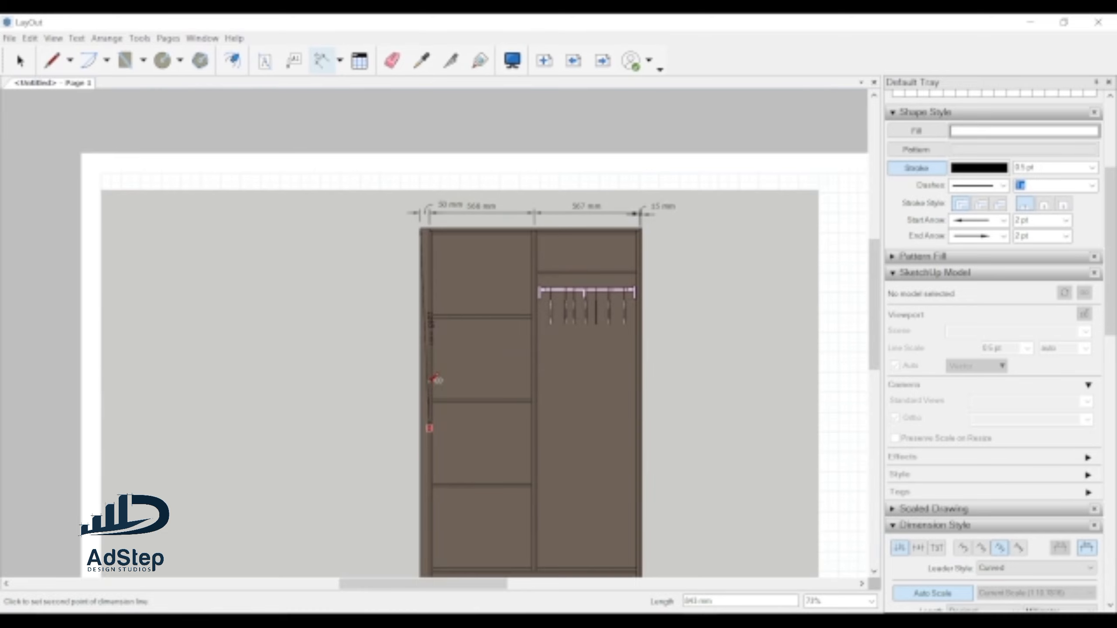
scroll(435, 422, "down", 1)
scroll(420, 502, "down", 1)
scroll(429, 519, "up", 1)
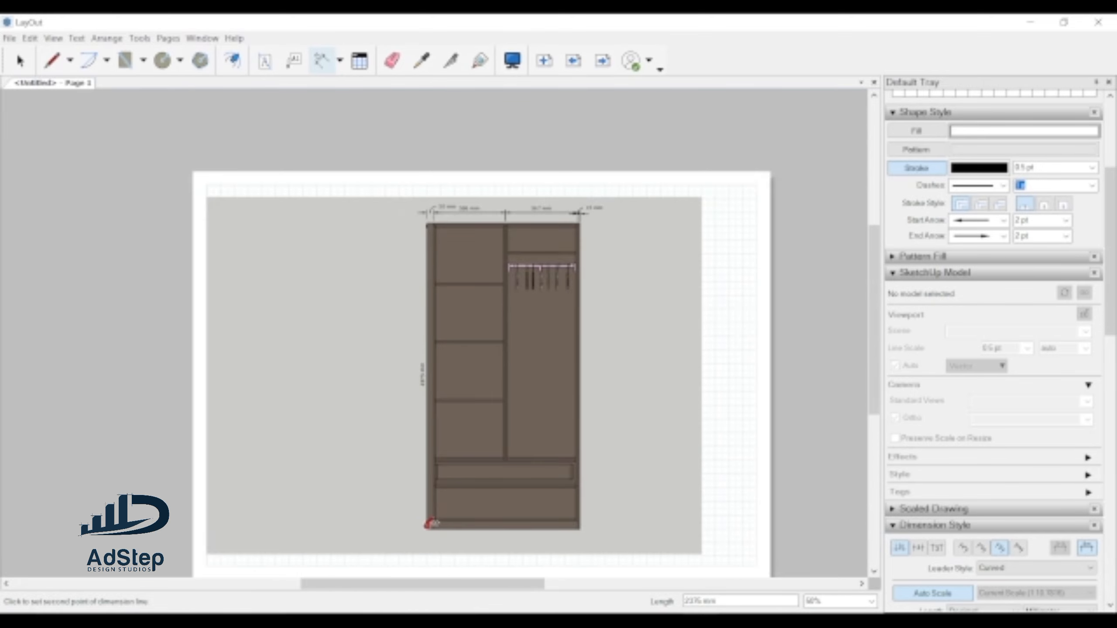
left_click(429, 526)
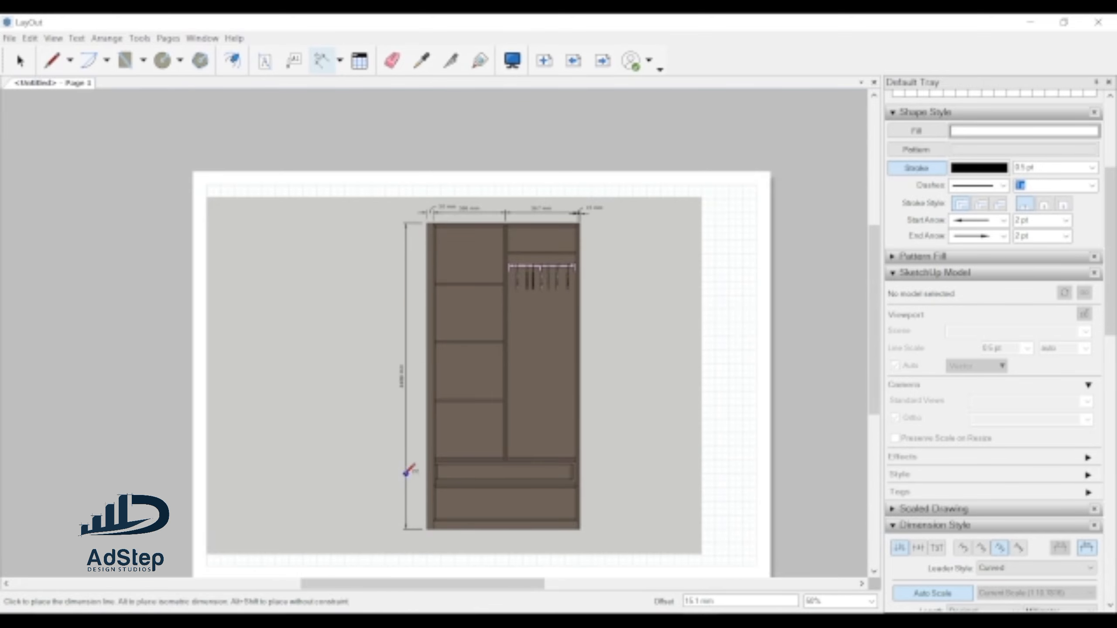
- Dimension the clear height of the left column's top compartment, placing the line inside the compartment
scroll(581, 250, "up", 2)
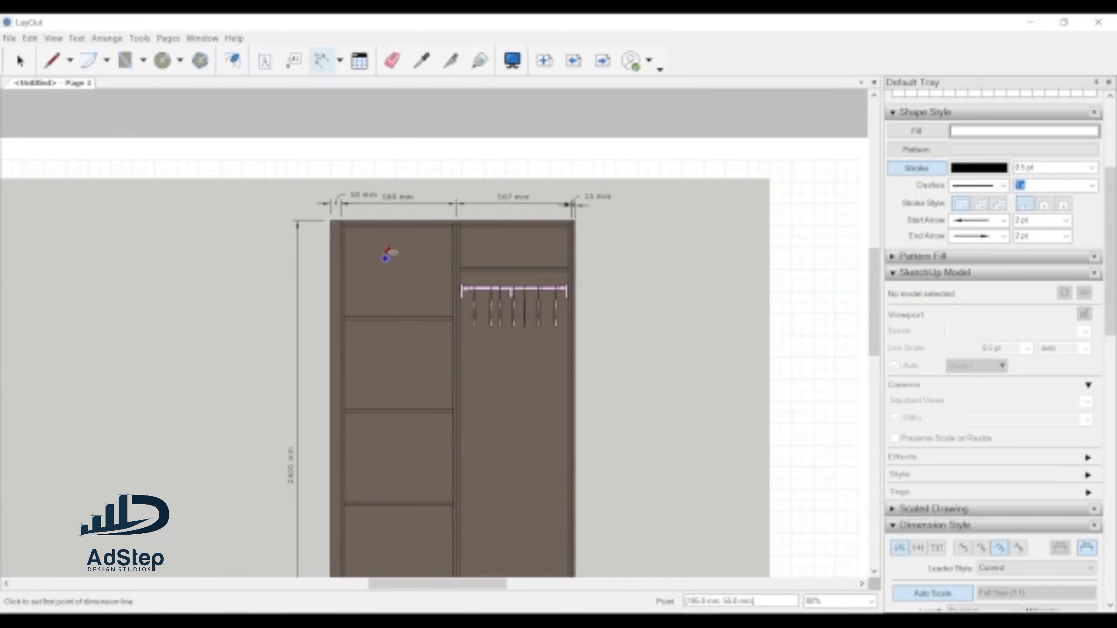
scroll(387, 249, "up", 2)
scroll(348, 214, "up", 3)
left_click(317, 210)
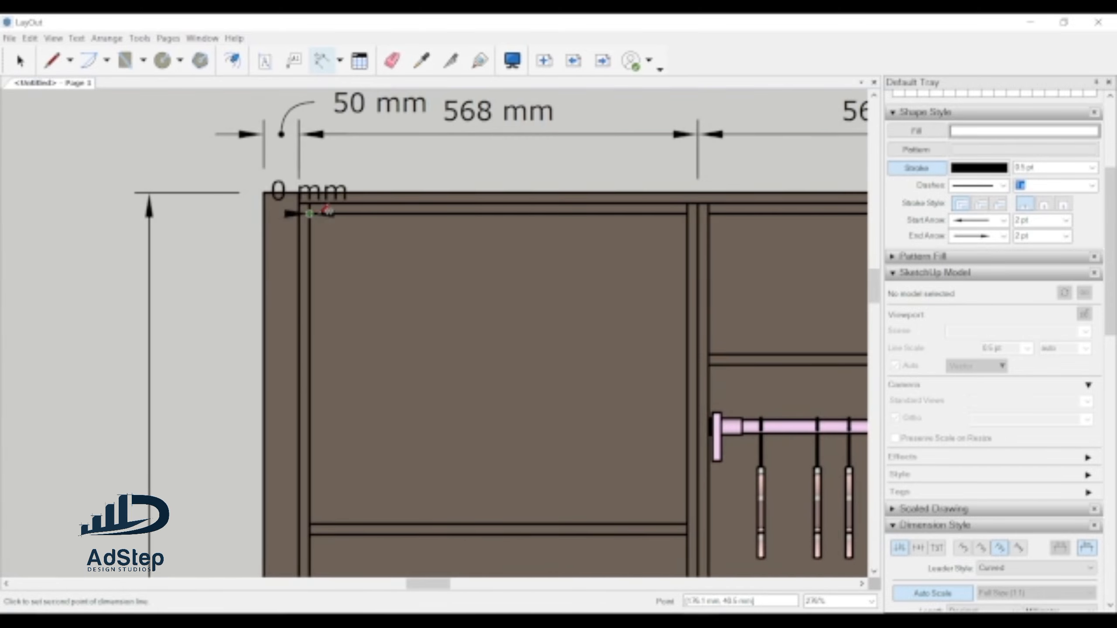
scroll(325, 211, "down", 1)
left_click(319, 437)
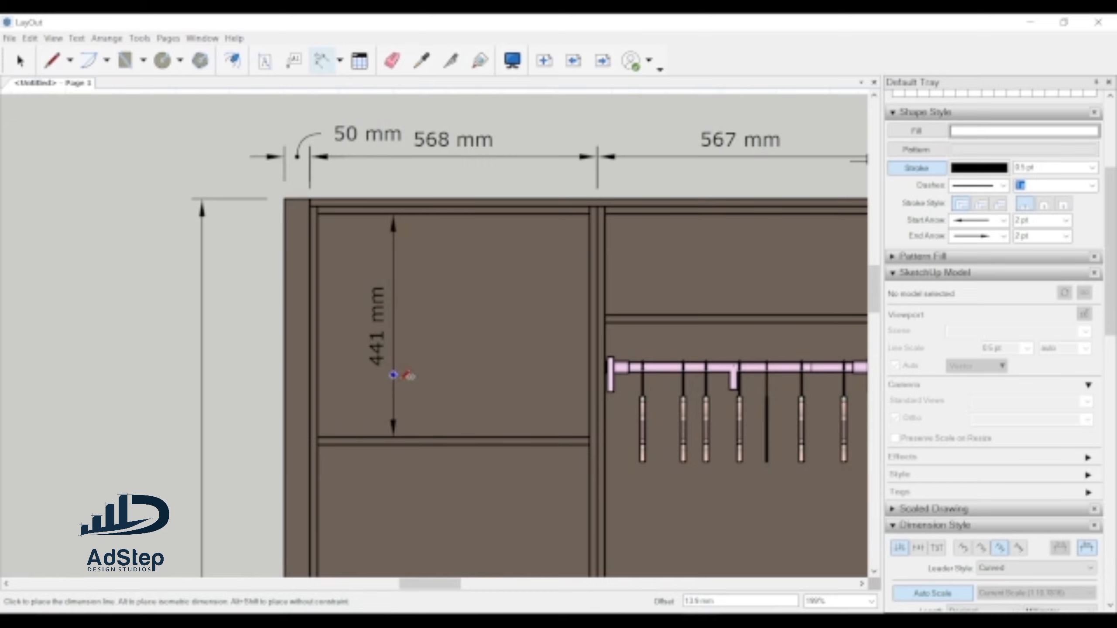
left_click(403, 377)
- Dimension the clear height of the left column's second compartment, in line with the top compartment's height dimension
scroll(404, 253, "down", 3)
left_click(354, 324)
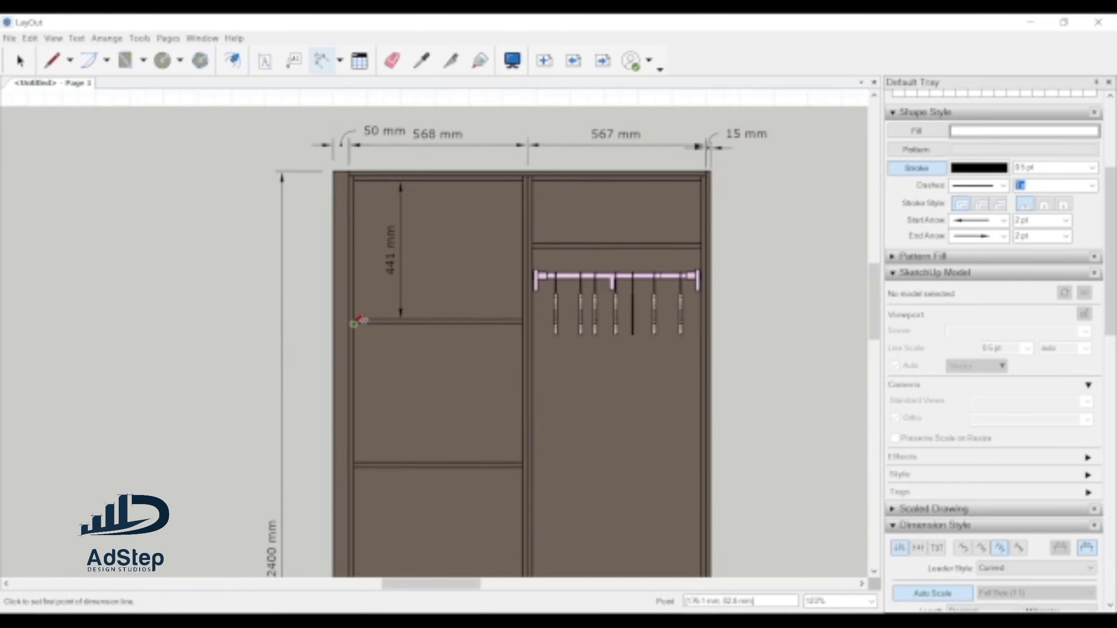
left_click(356, 462)
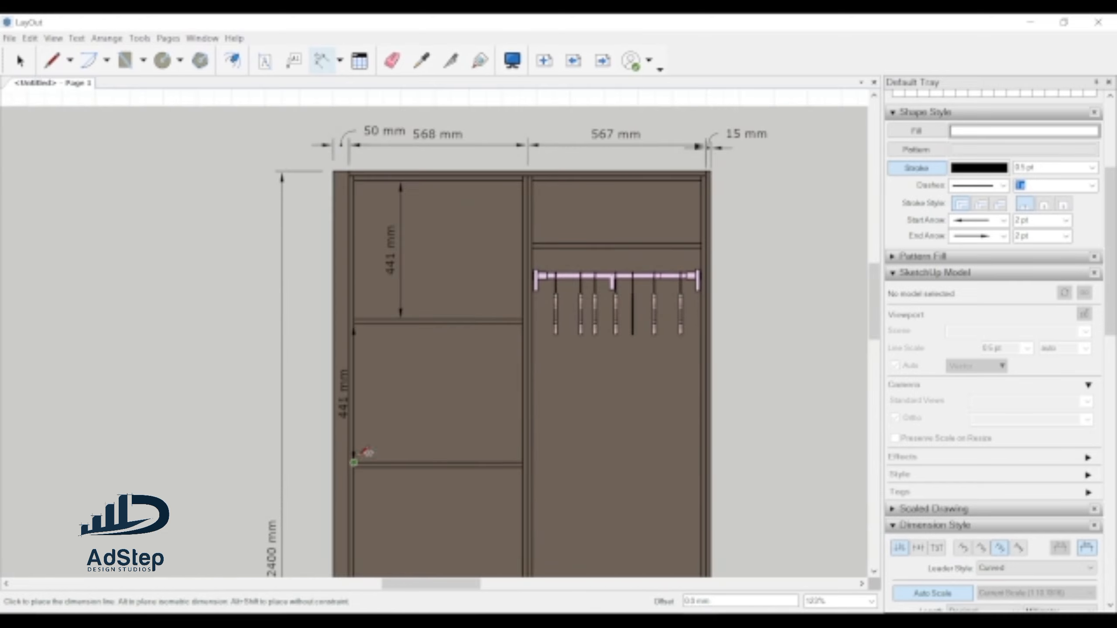
left_click(400, 417)
- Dimension the clear height of the left column's third compartment, aligned with the two height dimensions above it
scroll(399, 308, "down", 3)
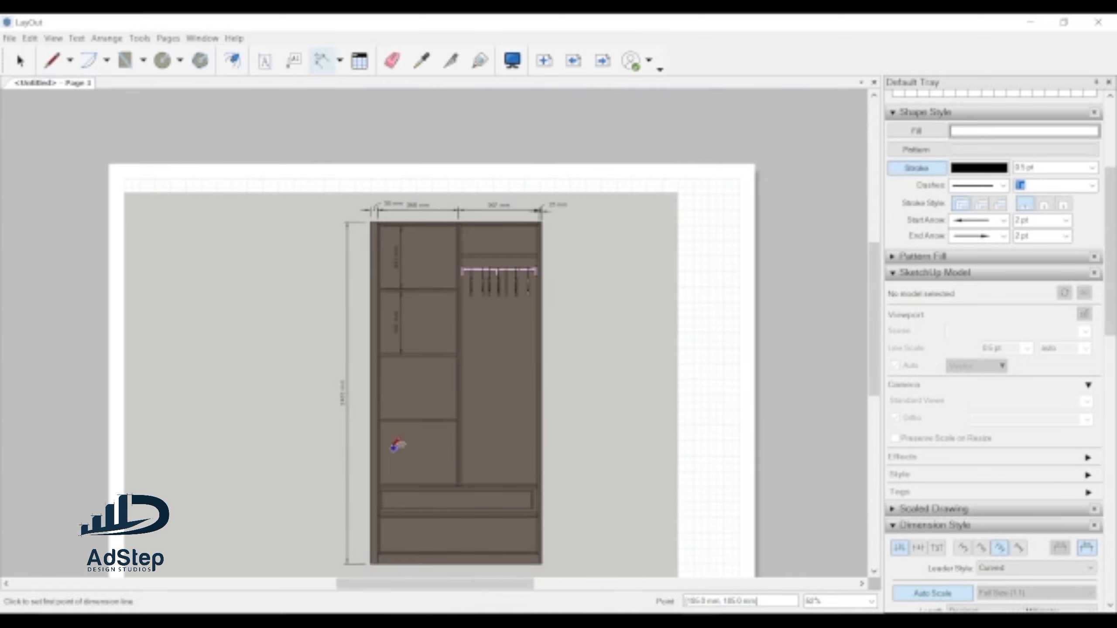
scroll(386, 301, "up", 1)
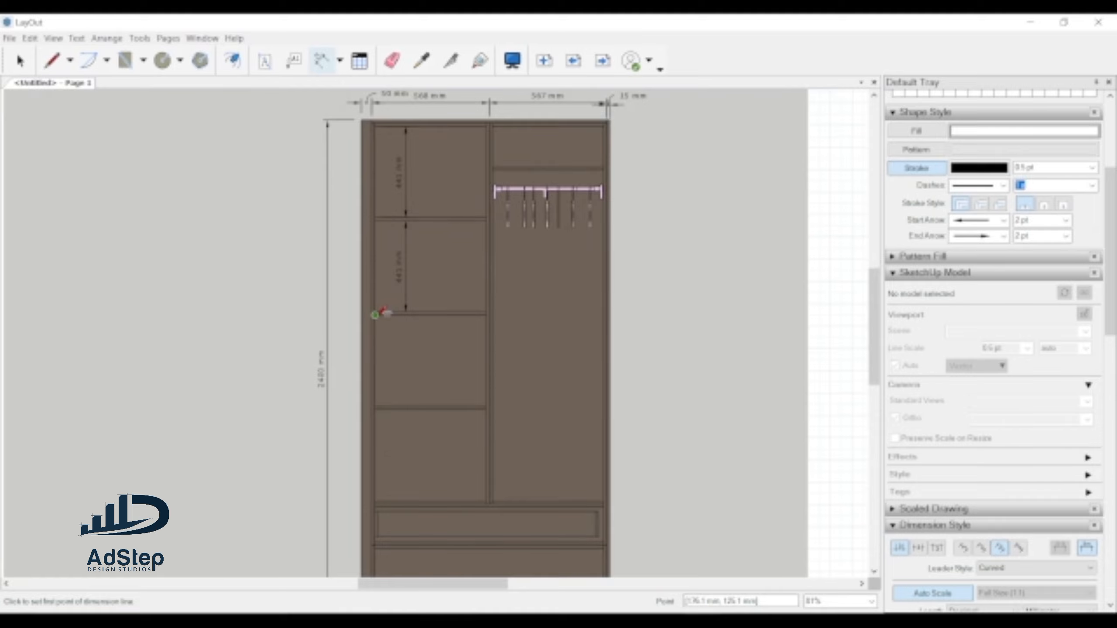
left_click(375, 316)
left_click(376, 407)
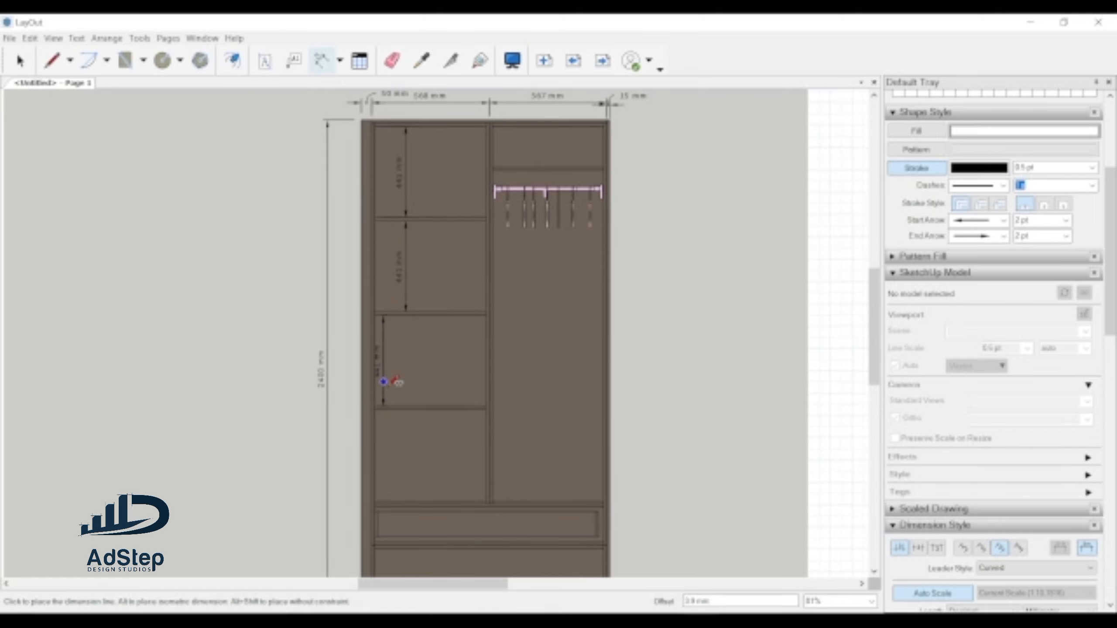
left_click(394, 382)
- Dimension the clear height of the left column's lowest compartment above the drawer, in line with the other shelf heights
scroll(417, 281, "down", 3)
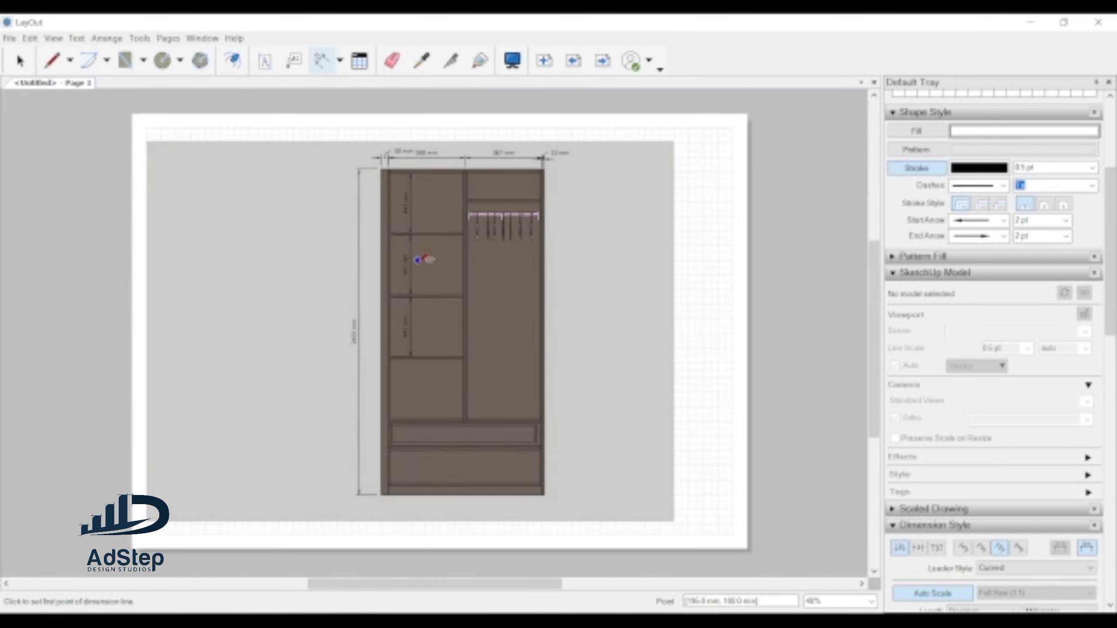
scroll(412, 338, "up", 1)
scroll(412, 338, "up", 2)
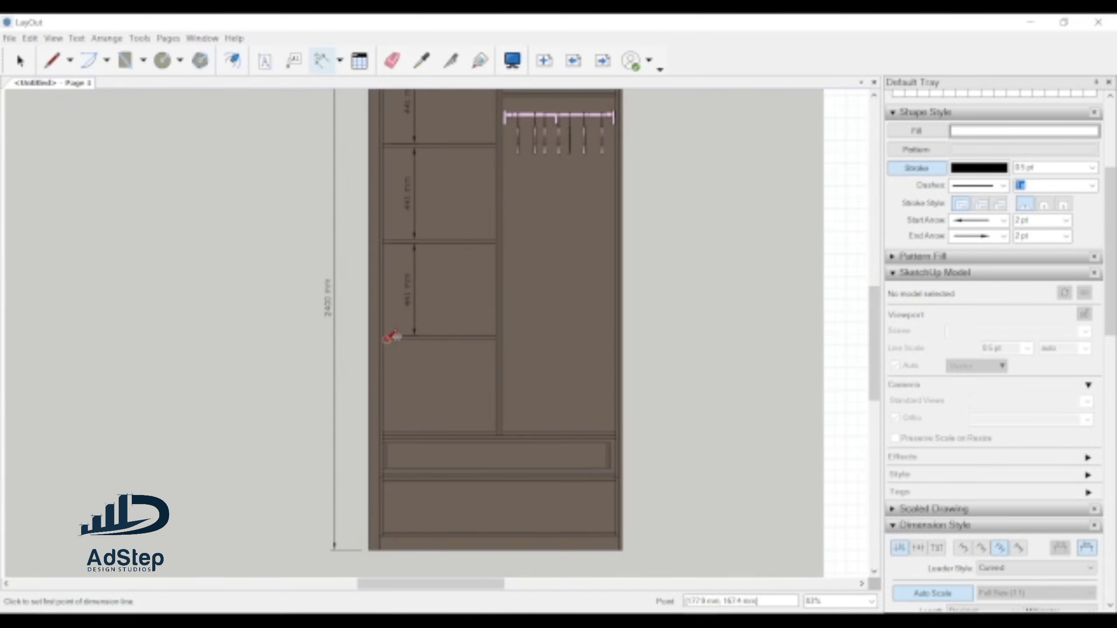
left_click(383, 337)
left_click(383, 427)
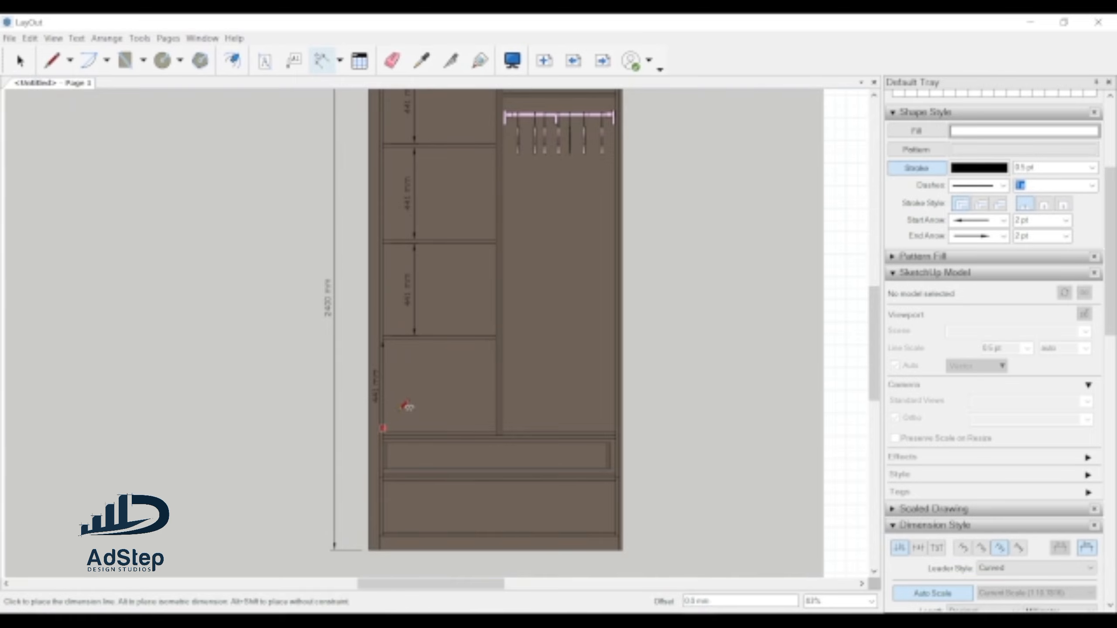
left_click(412, 400)
- Dimension the drawer's height along its left end, placing the line in the same column as the shelf height dimensions
scroll(413, 409, "up", 3)
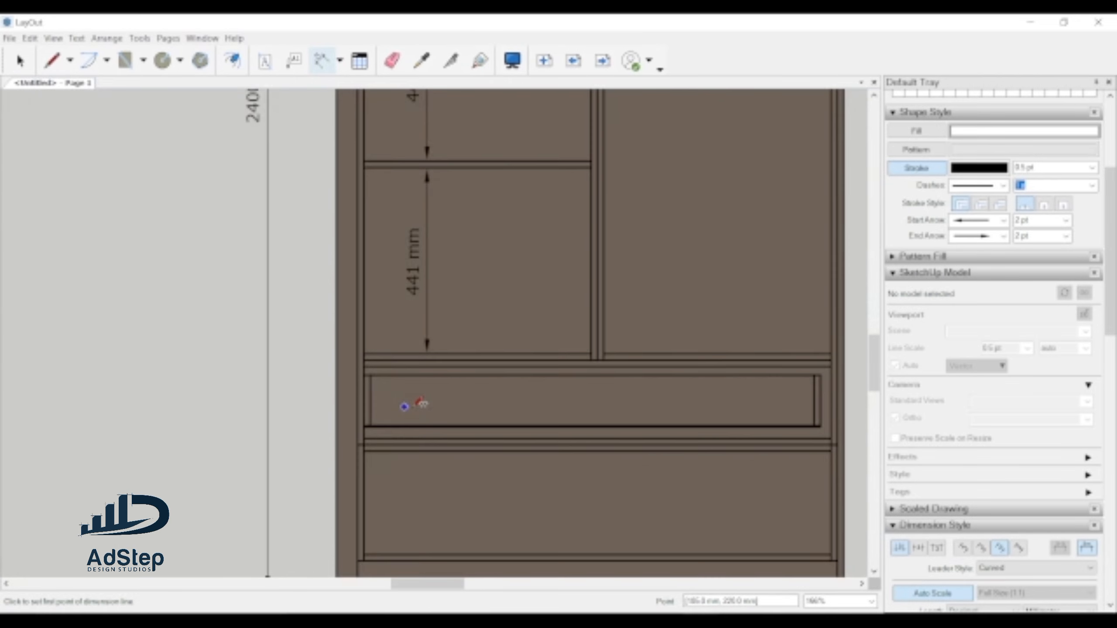
scroll(419, 403, "up", 4)
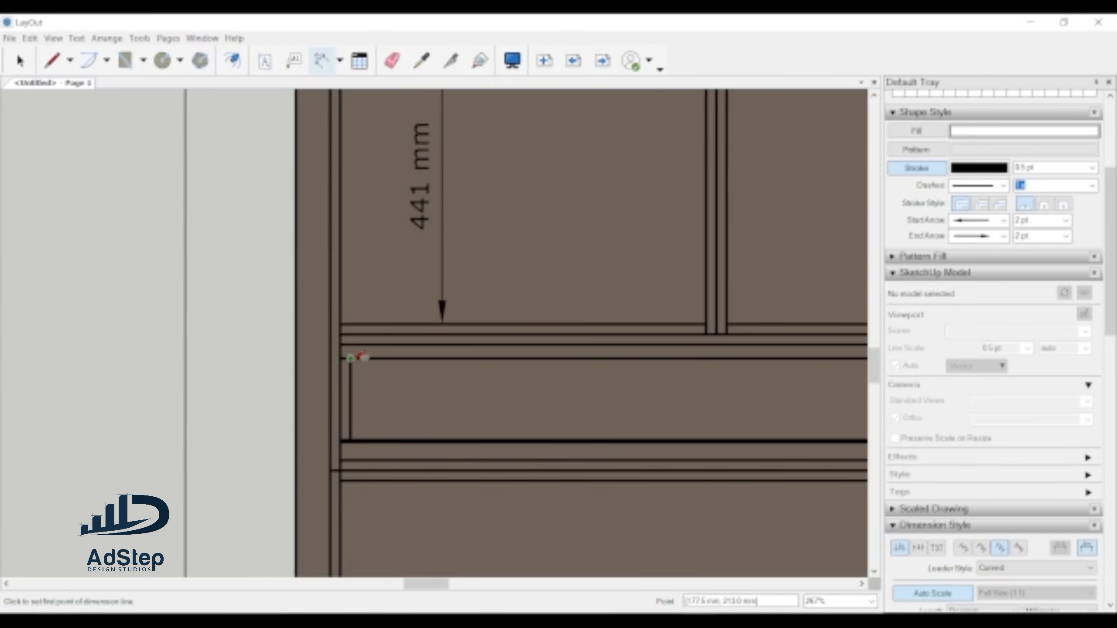
left_click(351, 358)
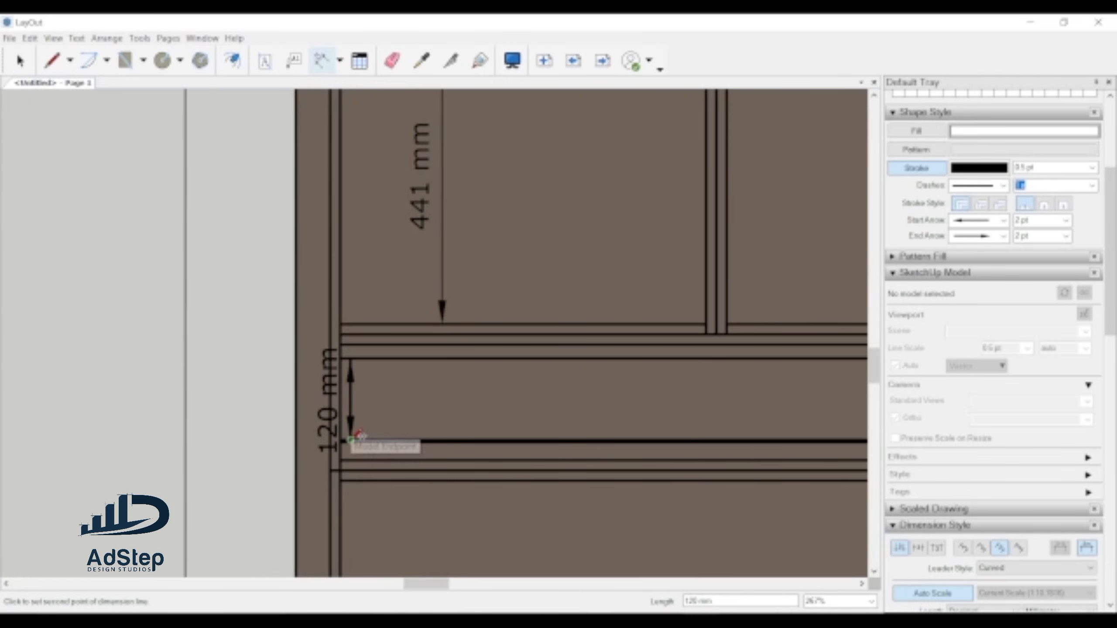
left_click(350, 439)
left_click(442, 407)
- Dimension the clear height of the bottom compartment below the drawer, placing the line directly under the drawer's height dimension
scroll(411, 307, "down", 3)
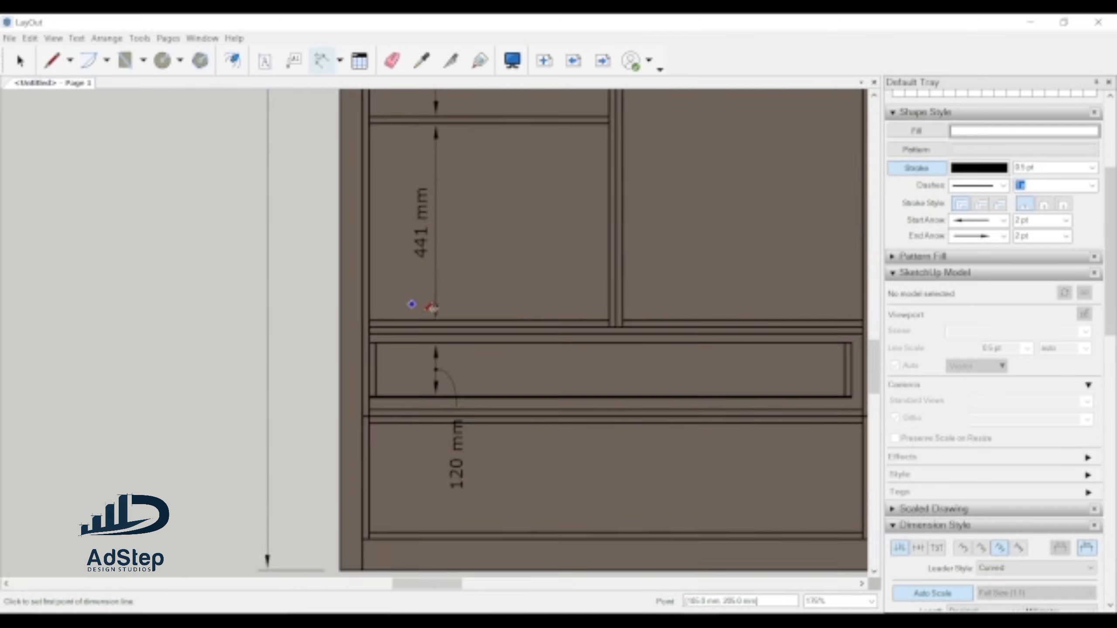
scroll(434, 444, "up", 3)
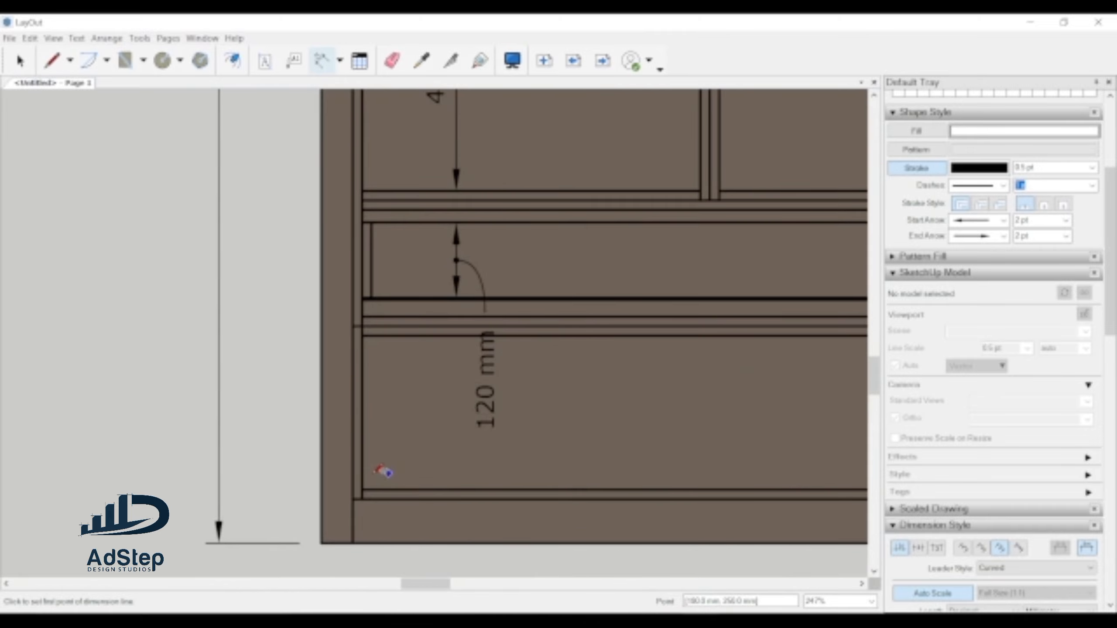
left_click(362, 497)
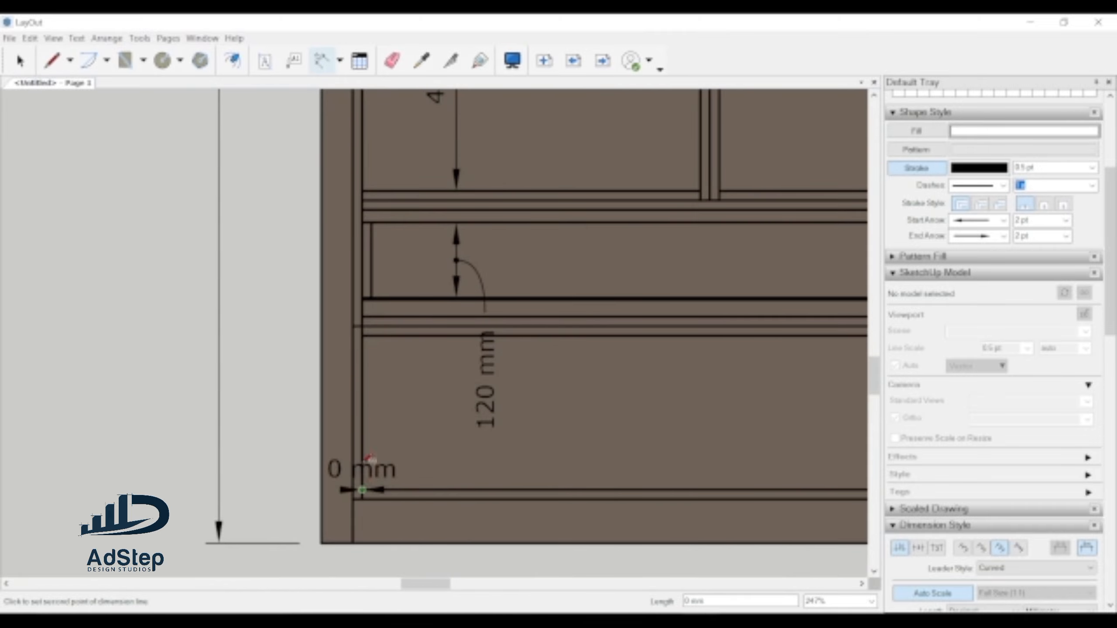
left_click(361, 335)
scroll(395, 341, "down", 2)
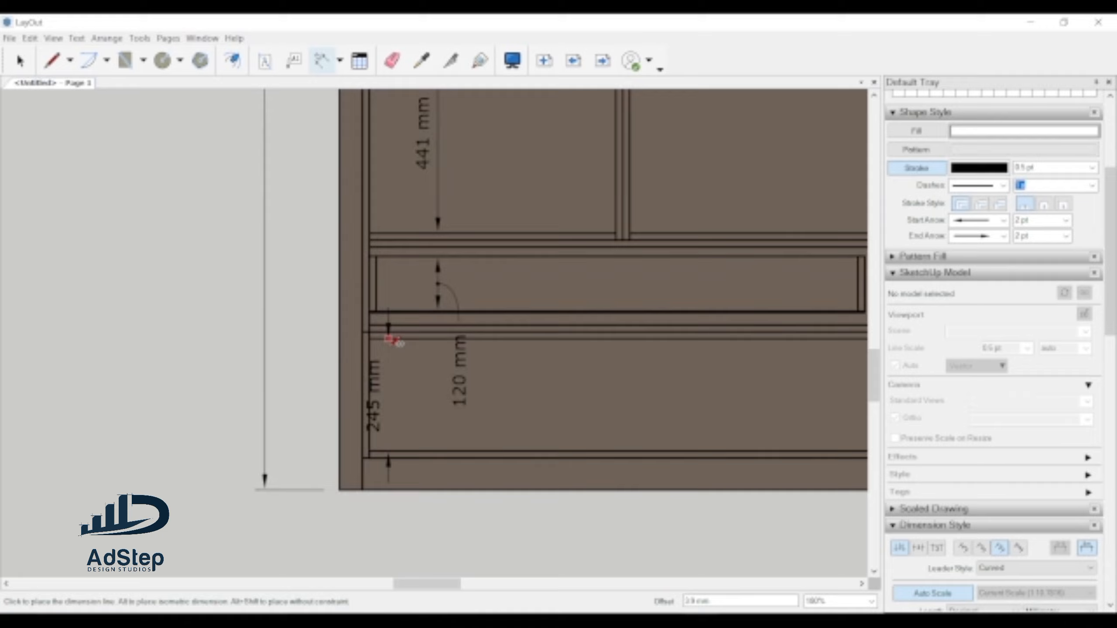
left_click(440, 364)
- Dimension the clear height of the right column's top compartment above the hanging rail, placing the line inside the compartment
scroll(433, 374, "down", 2)
scroll(461, 370, "up", 1)
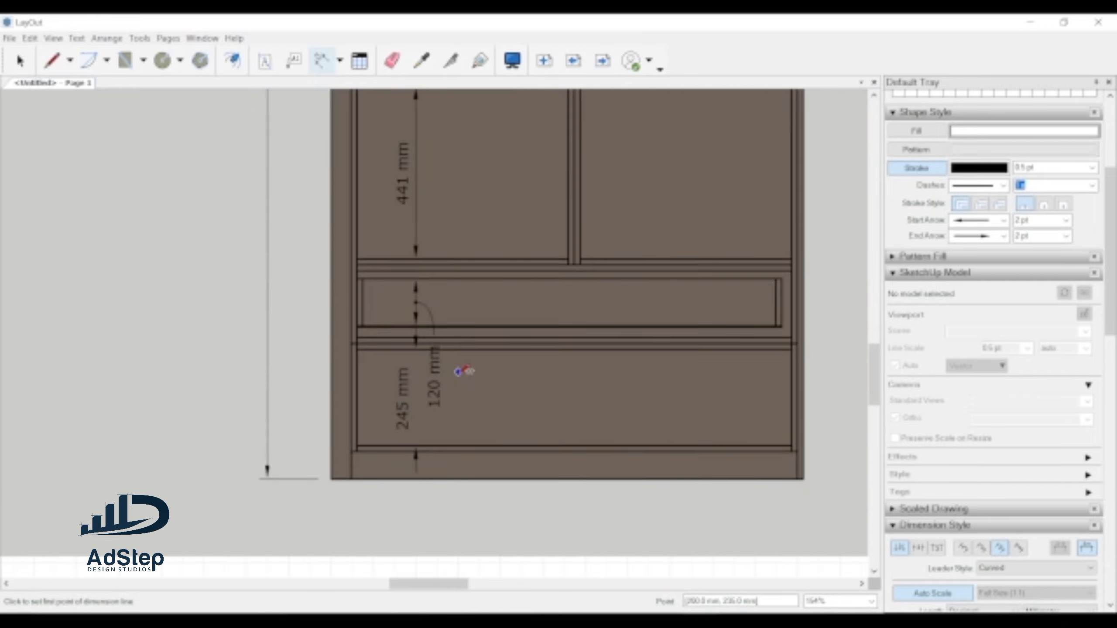
scroll(455, 371, "up", 1)
scroll(379, 472, "down", 4)
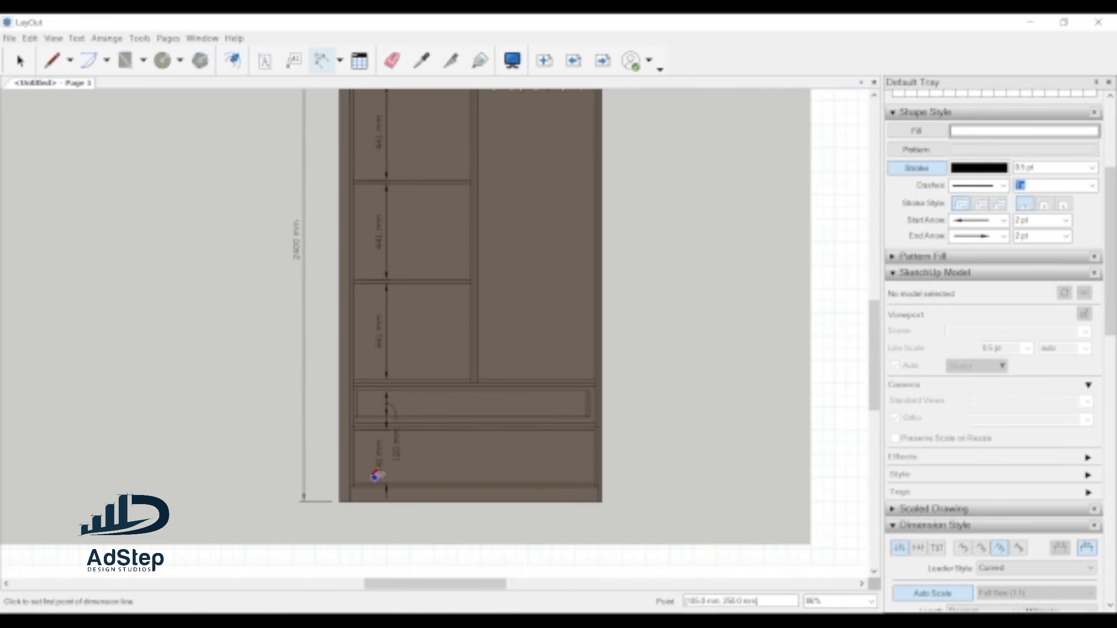
scroll(451, 402, "down", 2)
scroll(506, 117, "up", 4)
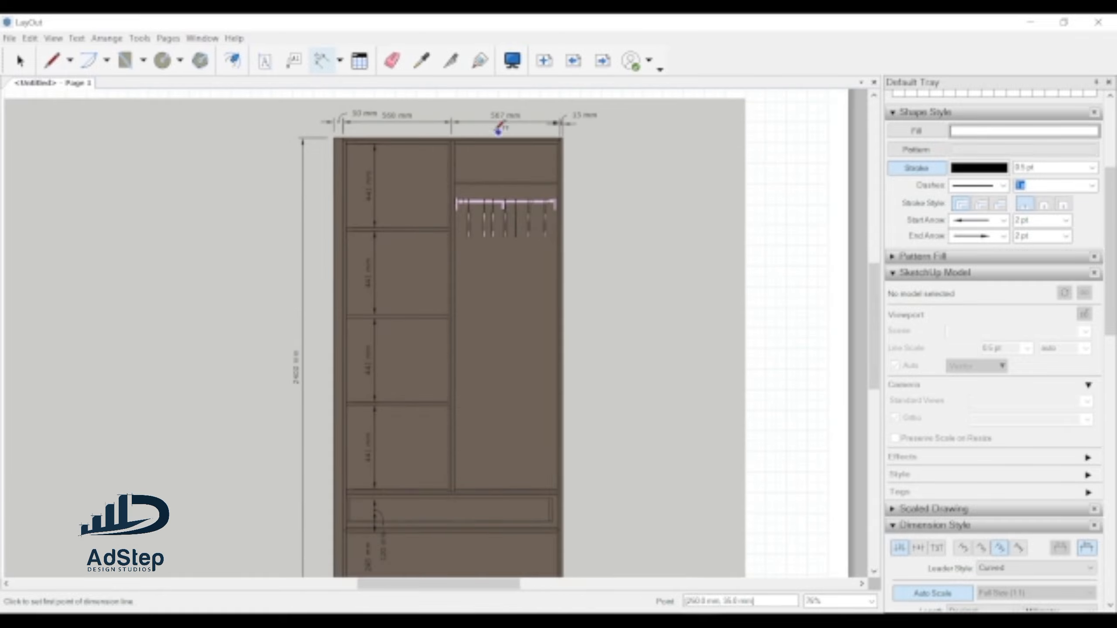
scroll(472, 143, "up", 3)
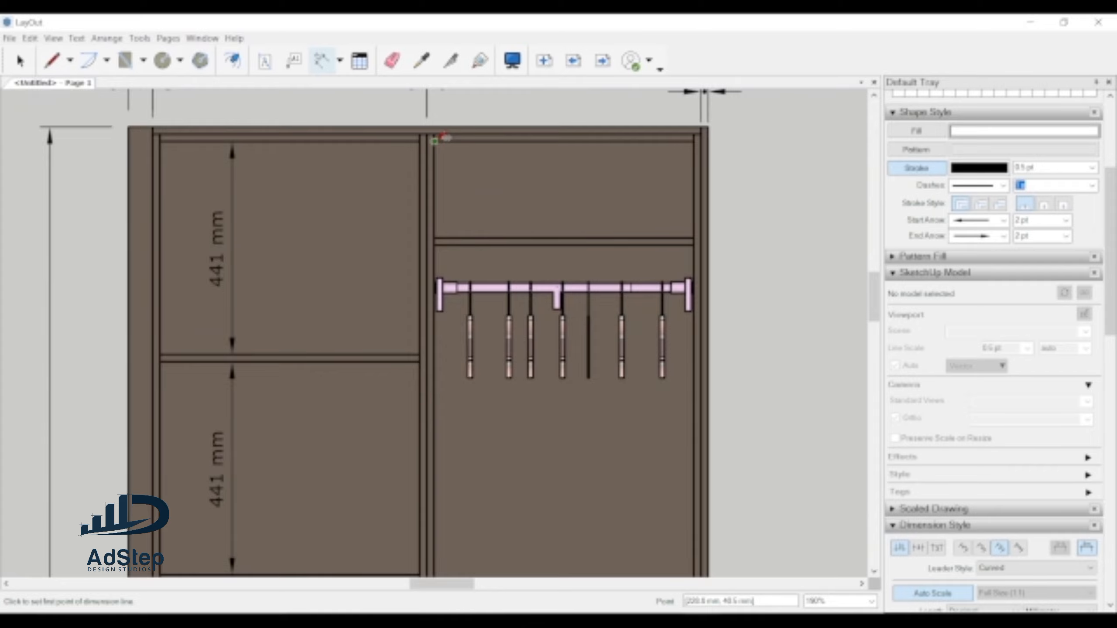
left_click(433, 140)
left_click(433, 238)
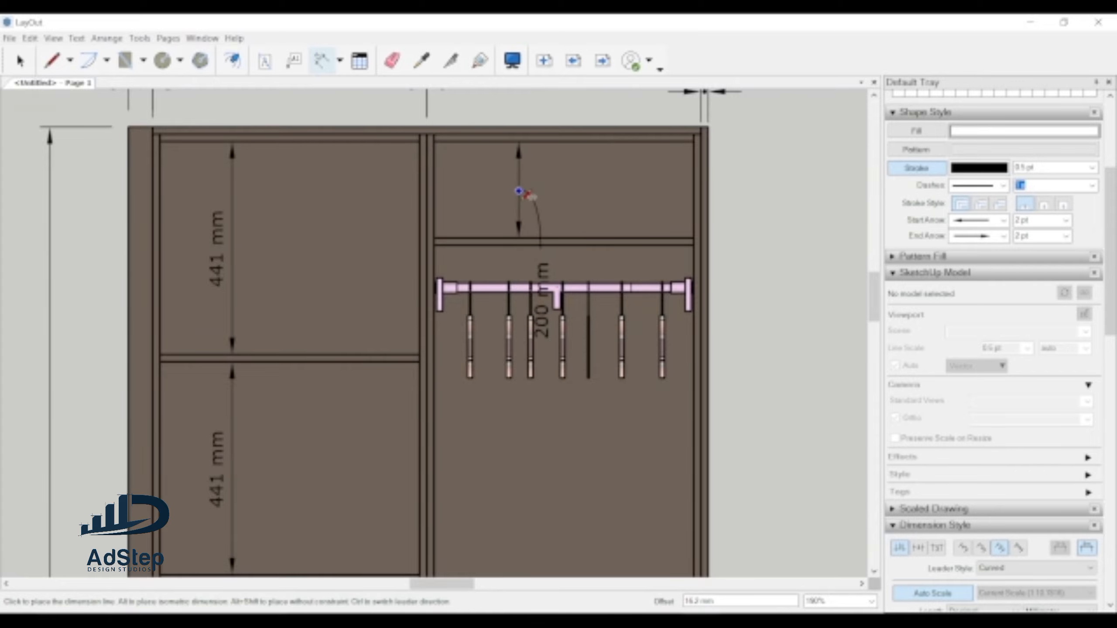
left_click(519, 190)
- Dimension the hanging compartment's clear height from the underside of its upper shelf to the panel above the drawer, placing the line inside
scroll(484, 173, "down", 4)
scroll(444, 188, "up", 3)
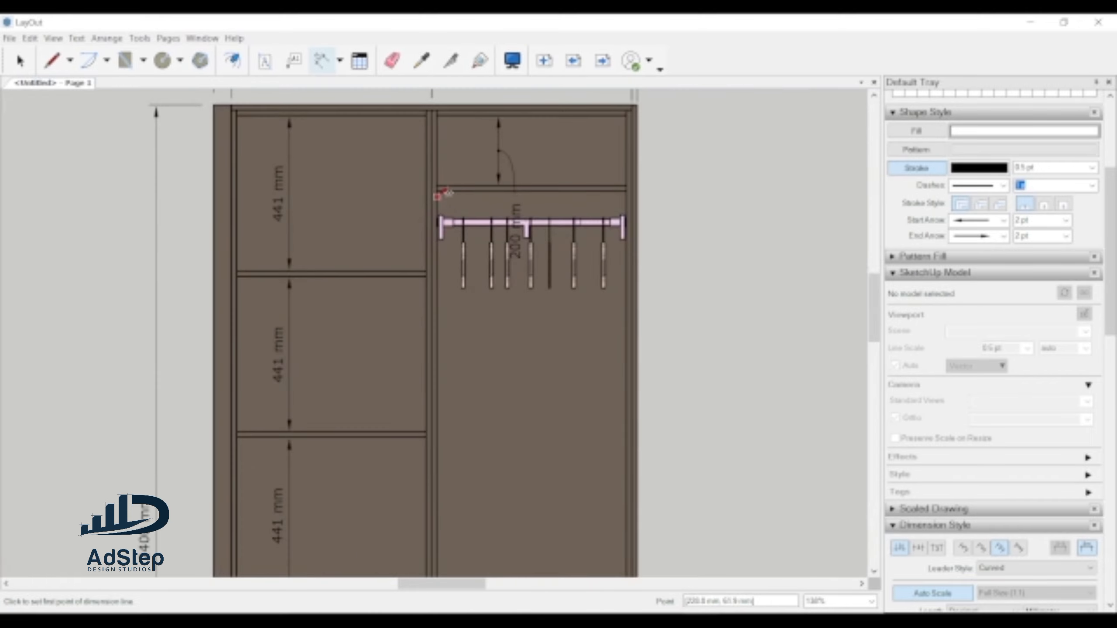
left_click(438, 190)
scroll(442, 264, "down", 4)
scroll(441, 466, "up", 3)
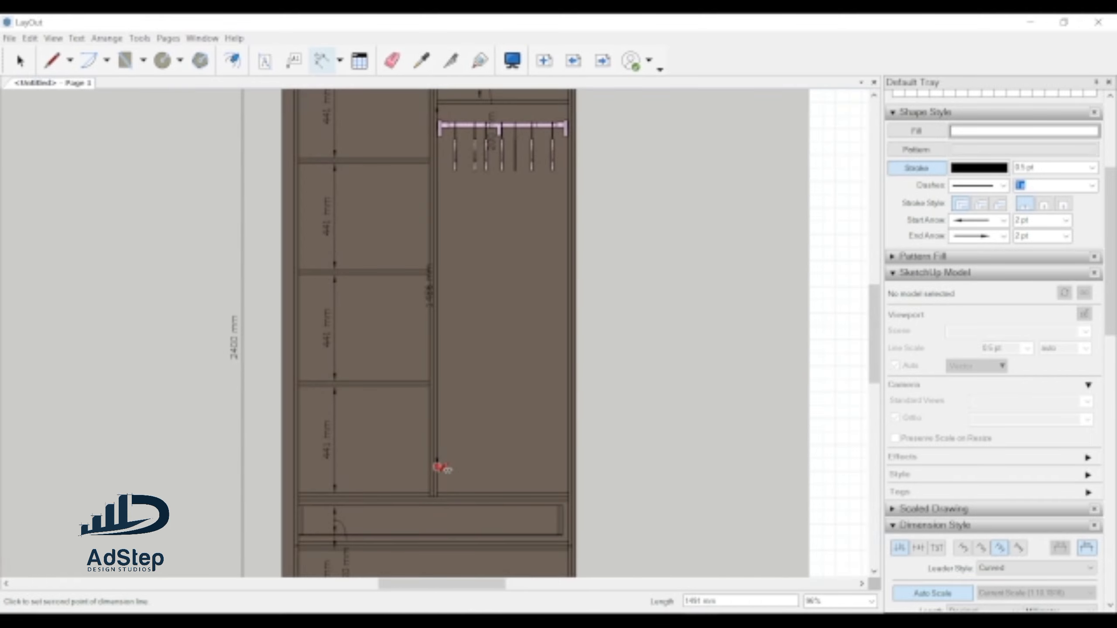
left_click(440, 489)
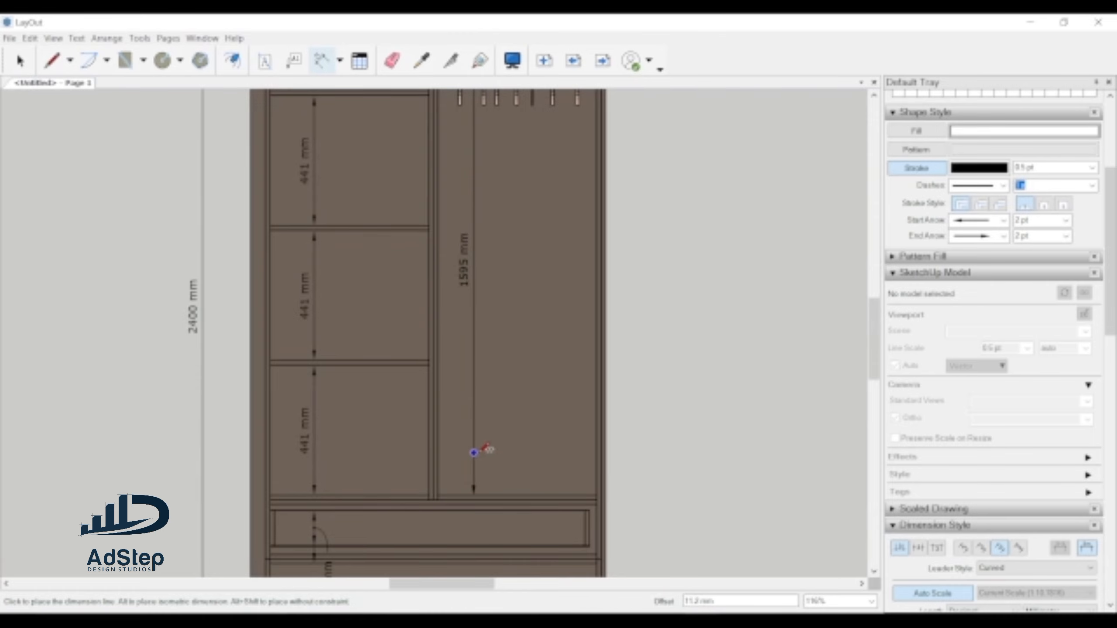
scroll(469, 452, "down", 2)
left_click(491, 441)
scroll(511, 379, "down", 4)
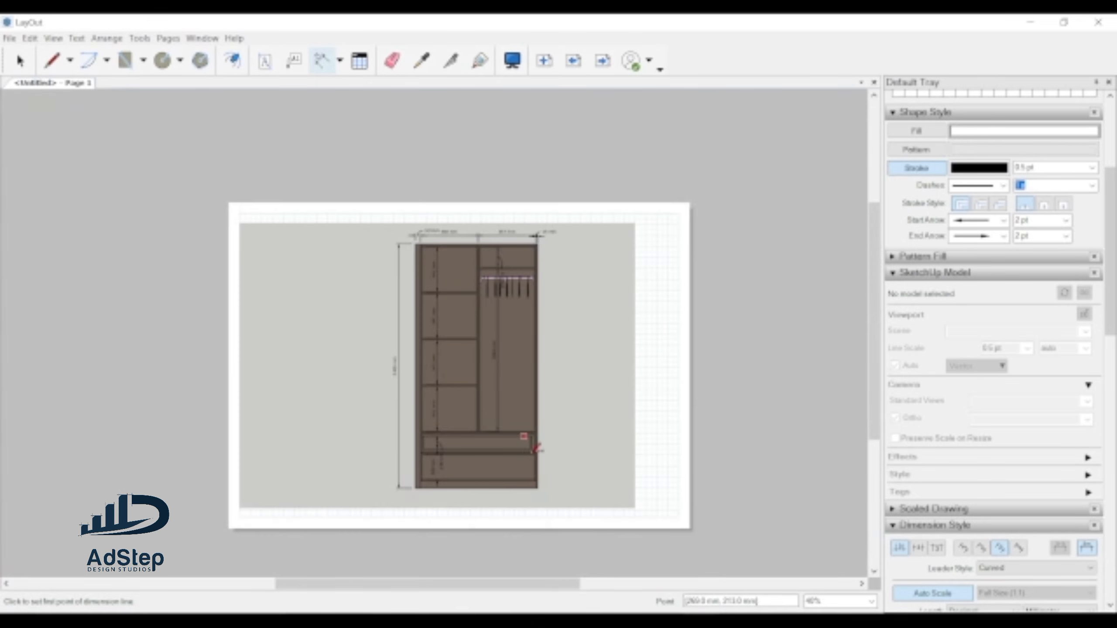
scroll(532, 451, "up", 2)
scroll(535, 458, "up", 5)
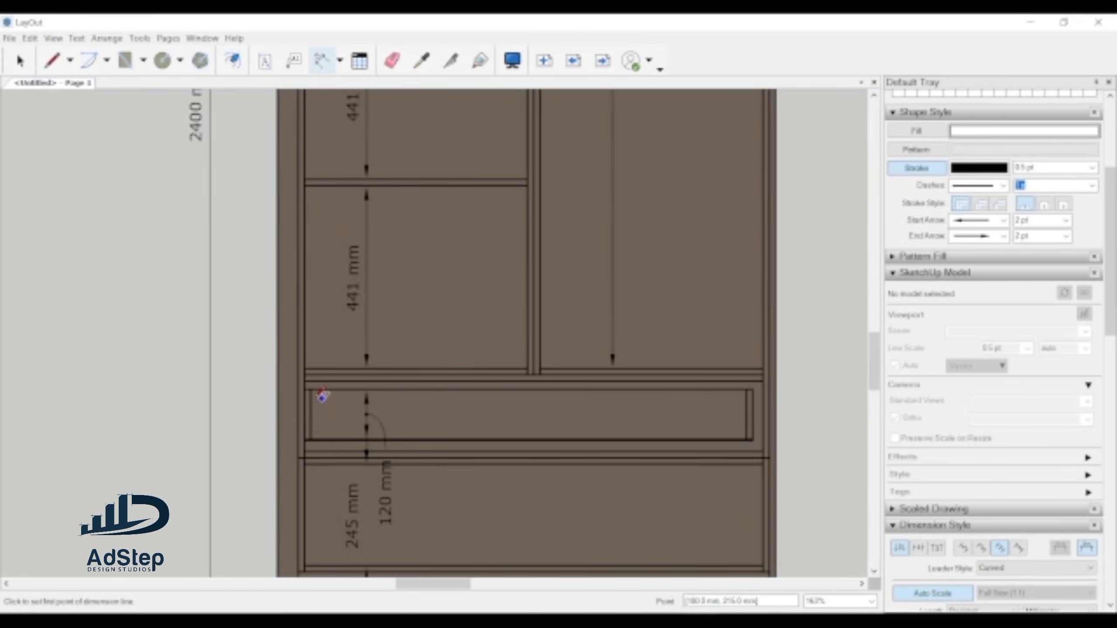
- Dimension the drawer's width between its left and right ends, placing the line inside the drawer
left_click(310, 388)
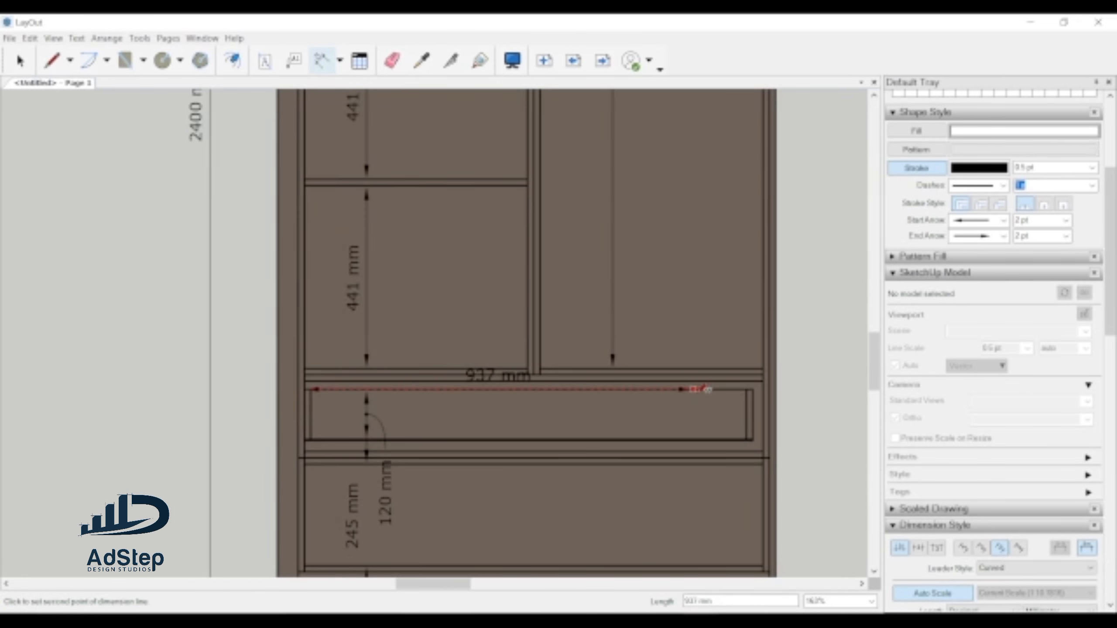
left_click(749, 388)
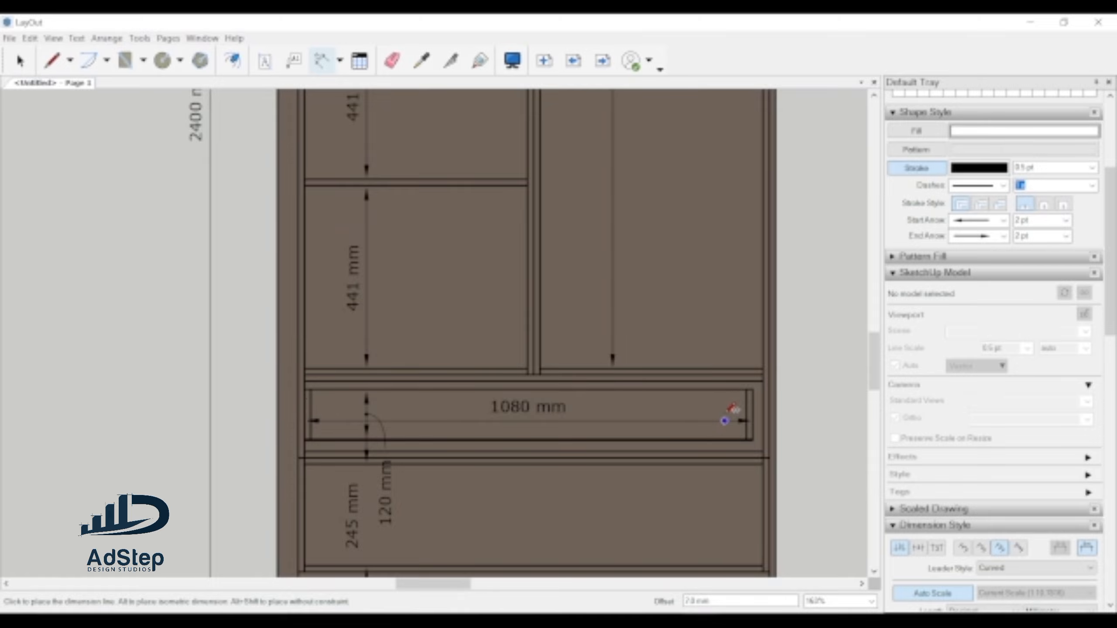
left_click(727, 413)
- Dimension the wardrobe's overall height along its right edge, placing the line just outside the right side
scroll(510, 390, "down", 4)
scroll(510, 390, "down", 3)
scroll(602, 185, "up", 4)
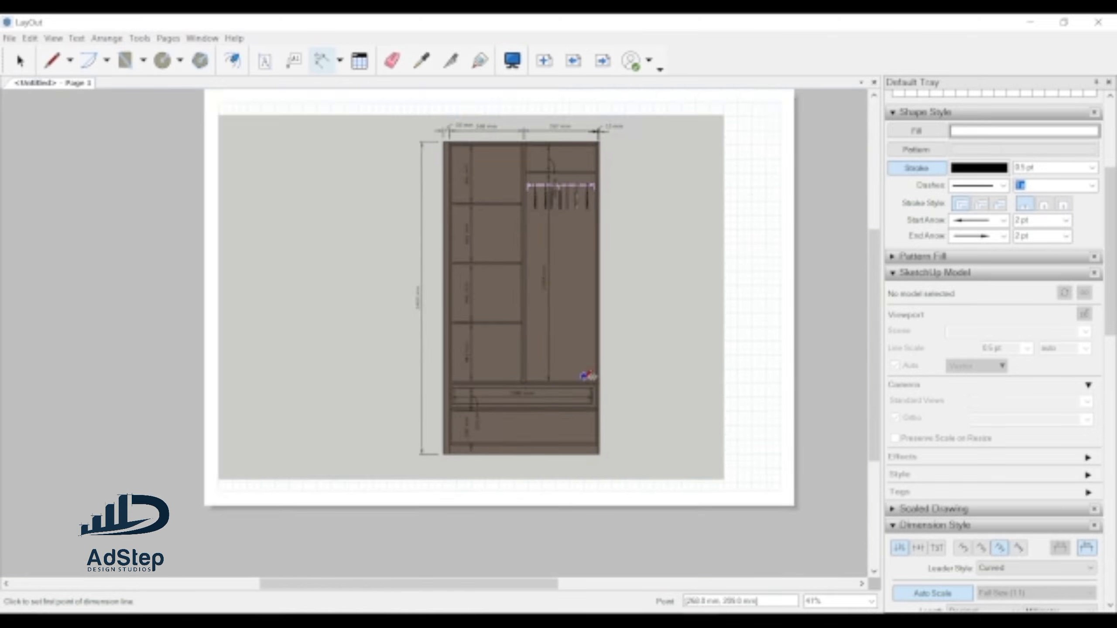
scroll(602, 189, "up", 2)
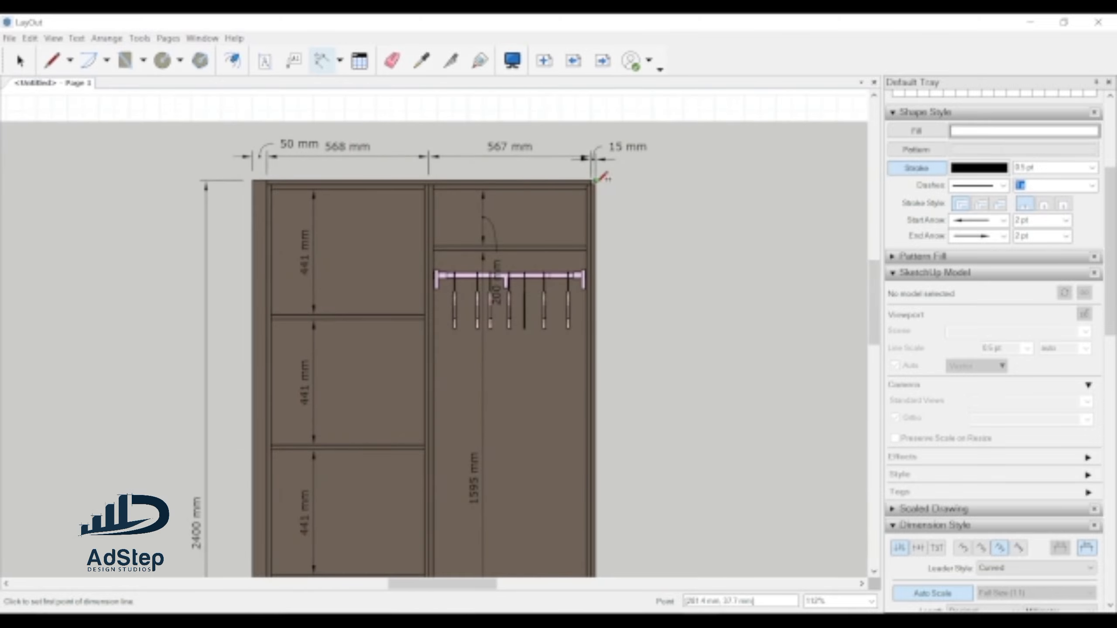
left_click(596, 184)
scroll(598, 175, "down", 3)
scroll(605, 540, "up", 1)
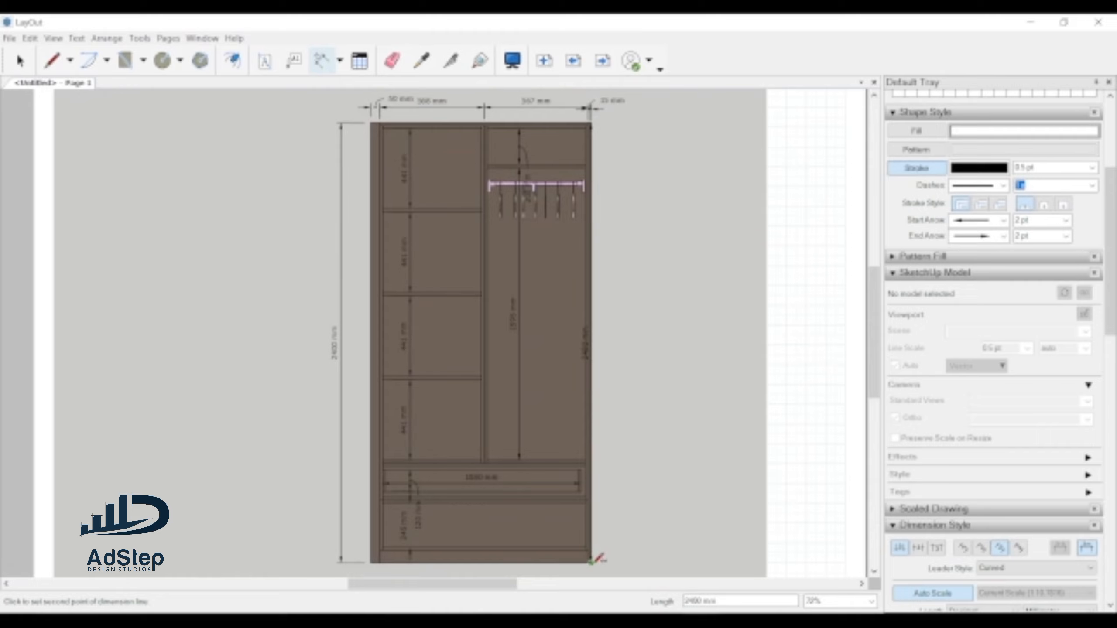
left_click(593, 562)
left_click(617, 521)
scroll(550, 387, "down", 3)
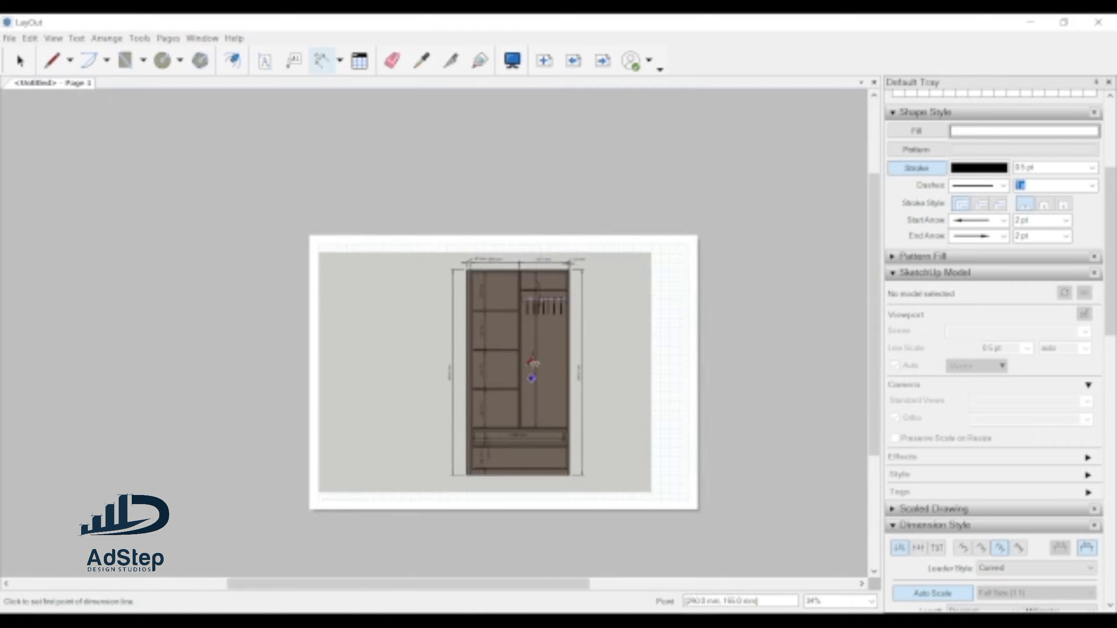
- Dimension the wardrobe's overall width along its base, placing the line just below the wardrobe
scroll(514, 308, "up", 3)
scroll(510, 294, "up", 1)
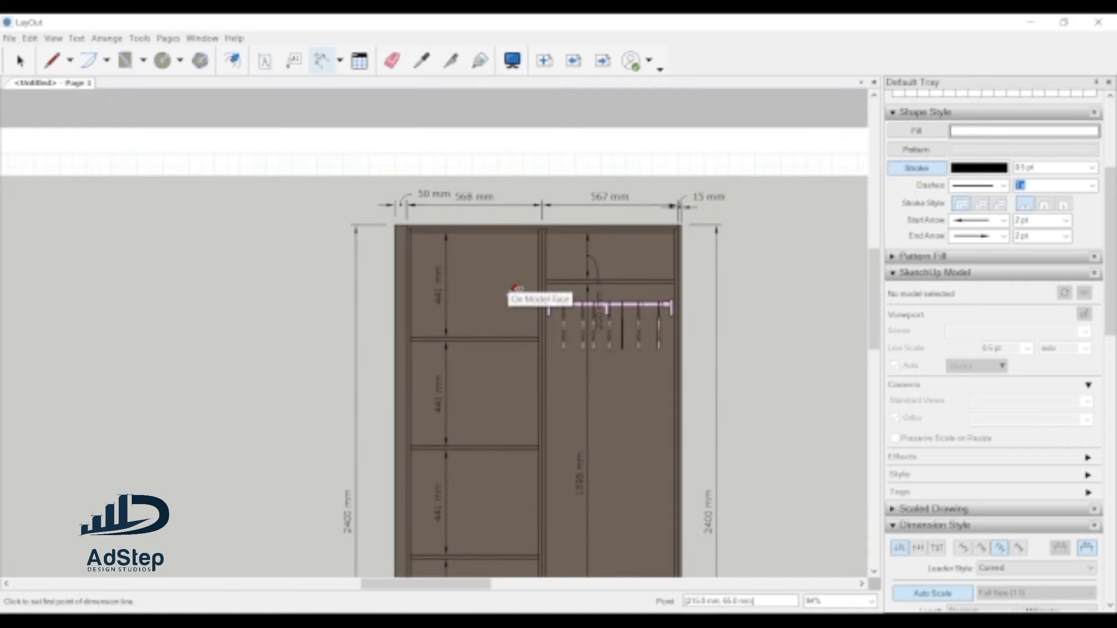
scroll(504, 286, "down", 3)
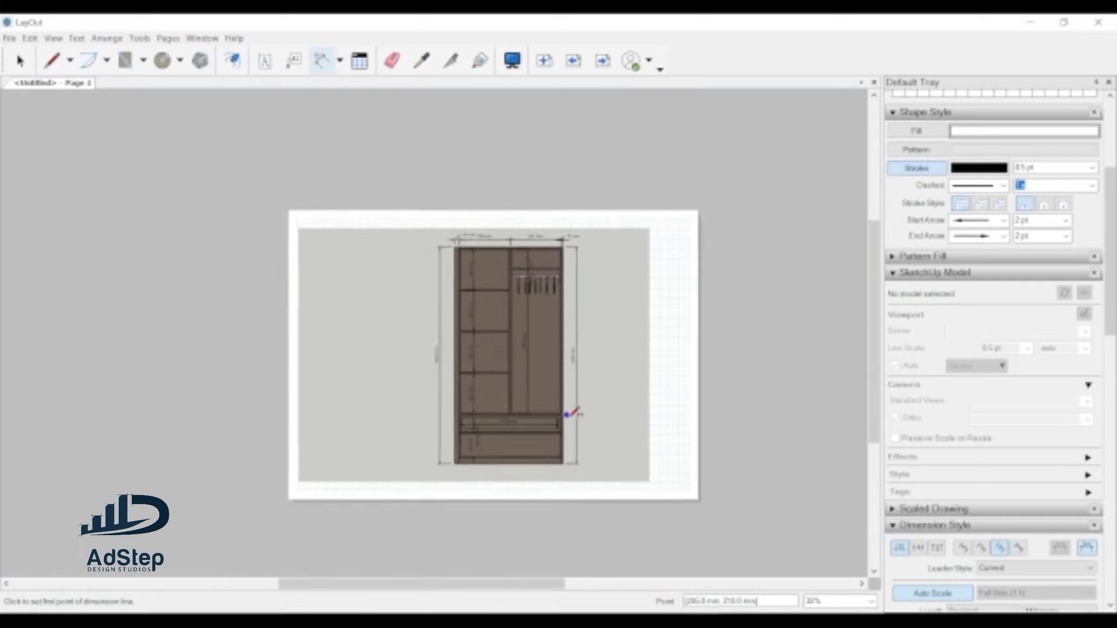
scroll(570, 411, "up", 3)
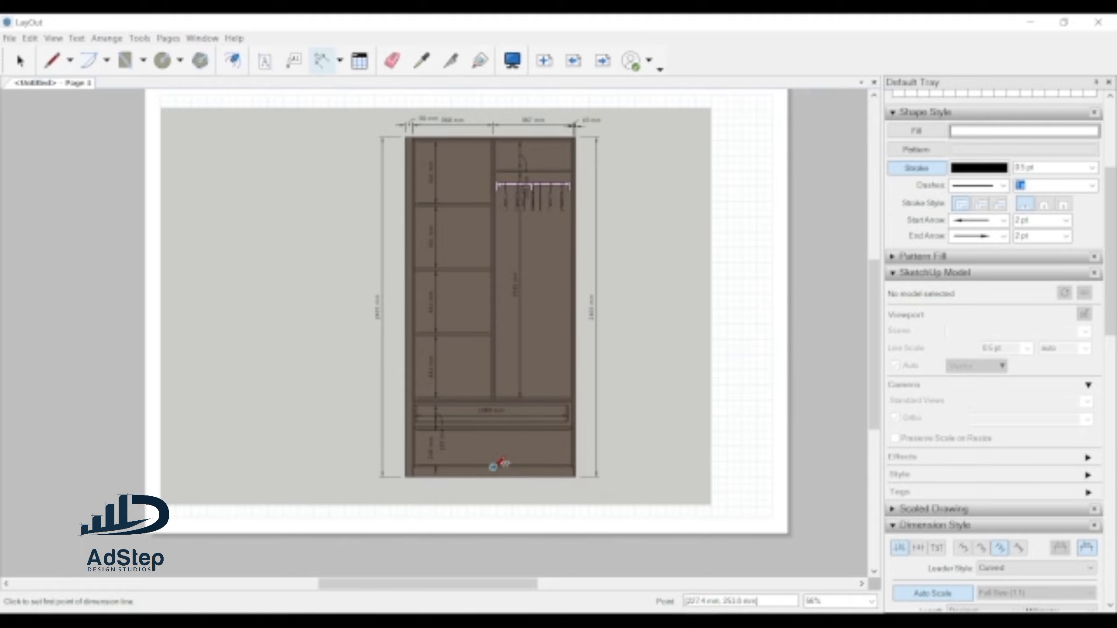
scroll(422, 483, "up", 2)
left_click(399, 471)
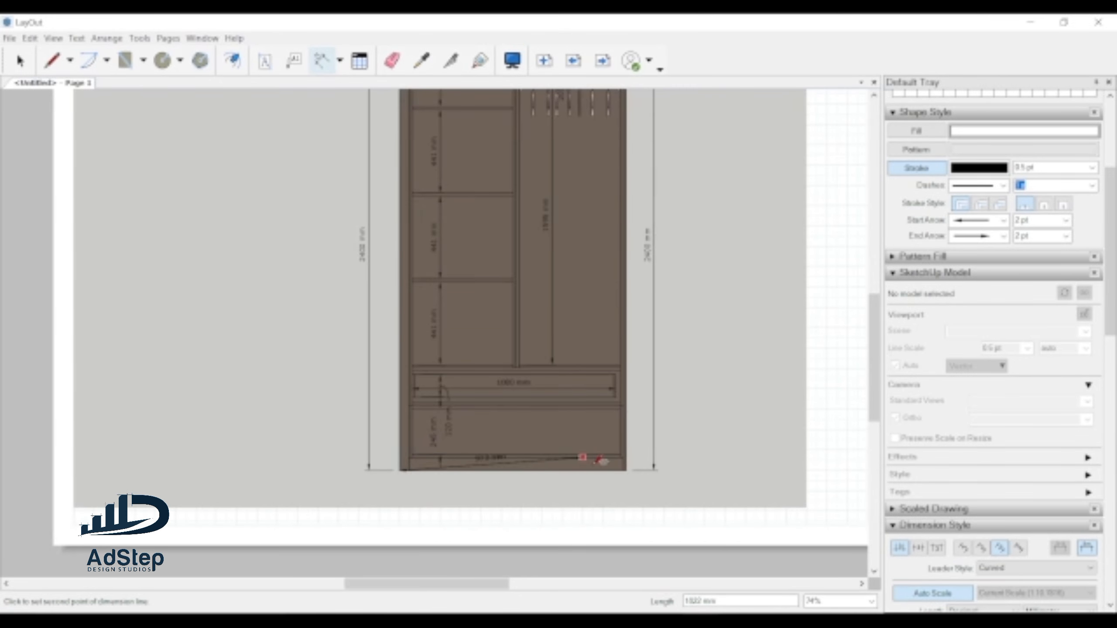
left_click(625, 470)
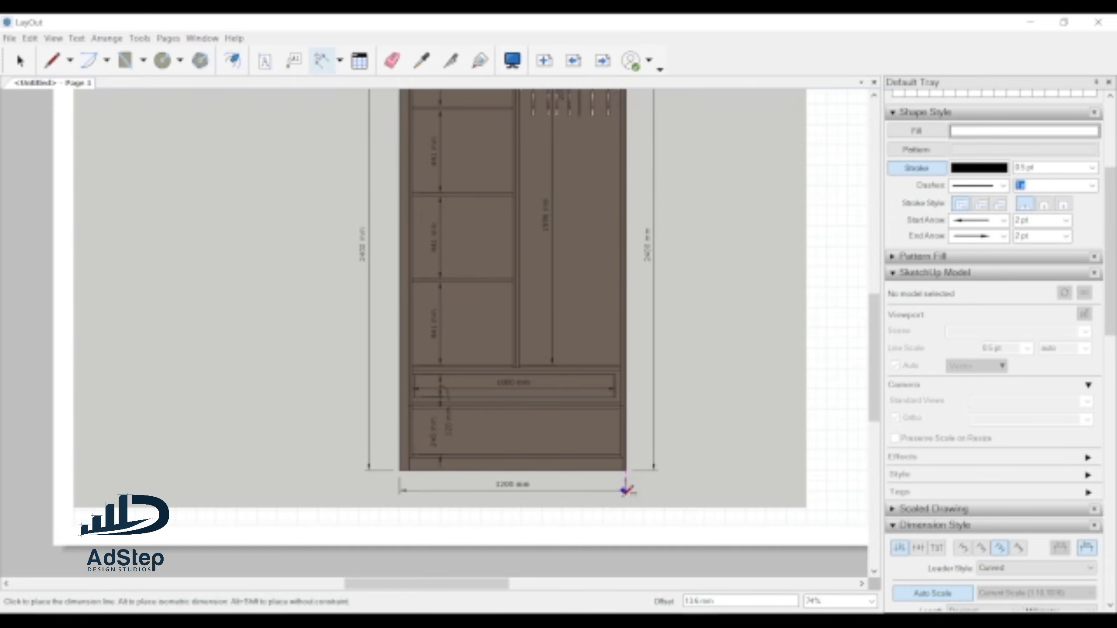
left_click(625, 491)
- Place a label with its leader anchored at the left end of the left column's top shelf and its text box left of the wardrobe
scroll(506, 436, "down", 4)
scroll(531, 306, "up", 1)
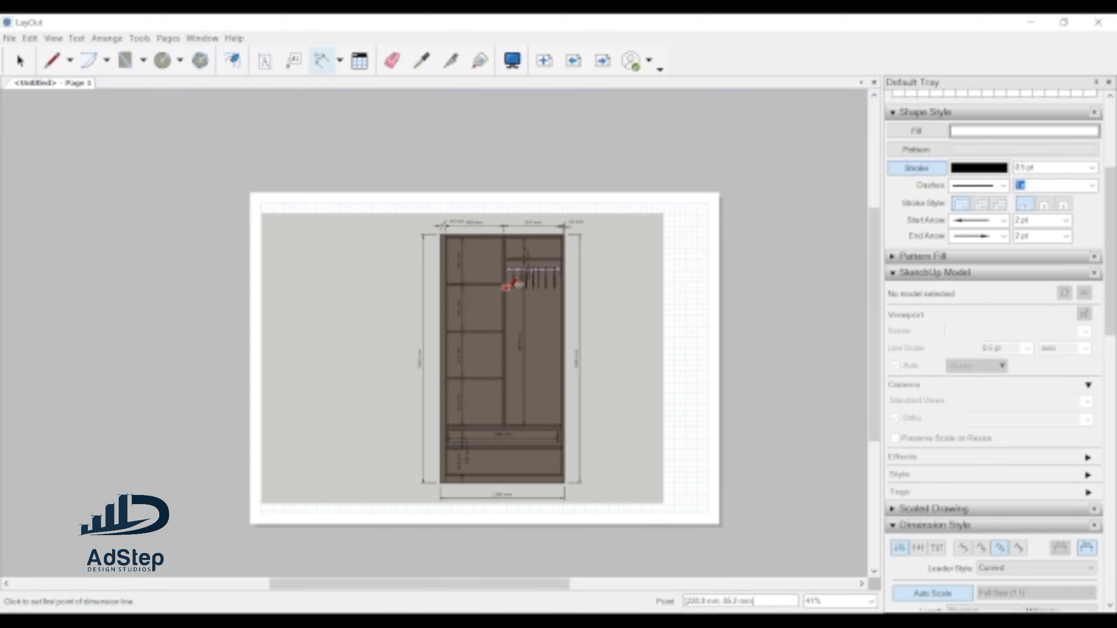
left_click(292, 61)
scroll(535, 267, "up", 2)
scroll(442, 276, "up", 1)
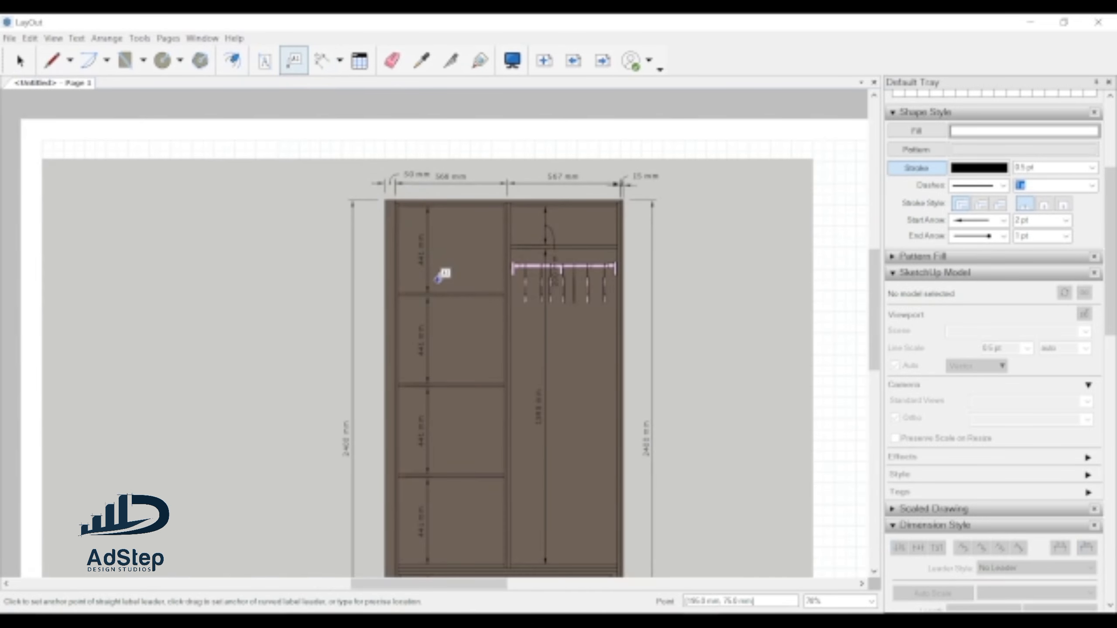
scroll(401, 308, "up", 4)
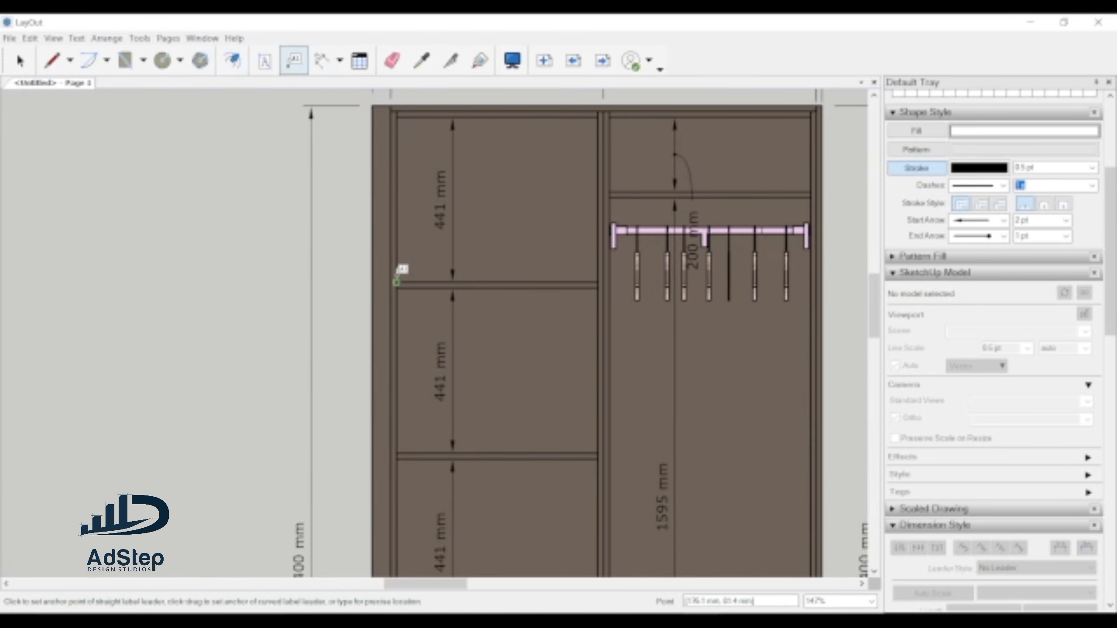
left_click(396, 281)
scroll(396, 281, "down", 3)
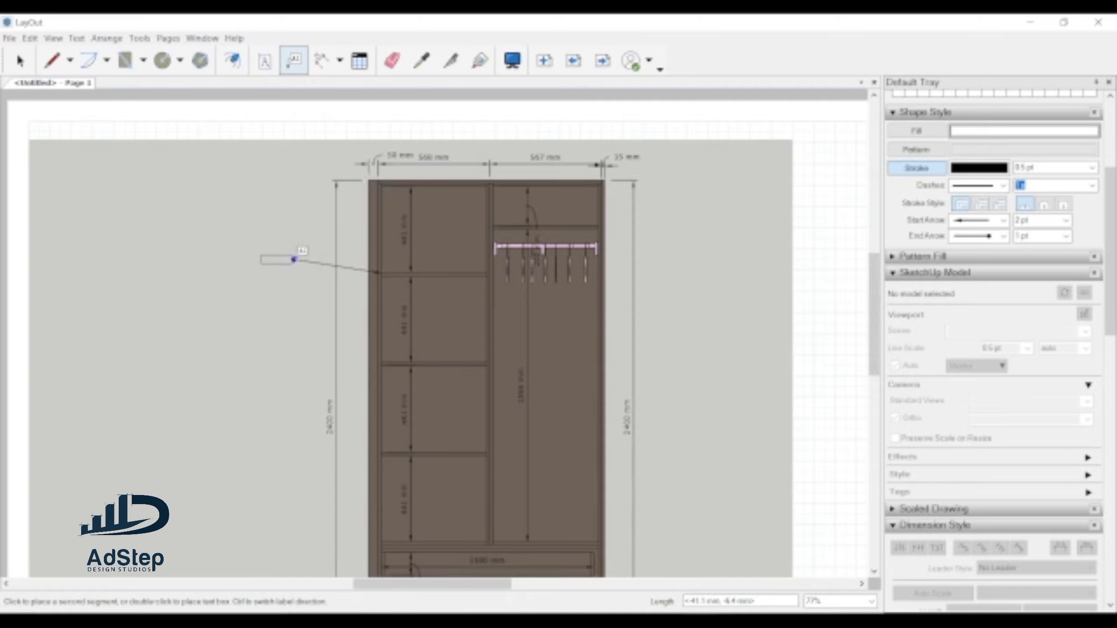
left_click(294, 259)
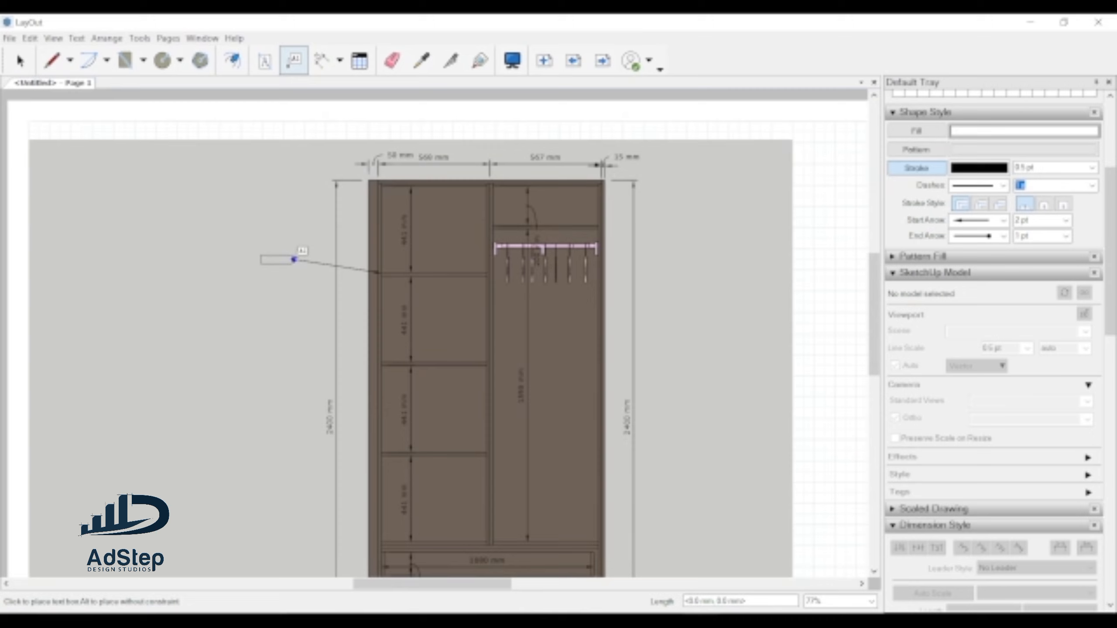
left_click(294, 260)
- Enter "3 Hinges for Door Face" as the label's first line and start a second line
type("1")
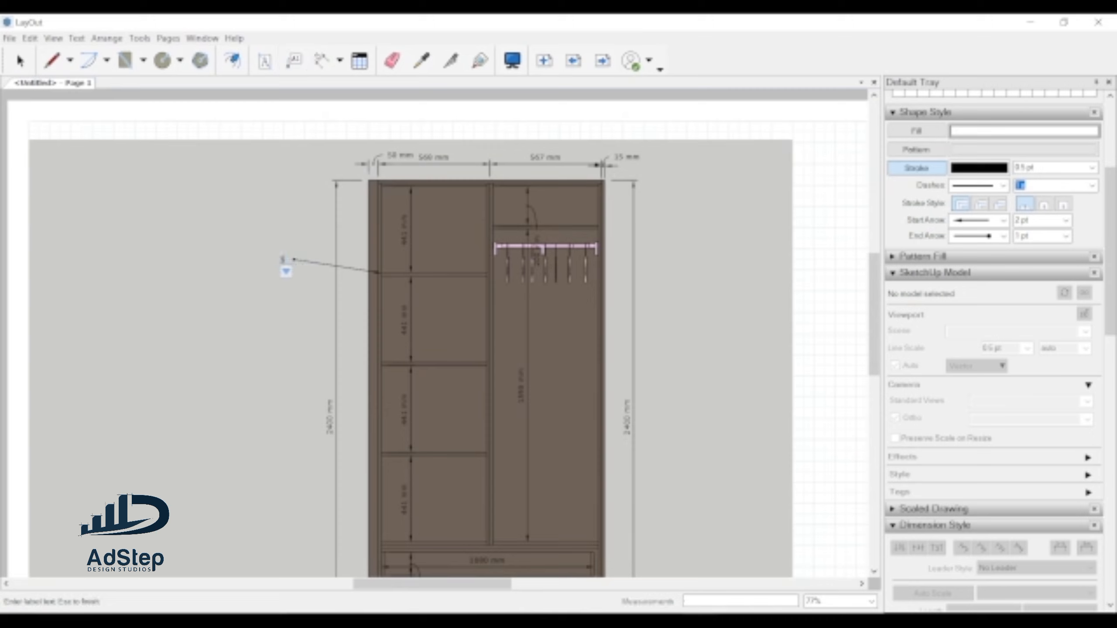
type(".18")
type("m")
type("ges")
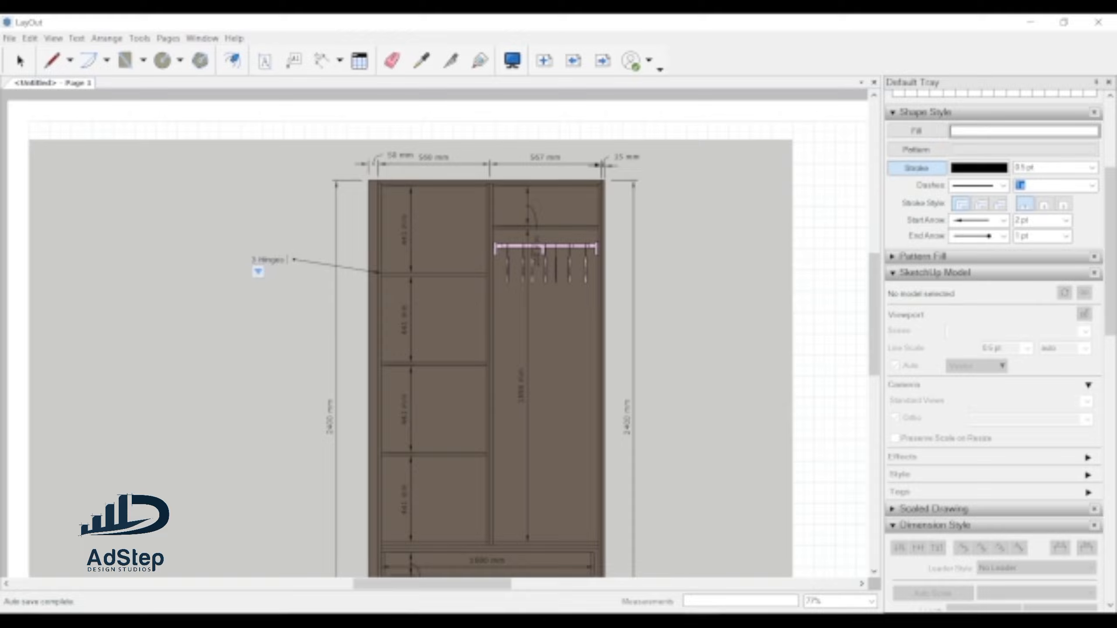
type(" for Door Face")
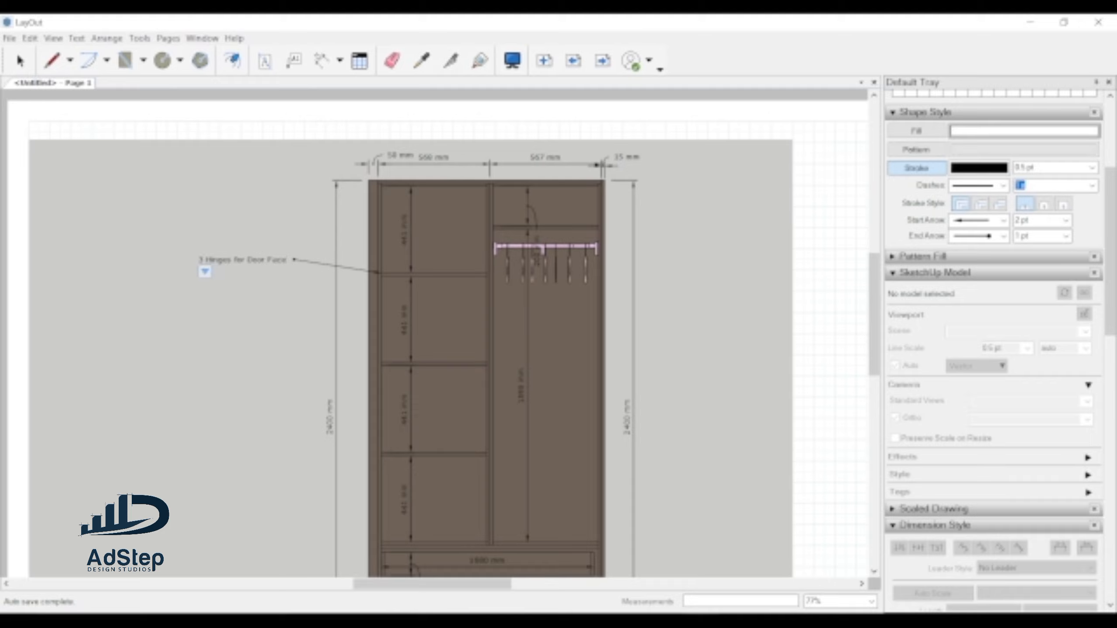
key("Return")
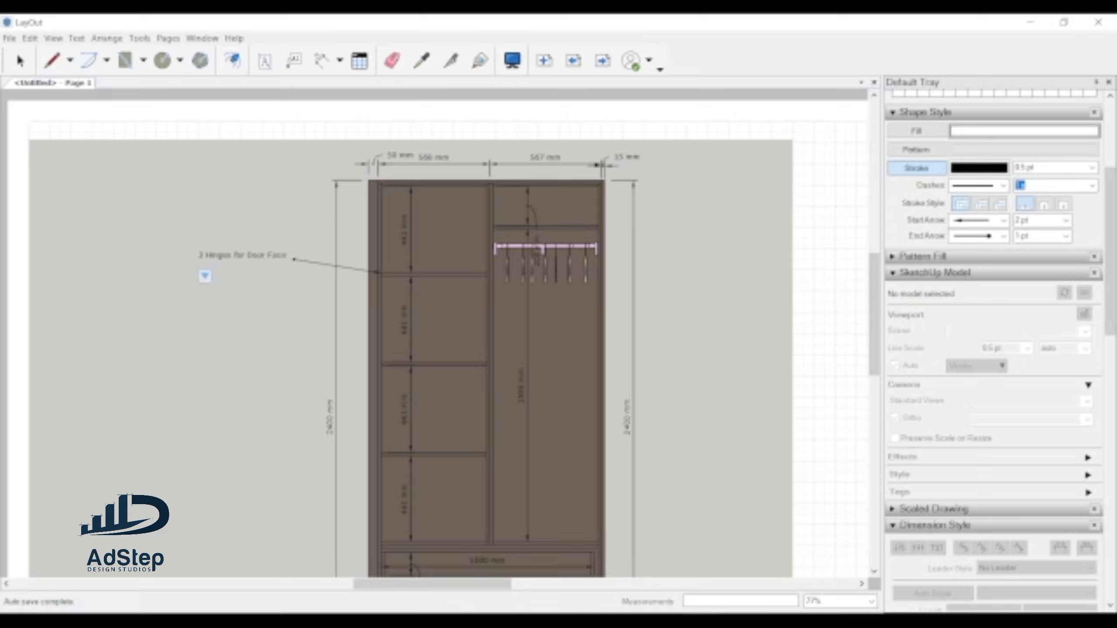
- Add the lines "100mm from top, 100mm from bottom" and "1 at center" to the hinge label, breaking the line before "from bottom"
type("330mm")
type("mm from")
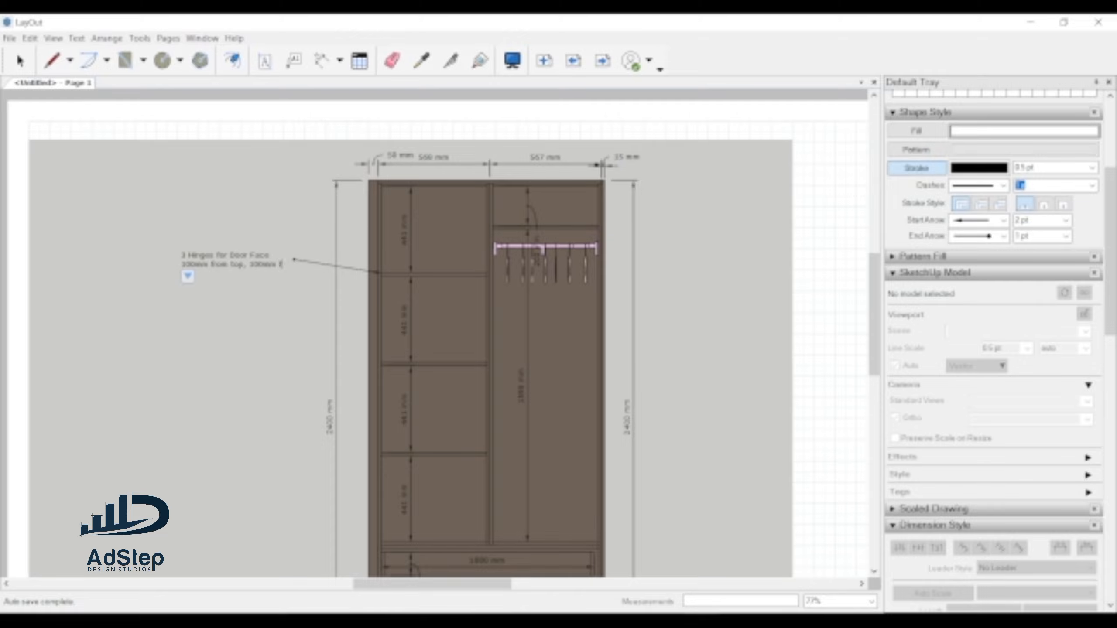
type(" bo")
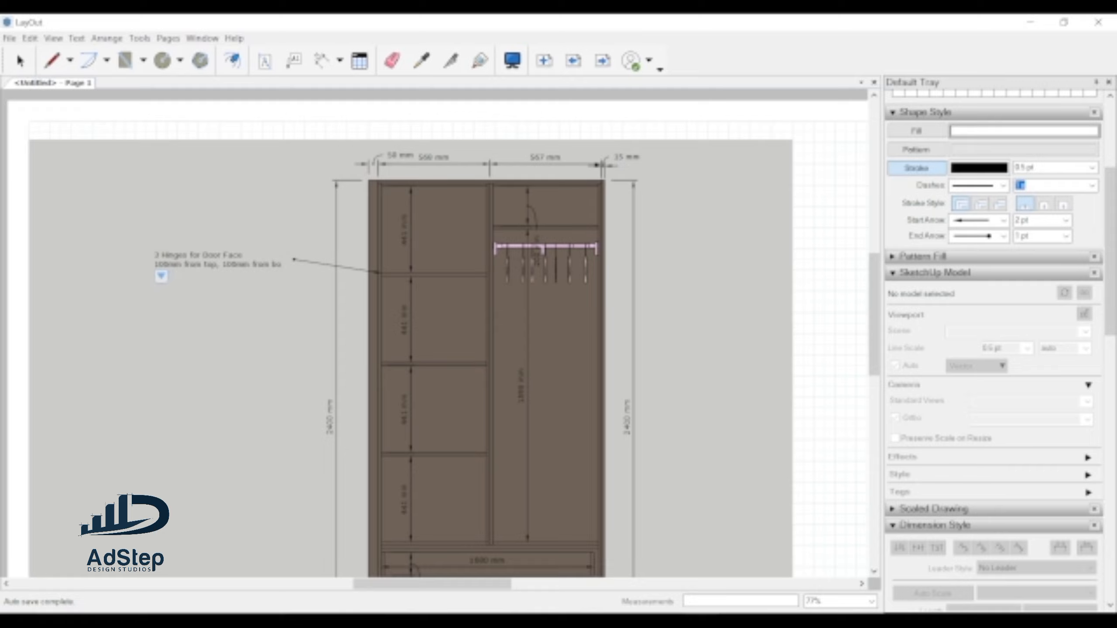
type("ttom")
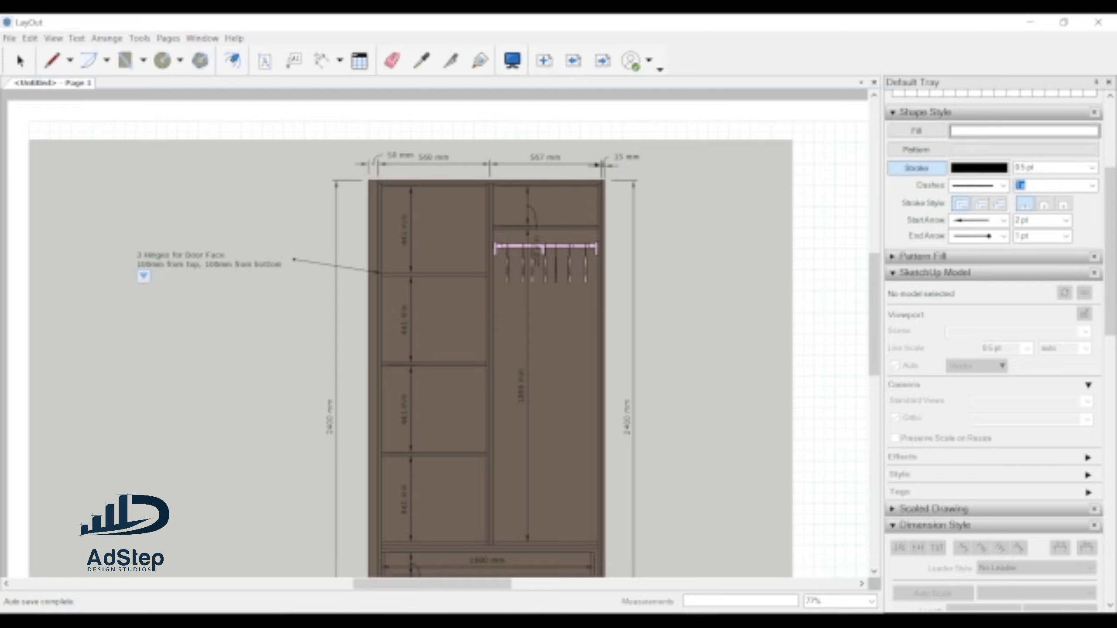
key("Return")
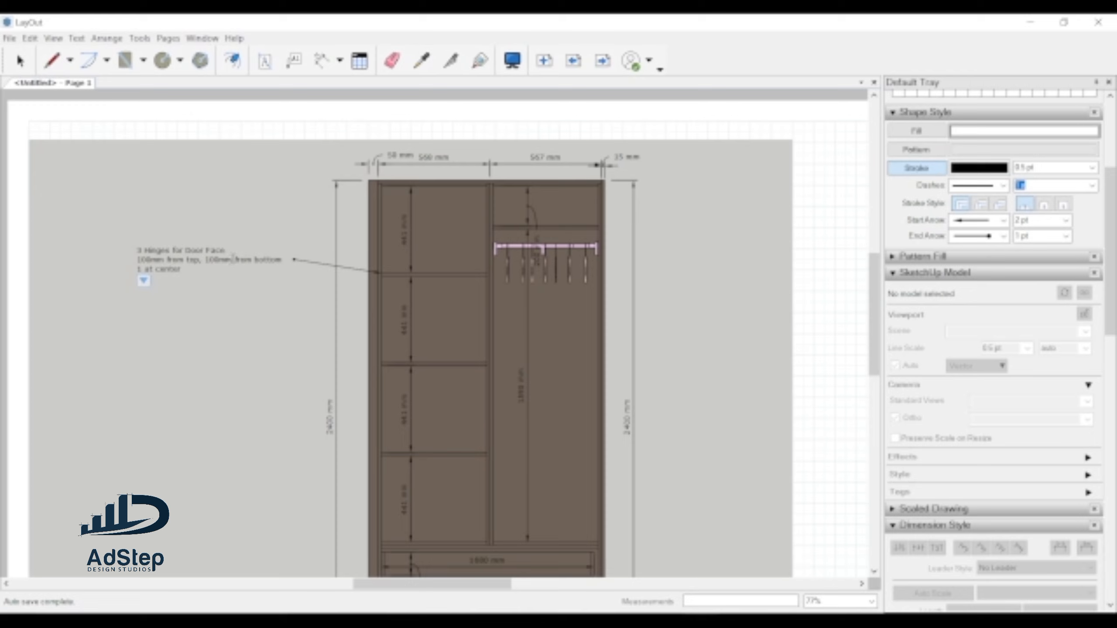
key("Return")
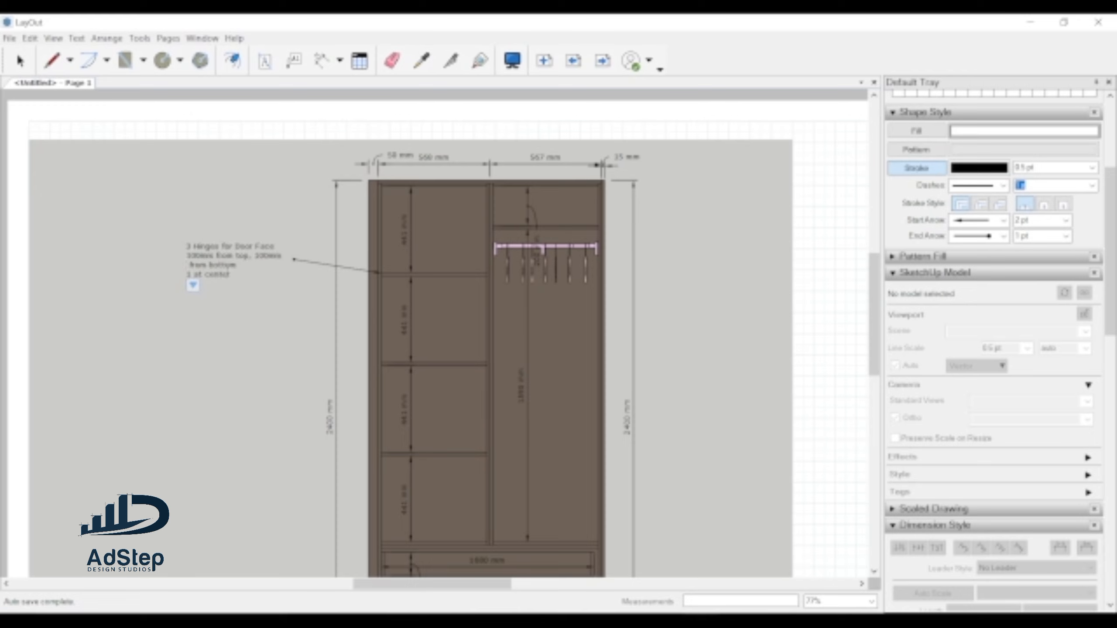
triple_click(187, 275)
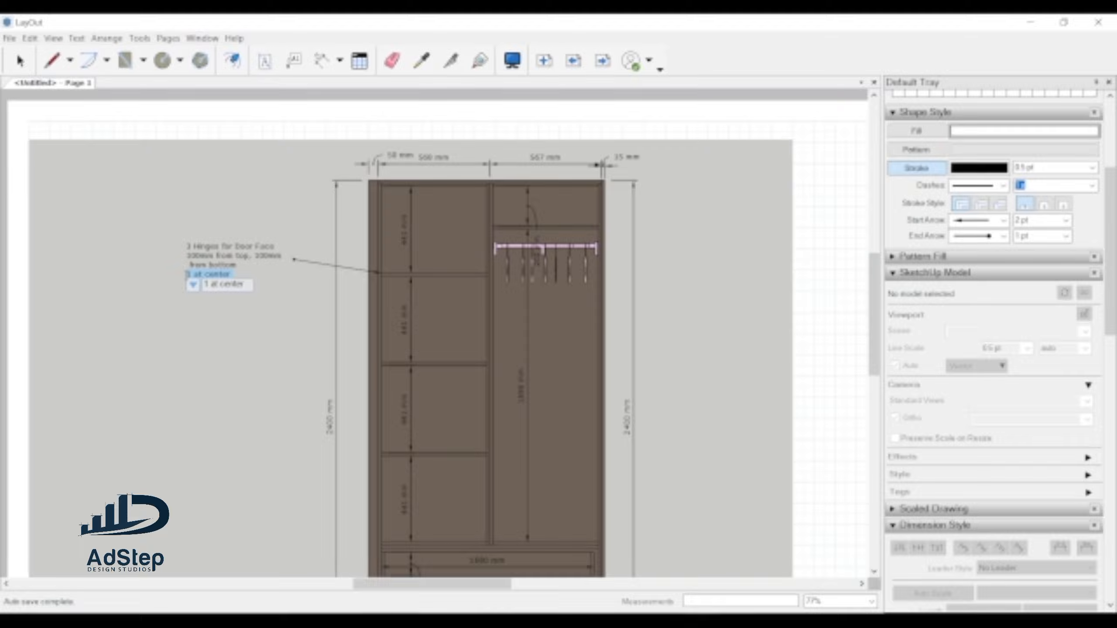
key("BackSpace")
key("ctrl+z")
- Finish the hinge label and add one pointing to the back panel below the hangers, reading "3mm Back cover to be fixed with nail", right of the wardrobe
left_click(20, 60)
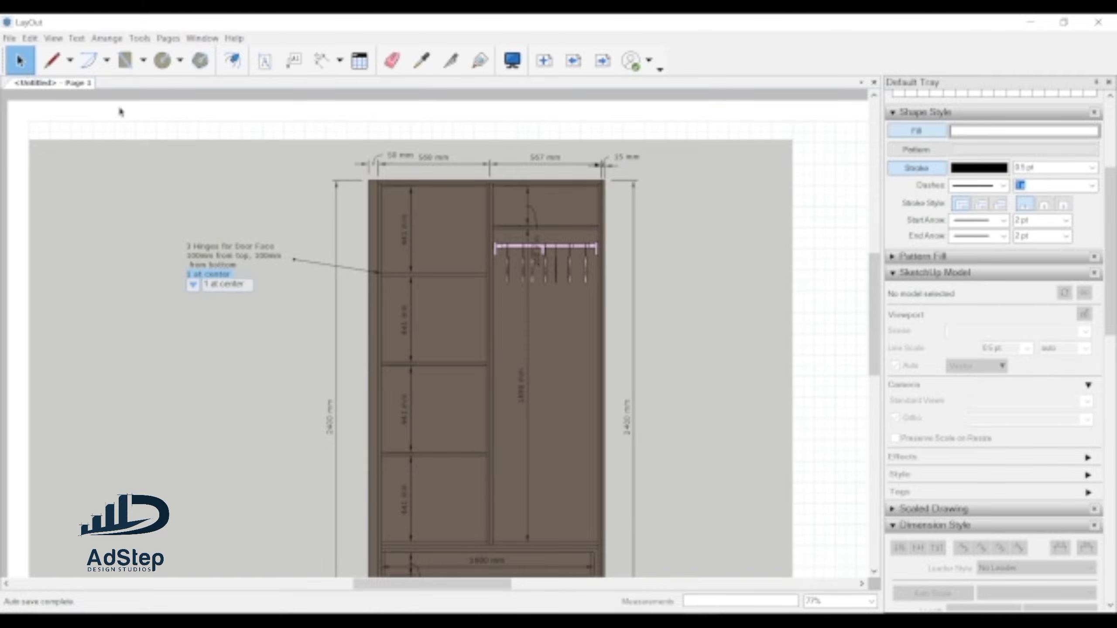
scroll(255, 230, "down", 3)
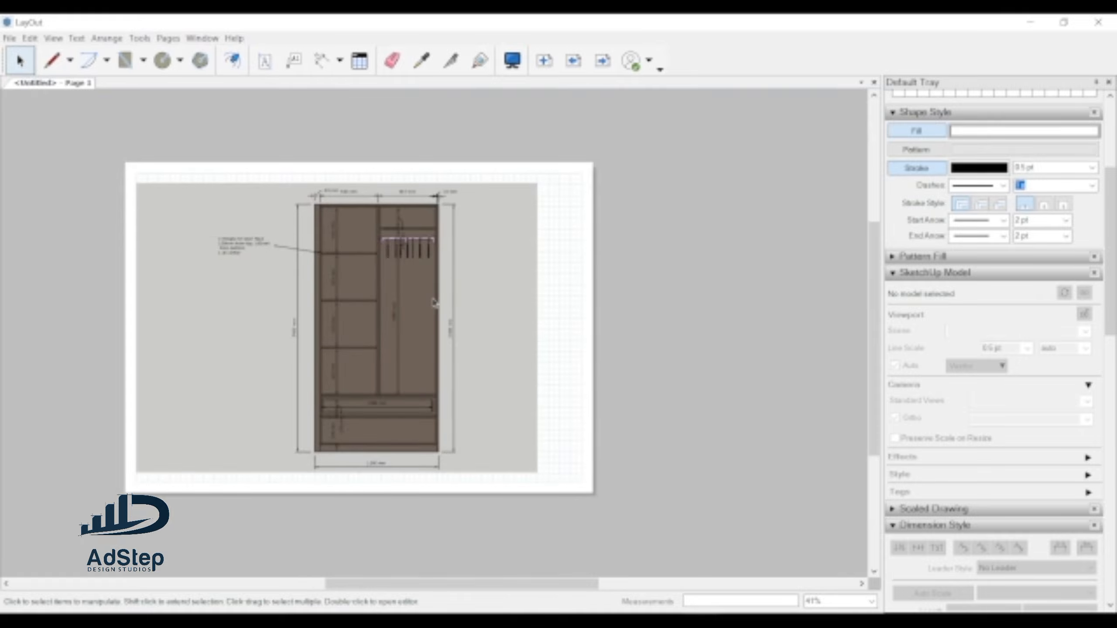
scroll(422, 271, "up", 4)
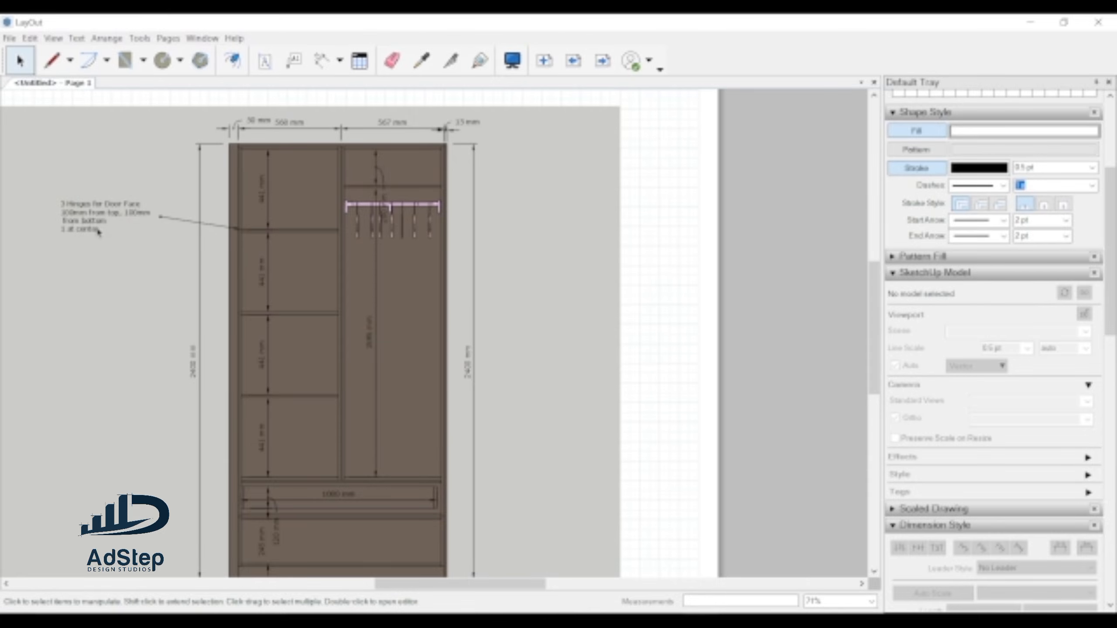
scroll(264, 273, "down", 2)
scroll(374, 268, "up", 1)
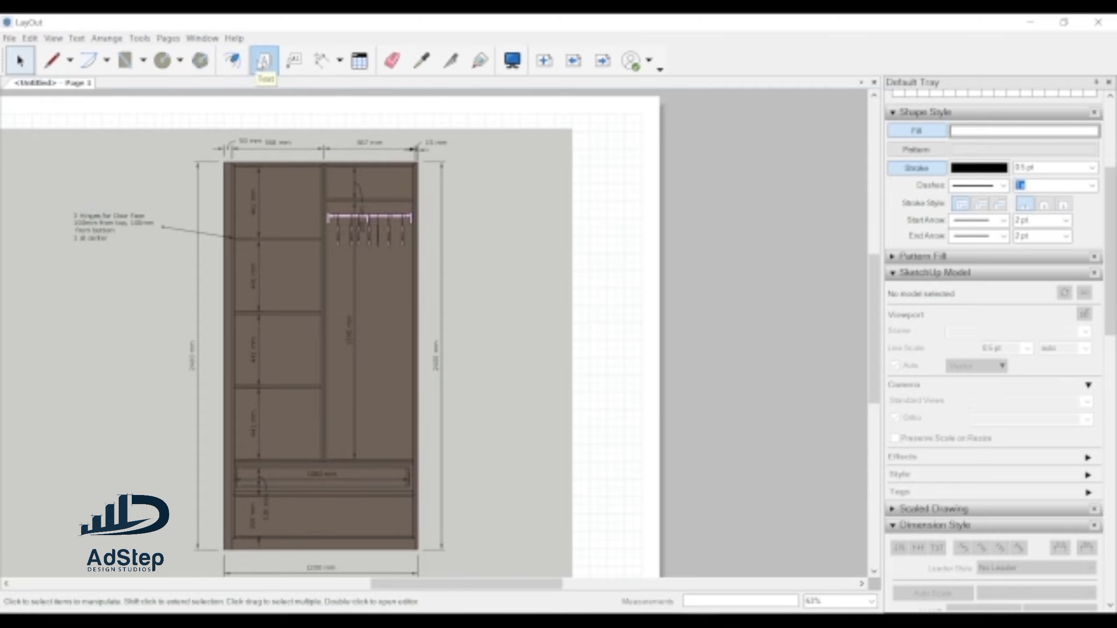
left_click(294, 60)
left_click(389, 270)
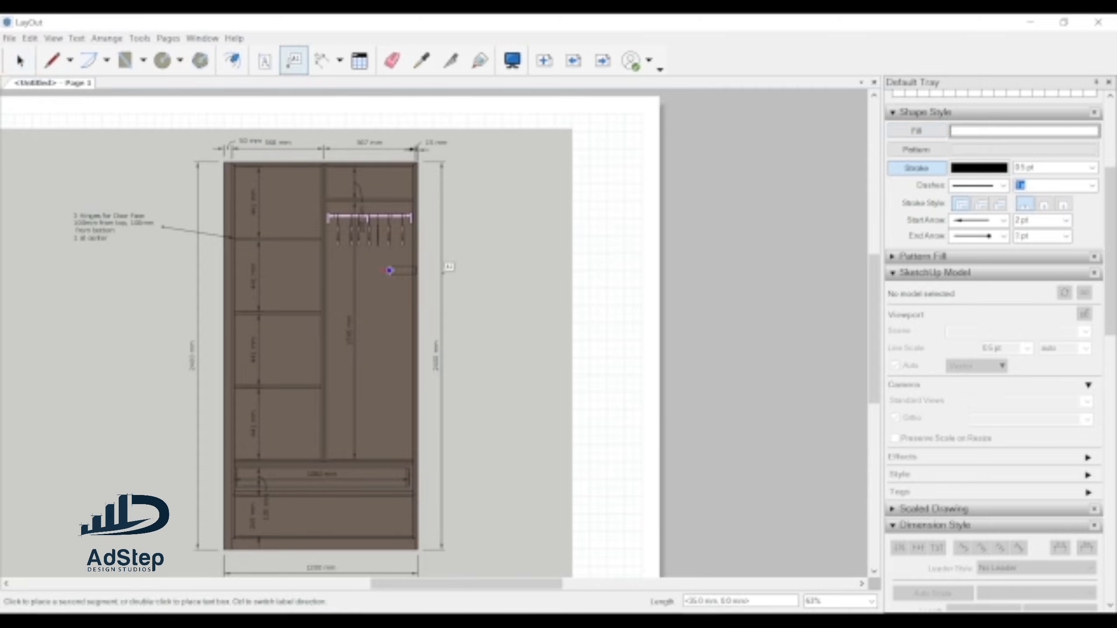
left_click(459, 270)
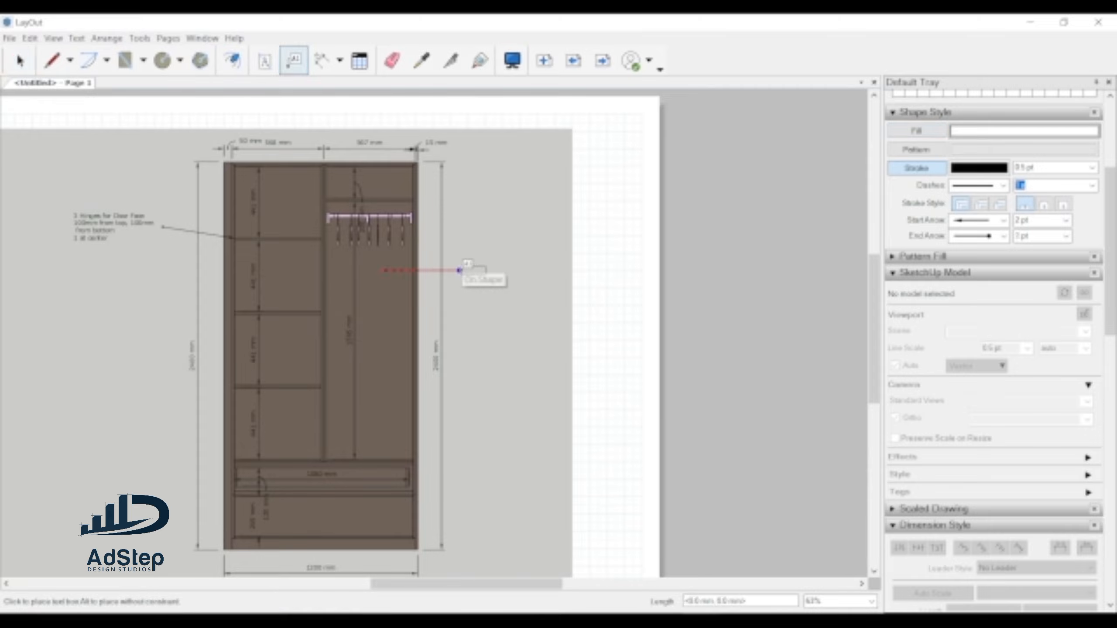
left_click(459, 270)
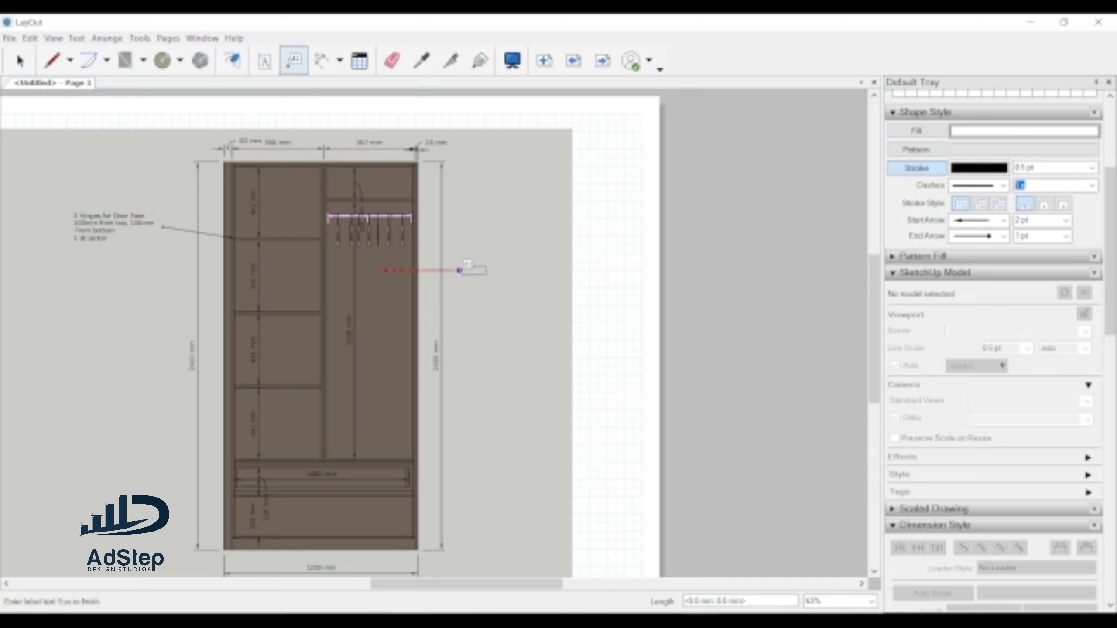
type("Sid")
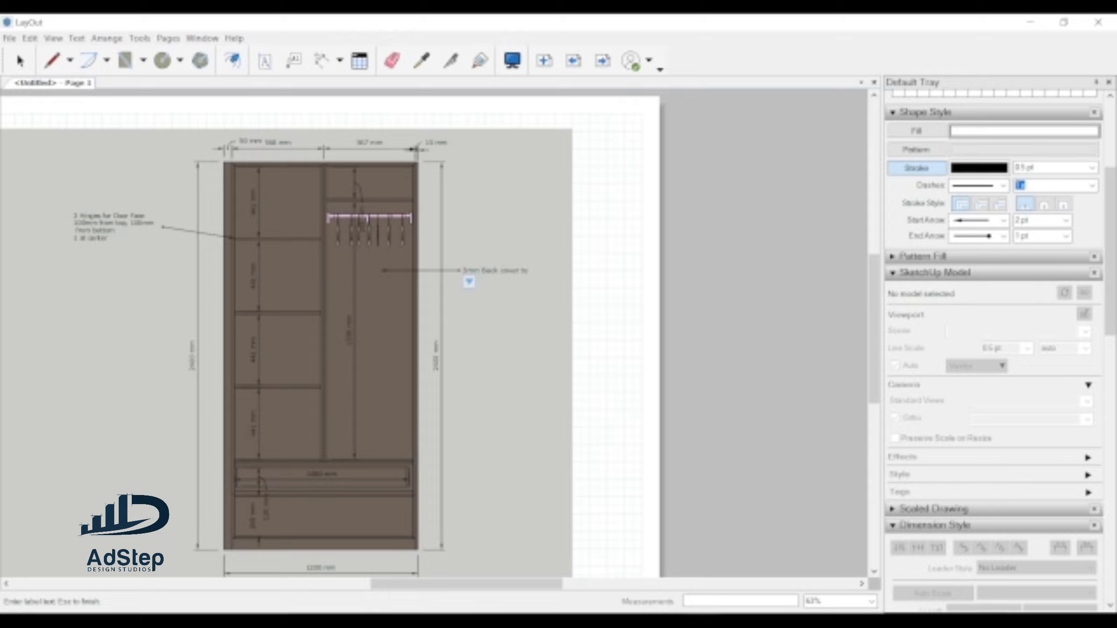
key("Return")
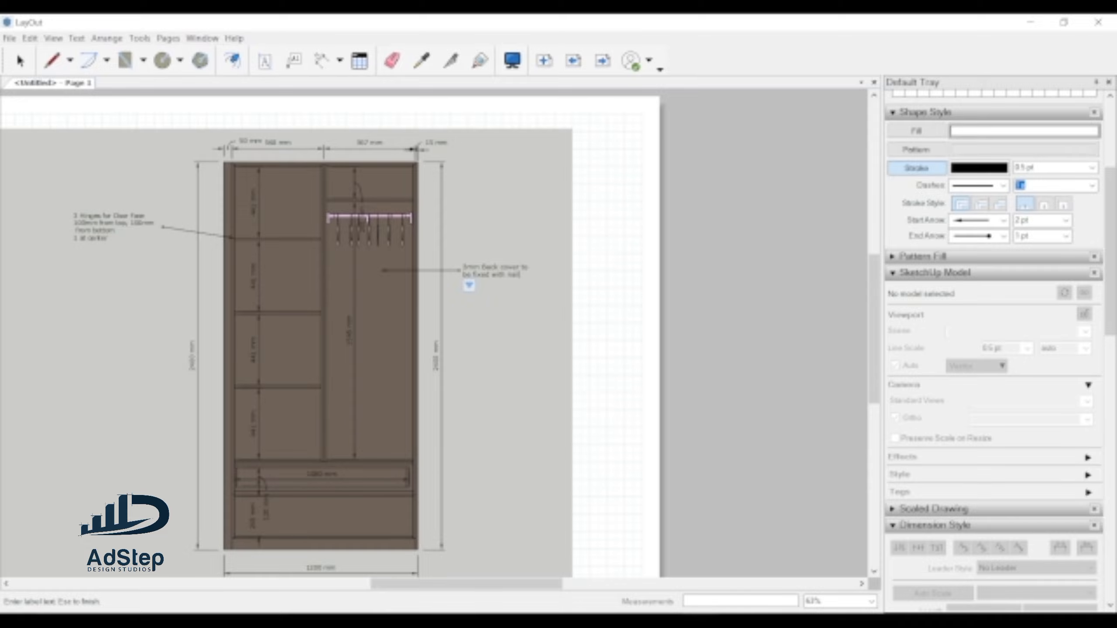
- Finish the back cover label and check the annotated internal view, from the hanger area down to the drawers
left_click(20, 60)
scroll(638, 326, "down", 3)
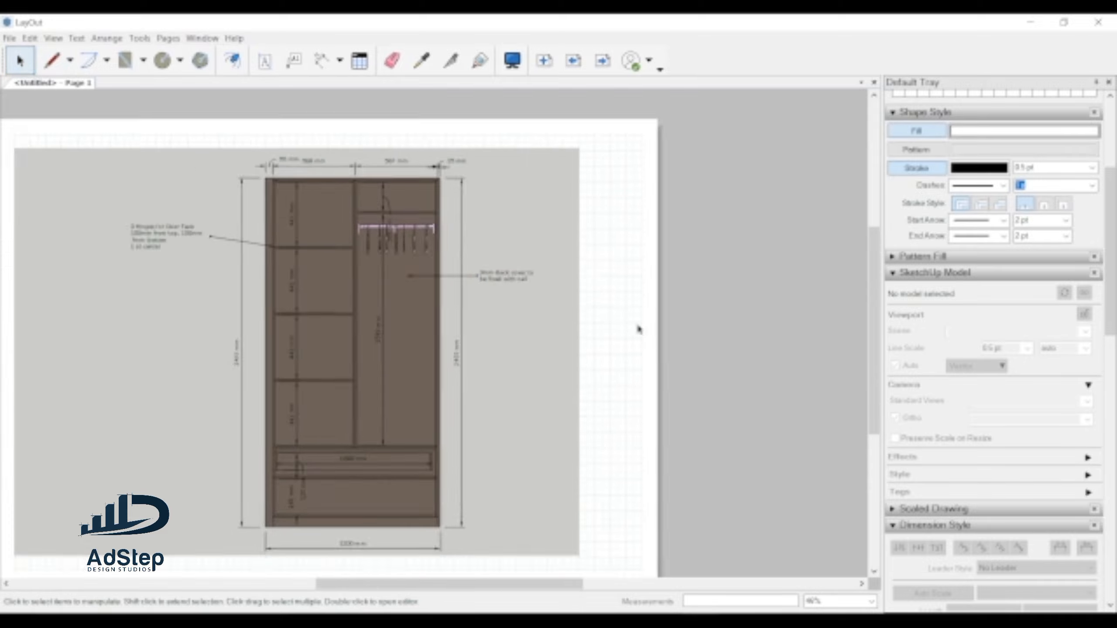
scroll(483, 362, "up", 3)
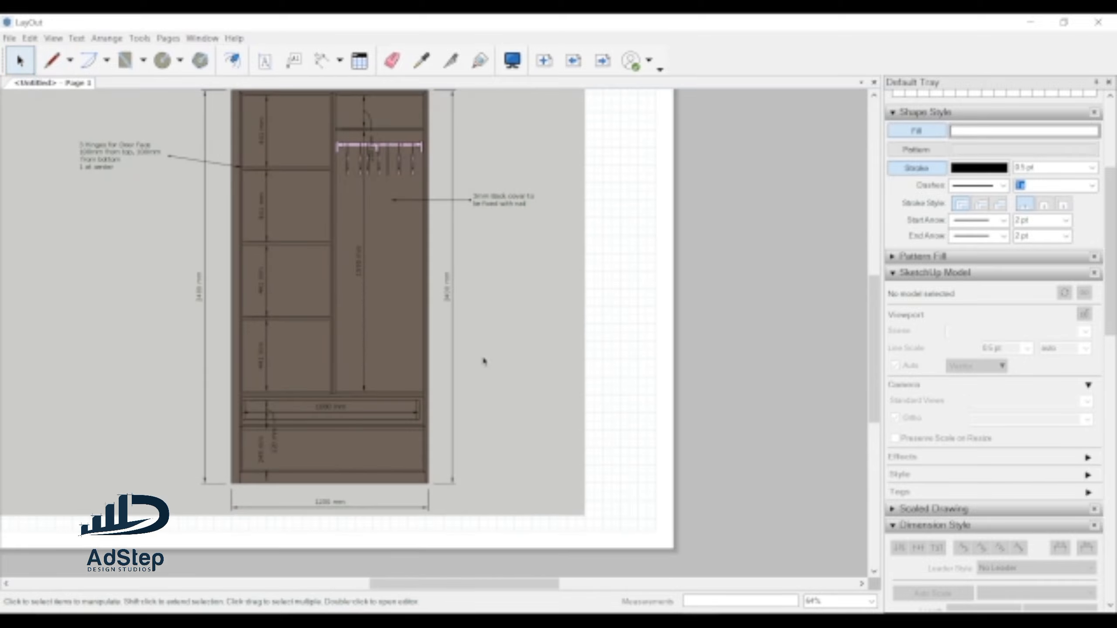
scroll(362, 371, "down", 2)
scroll(379, 402, "up", 4)
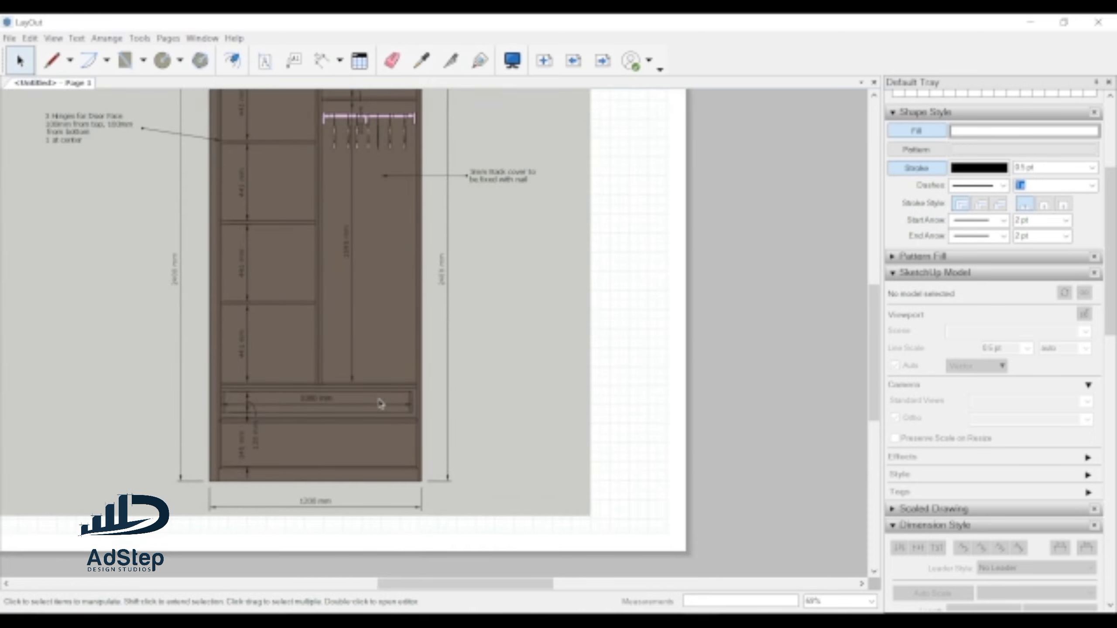
scroll(382, 400, "down", 5)
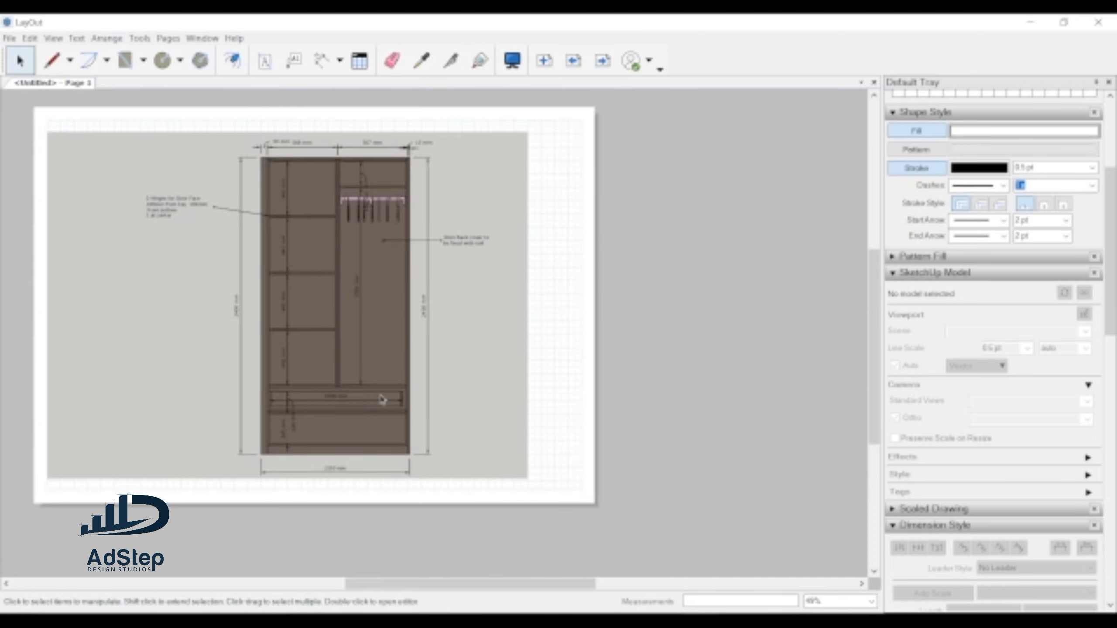
scroll(458, 373, "down", 1)
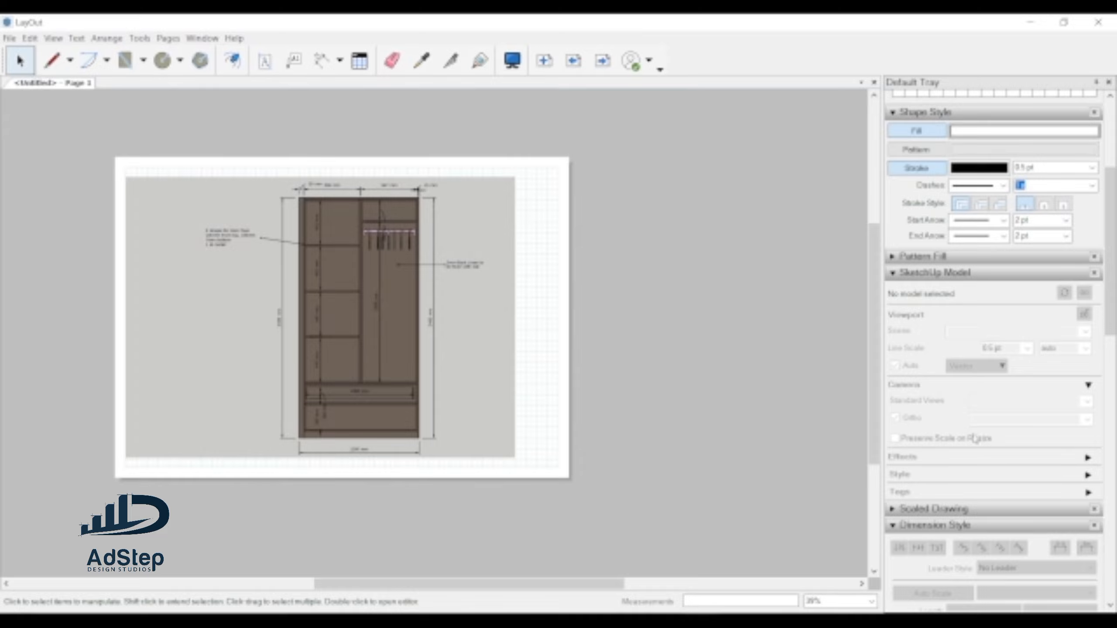
- Copy the title strip with the AdStep logo from the Plan view page to the same place on Page 1
scroll(974, 438, "down", 10)
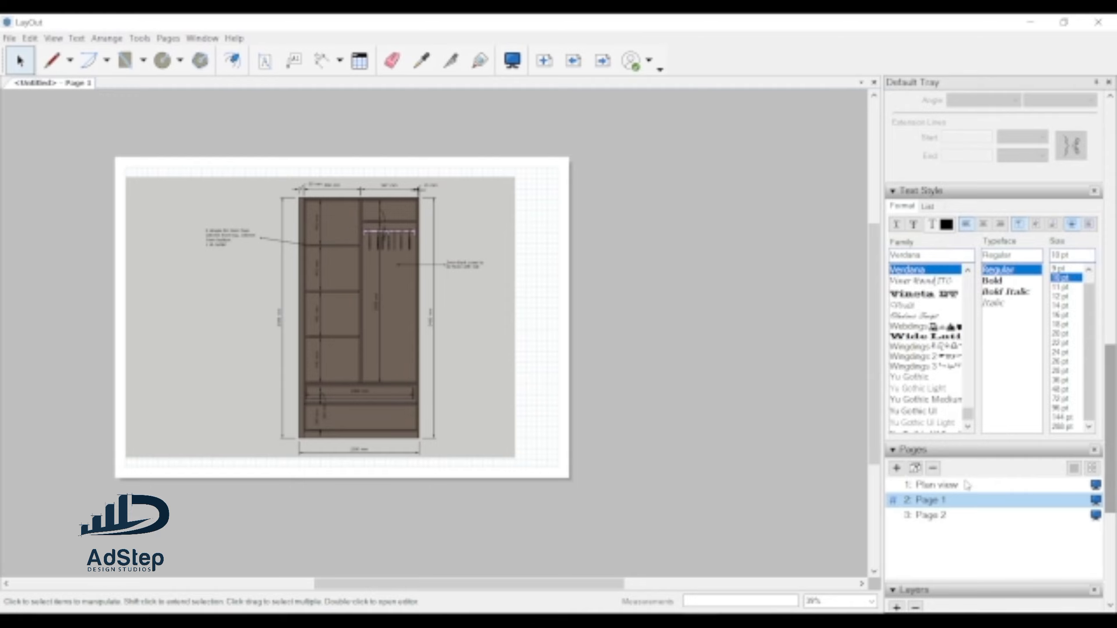
left_click(965, 484)
left_click_drag(518, 139, 604, 506)
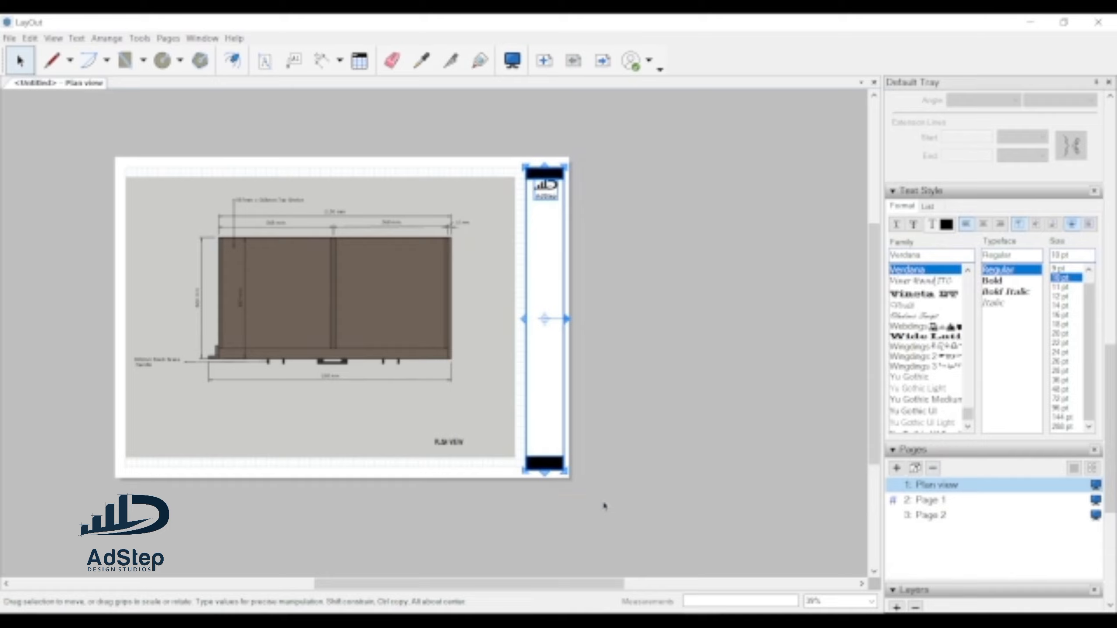
left_click(930, 501)
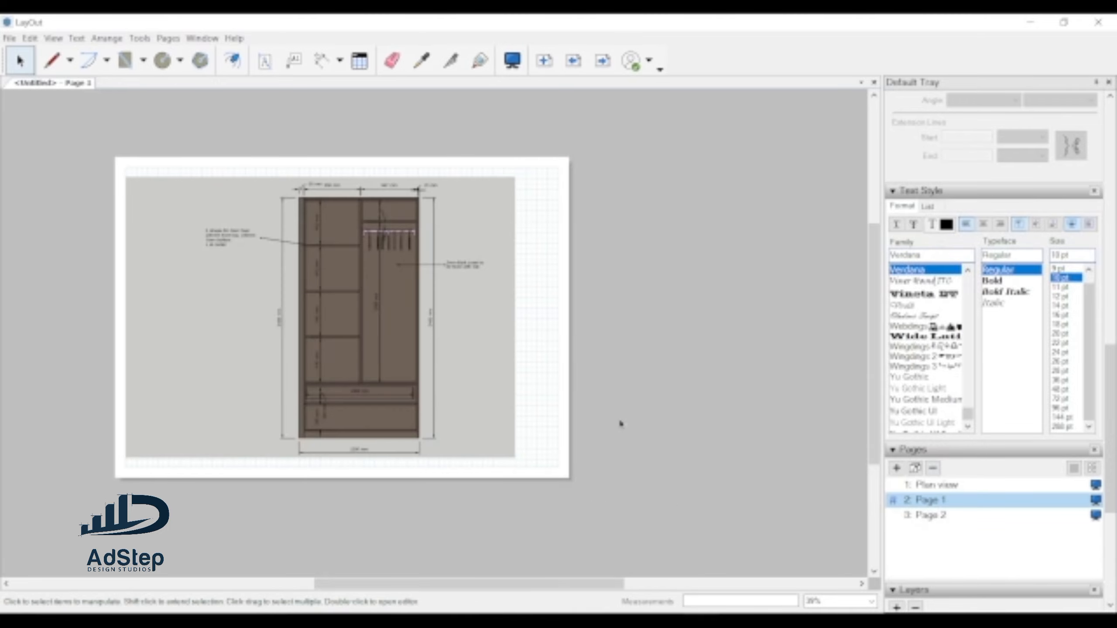
key("ctrl+v")
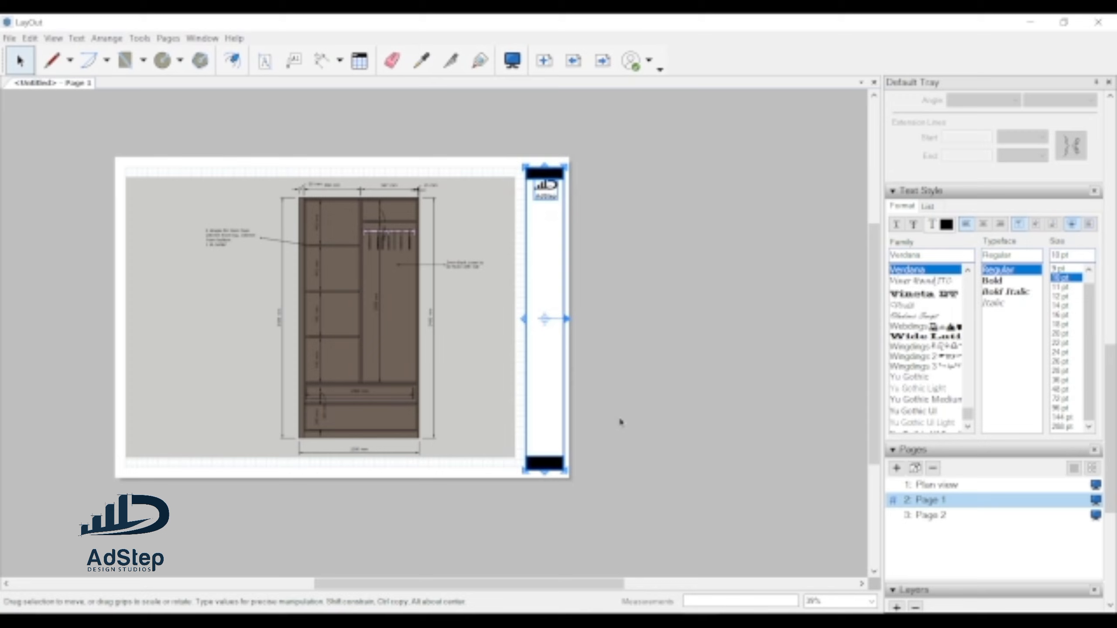
left_click(668, 310)
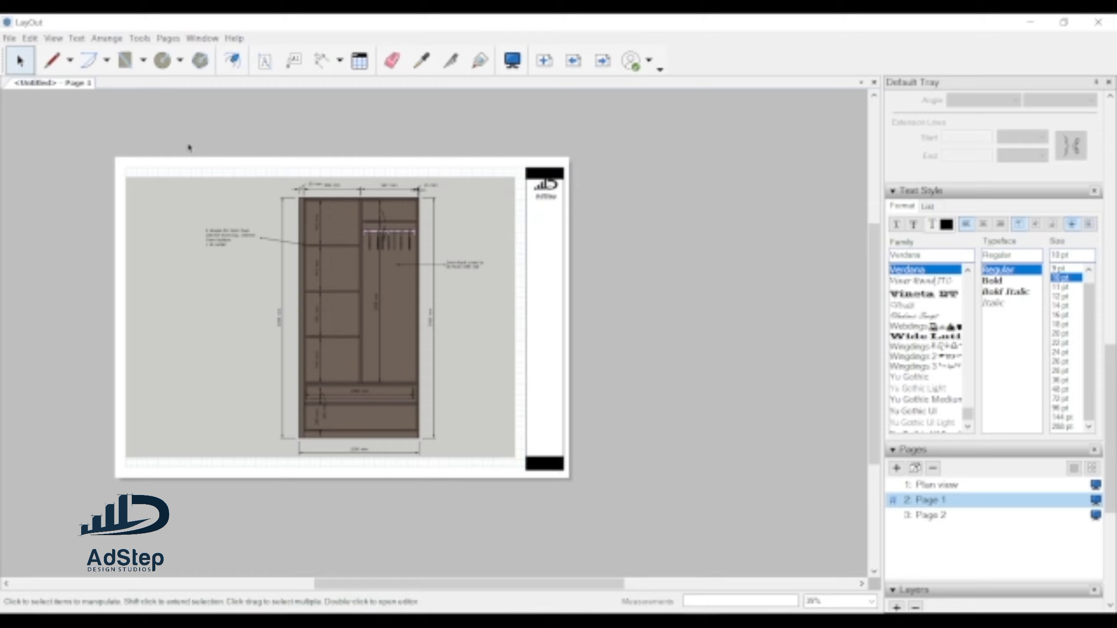
- Copy the "PLAN VIEW" title from the Plan view page to Page 1 and move it slightly down, clear of the overall height dimension
left_click(937, 485)
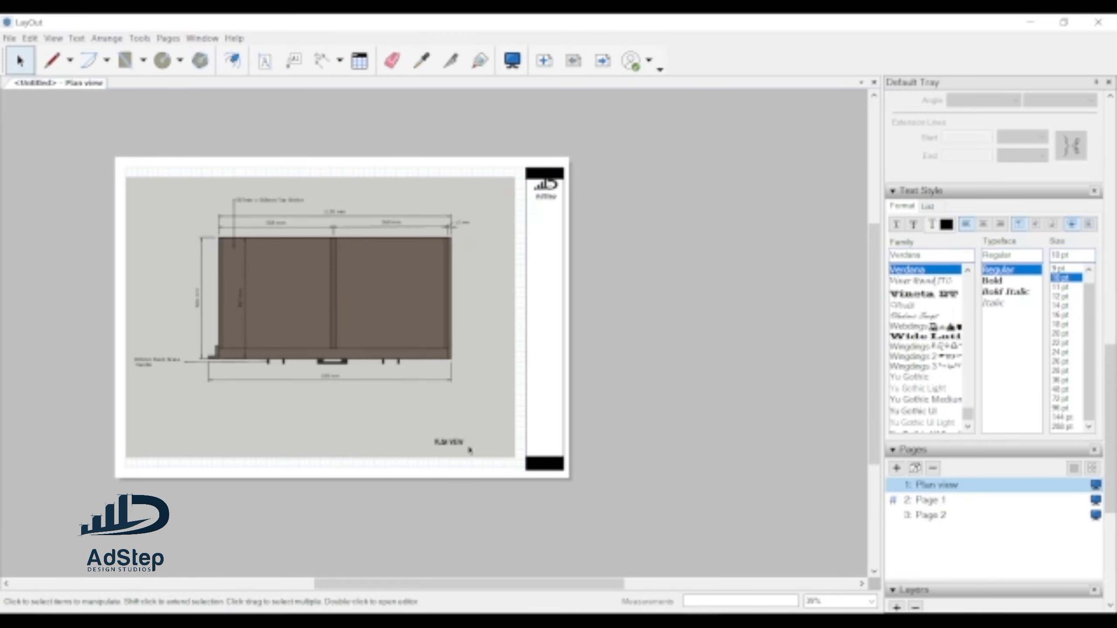
left_click(456, 442)
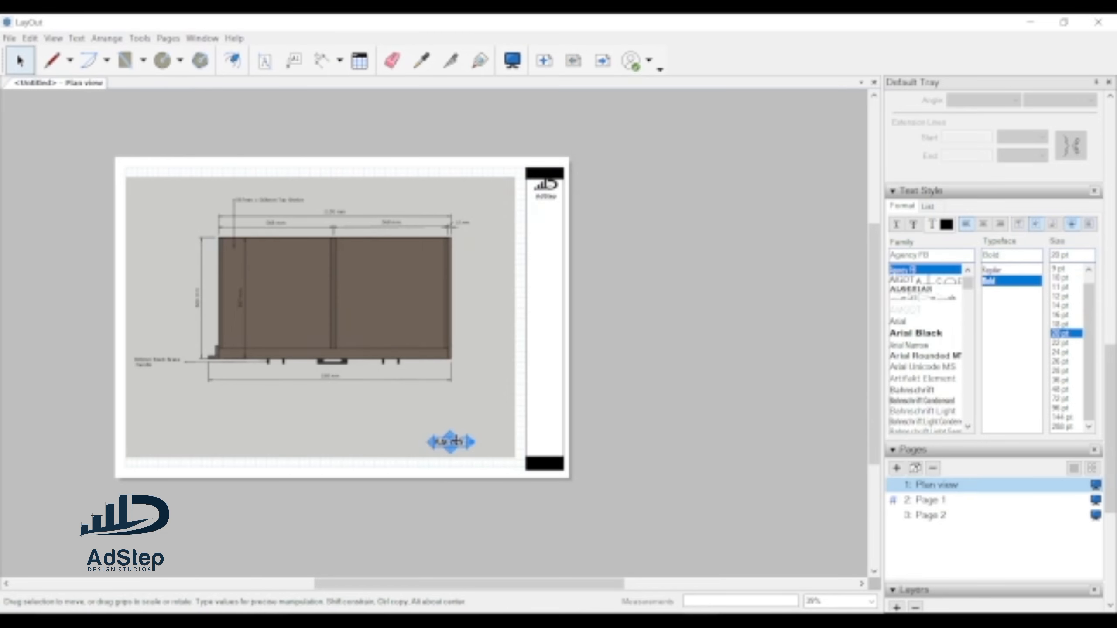
left_click(948, 500)
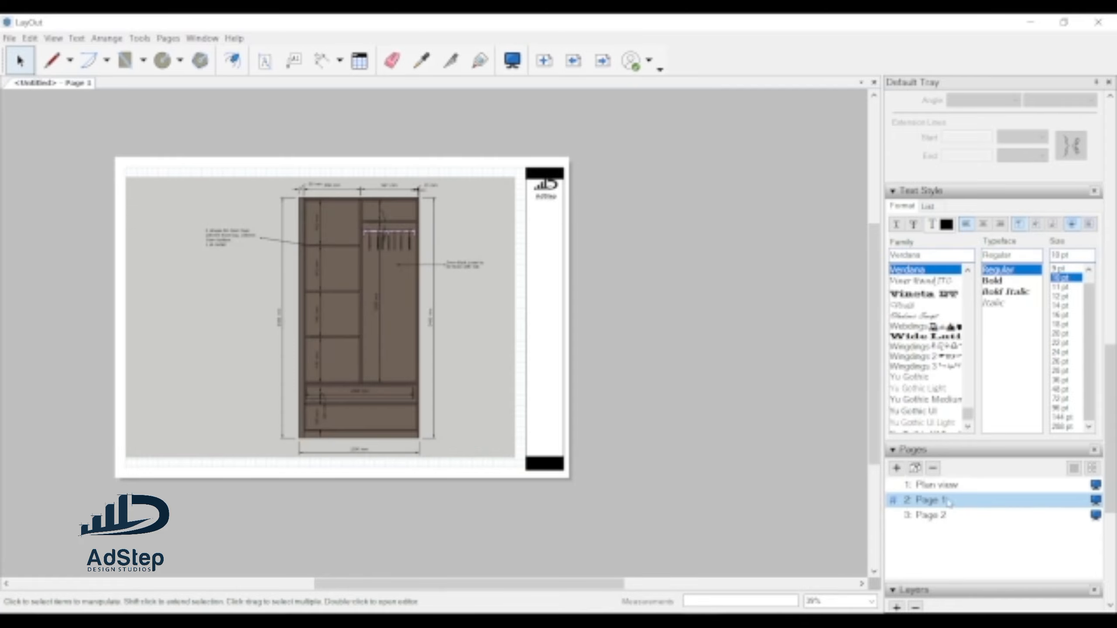
key("ctrl+v")
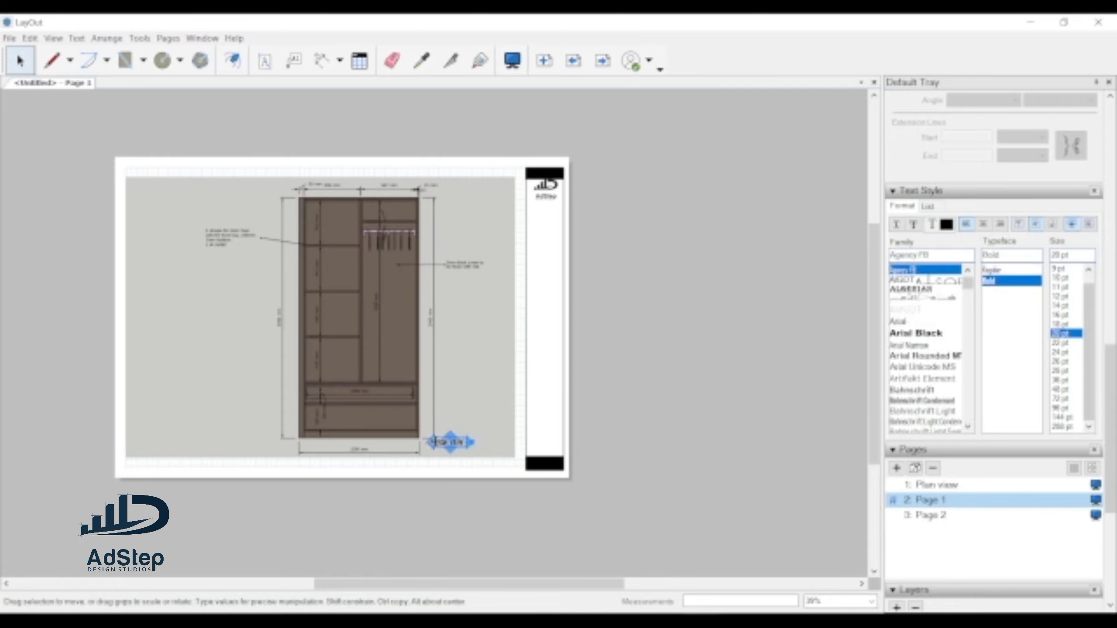
left_click_drag(451, 442, 465, 454)
left_click(630, 415)
scroll(451, 481, "up", 3)
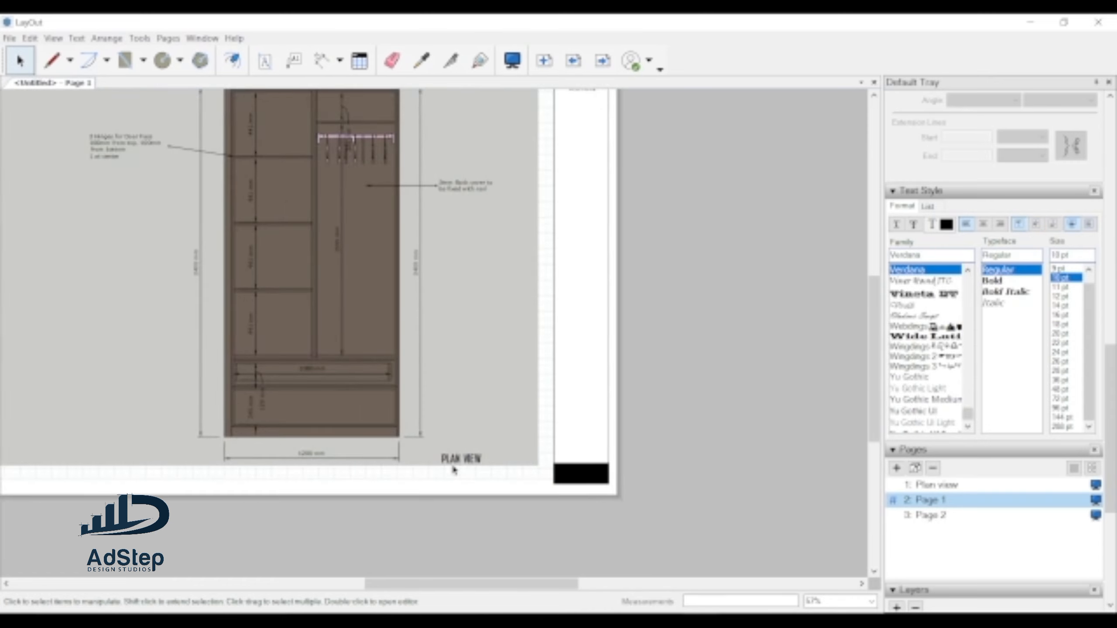
scroll(454, 470, "down", 2)
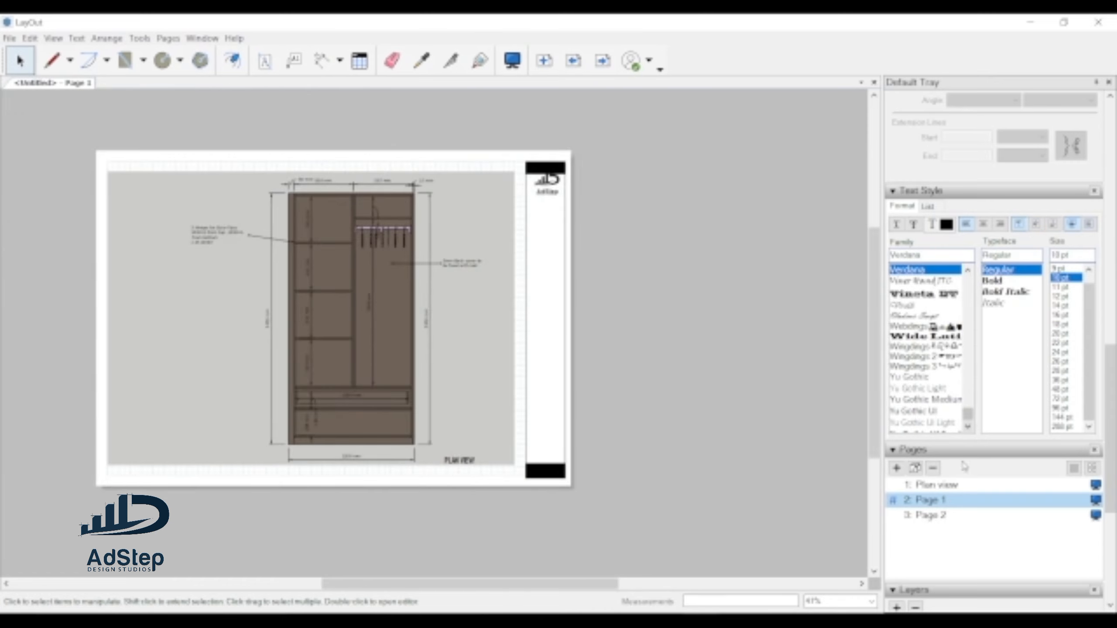
- Change the title on the first page, Plan view, to "GENERAL PLAN VIEW"
left_click(941, 486)
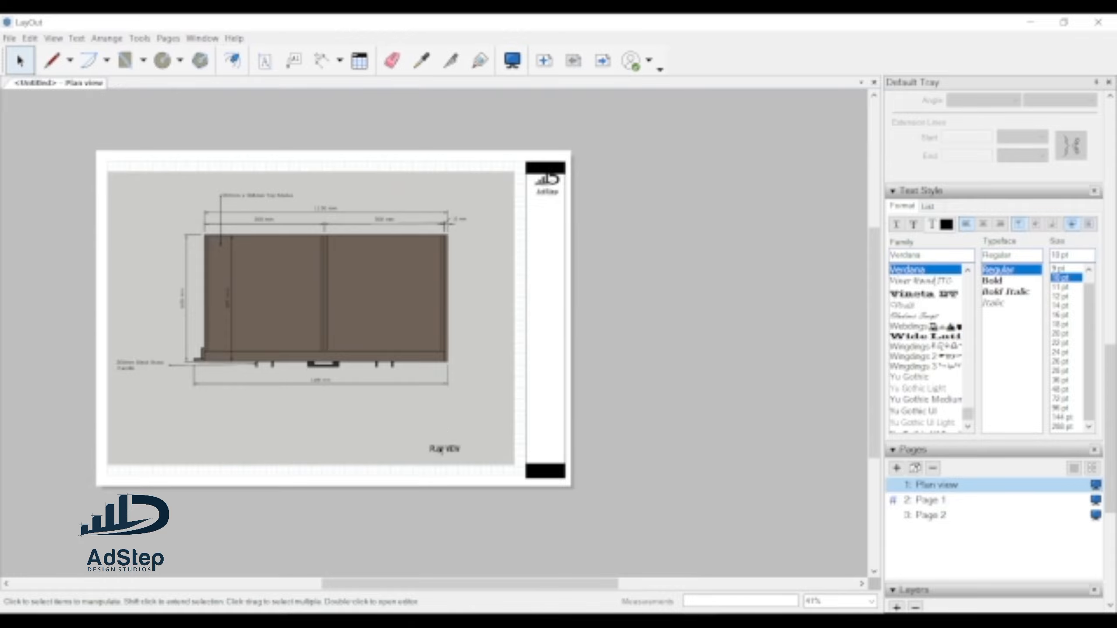
double_click(444, 449)
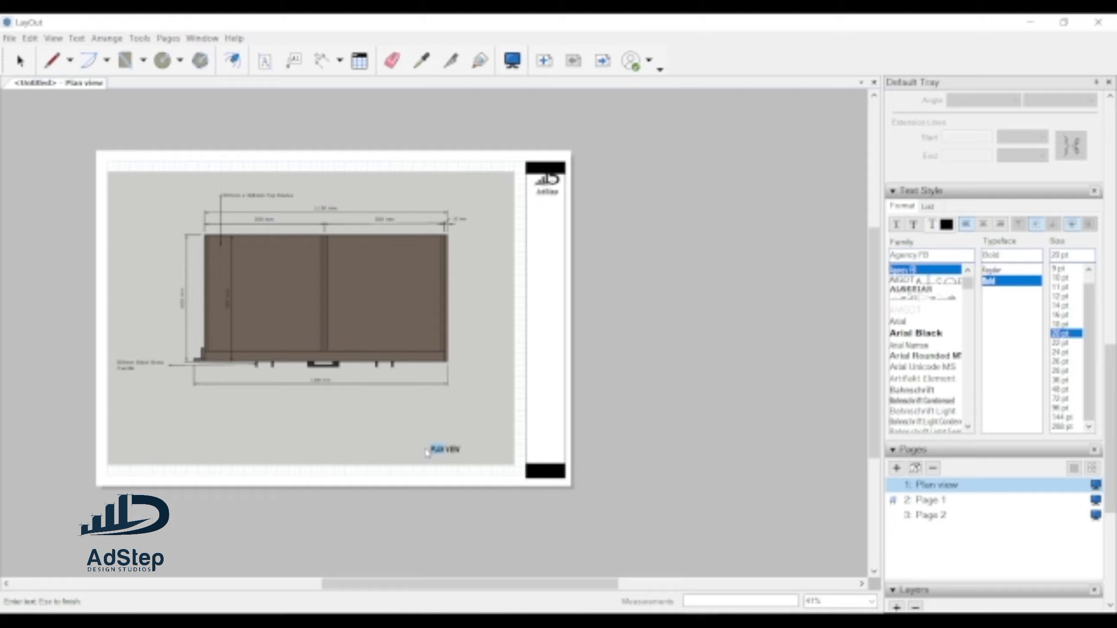
key("BackSpace")
type("RAL PLA")
key("Escape")
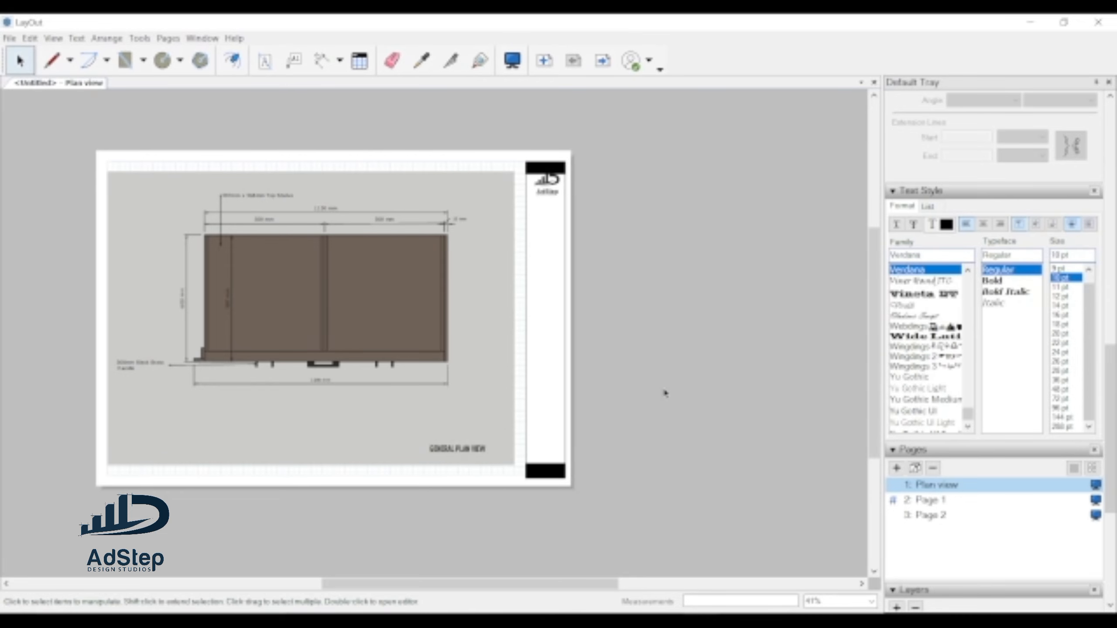
- Rename Page 1, which holds the internal wardrobe view, as "Plan View"
left_click(939, 501)
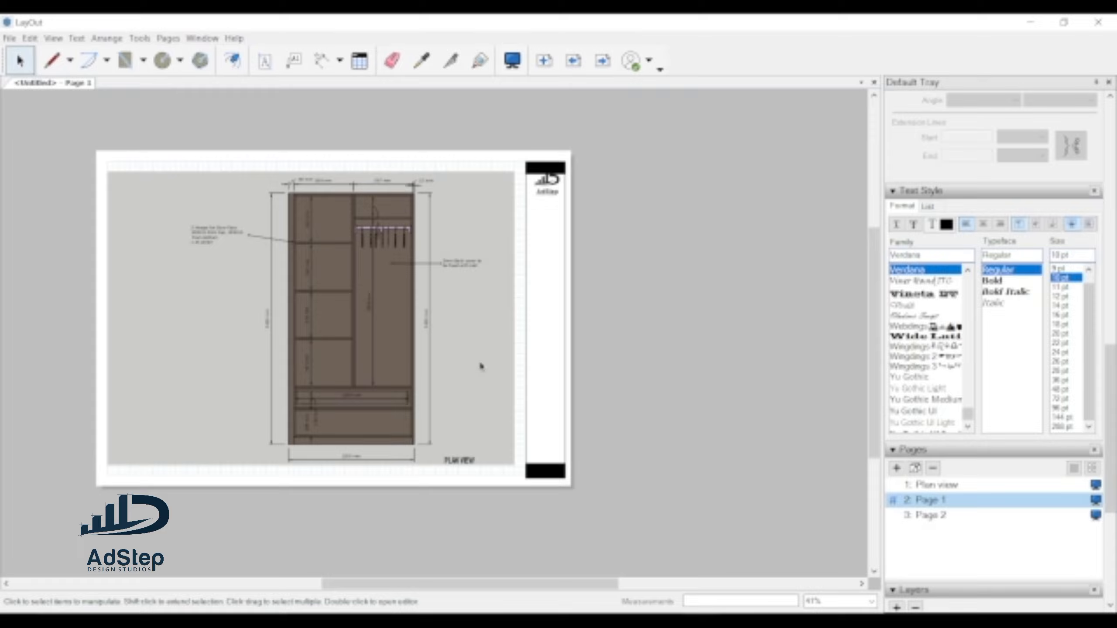
left_click(941, 522)
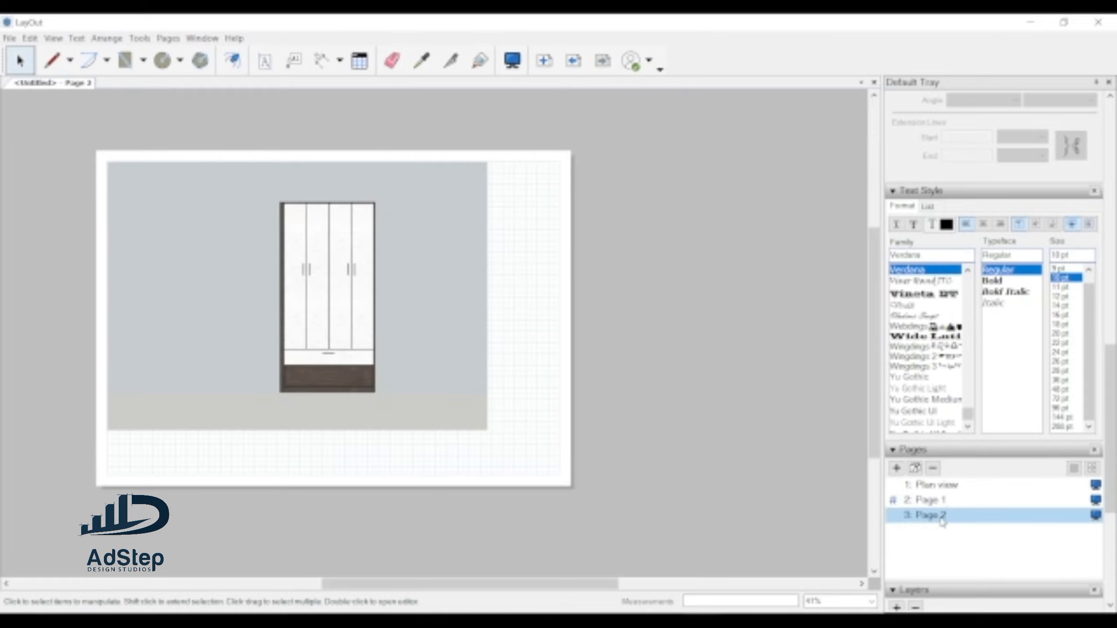
double_click(948, 500)
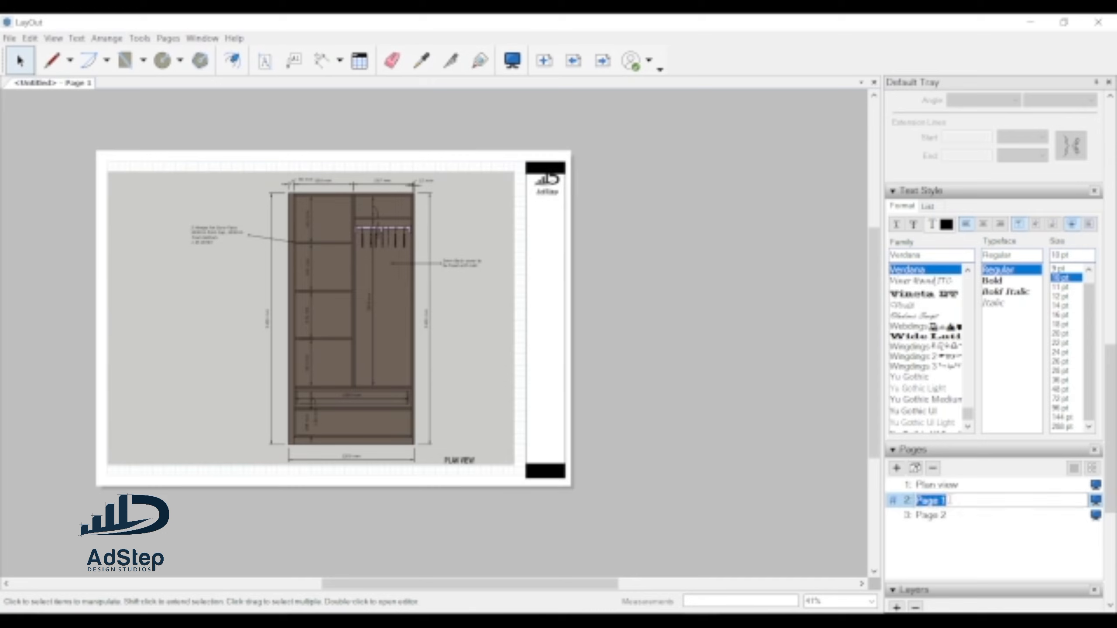
type("p")
type("lan View")
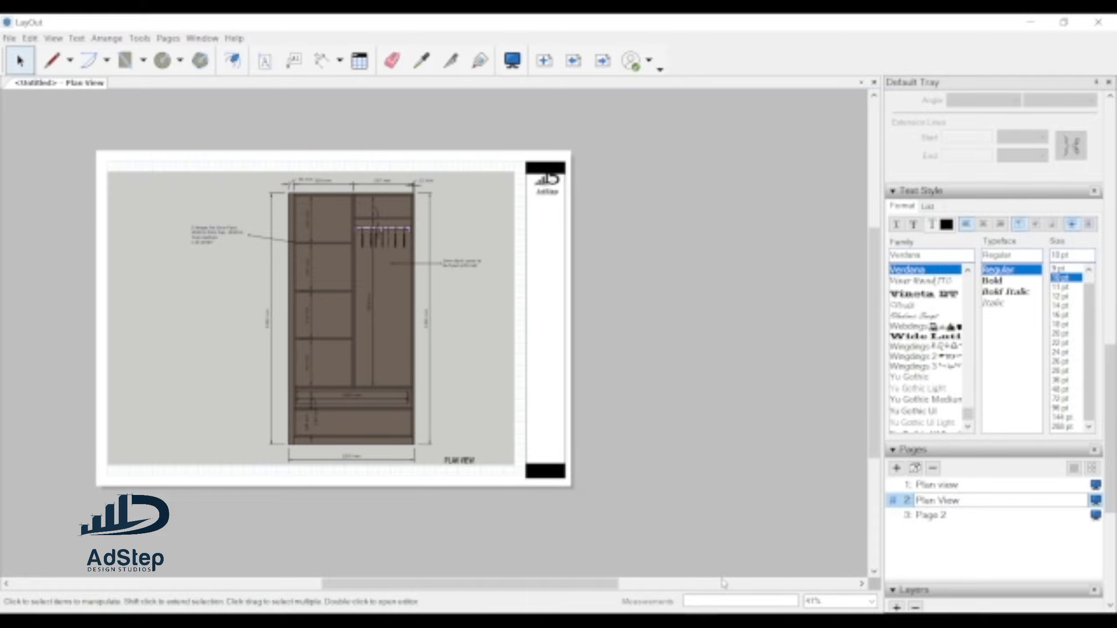
key("Return")
- Enlarge the elevation viewport on Page 2 from its lower-right corner and centre it vertically on the page
left_click(924, 514)
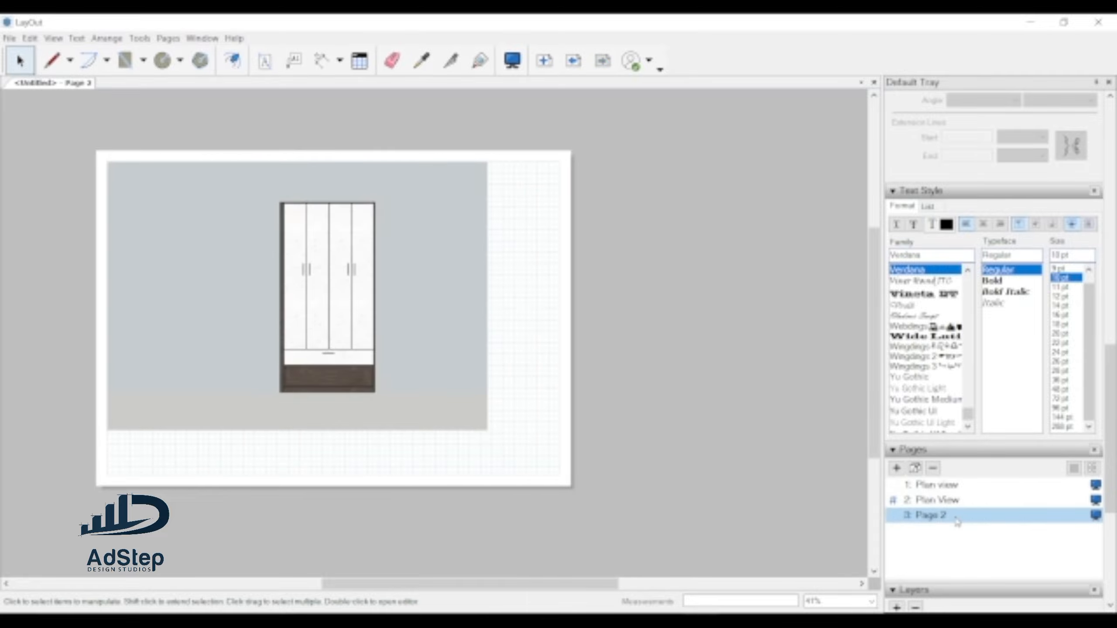
left_click(434, 383)
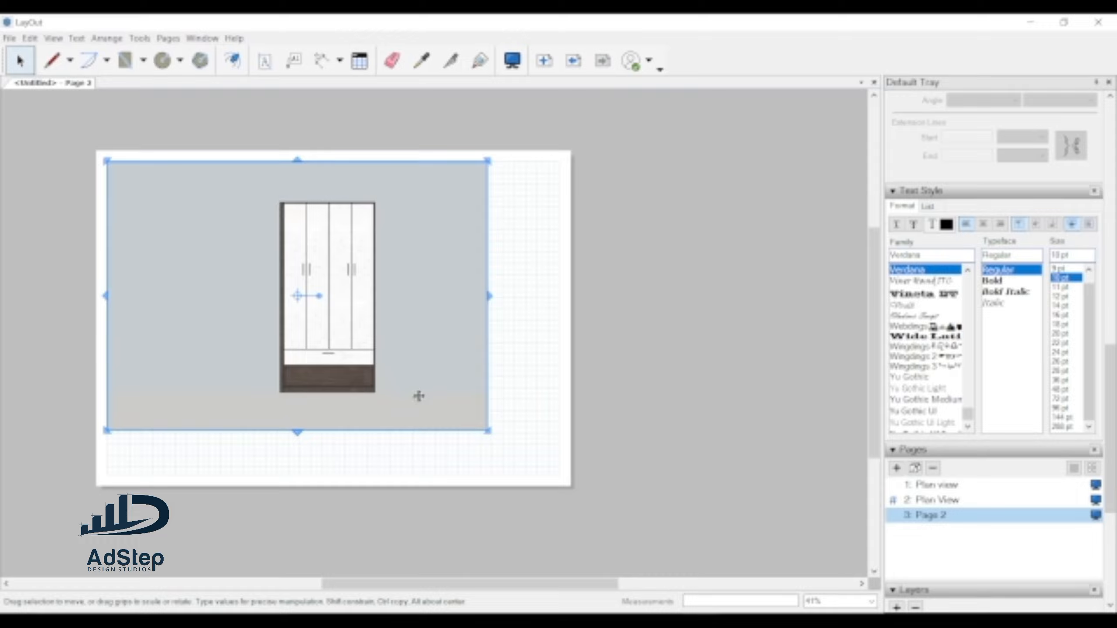
left_click_drag(489, 432, 516, 456)
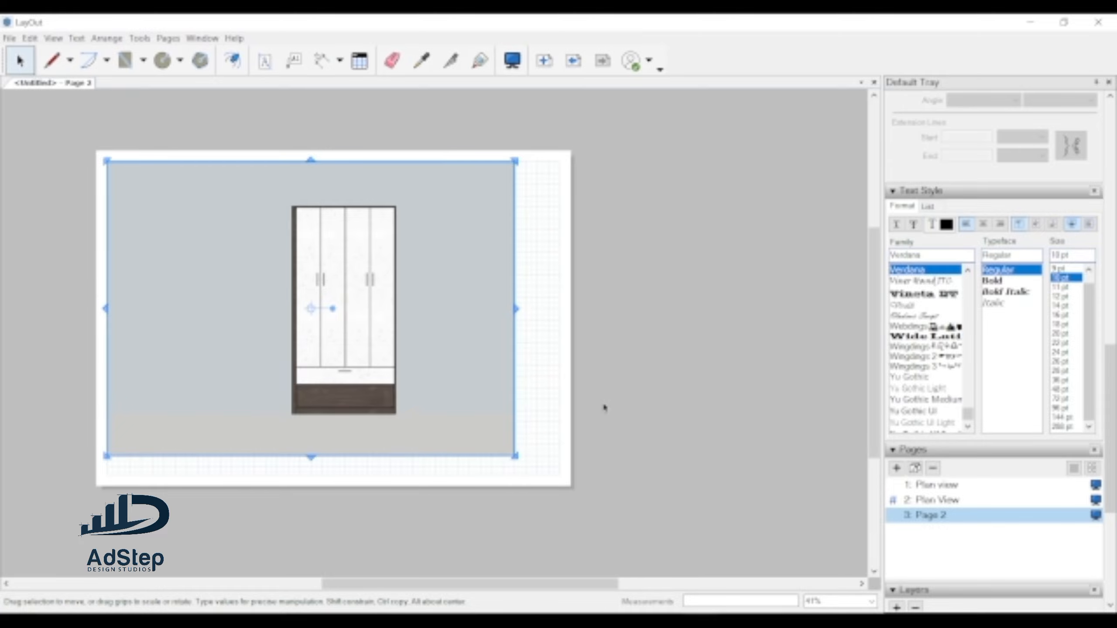
right_click(492, 386)
mouse_move(633, 144)
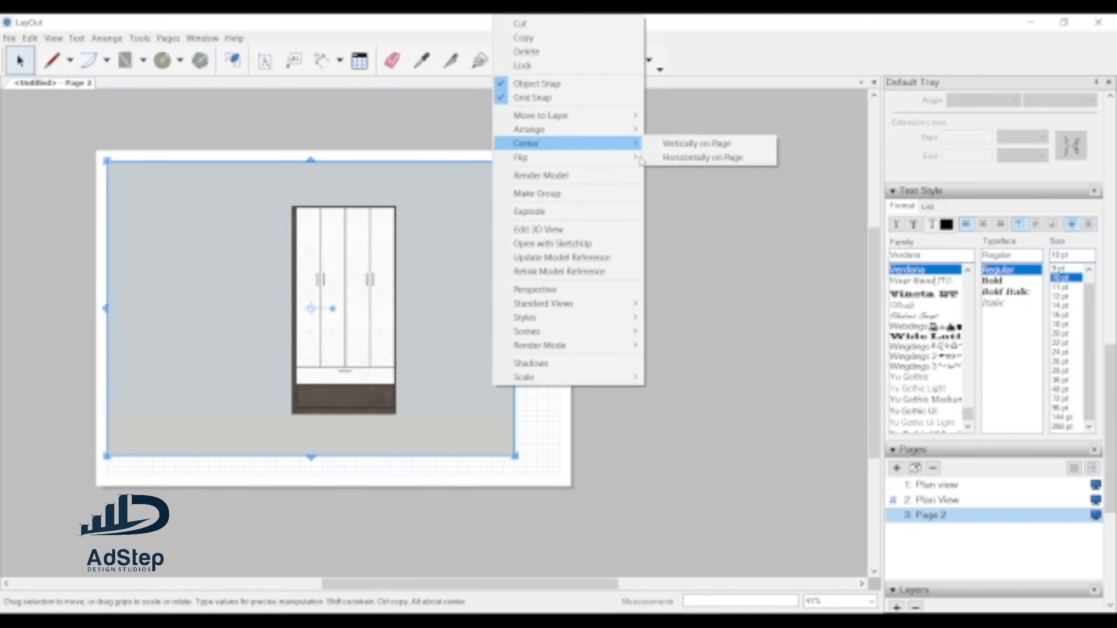
left_click(697, 144)
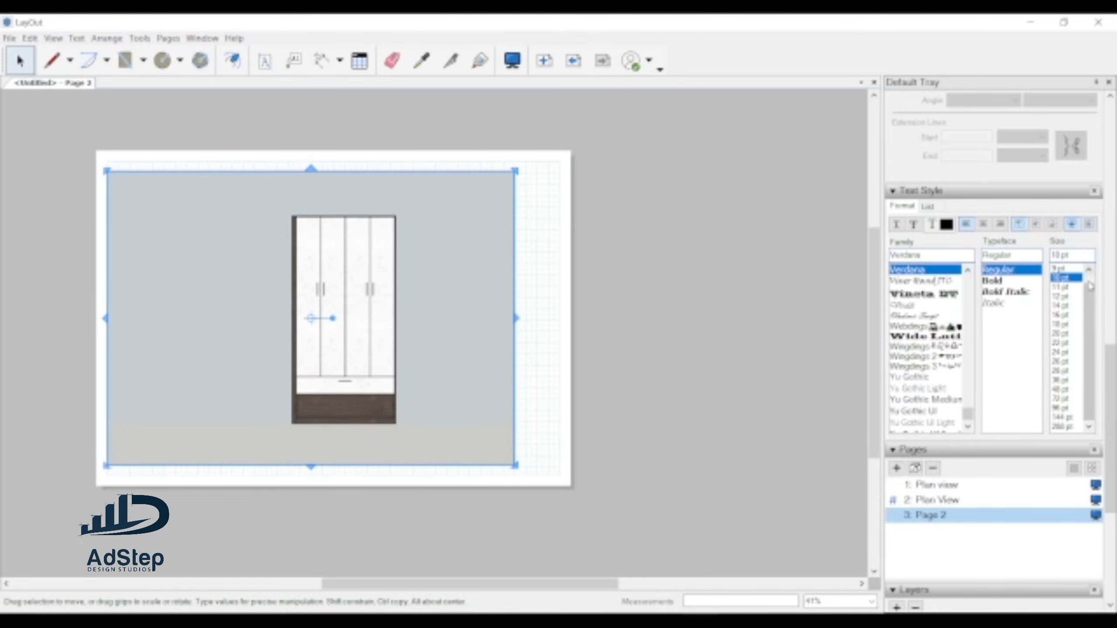
- Set the rendering of the elevation viewport on Page 2 to Vector and deselect it
left_click_drag(1112, 385, 1114, 135)
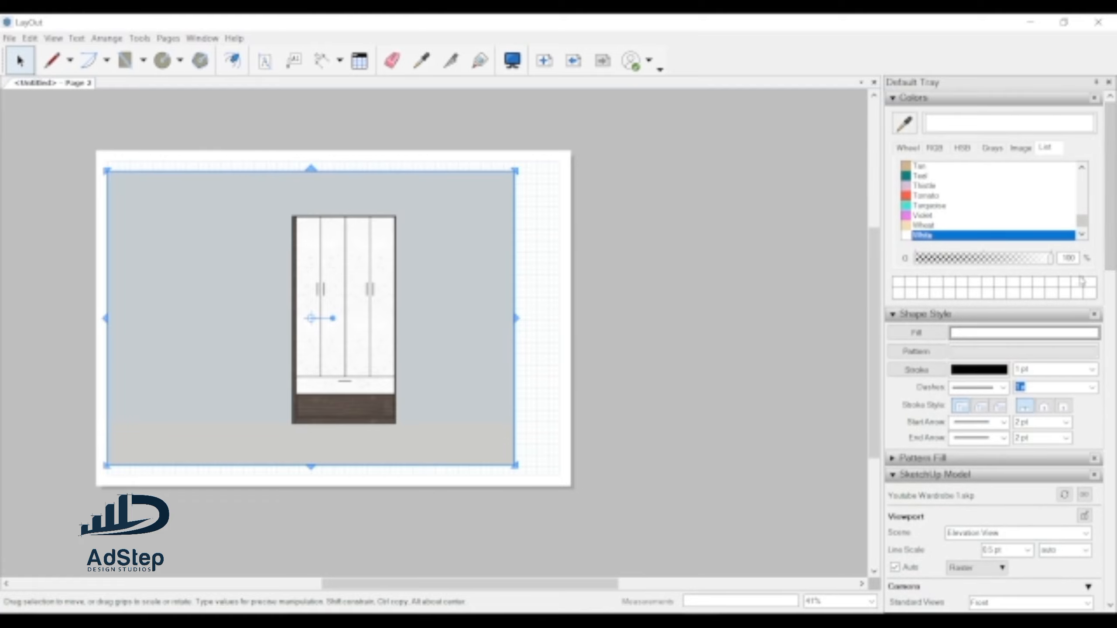
left_click(1002, 567)
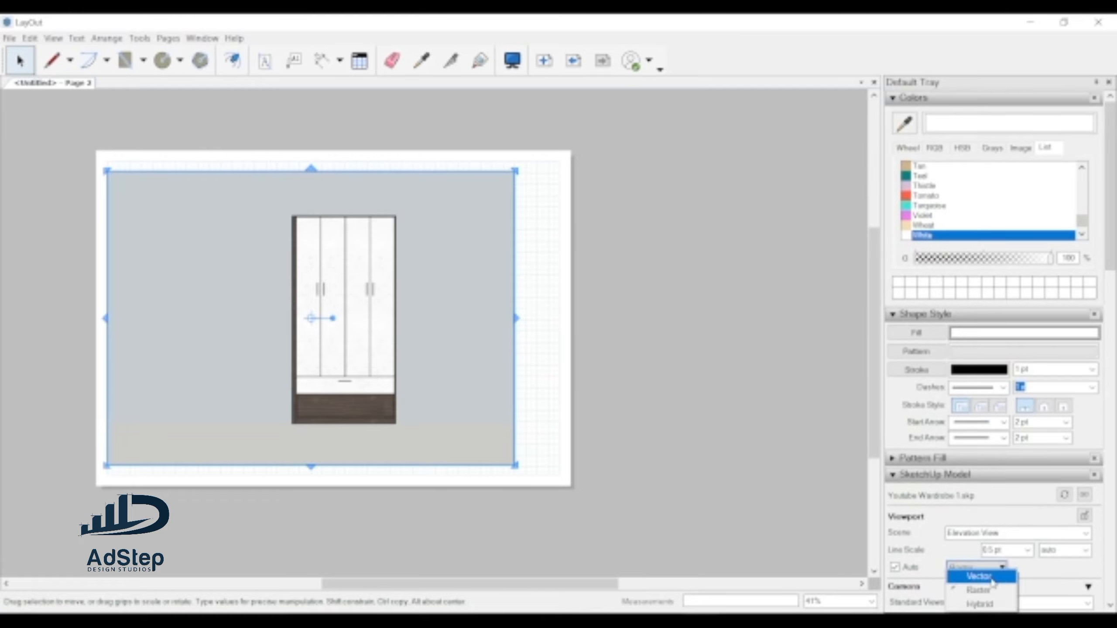
left_click(992, 577)
left_click(702, 355)
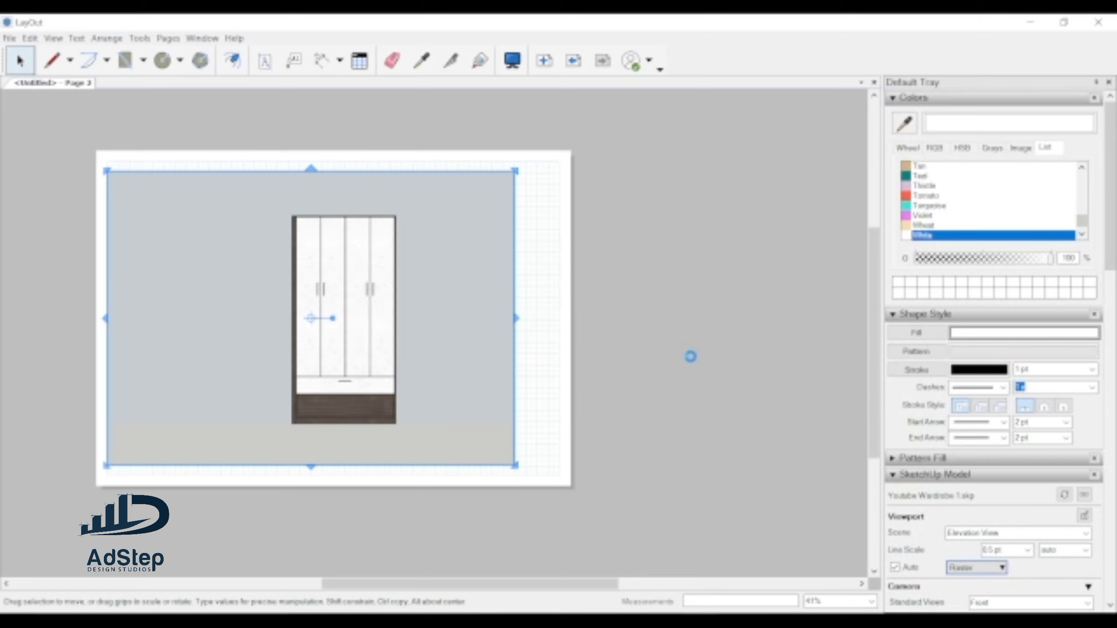
left_click(636, 339)
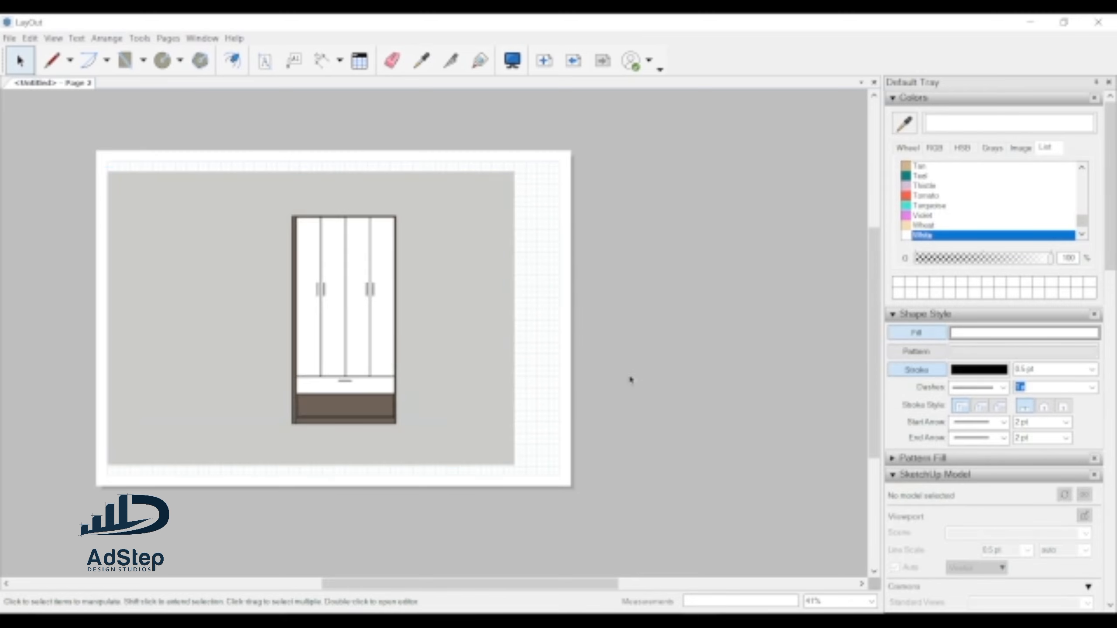
- Dimension the height of the leftmost wardrobe door, placing the linear dimension just inside the door
scroll(212, 233, "up", 5)
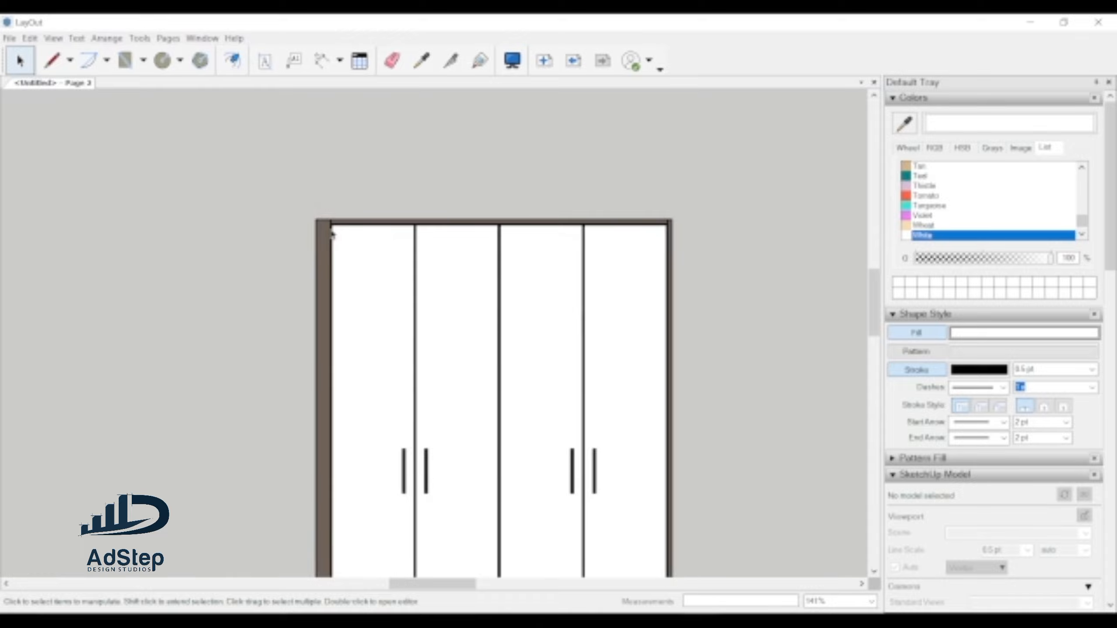
scroll(330, 231, "down", 2)
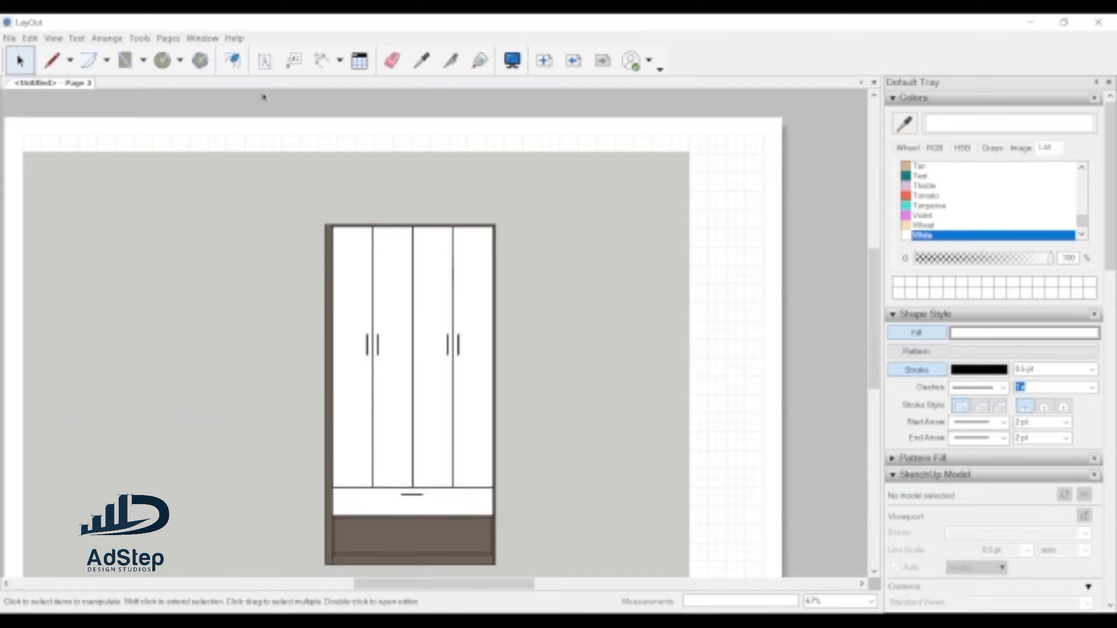
left_click(321, 60)
scroll(320, 231, "up", 2)
scroll(311, 236, "up", 8)
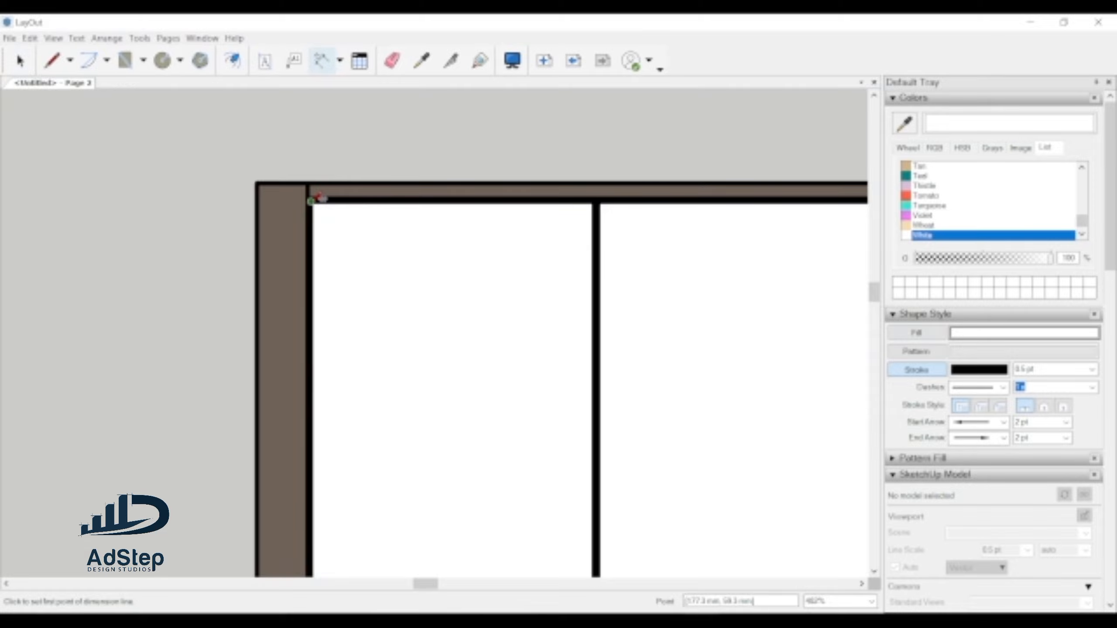
left_click(316, 197)
scroll(318, 193, "down", 6)
scroll(318, 194, "down", 5)
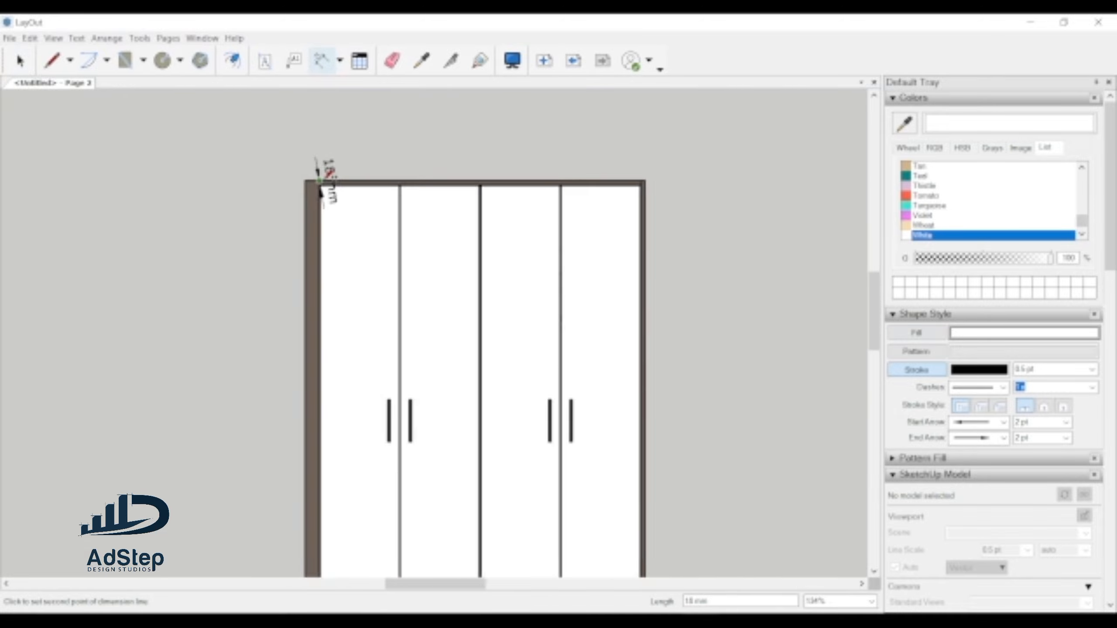
scroll(324, 391, "up", 4)
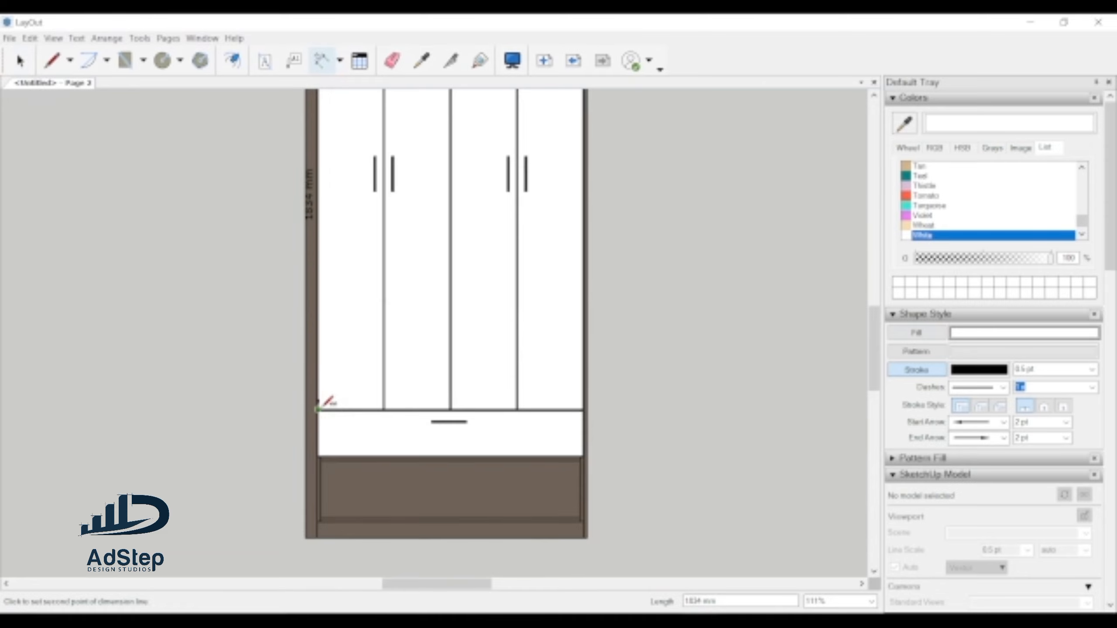
left_click(319, 409)
left_click(331, 370)
scroll(332, 336, "down", 3)
- Dimension the width of the leftmost door, placing the dimension line inside the door near its upper edge
scroll(323, 152, "up", 7)
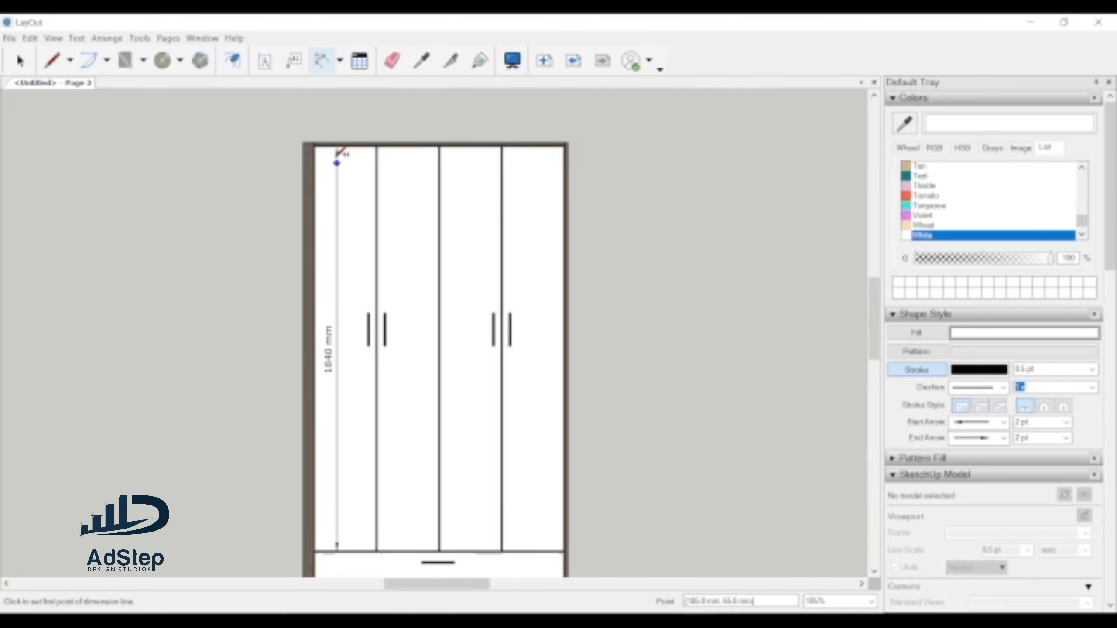
left_click(304, 137)
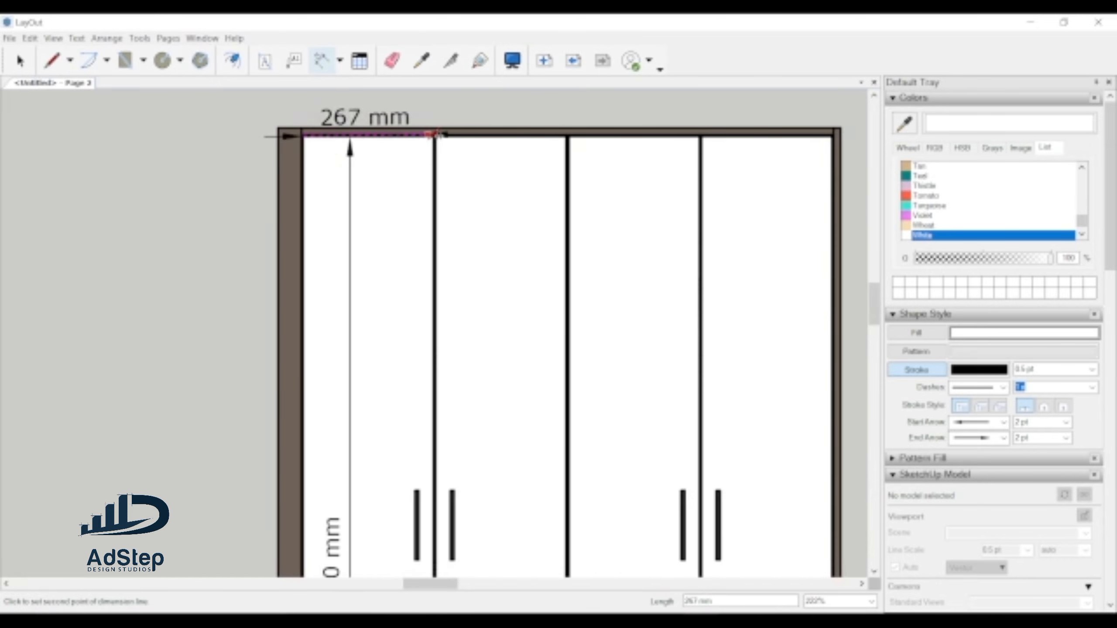
left_click(435, 135)
left_click(429, 198)
scroll(334, 283, "down", 6)
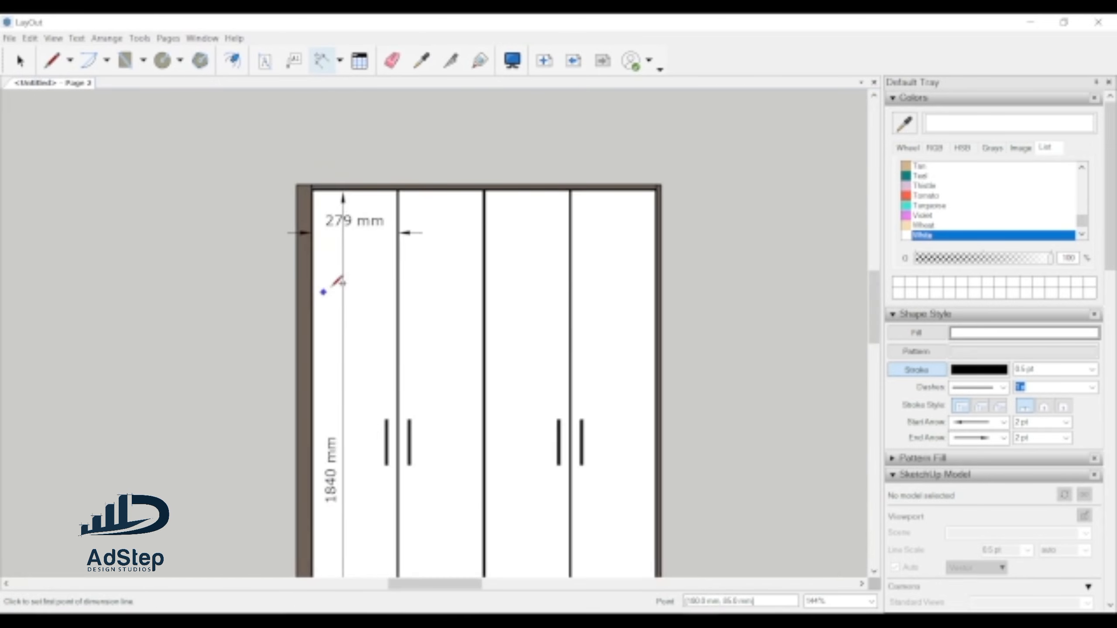
scroll(457, 272, "up", 2)
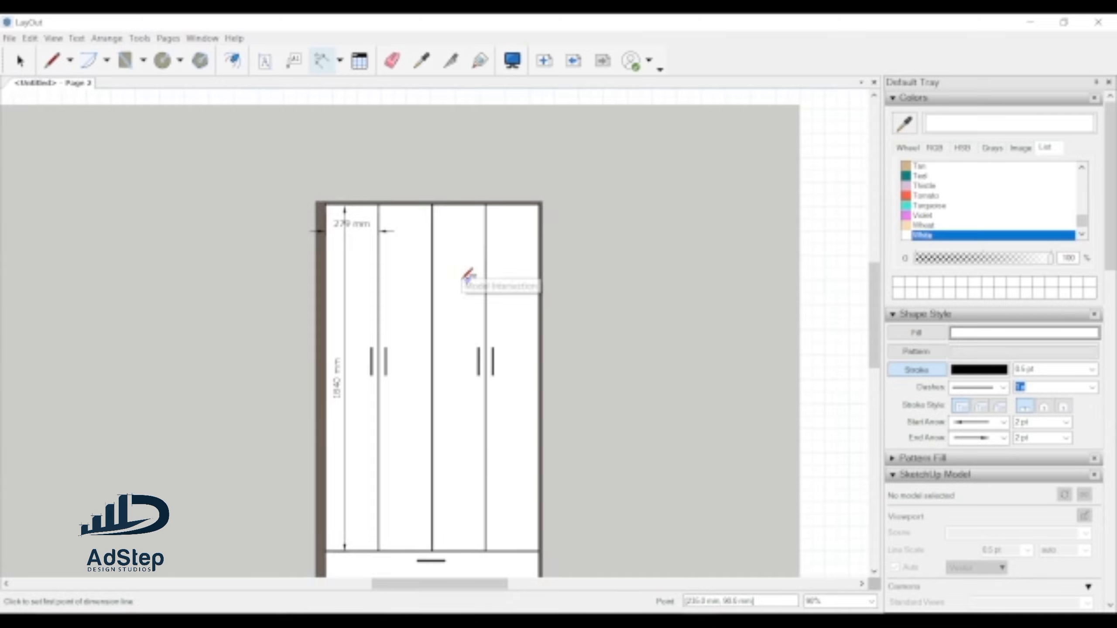
scroll(482, 243, "up", 2)
scroll(331, 210, "down", 1)
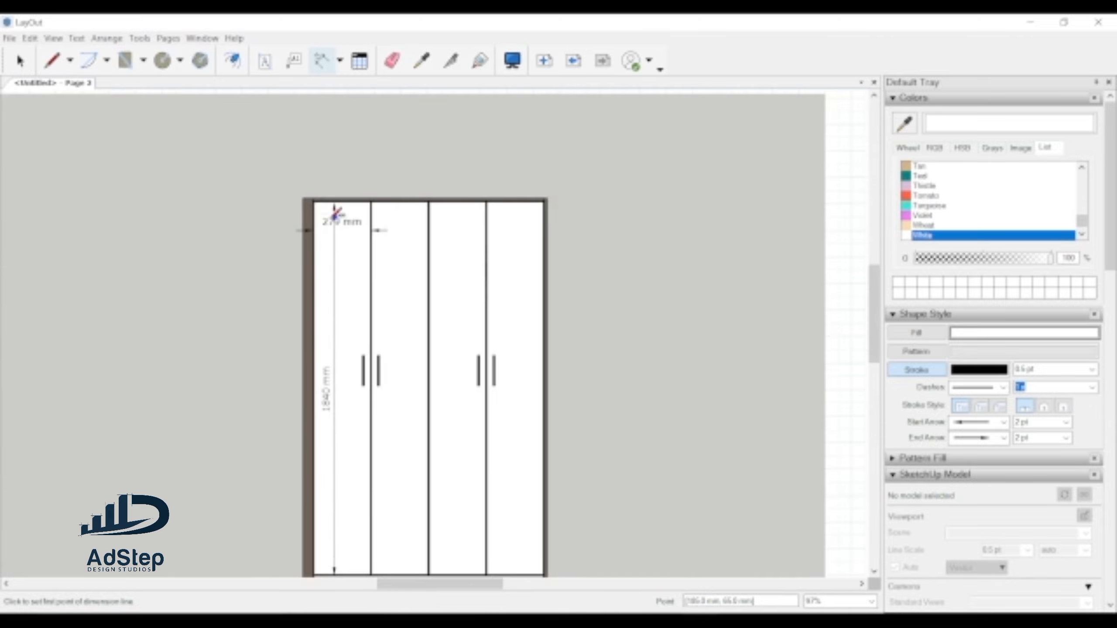
scroll(332, 210, "up", 2)
left_click(294, 192)
left_click(648, 192)
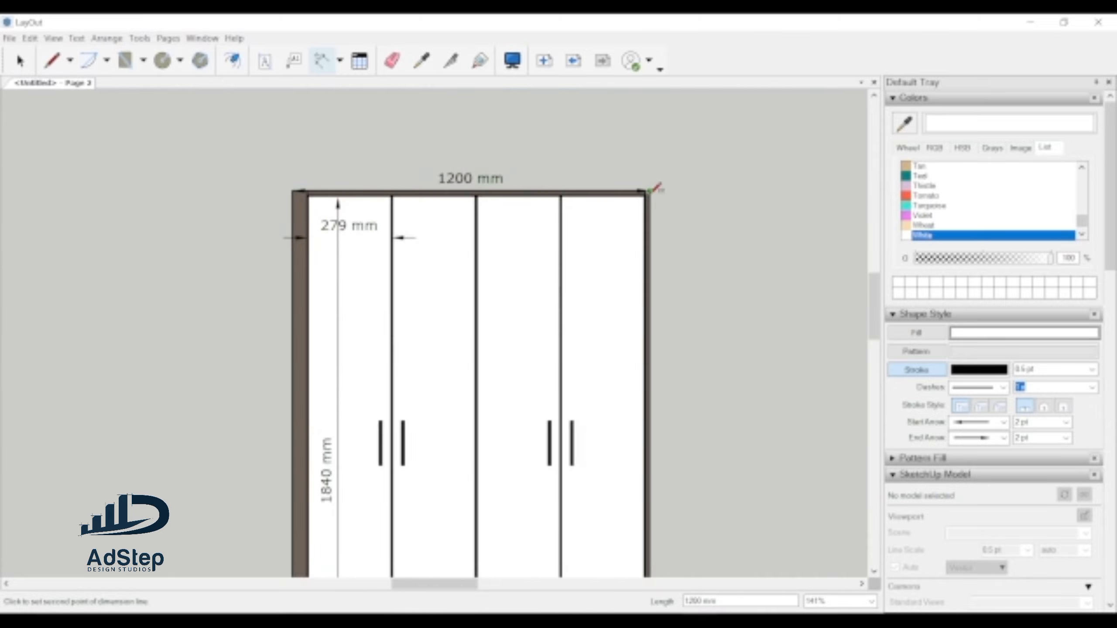
key("Escape")
- Dimension the thickness of the wardrobe's left side panel, placing the dimension above the elevation
scroll(290, 184, "up", 4)
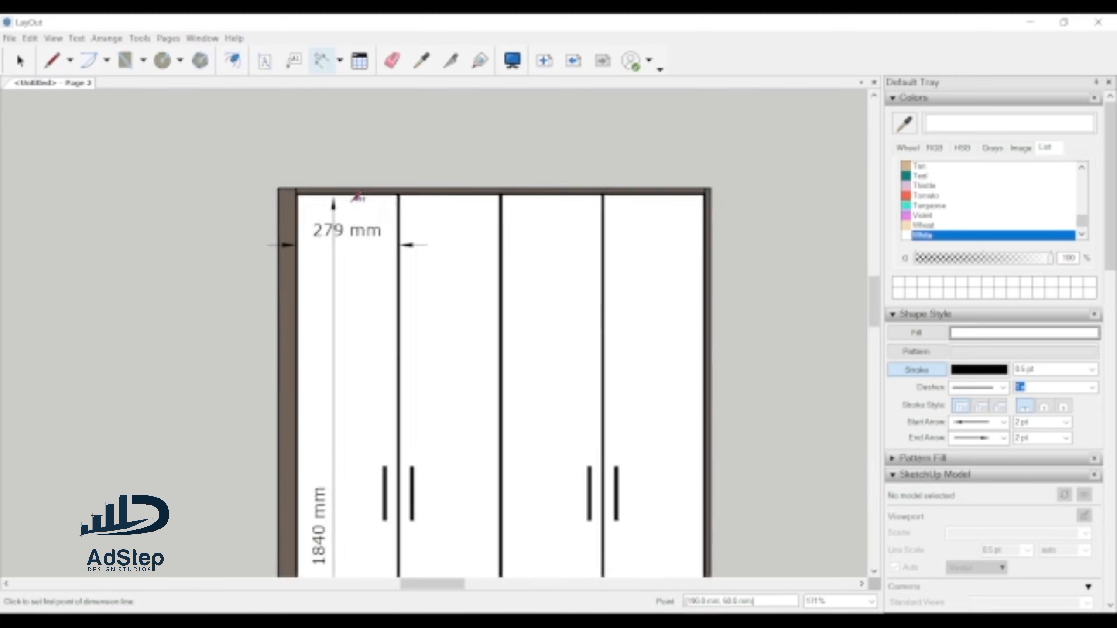
left_click(285, 186)
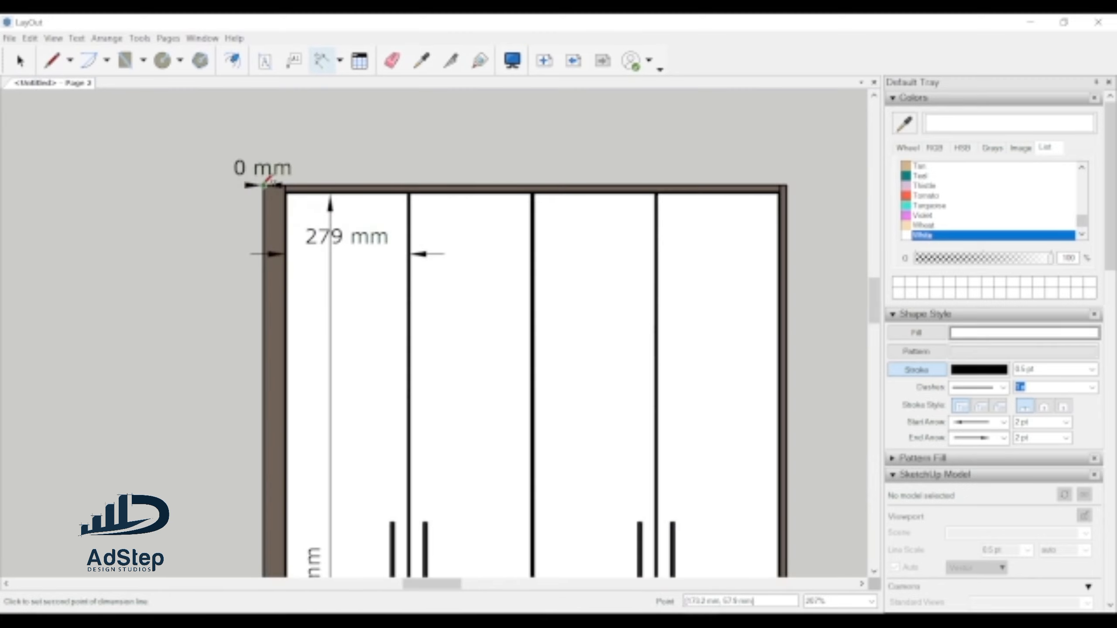
left_click(263, 186)
left_click(290, 146)
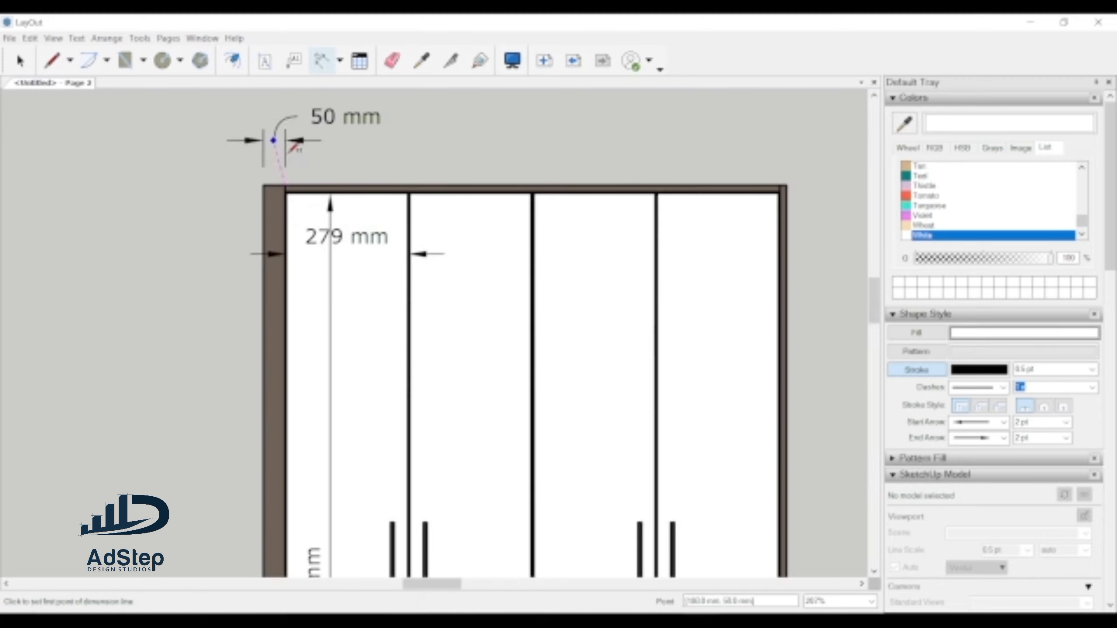
left_click(285, 186)
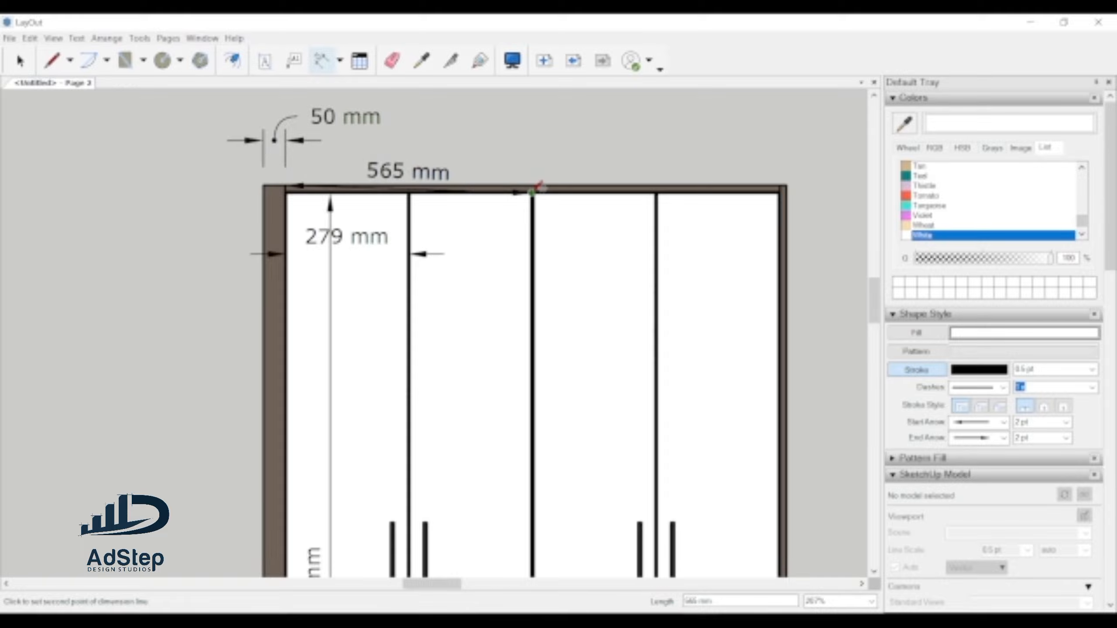
scroll(540, 190, "up", 4)
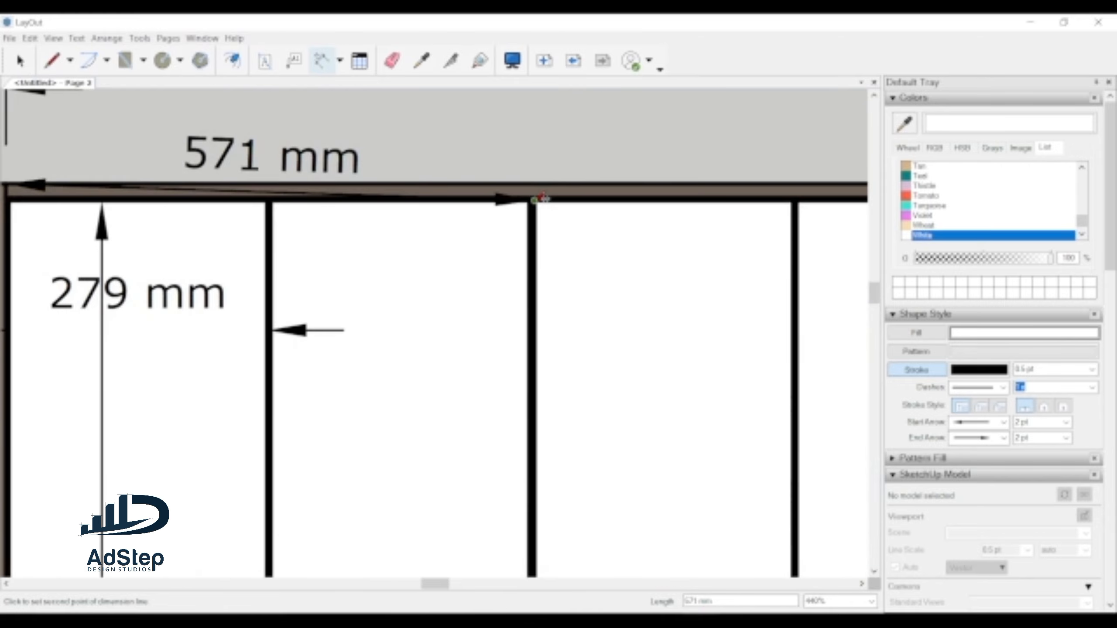
key("Escape")
- Dimension the width of the left pair of doors, aligning the dimension line with the side panel dimension above the wardrobe
scroll(200, 216, "down", 3)
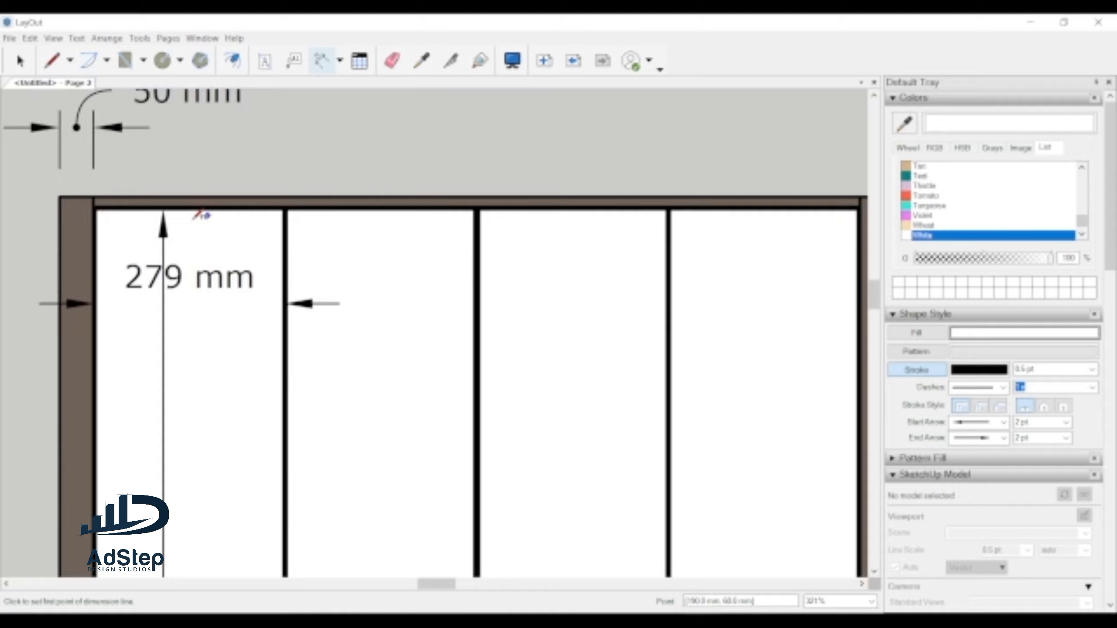
left_click(95, 199)
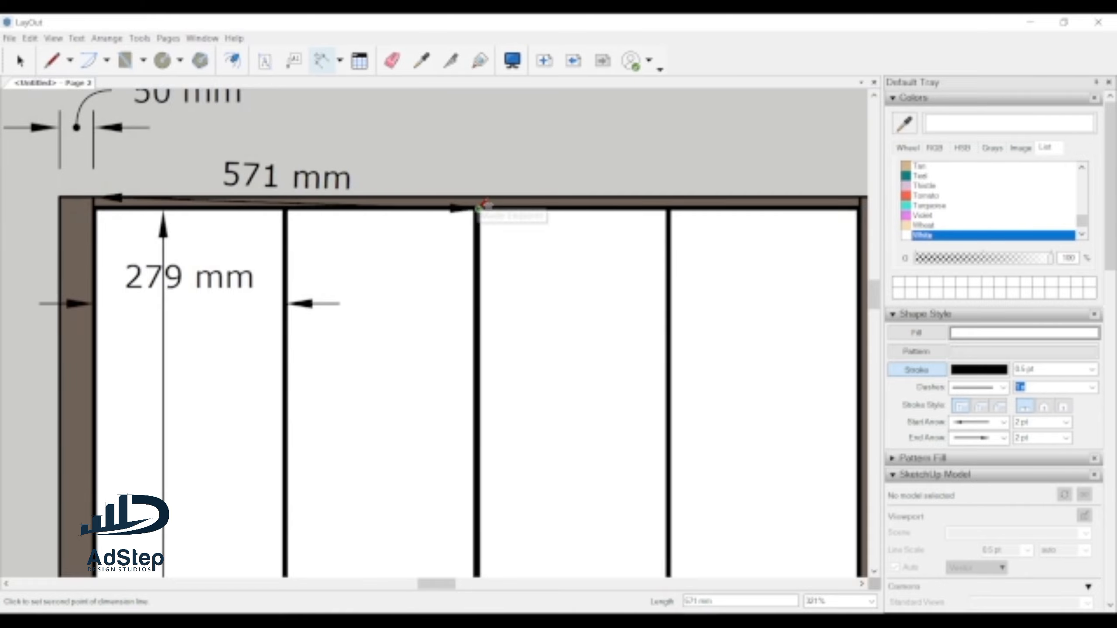
left_click(477, 207)
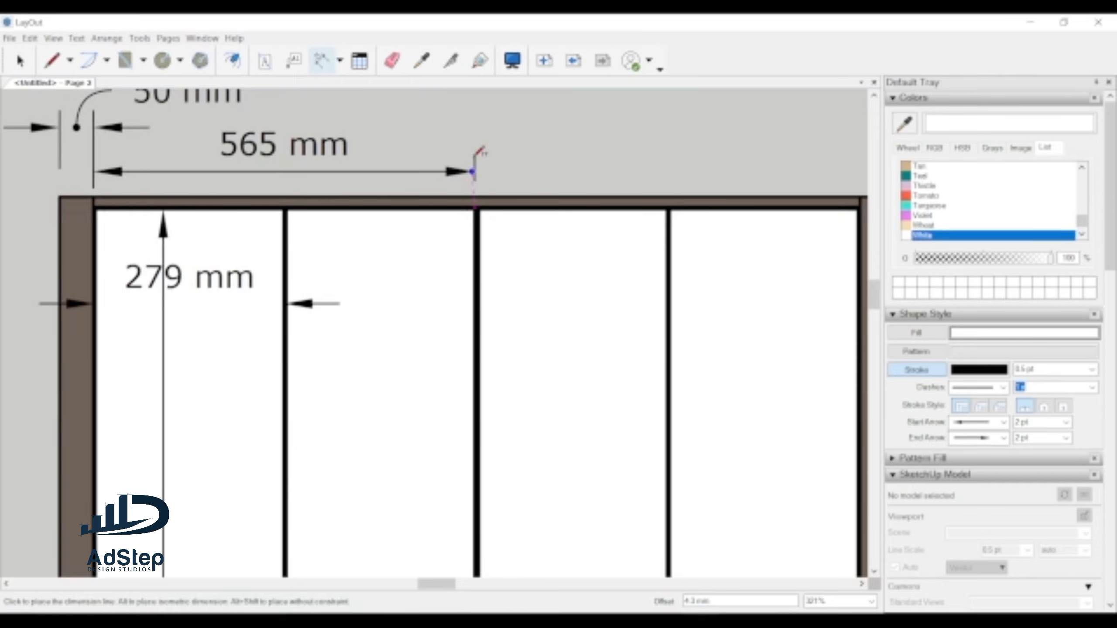
left_click(475, 128)
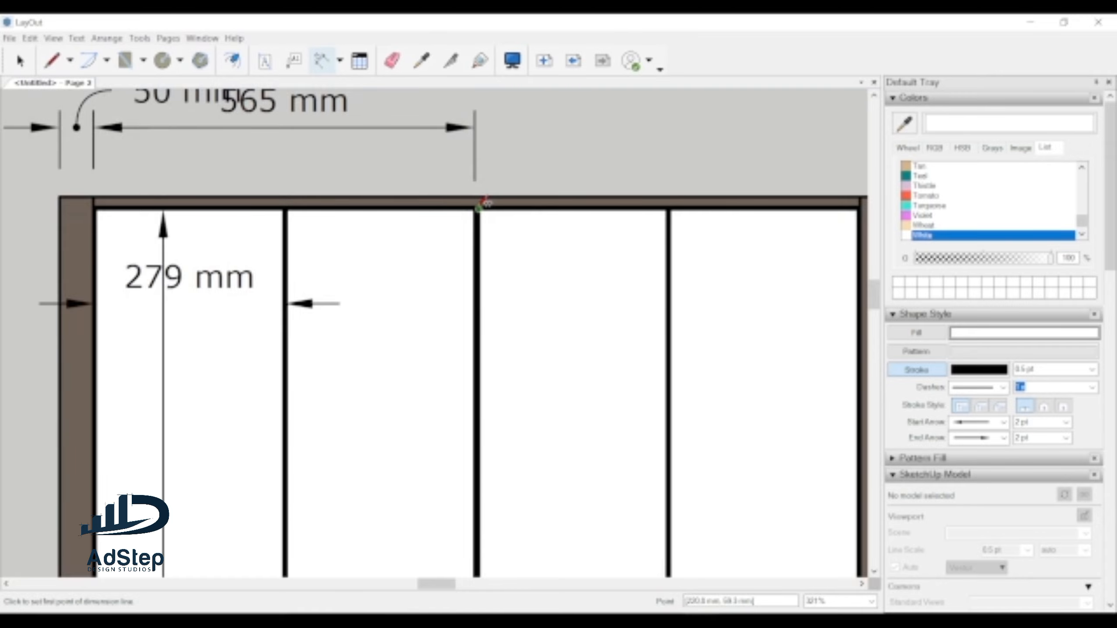
- Dimension the width of the right pair of doors, continuing the row of dimensions above the wardrobe
left_click(482, 201)
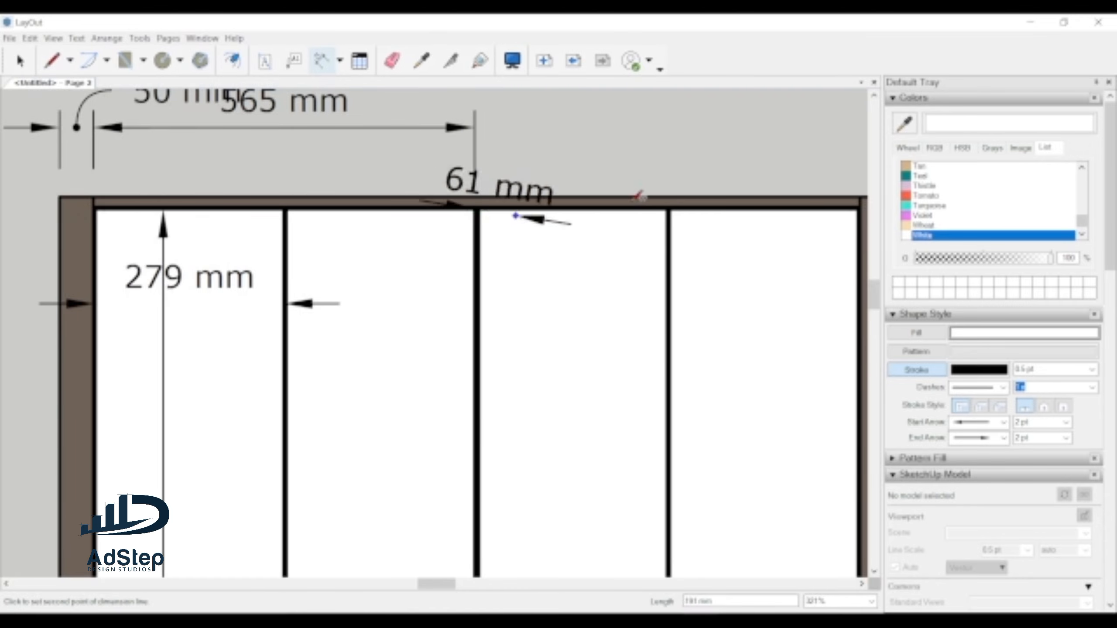
scroll(497, 222, "down", 2)
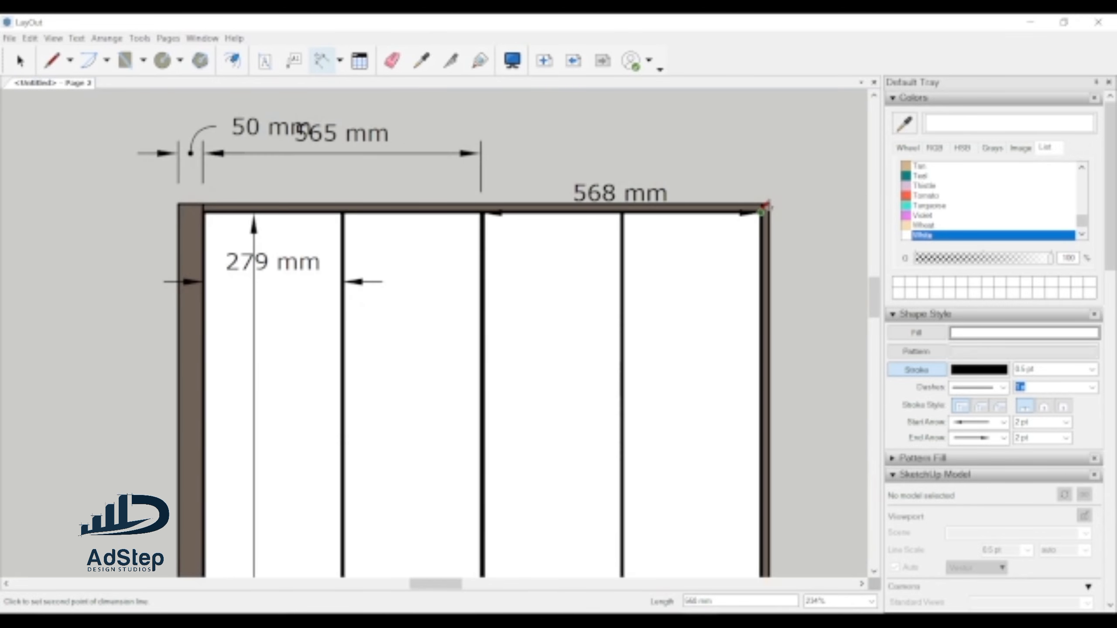
left_click(763, 210)
left_click(743, 154)
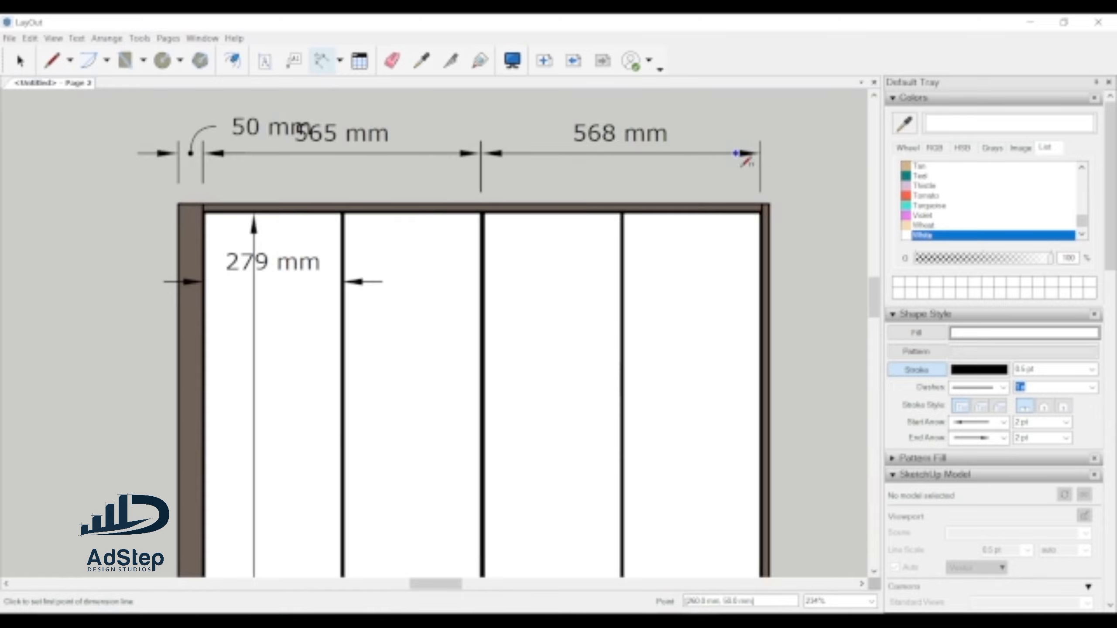
- Dimension the thickness of the wardrobe's right side panel in line with the dimensions above the wardrobe
left_click(763, 205)
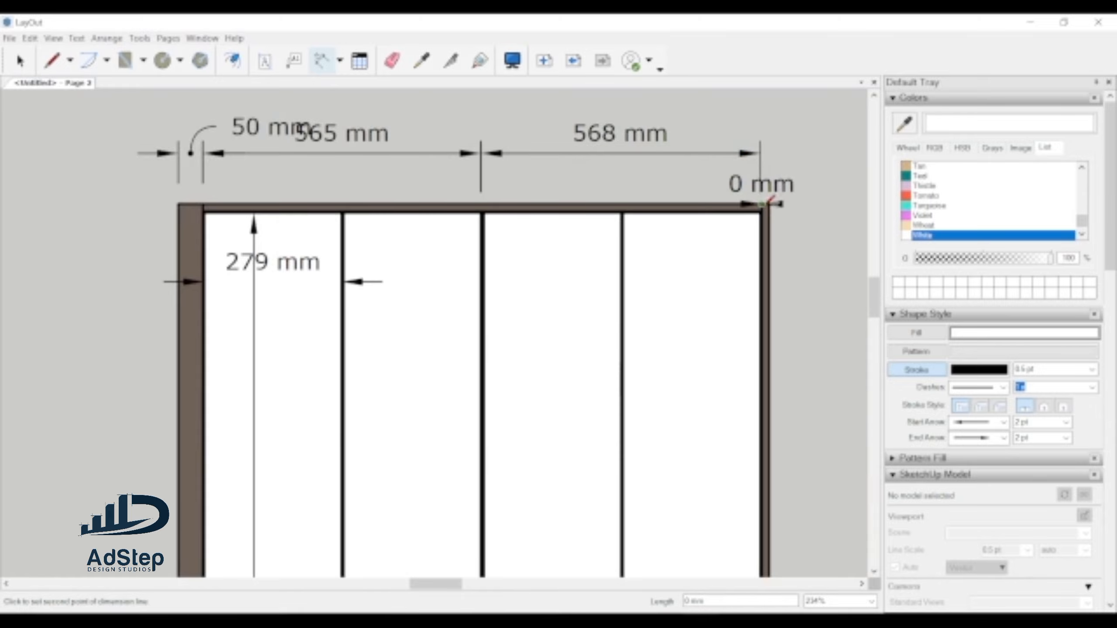
left_click(770, 205)
left_click(778, 155)
- Dimension the wardrobe's overall width between its outer upper corners, placing the line above the existing row of dimensions
scroll(422, 198, "down", 2)
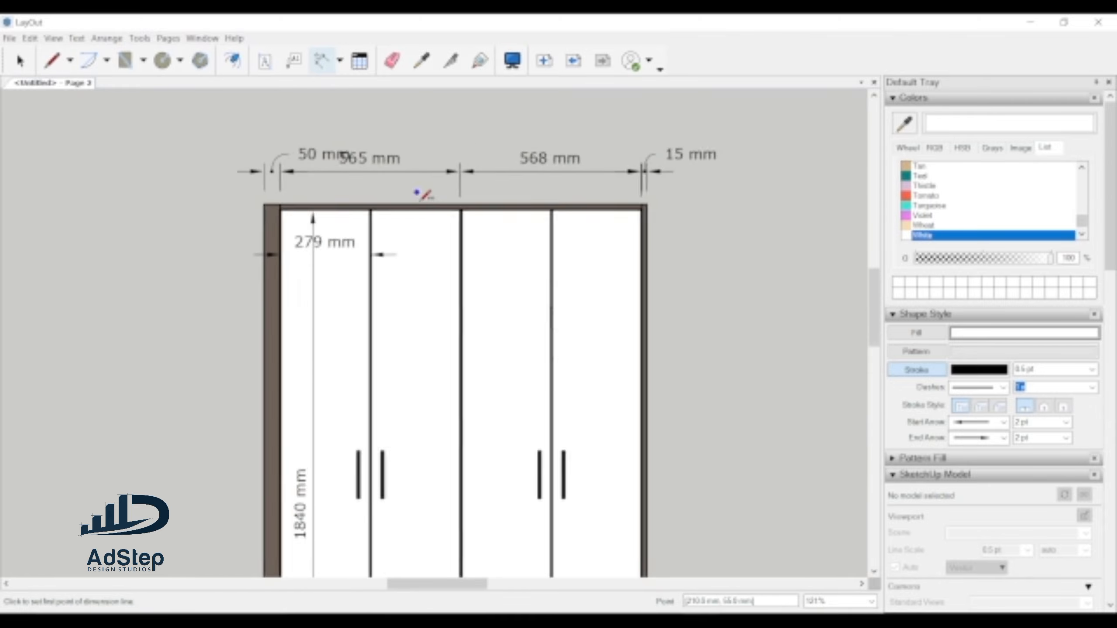
scroll(422, 194, "down", 1)
left_click(296, 204)
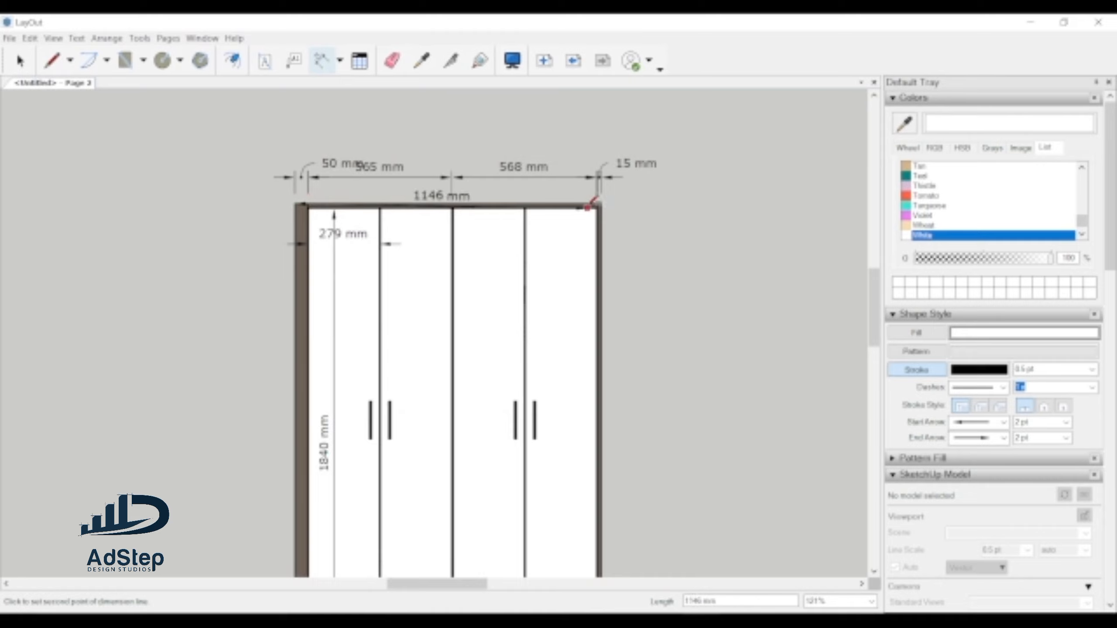
left_click(601, 205)
left_click(600, 143)
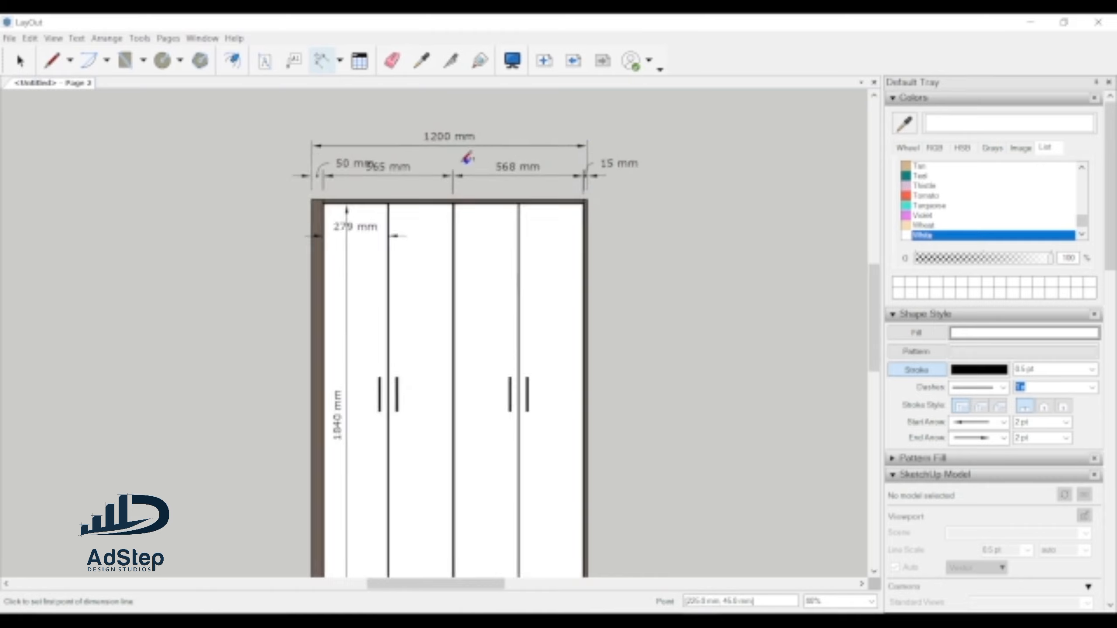
- Dimension the wardrobe's overall height along its left edge, placing the dimension line outside the elevation
scroll(383, 178, "down", 3)
scroll(383, 178, "up", 1)
left_click(382, 178)
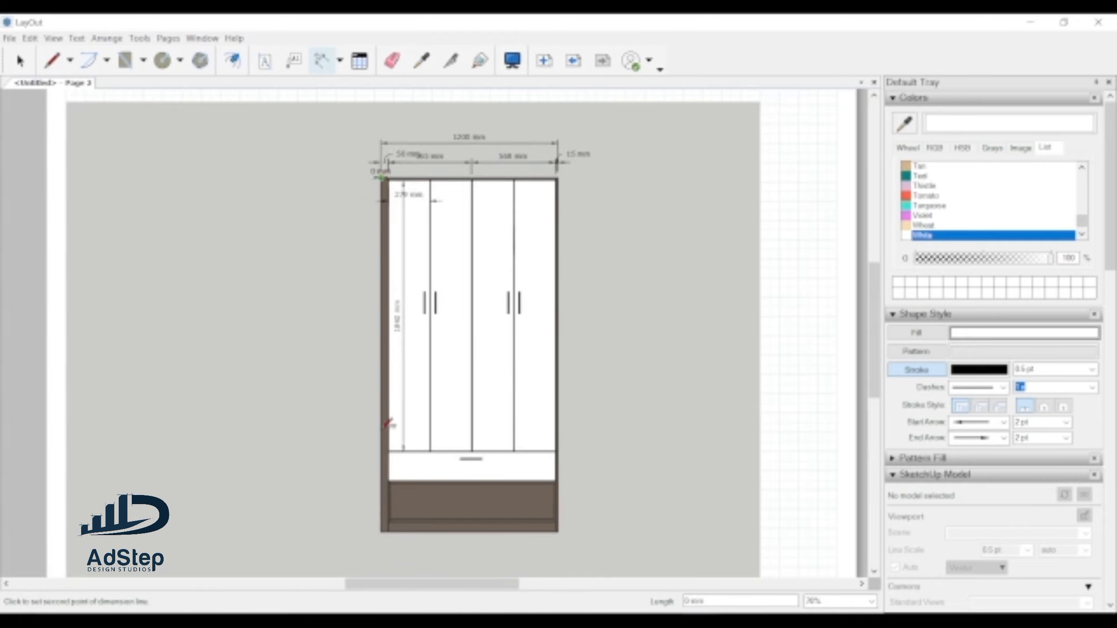
left_click(381, 531)
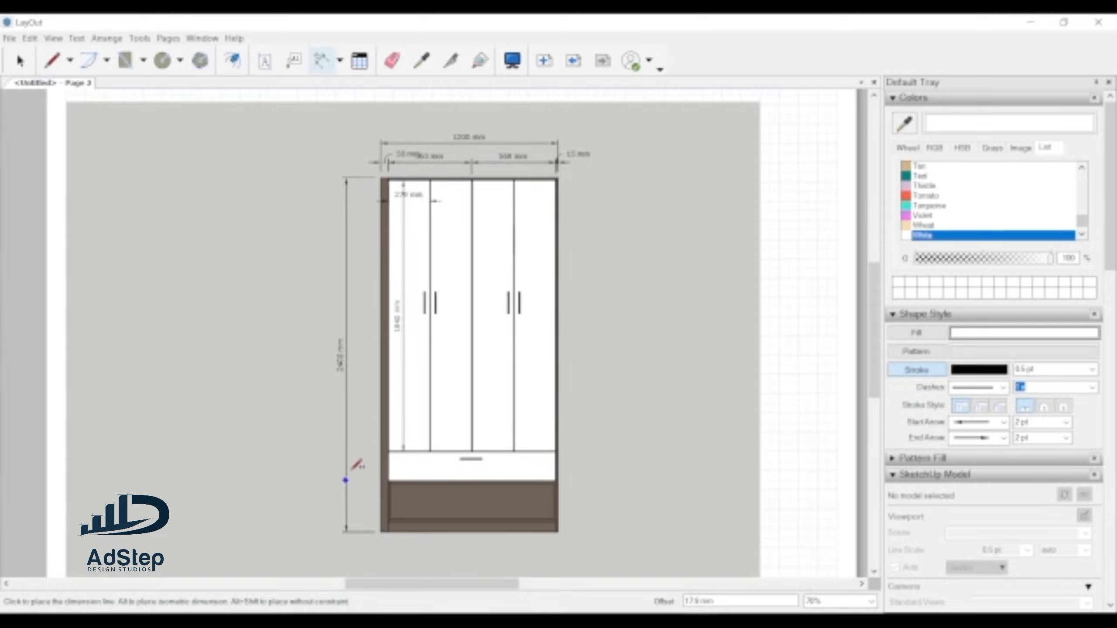
left_click(358, 462)
scroll(418, 369, "down", 2)
scroll(439, 360, "up", 3)
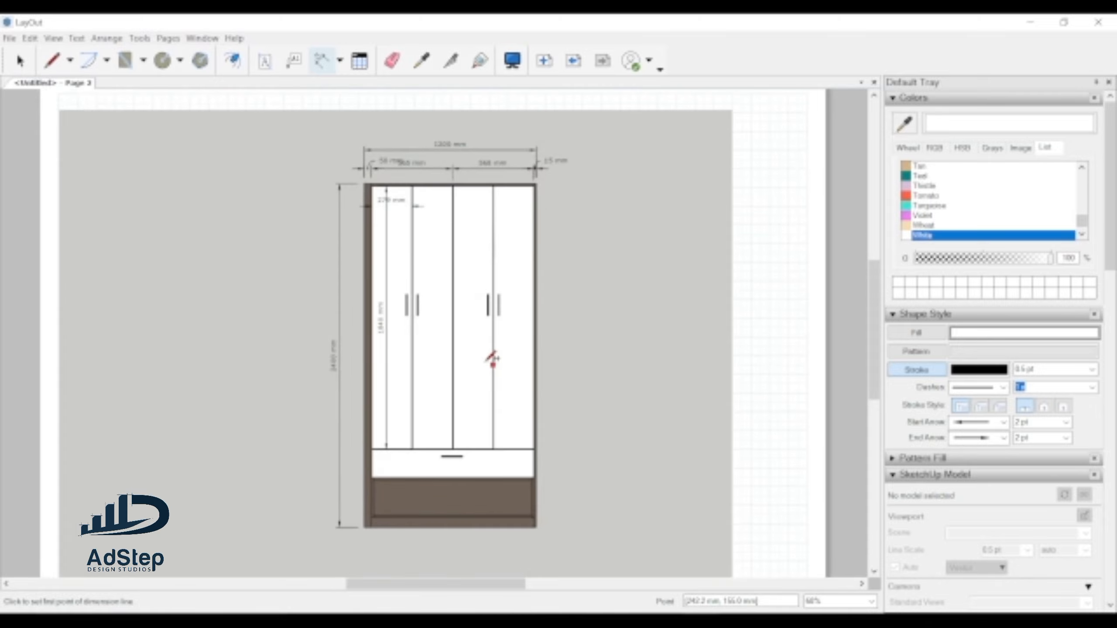
scroll(467, 340, "down", 2)
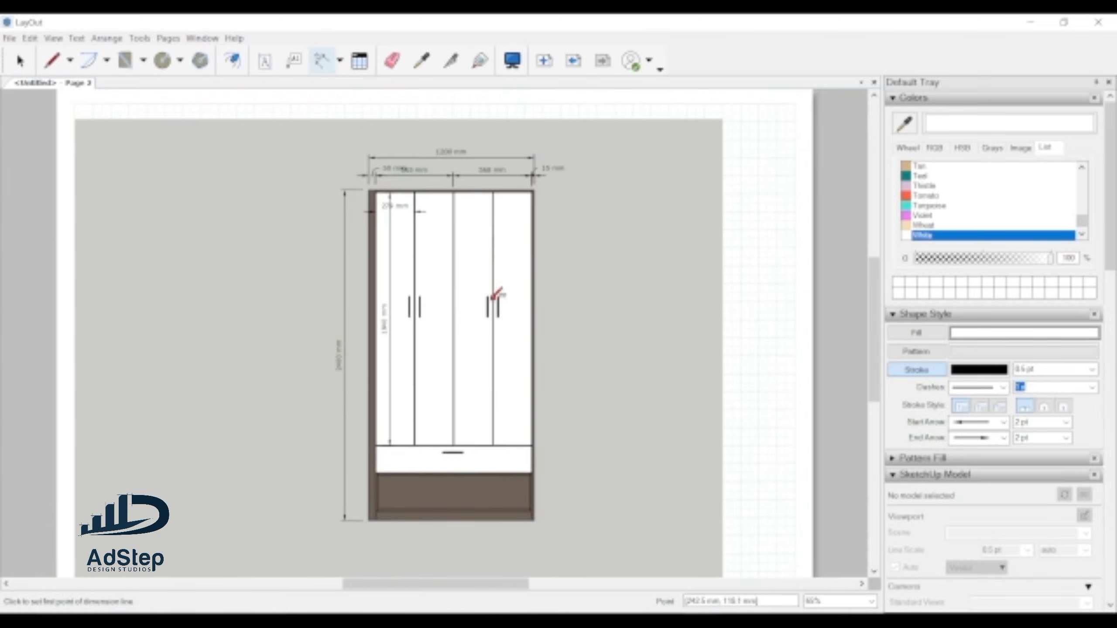
scroll(494, 294, "up", 2)
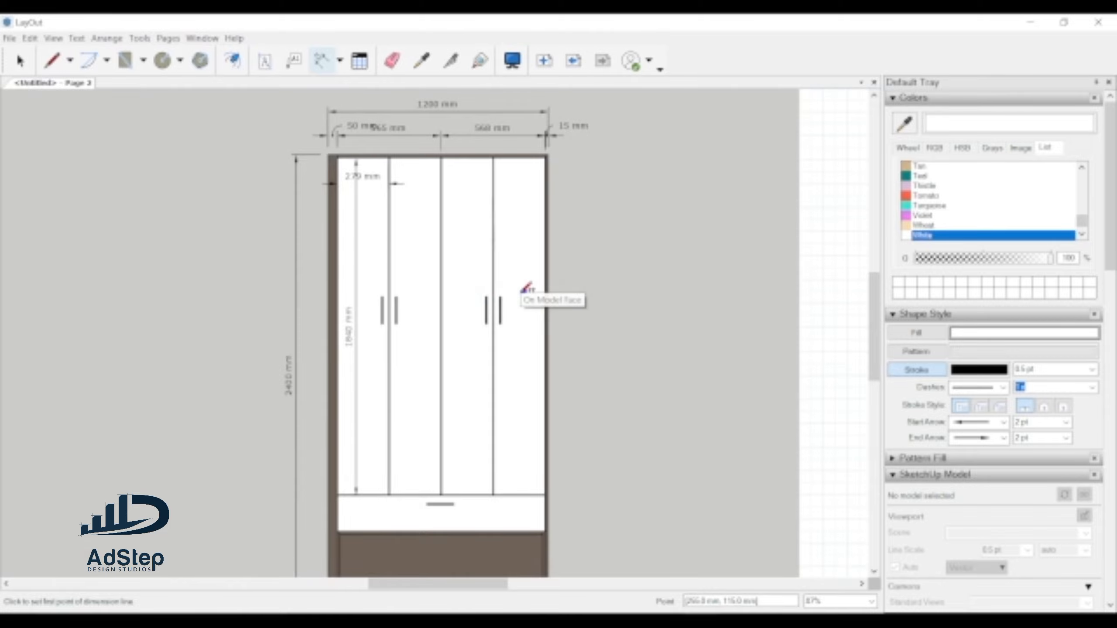
scroll(516, 292, "down", 2)
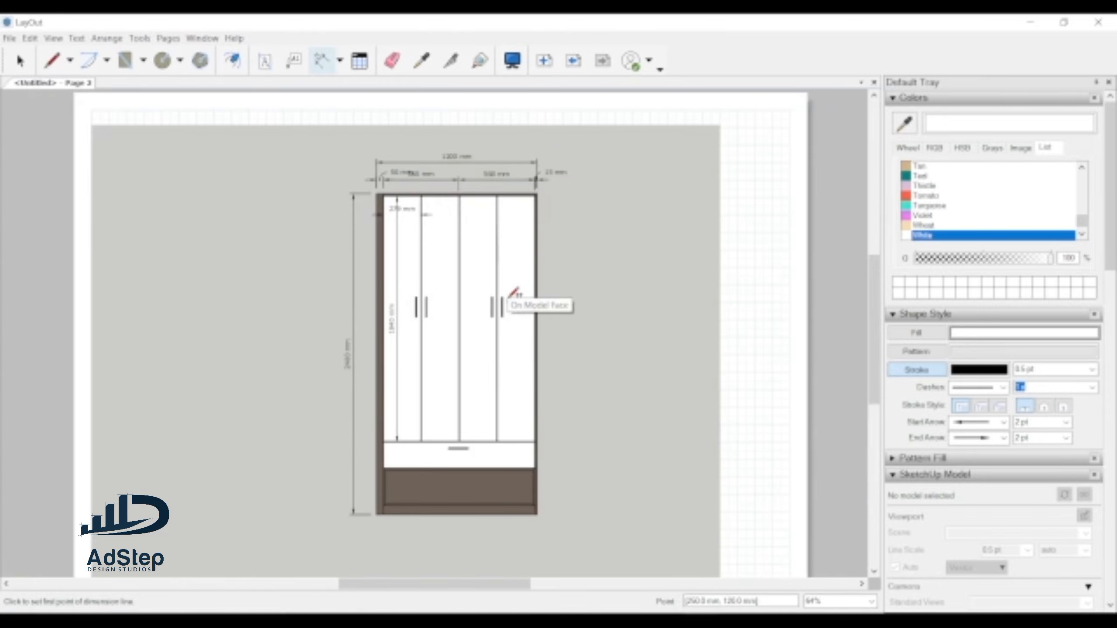
scroll(508, 283, "up", 2)
scroll(514, 271, "down", 3)
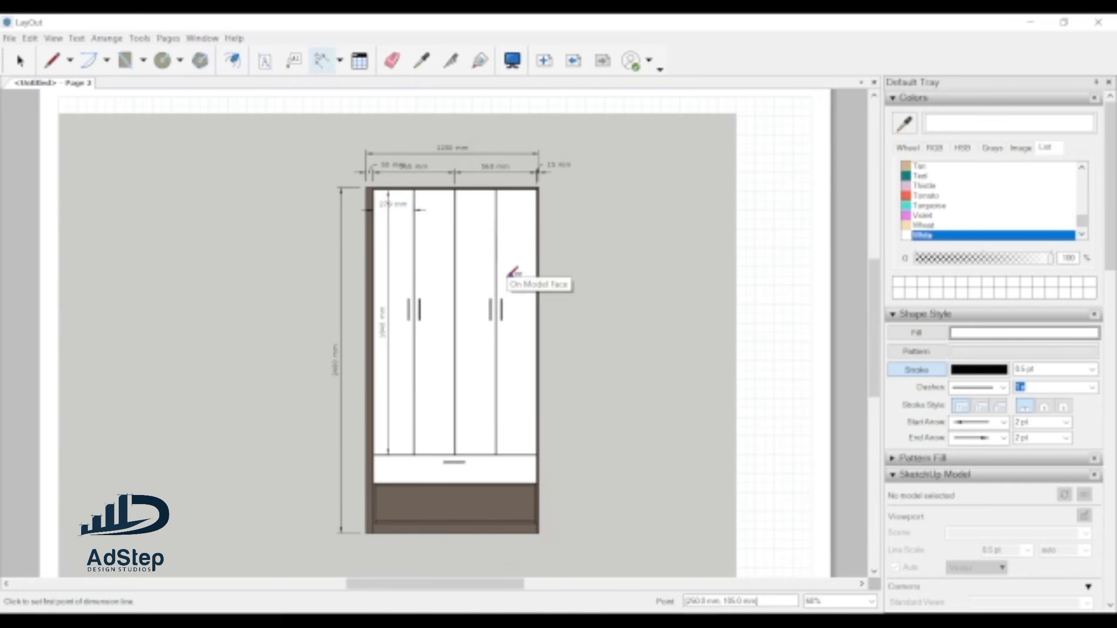
scroll(513, 445, "up", 2)
scroll(522, 474, "down", 1)
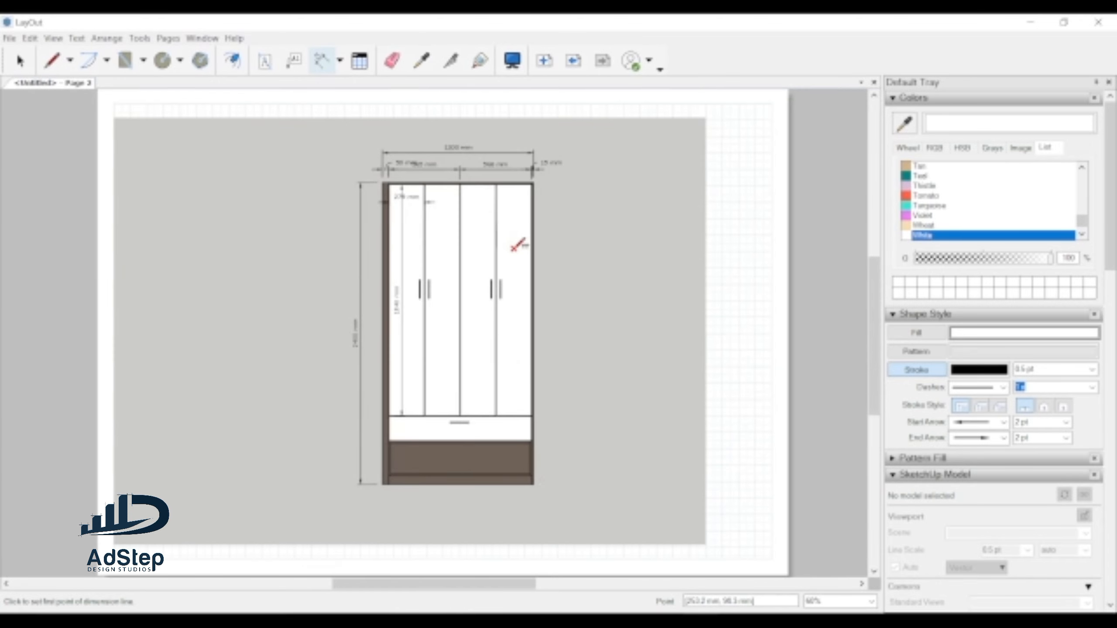
- Label the rightmost door with a straight leader reading "1840mm x 279mm Door face", placing the text outside the wardrobe's right edge
left_click(293, 61)
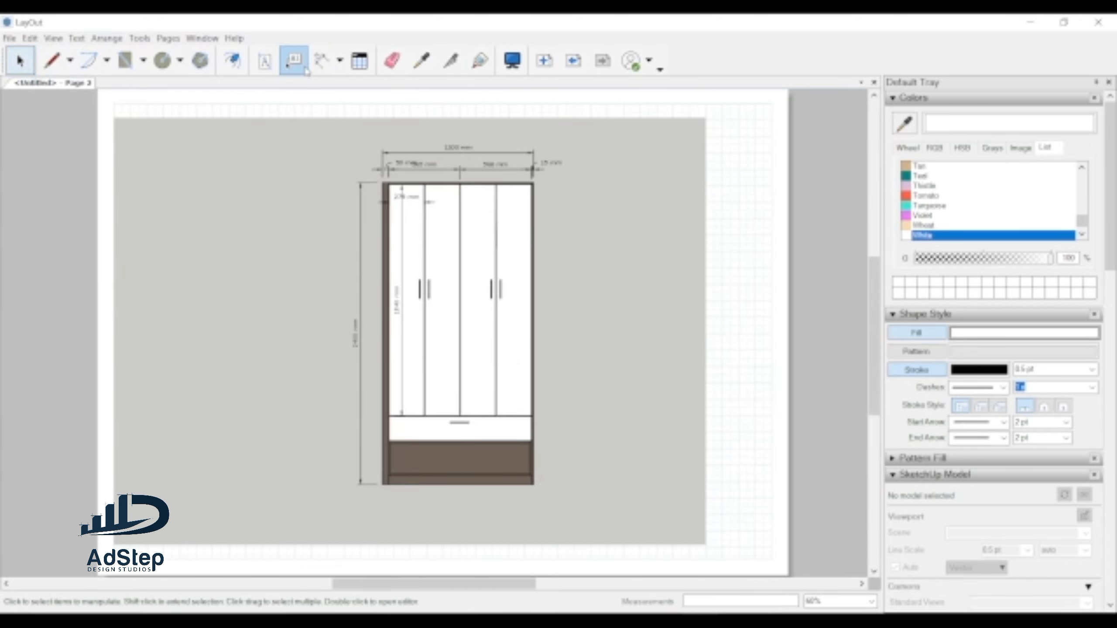
scroll(520, 160, "up", 1)
scroll(527, 231, "up", 1)
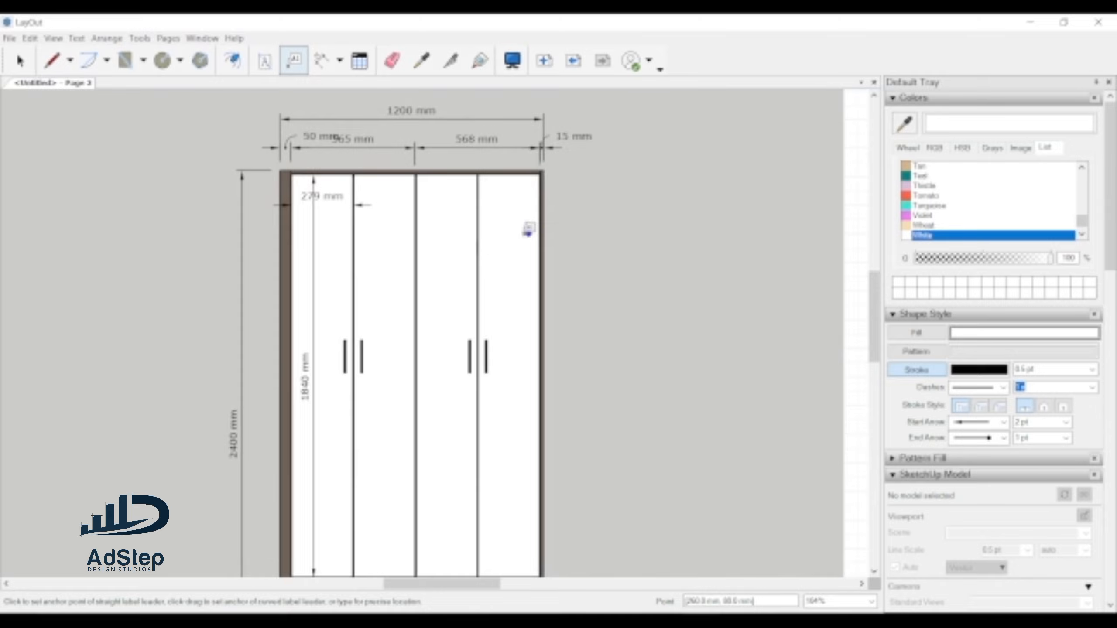
left_click(519, 233)
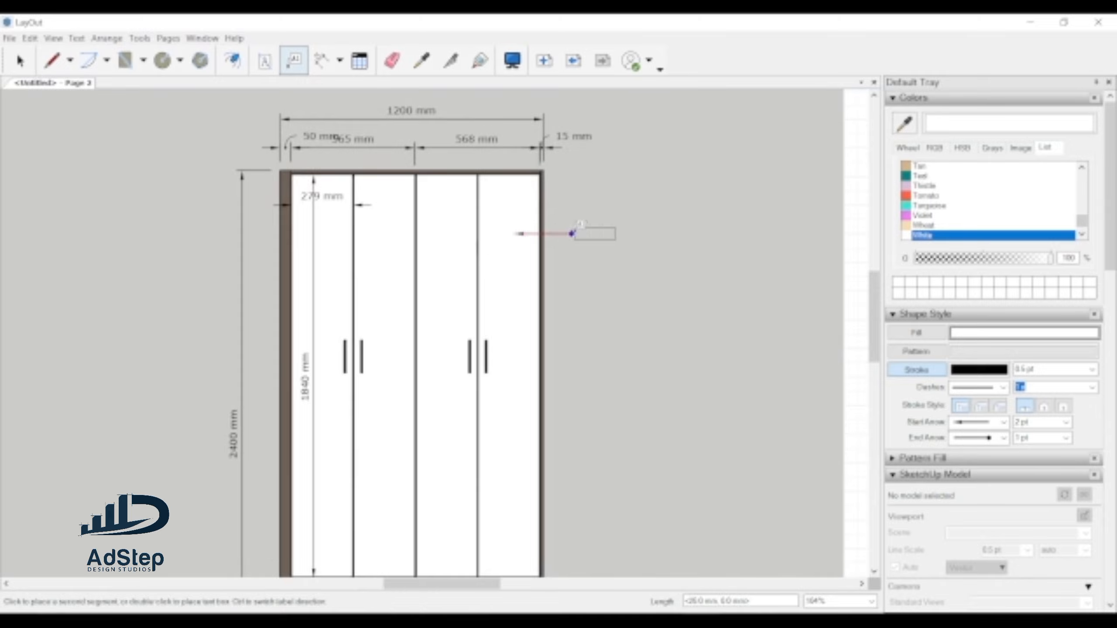
left_click(572, 234)
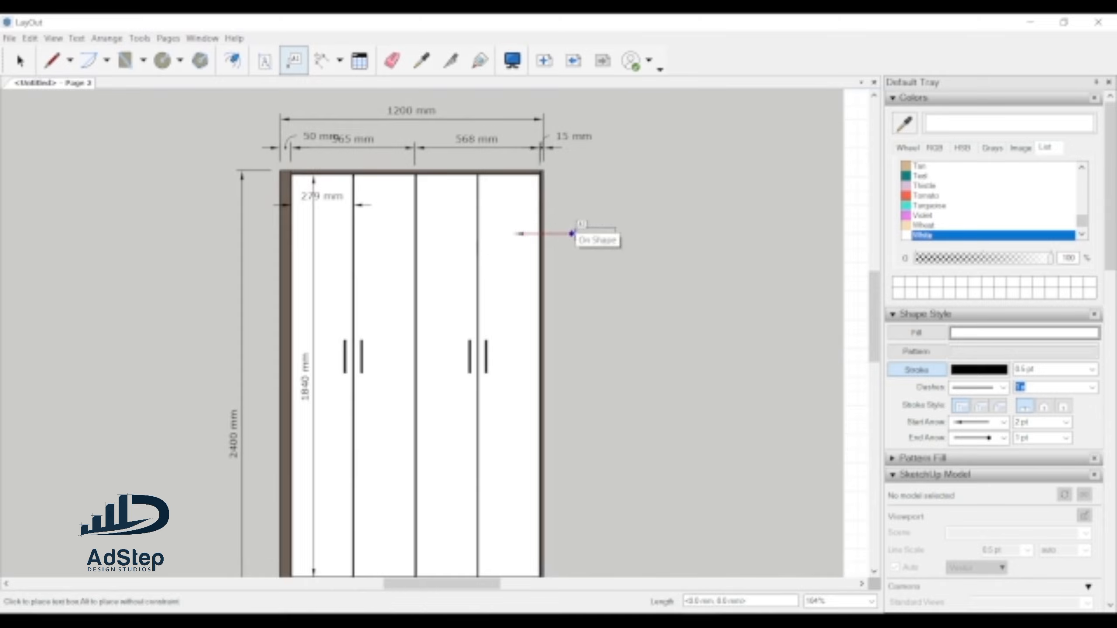
left_click(572, 233)
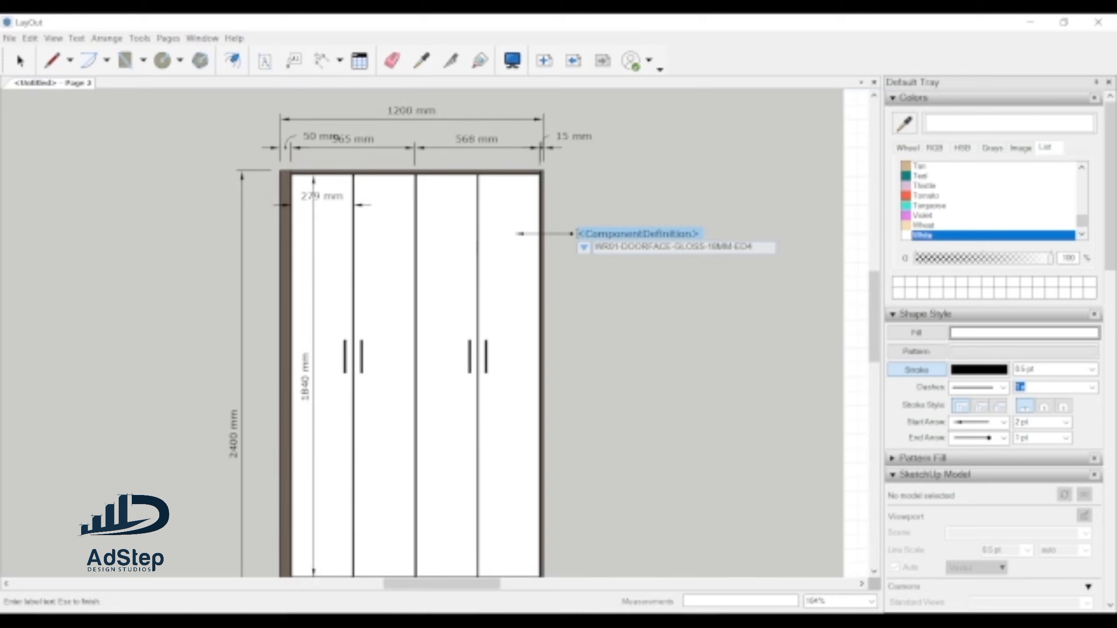
type("8")
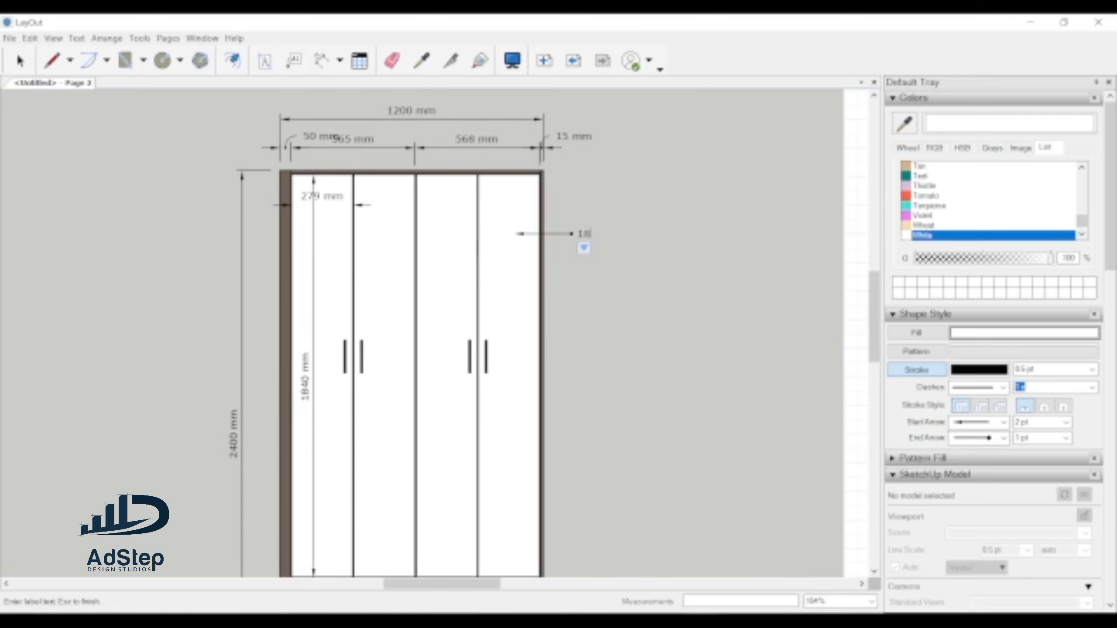
type("40mm x 278")
key("BackSpace")
type("9mm")
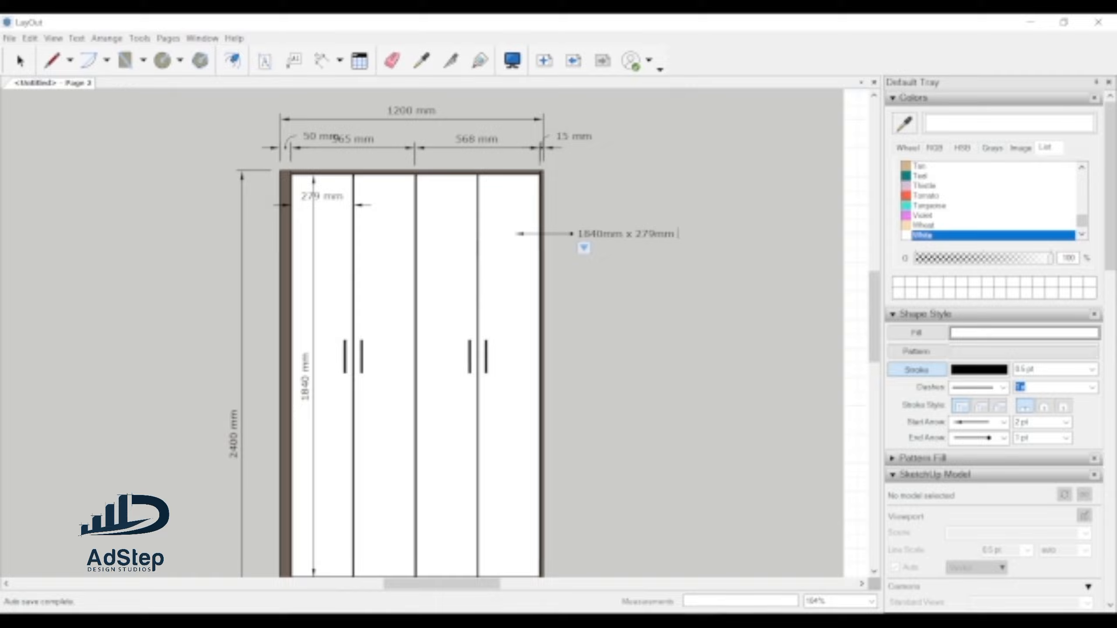
type(" Door face")
left_click(20, 60)
left_click(376, 208)
scroll(376, 208, "down", 1)
scroll(376, 208, "down", 5)
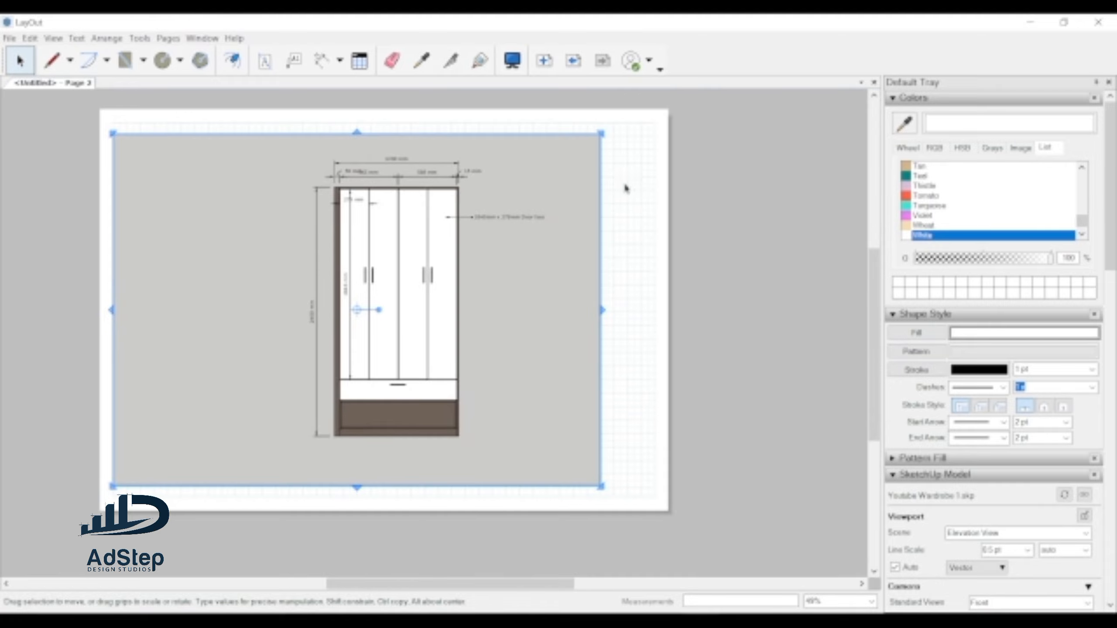
left_click(564, 225)
scroll(467, 271, "up", 2)
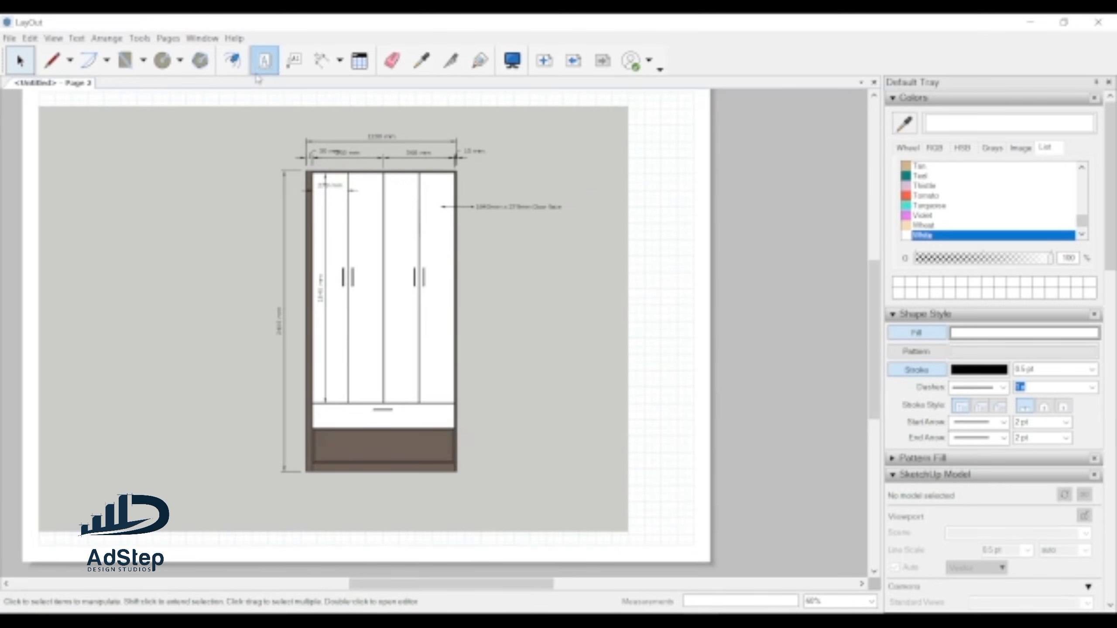
- Label the rightmost door handle "300mm Brass Black Handle", placing the text outside the wardrobe below the door face label
left_click(293, 60)
scroll(408, 261, "up", 4)
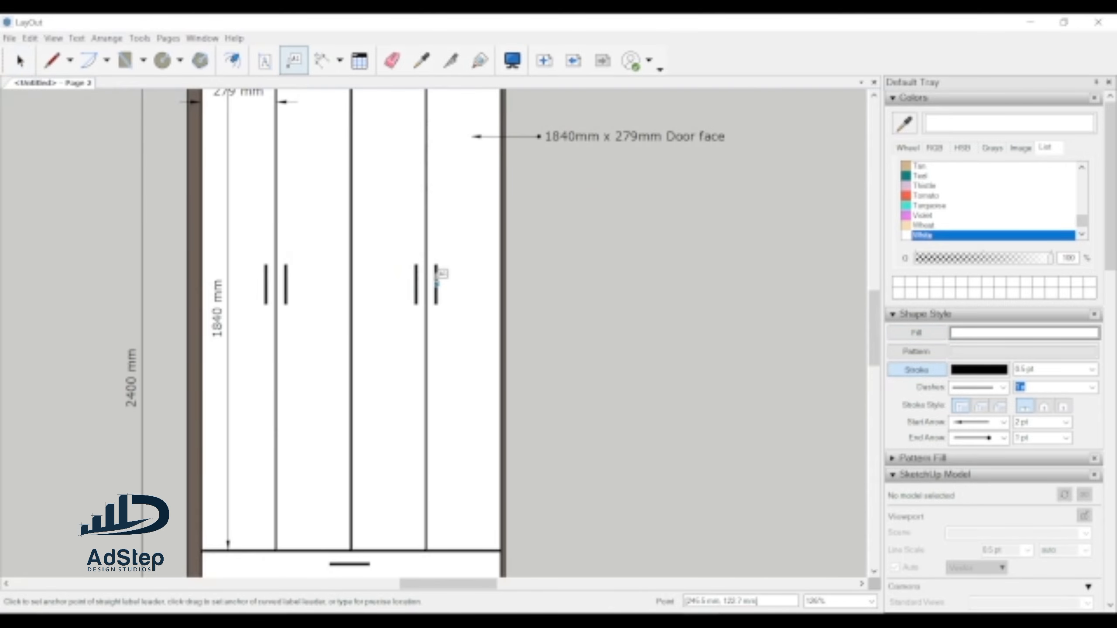
left_click(445, 284)
left_click(556, 274)
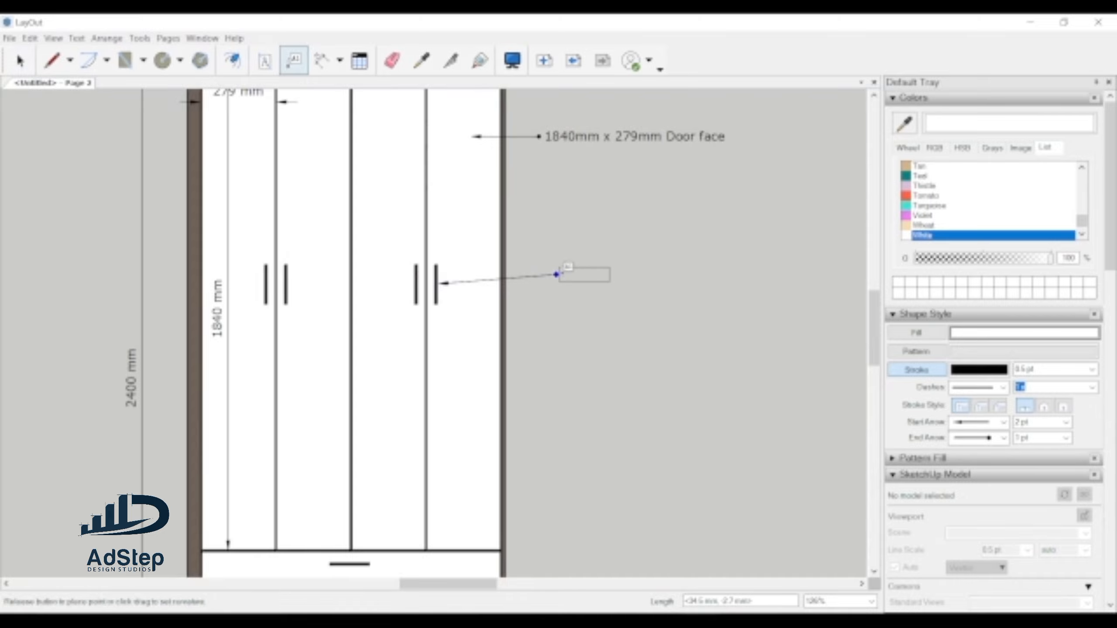
left_click(556, 274)
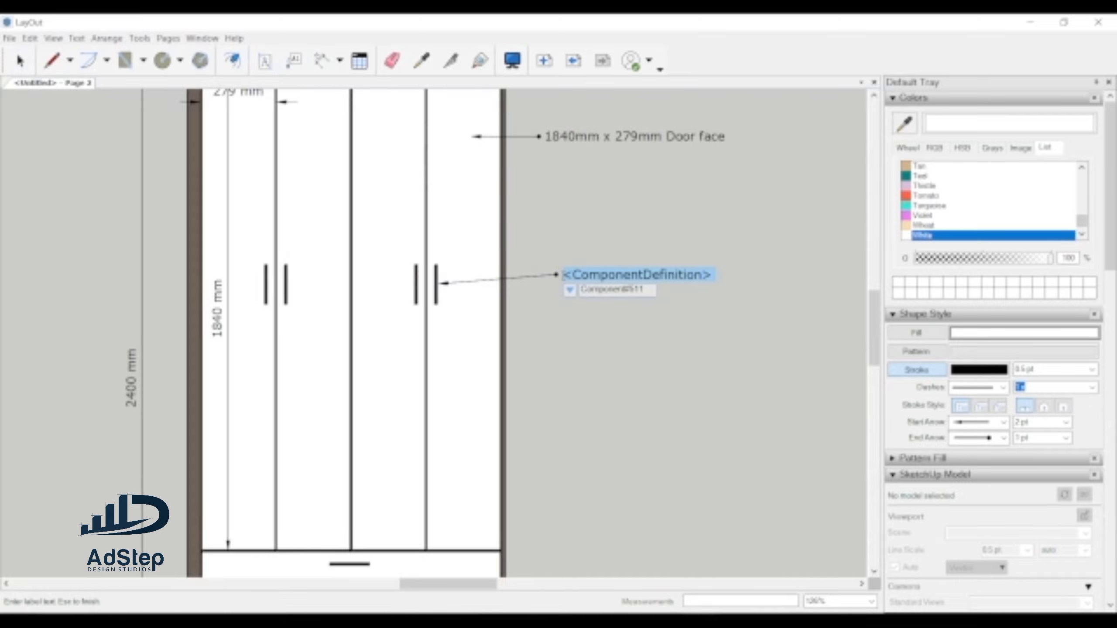
type("300mm")
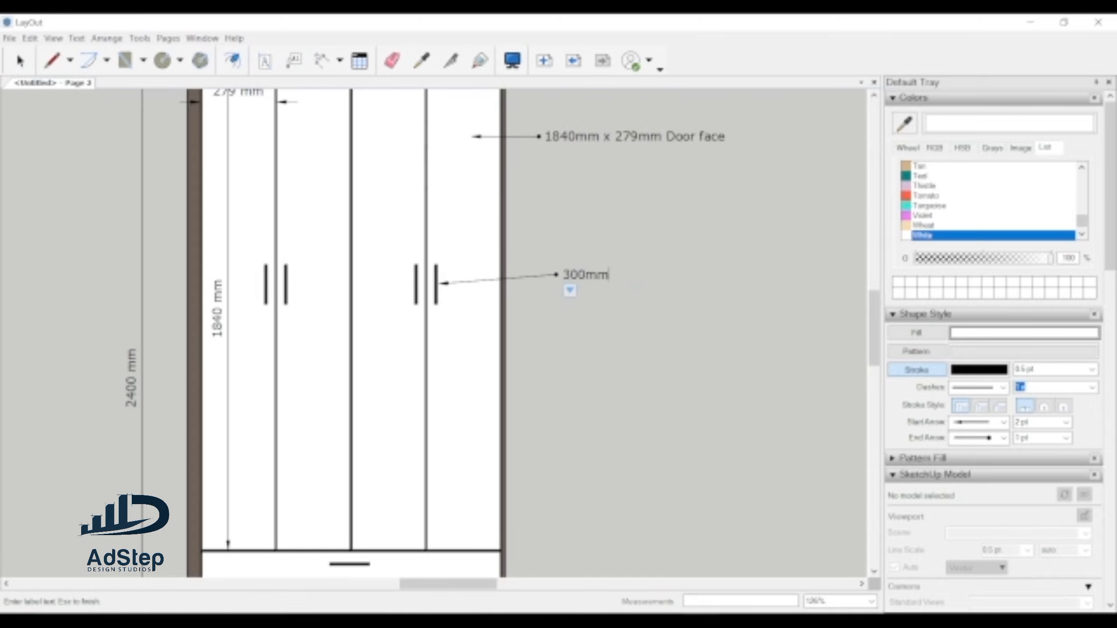
type(" BRa")
key("BackSpace")
key("BackSpace")
type("race")
key("BackSpace")
key("BackSpace")
type("ss")
type(" Bl")
type("ace")
key("BackSpace")
key("BackSpace")
key("BackSpace")
type("ck Ham")
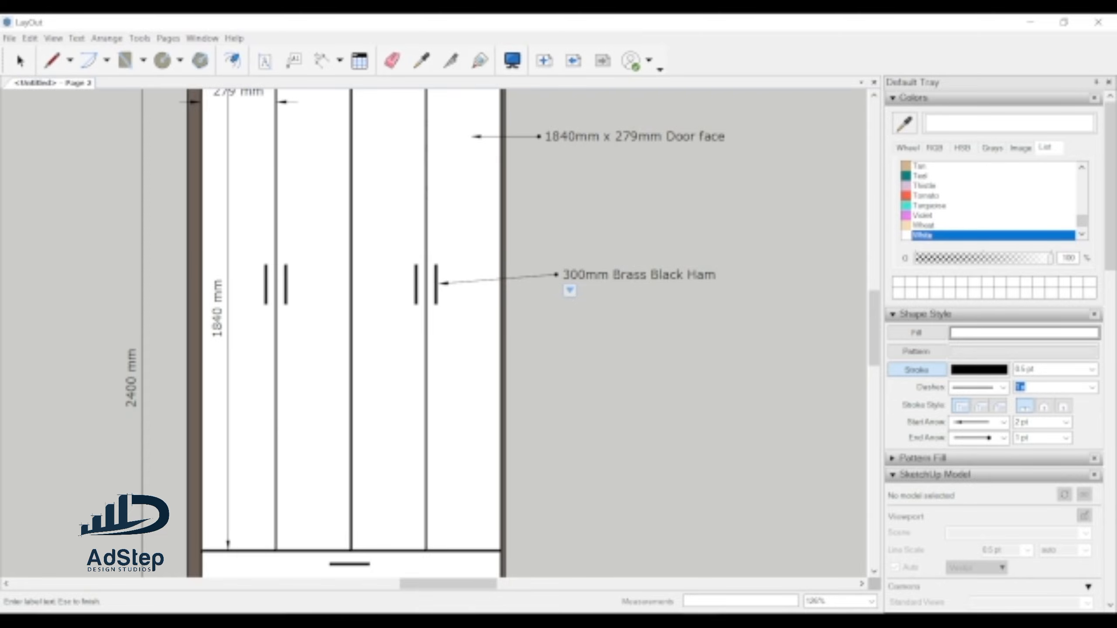
key("BackSpace")
type("ndle")
scroll(526, 316, "down", 3)
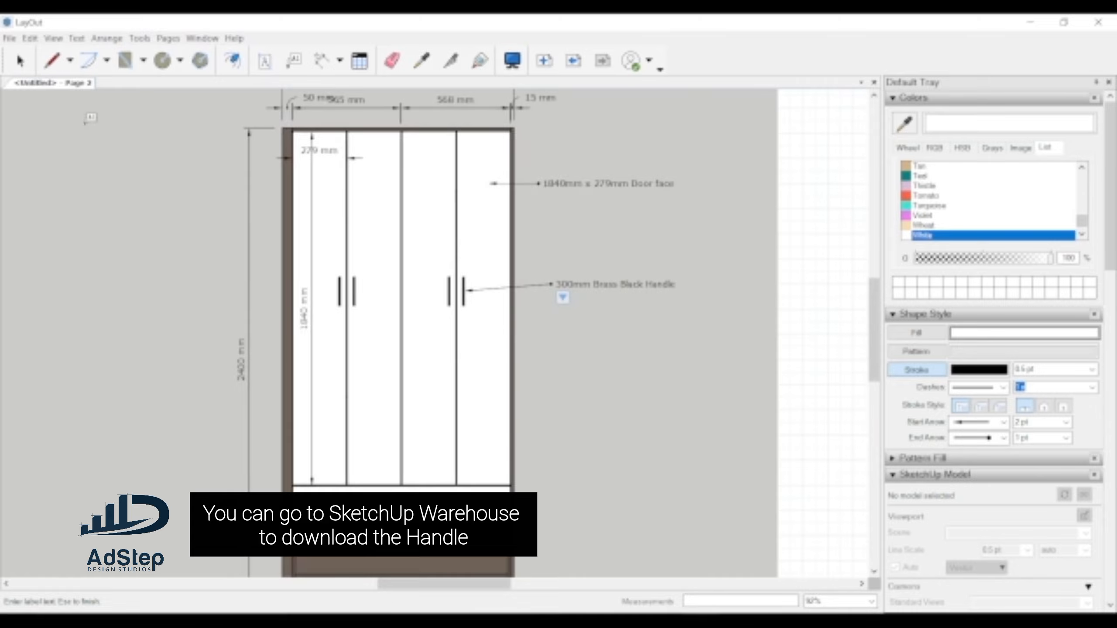
key("Escape")
scroll(413, 246, "down", 4)
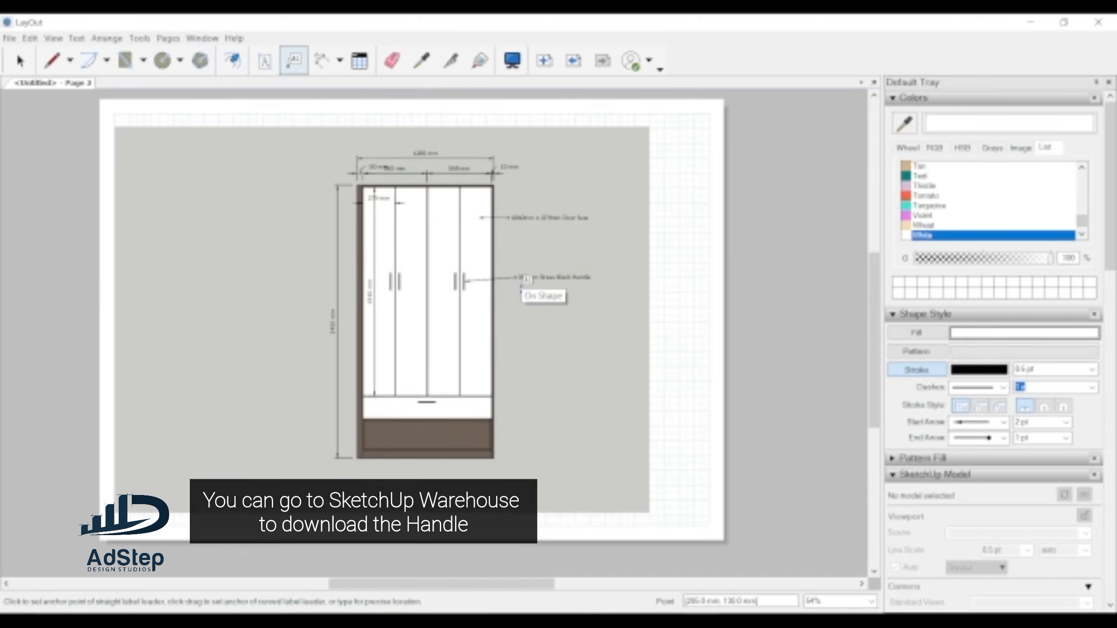
key("space")
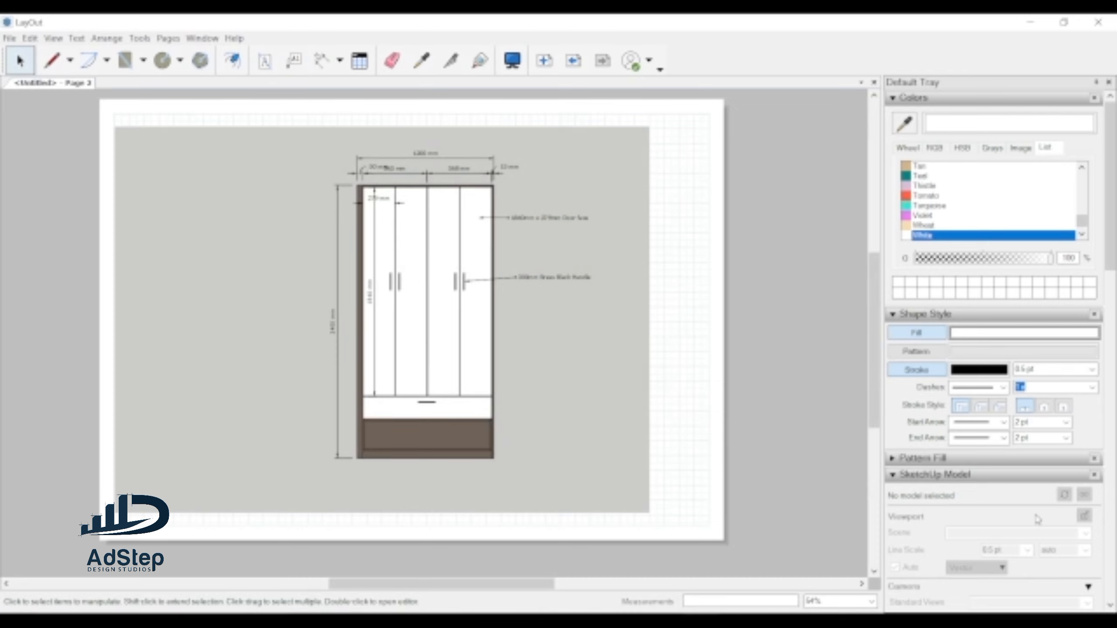
- Switch to the second page, Plan View, with the wardrobe's internal view
scroll(995, 490, "down", 3)
scroll(993, 486, "up", 3)
left_click_drag(1113, 252, 1114, 524)
left_click(963, 414)
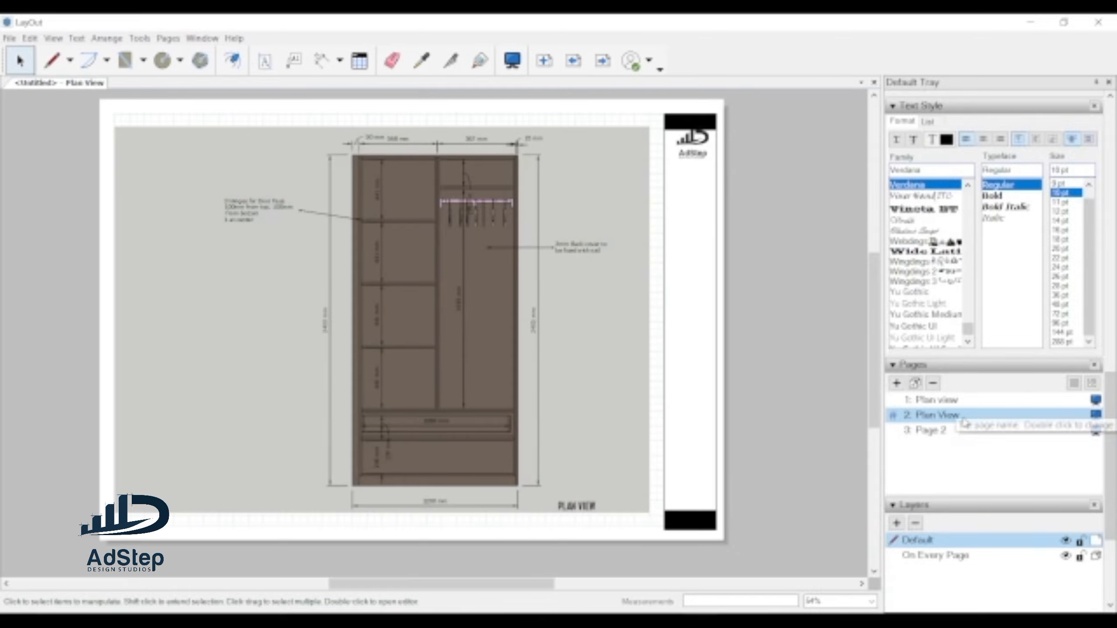
- Label the right end of the drawer box "450mm Drawer runner(Soft close)" on two lines, placing the text outside the right height dimension
scroll(506, 433, "up", 4)
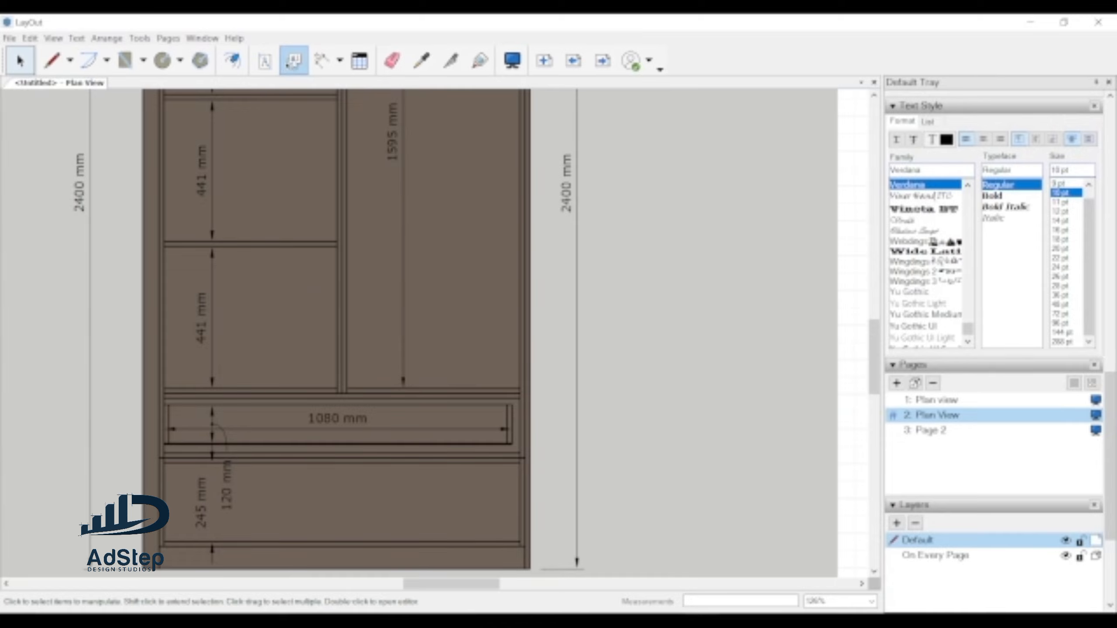
left_click(292, 63)
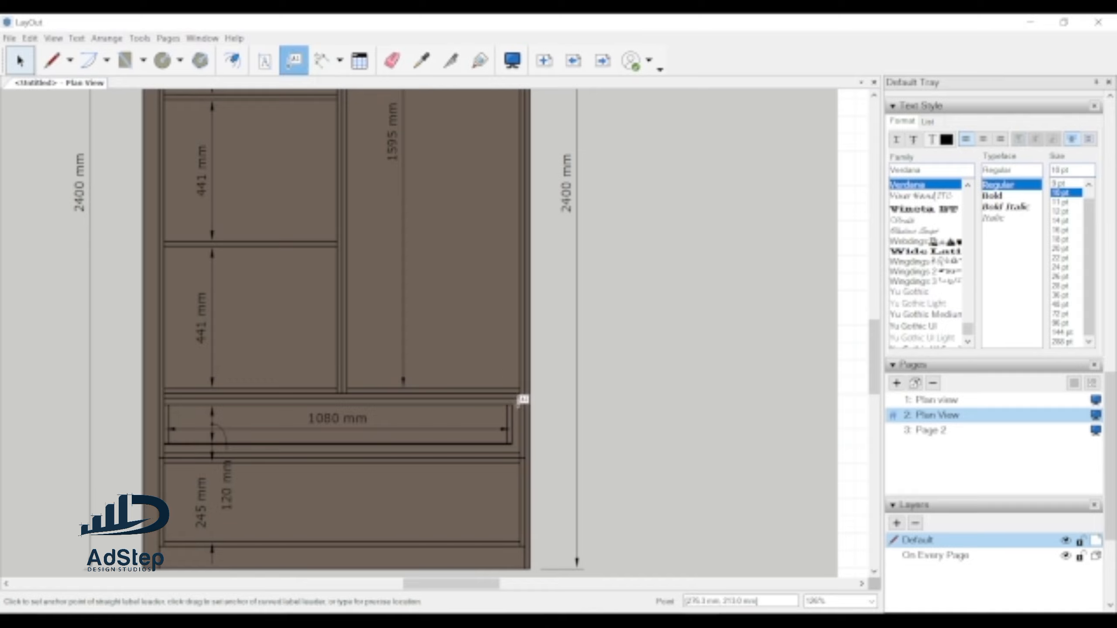
left_click(514, 416)
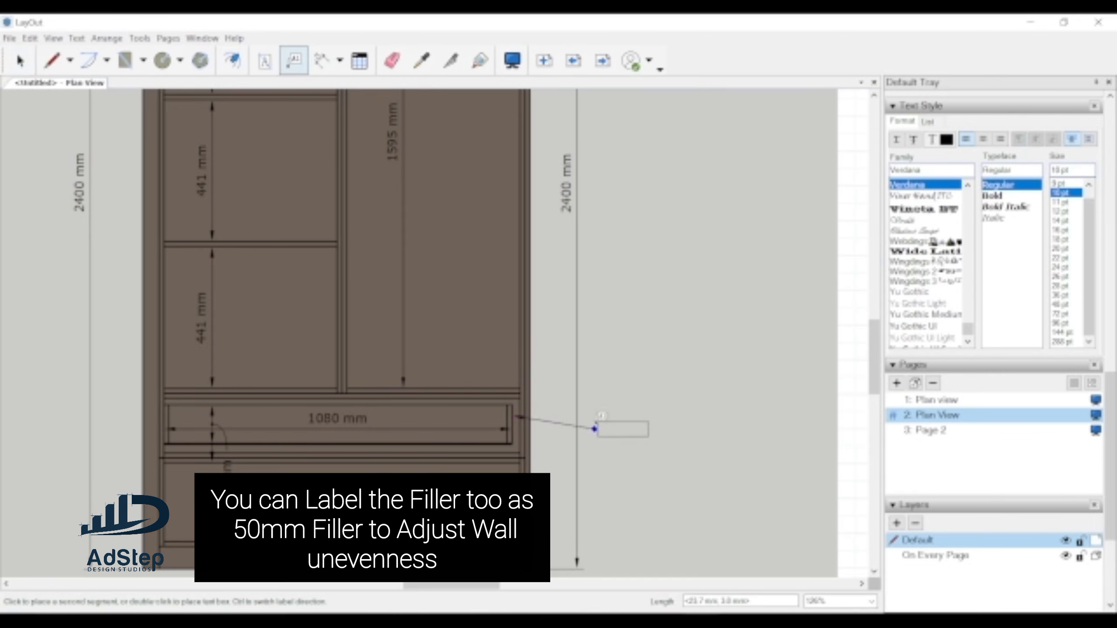
left_click(605, 414)
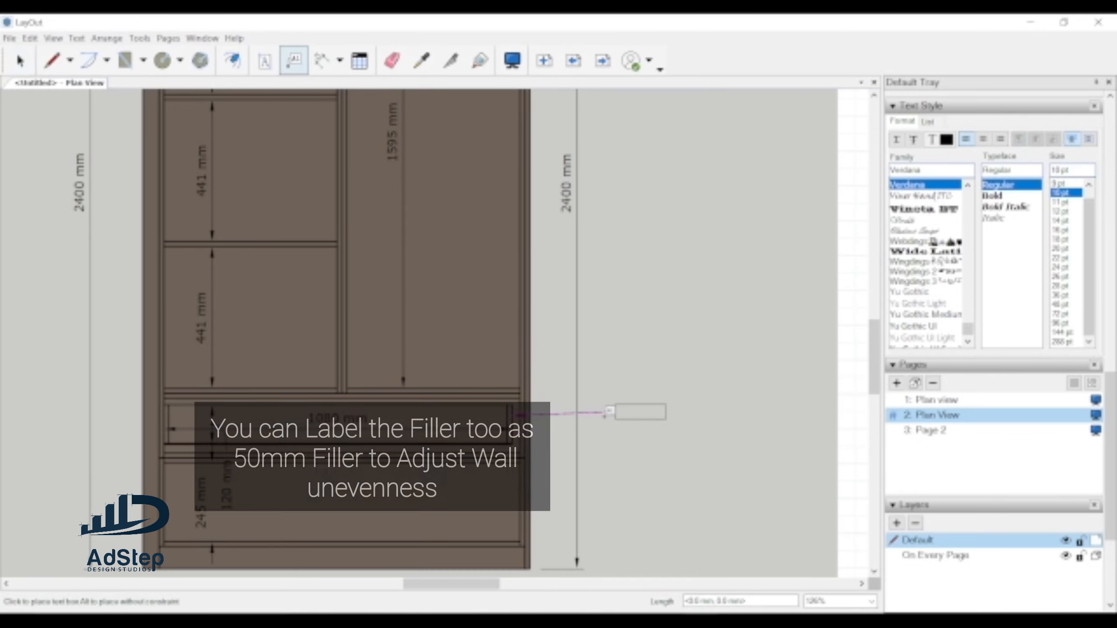
left_click(609, 413)
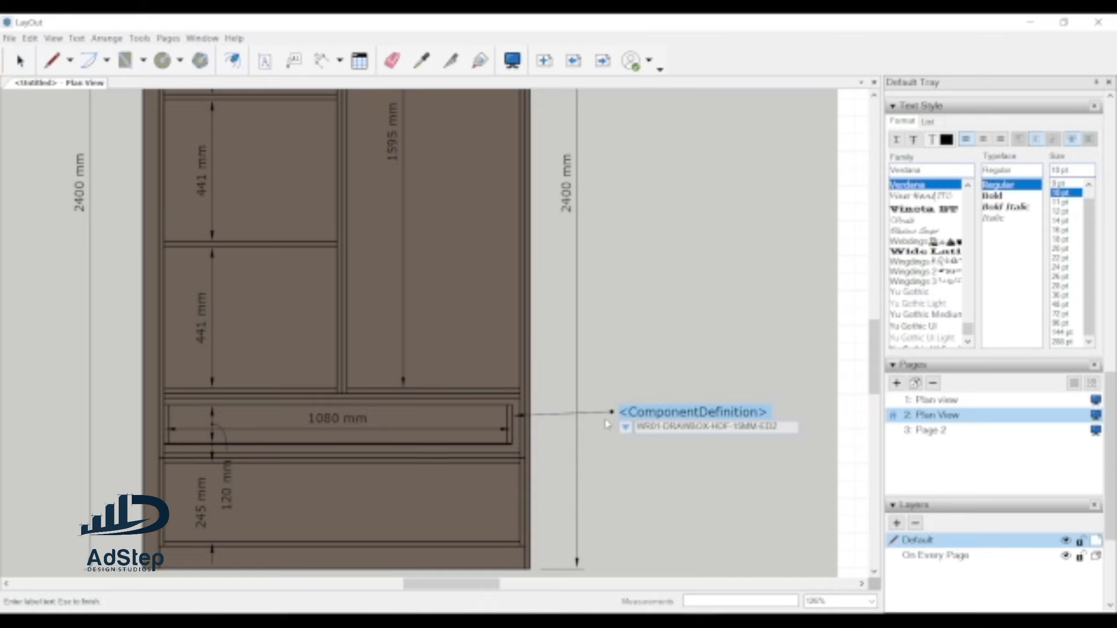
type("4500")
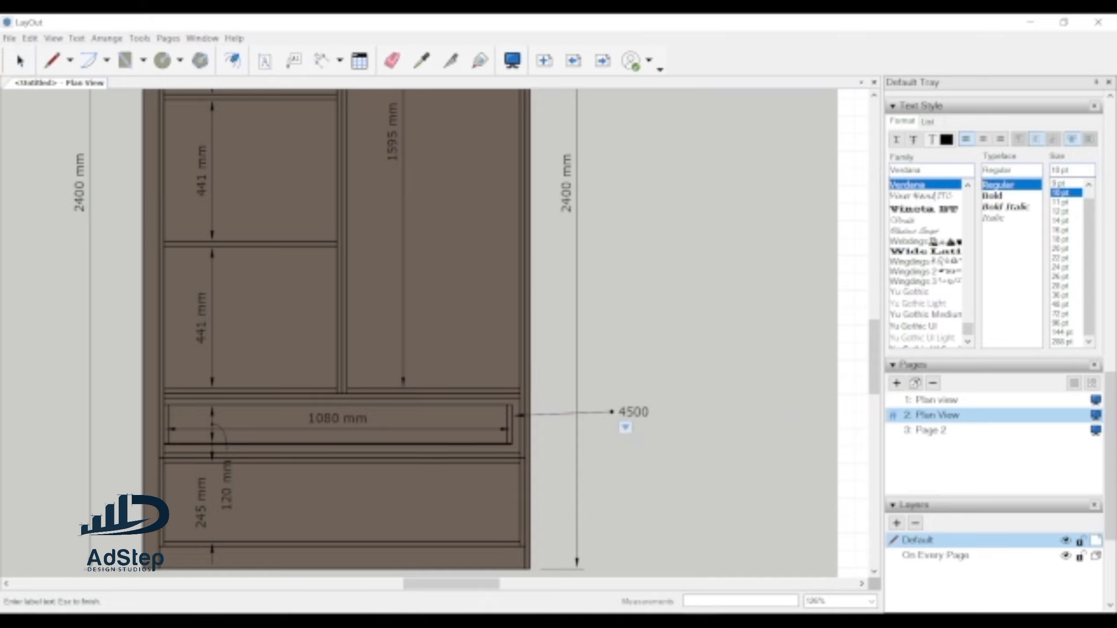
key("BackSpace")
type("mm Drawer runner")
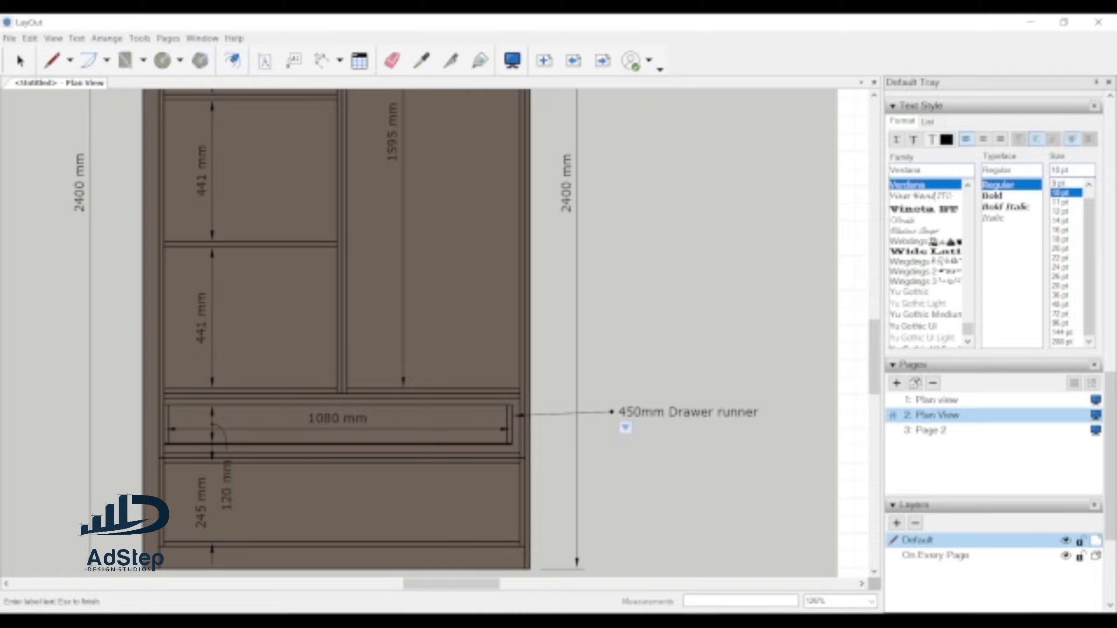
type("(Soft close0")
key("BackSpace")
type(")")
scroll(518, 433, "down", 3)
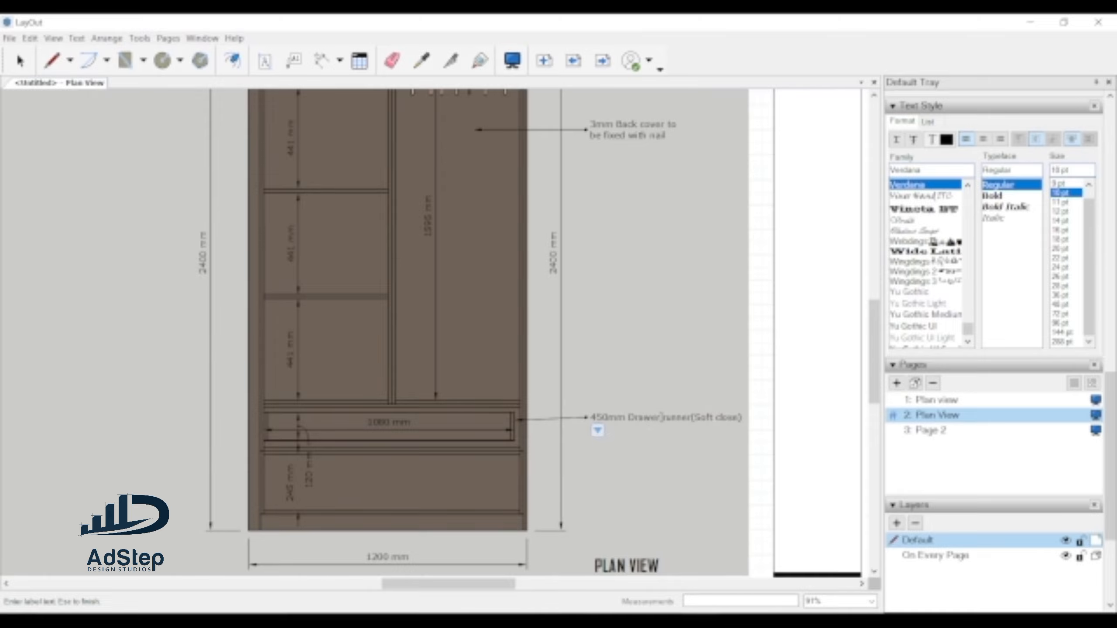
key("Escape")
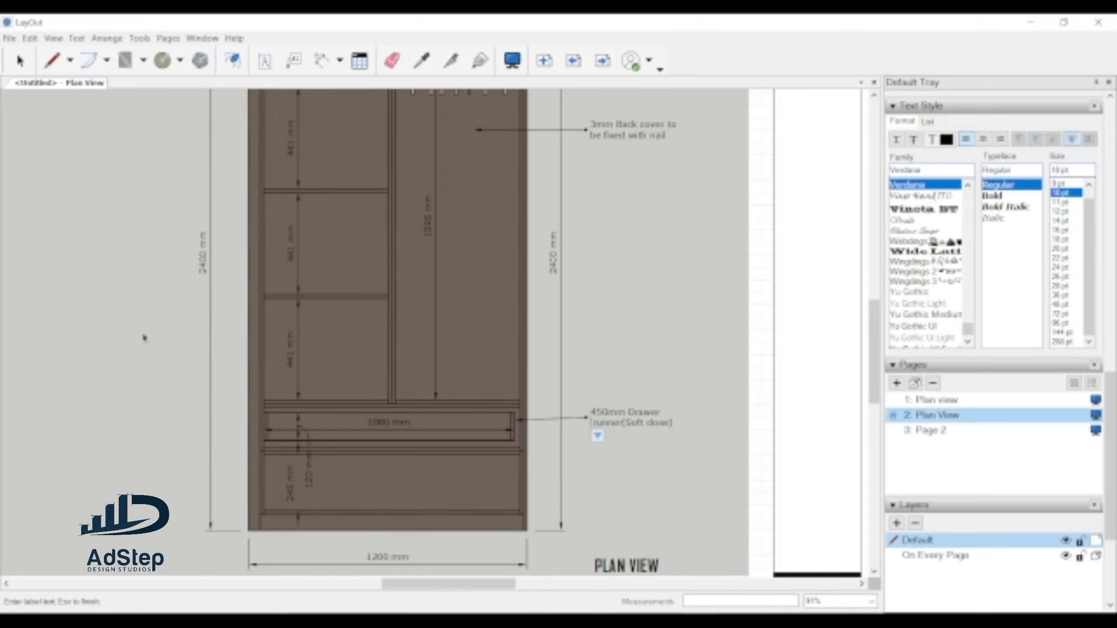
scroll(574, 366, "down", 1)
scroll(573, 367, "down", 2)
key("space")
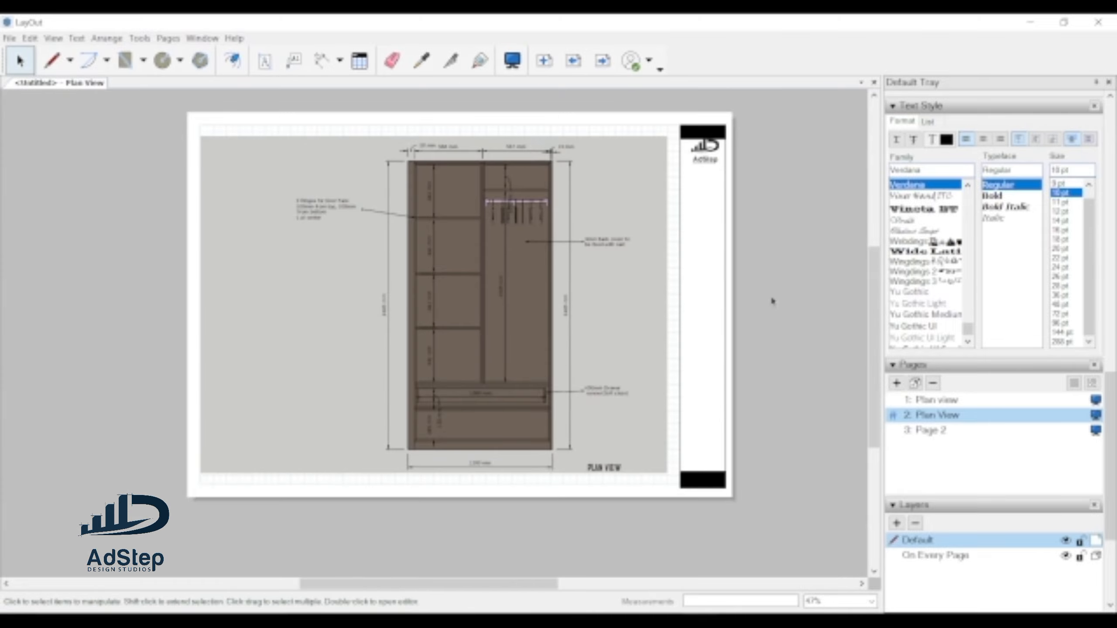
- Review the labelled front elevation on Page 2 and return to the internal view on the second page
scroll(527, 375, "up", 4)
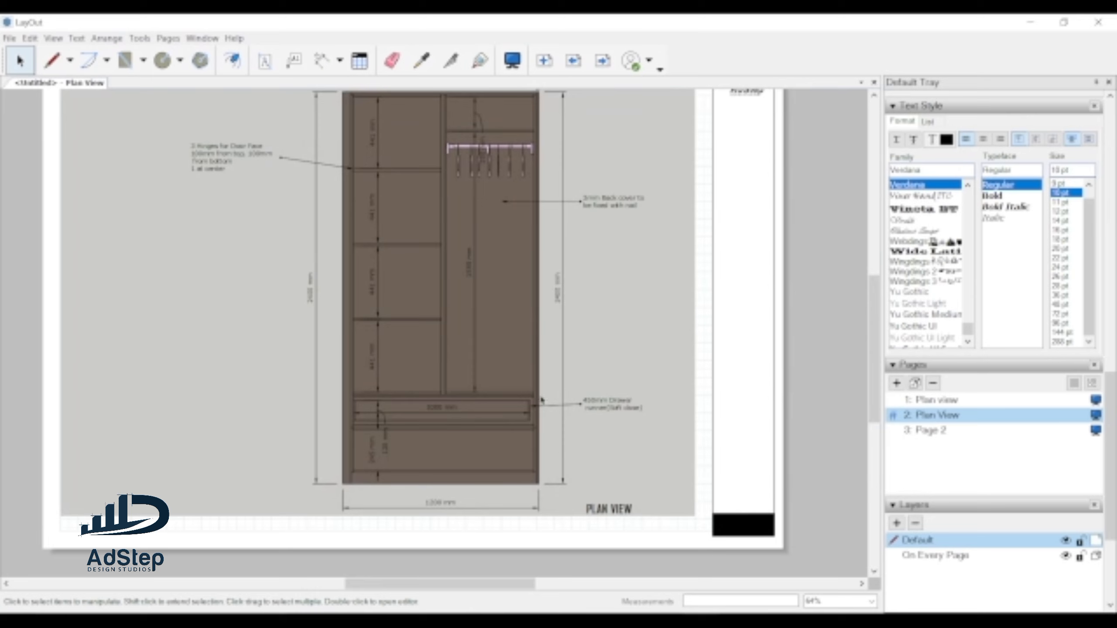
left_click(928, 435)
scroll(613, 410, "down", 3)
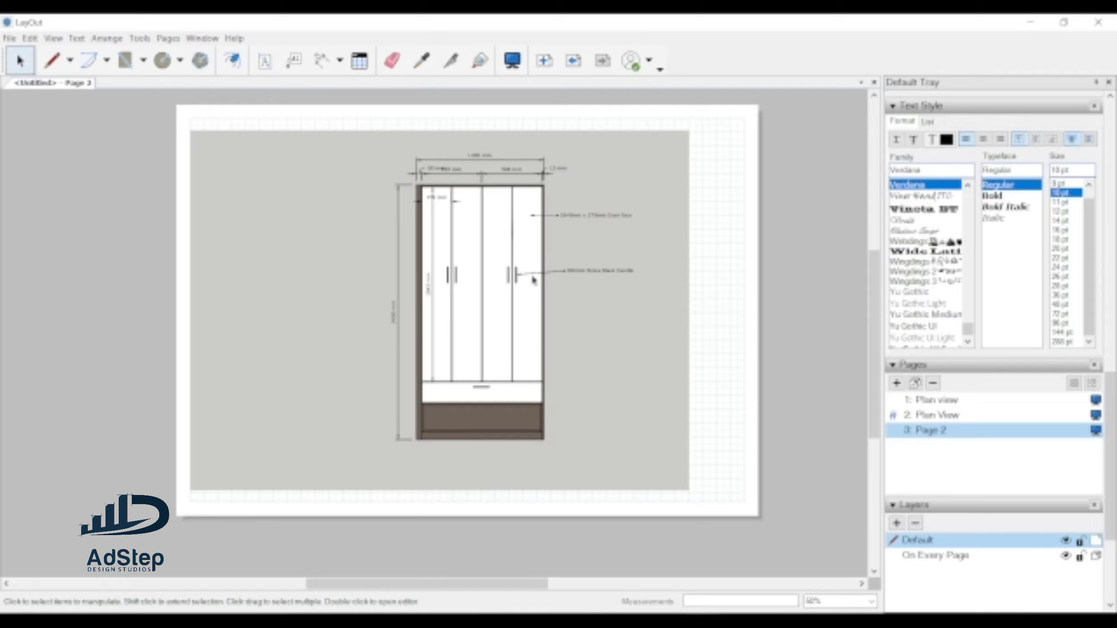
left_click(959, 417)
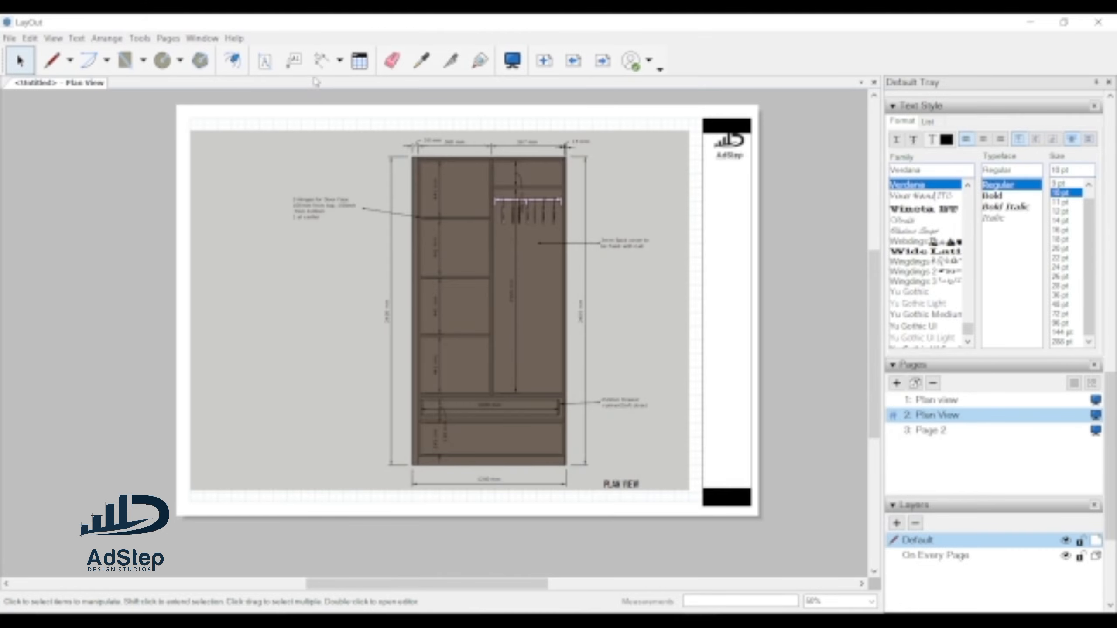
- Label the tall hanging compartment "Hanging Section", placing the text outside the wardrobe below the back cover label
left_click(294, 60)
scroll(525, 195, "up", 1)
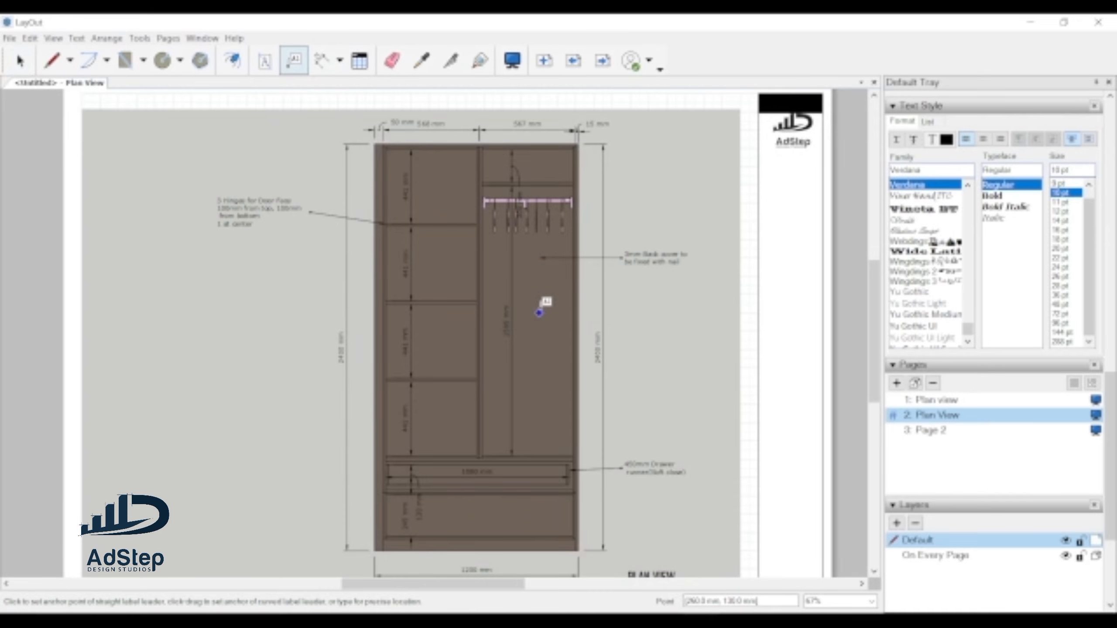
left_click(541, 313)
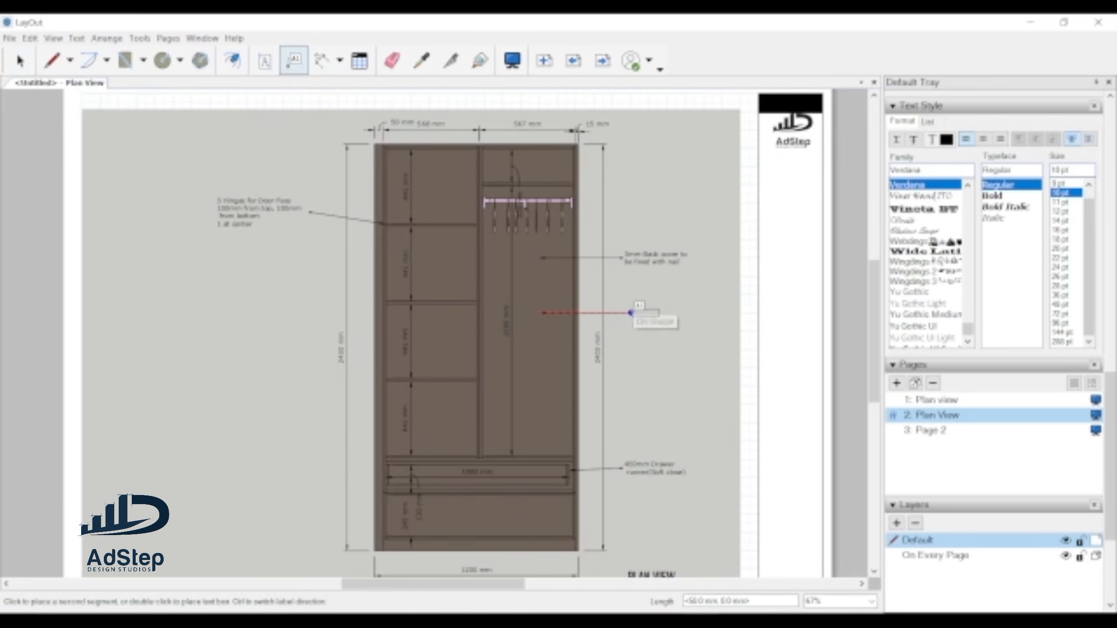
left_click(621, 313)
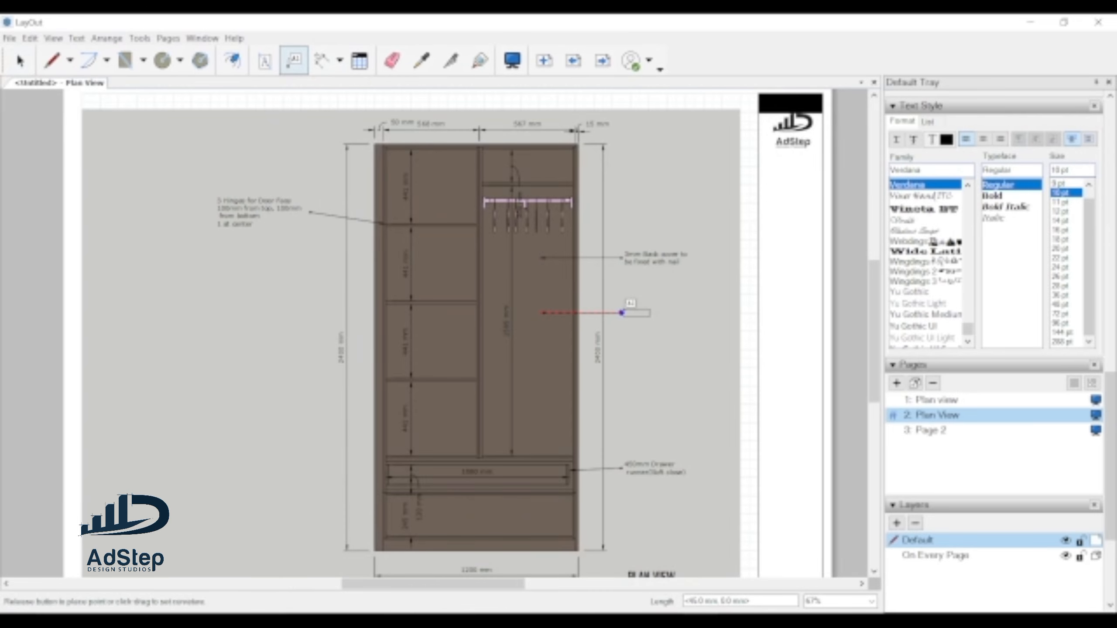
left_click(621, 313)
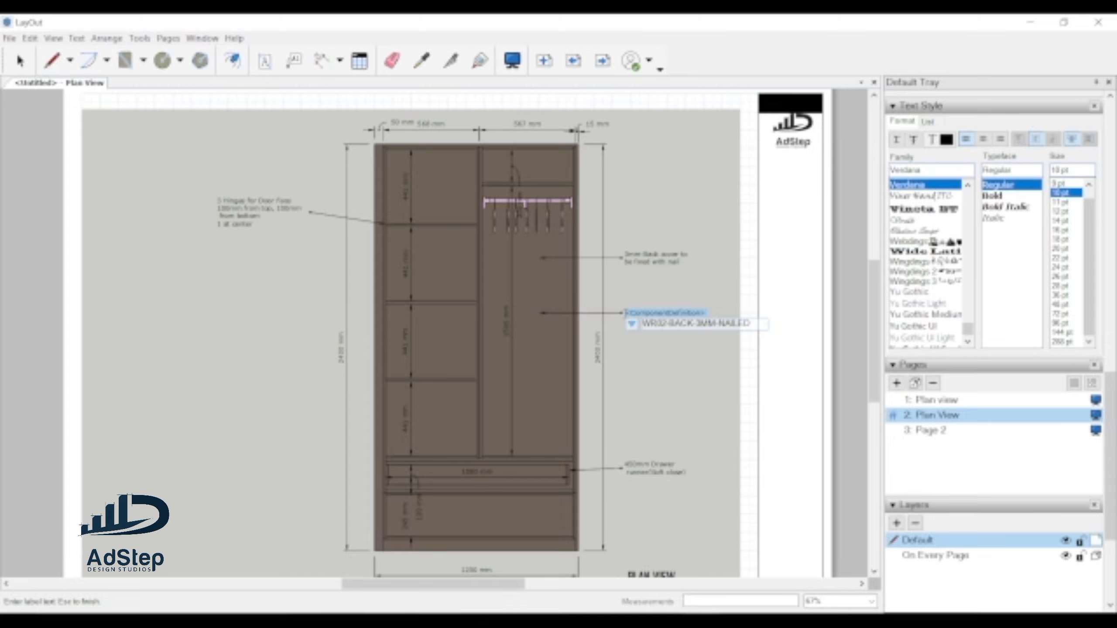
type("6")
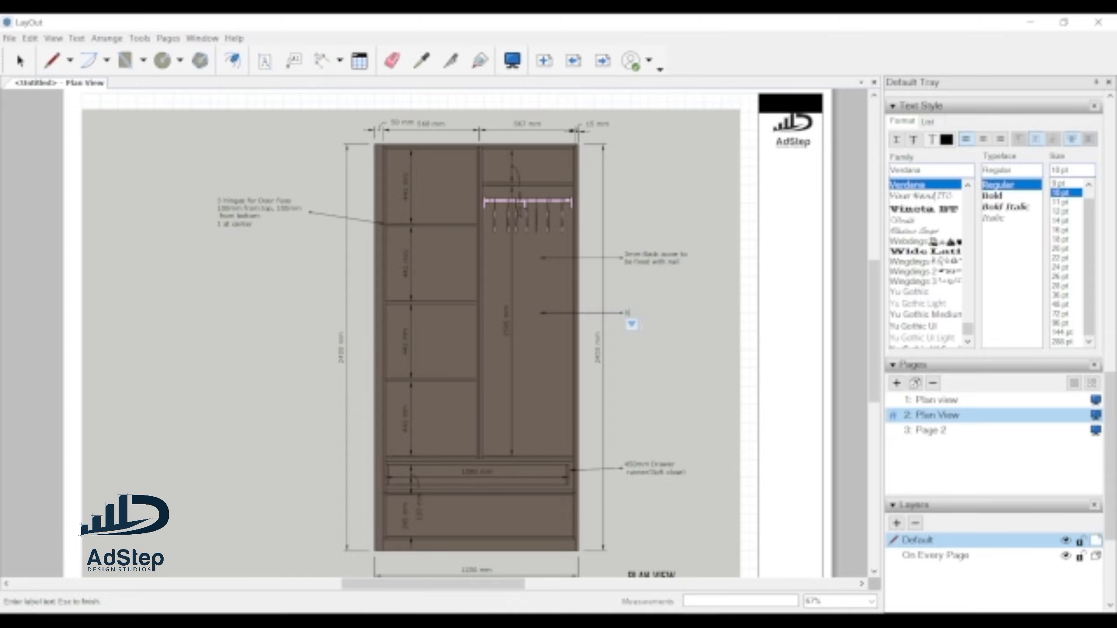
type("mm")
key("BackSpace")
key("BackSpace")
key("BackSpace")
type("Hal")
type("ging")
type(" ra")
type("od")
type("ion")
left_click(19, 60)
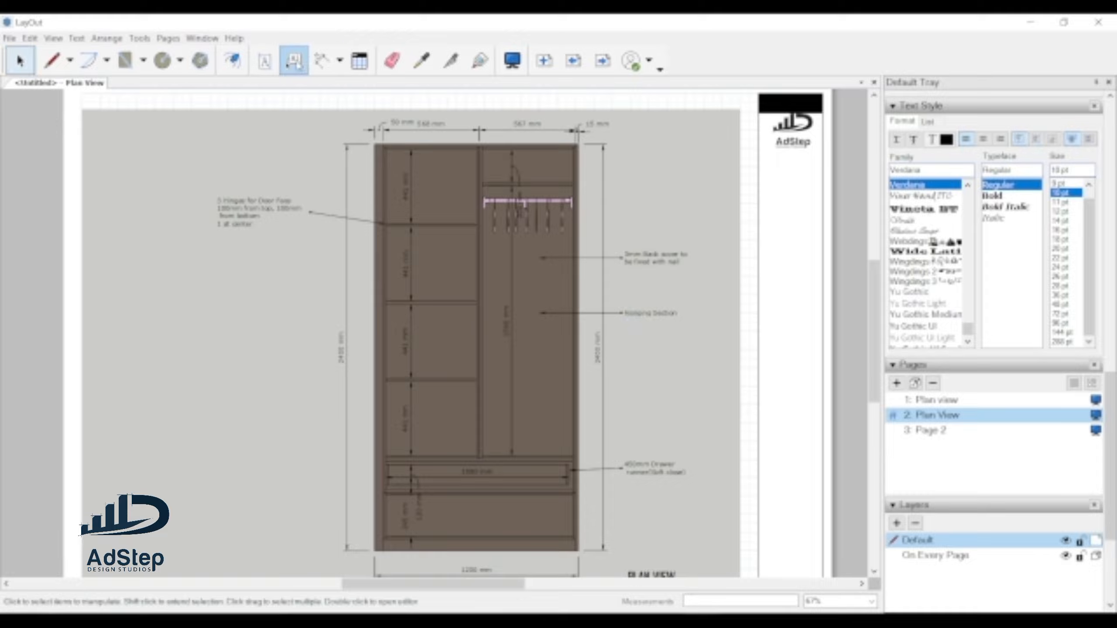
- Label the second shelf compartment from the top "Folding Section", placing the text outside the wardrobe below the hinge label
left_click(293, 60)
left_click(425, 258)
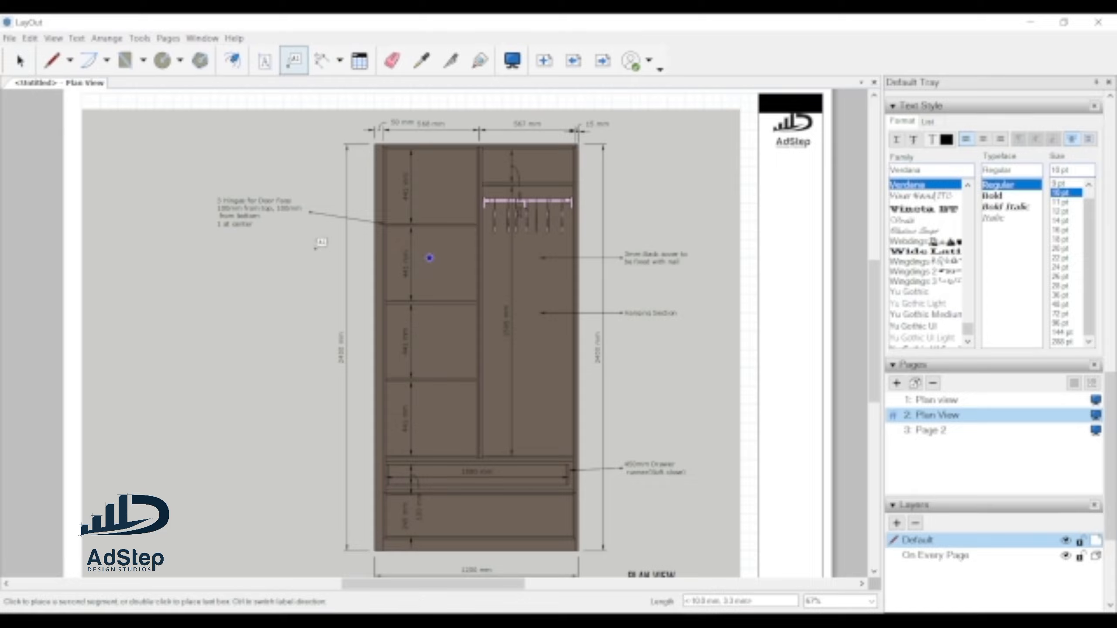
left_click(310, 258)
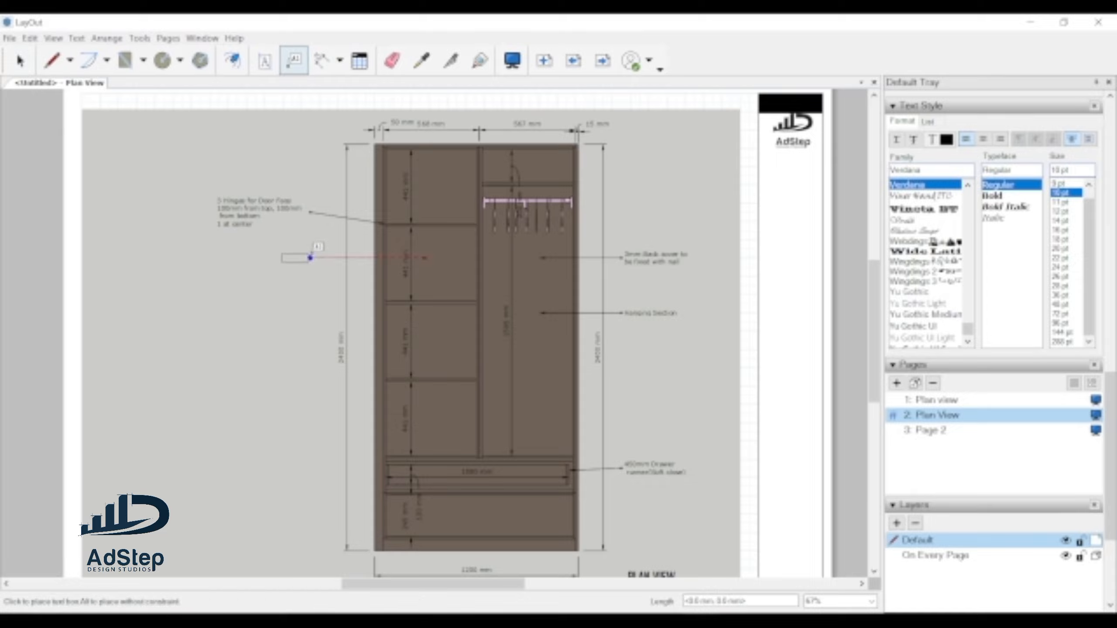
left_click(312, 258)
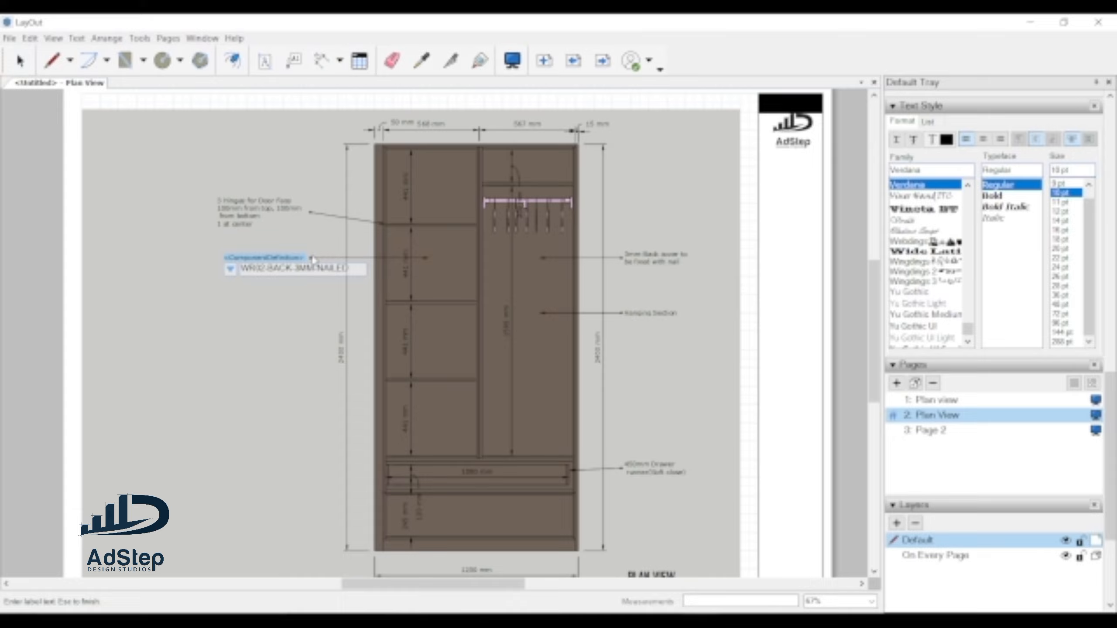
type("Fol")
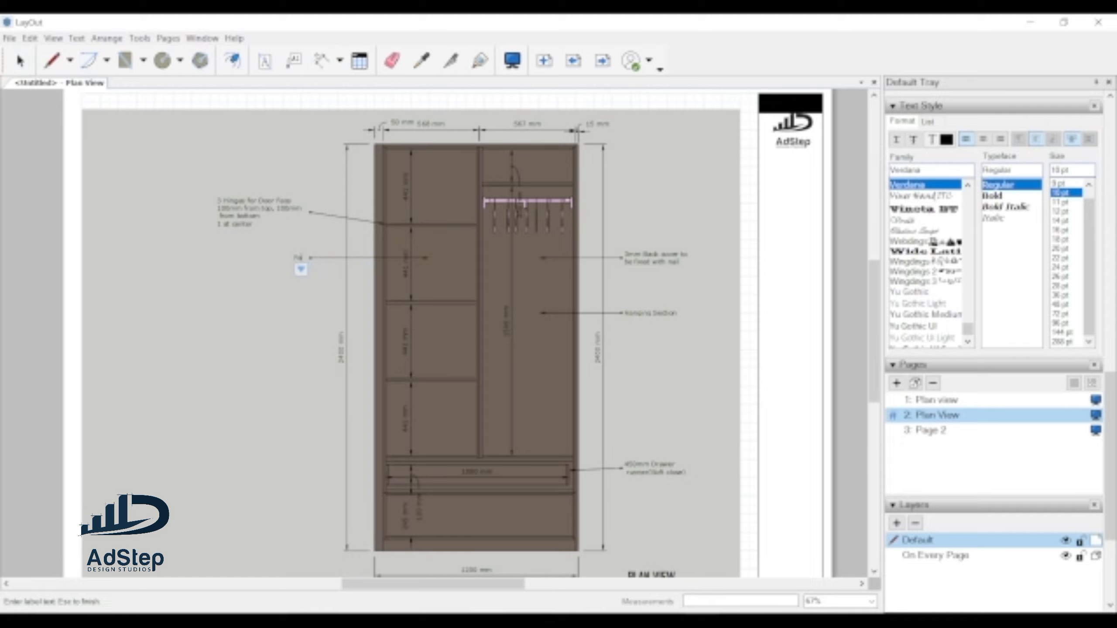
type("ding Shell")
type("on")
left_click(24, 74)
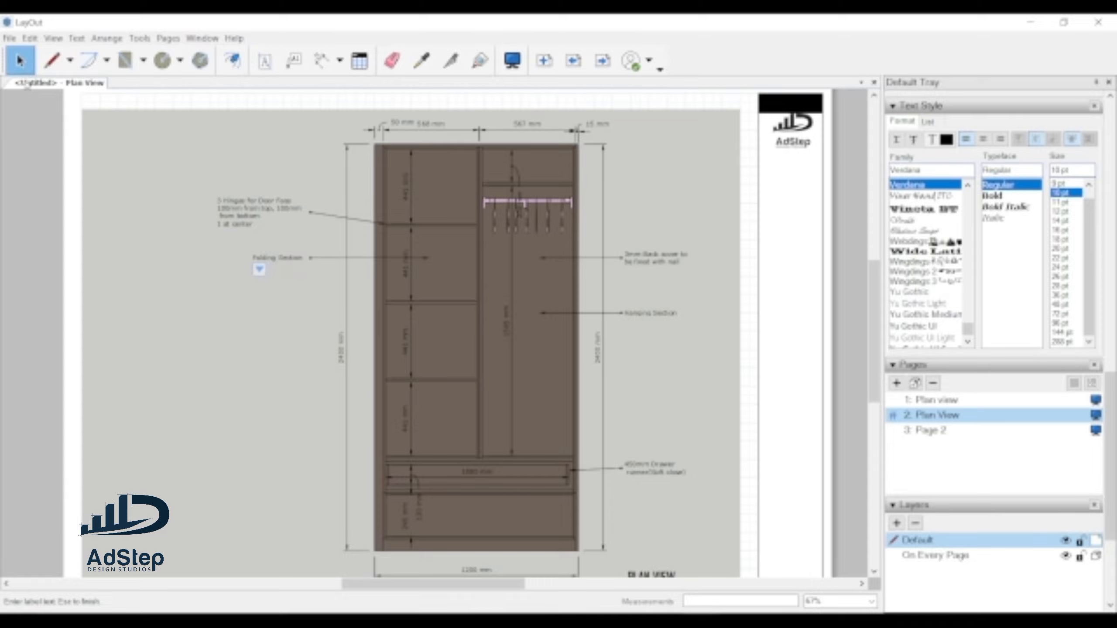
- Label the drawer box "Drawer Section for Accessories", placing the text outside the left height dimension at drawer level
scroll(517, 452, "down", 2)
scroll(514, 453, "up", 3)
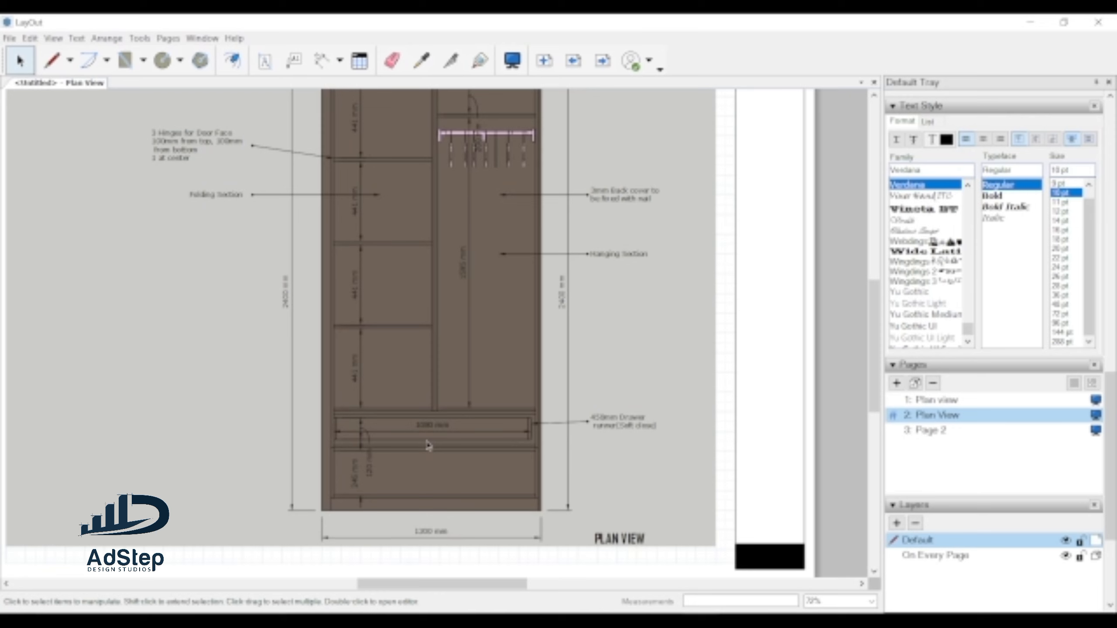
scroll(429, 445, "down", 1)
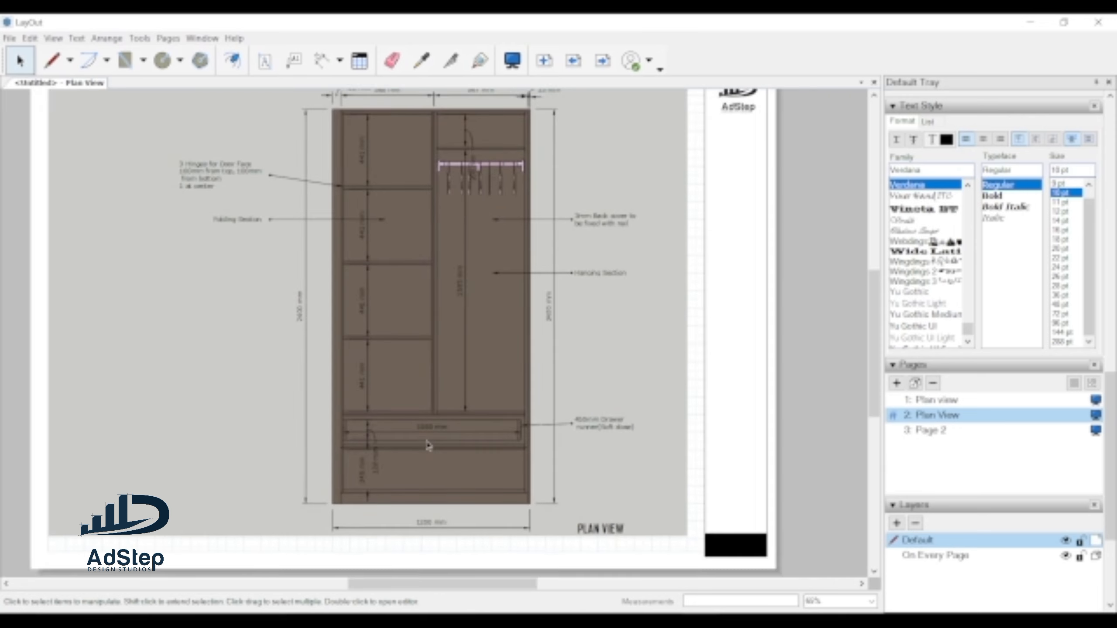
left_click(293, 60)
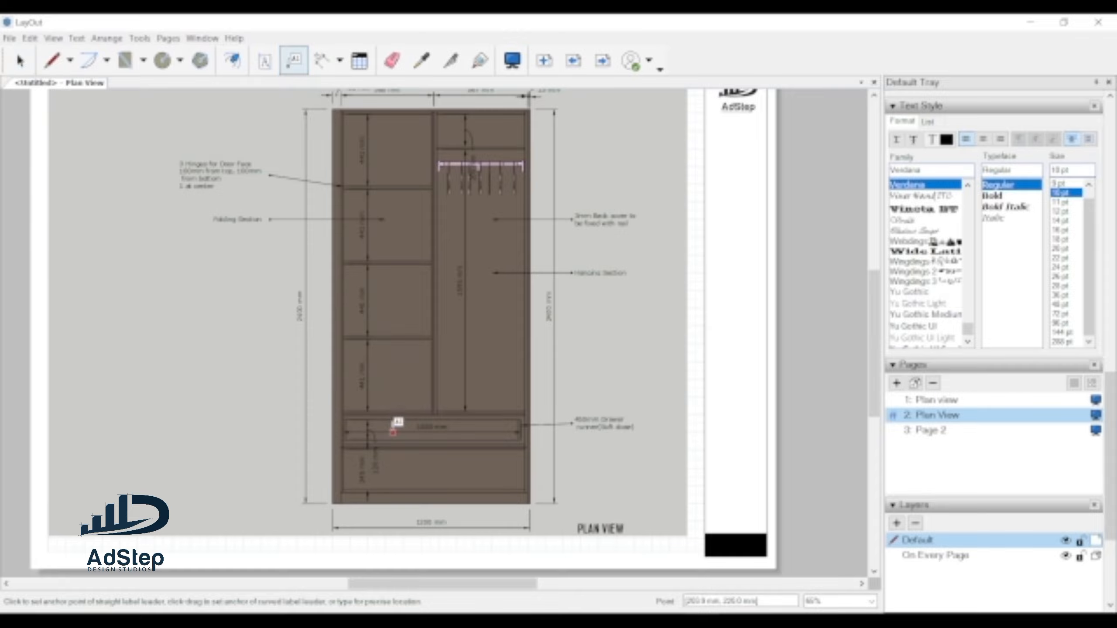
left_click(389, 432)
left_click(279, 432)
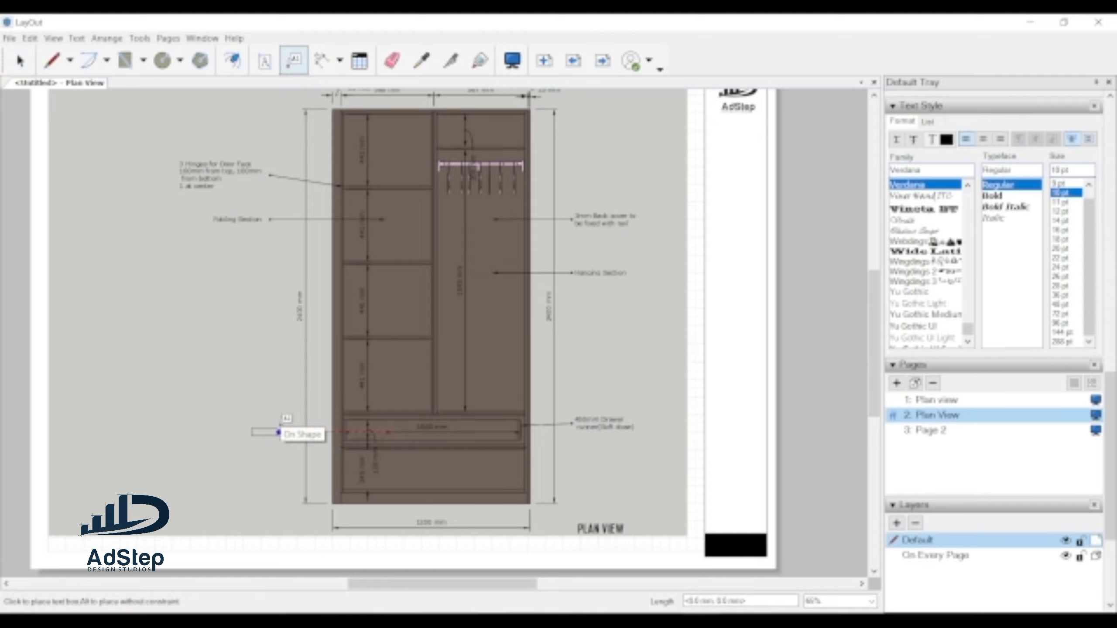
left_click(279, 433)
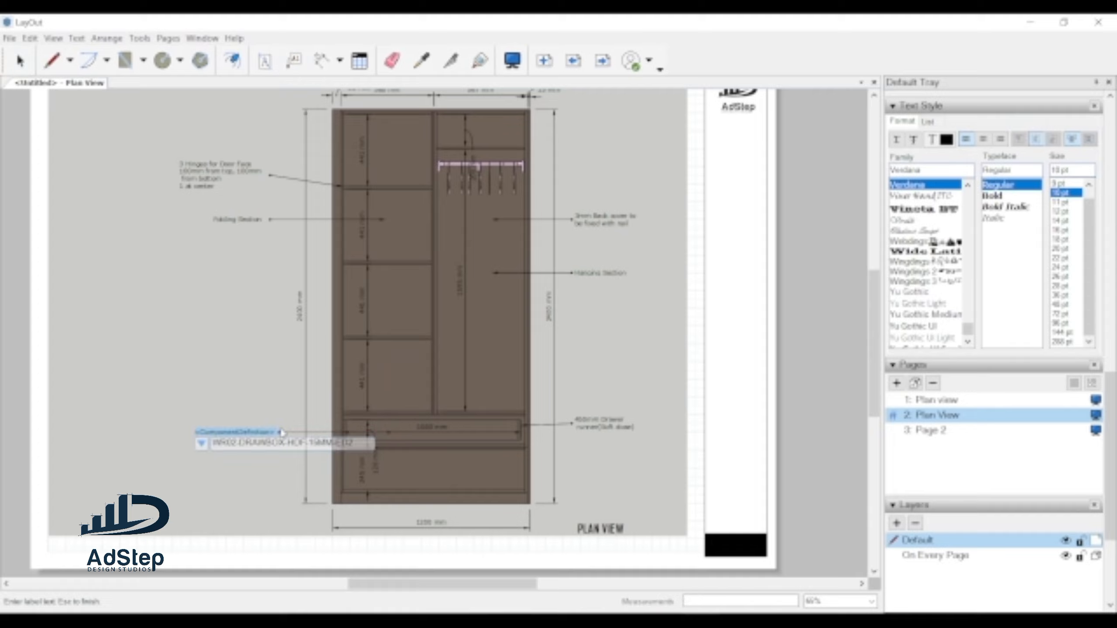
type("Dra")
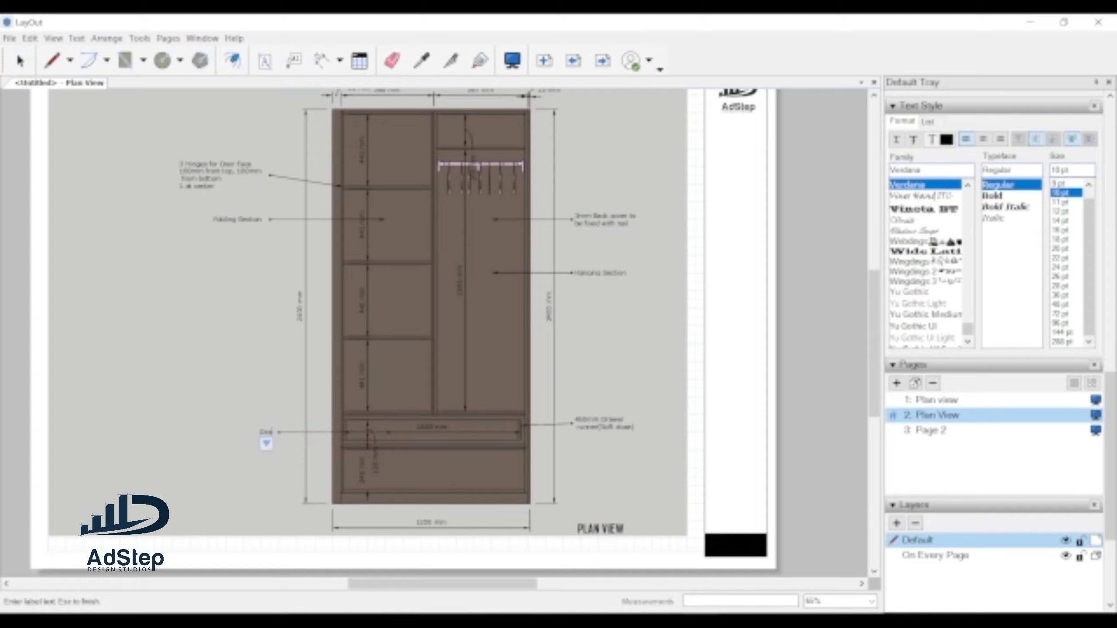
type("wer")
type(" Sect")
type("ion")
type("for ")
type("m")
key("BackSpace")
key("BackSpace")
key("BackSpace")
type("Accessories")
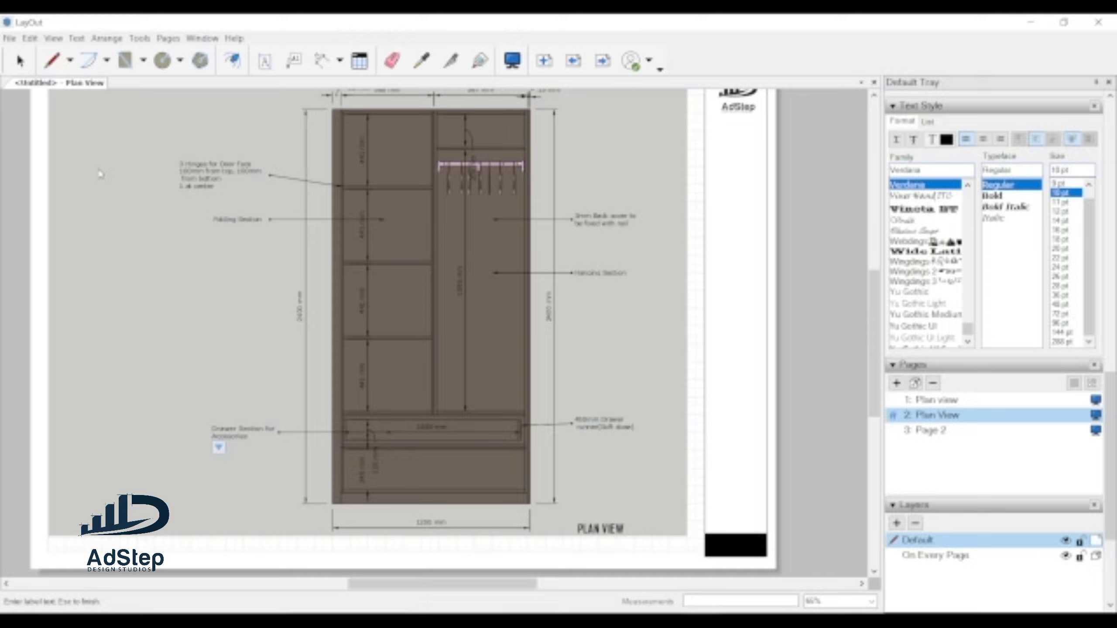
key("Escape")
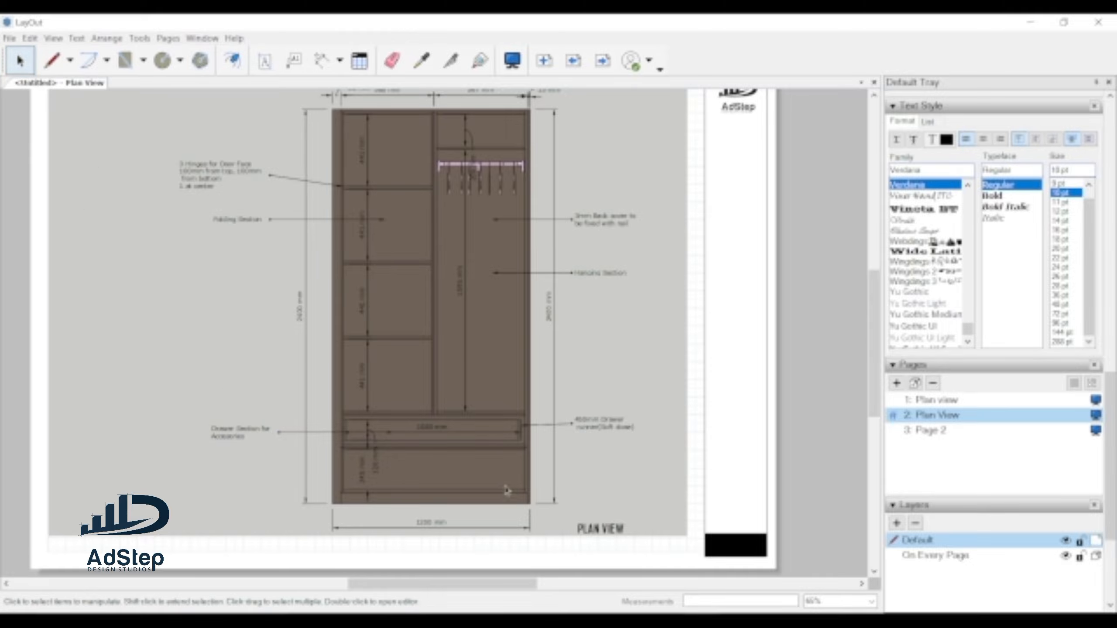
- Label the open compartment beneath the drawer "Shoe Rack", placing the text outside the right height dimension
left_click(293, 60)
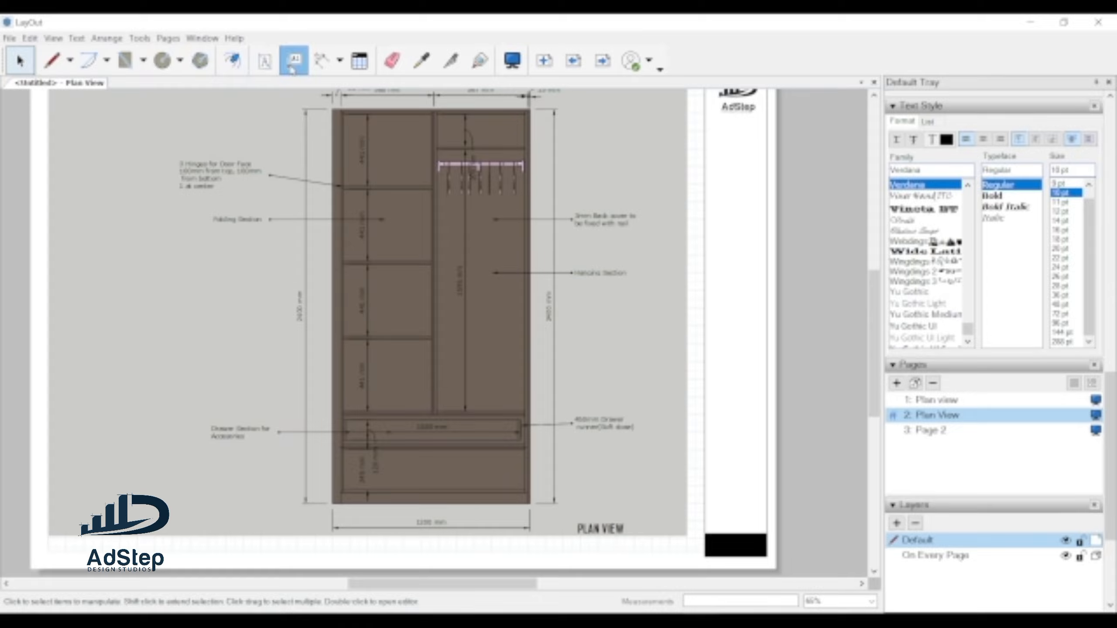
left_click(496, 467)
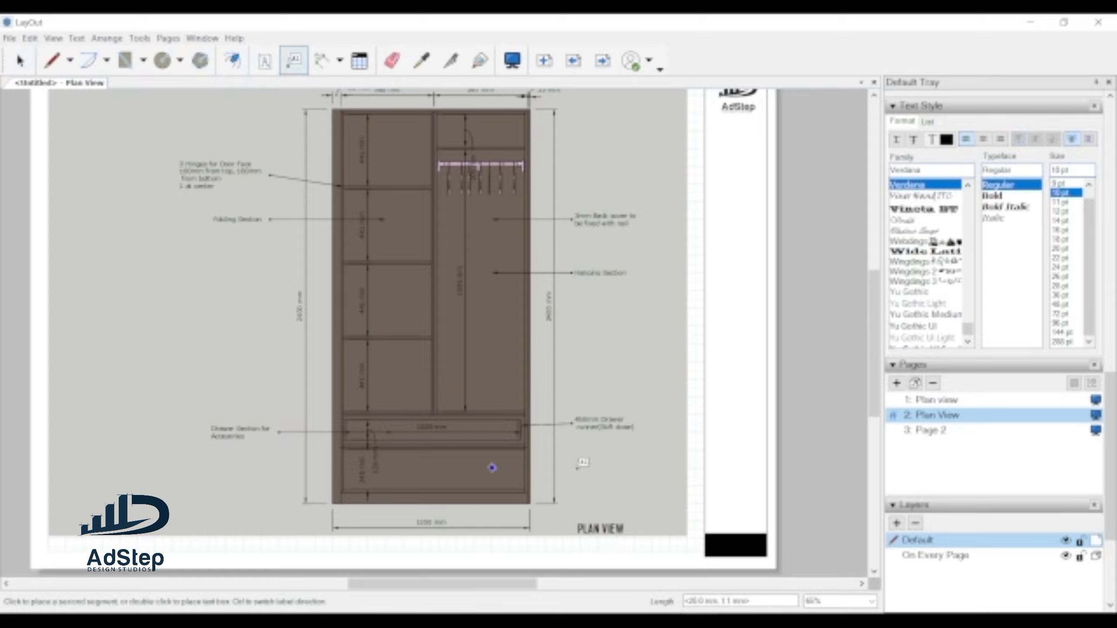
left_click(581, 468)
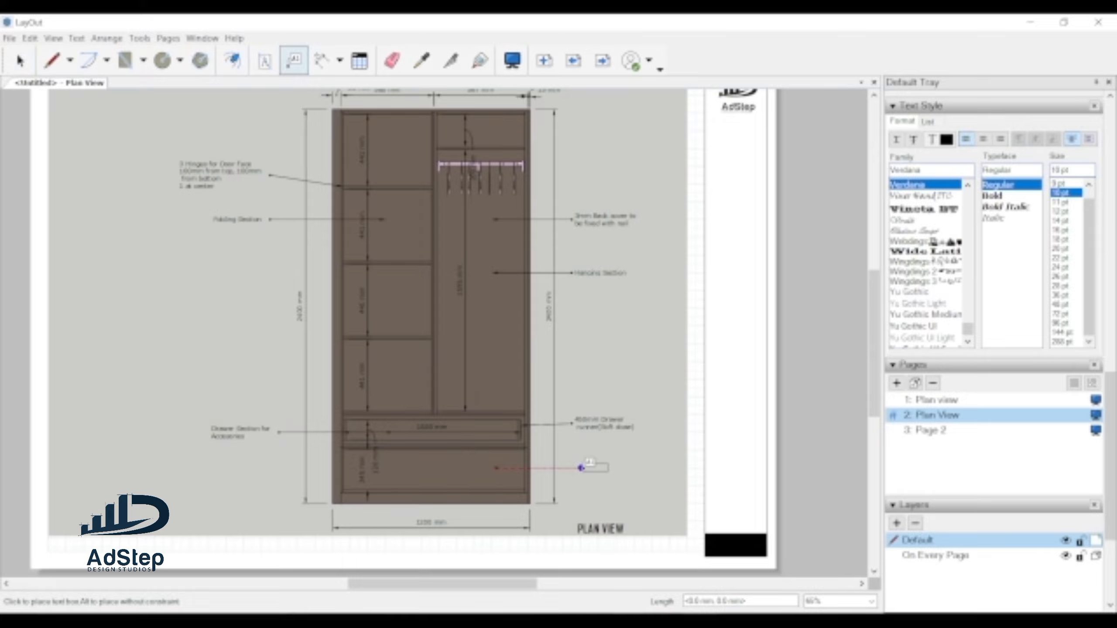
left_click(583, 467)
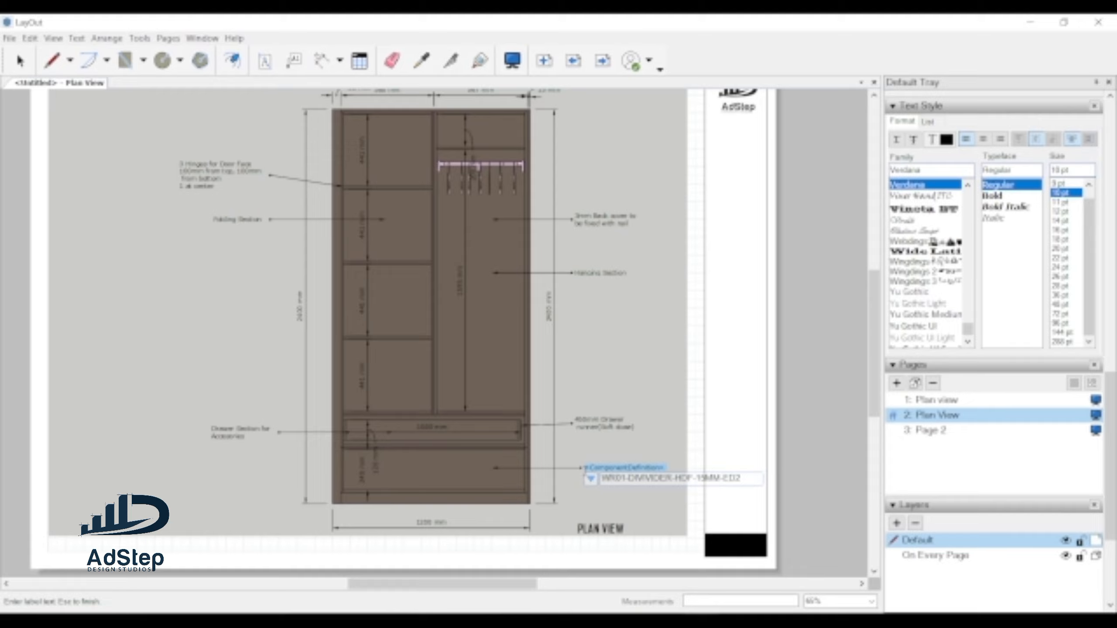
type("Sh")
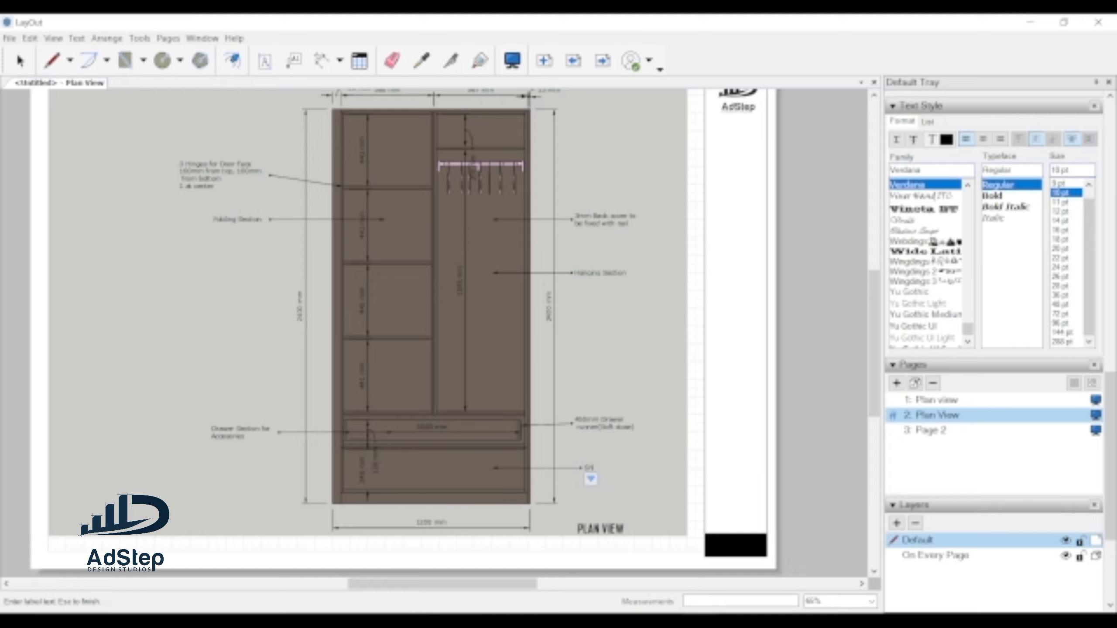
type("oe")
type(" ra")
type("Ra")
type("ck")
left_click(19, 61)
- Copy the title block strip with the AdStep logo from the second page, Plan View, onto Page 2
scroll(640, 319, "down", 3)
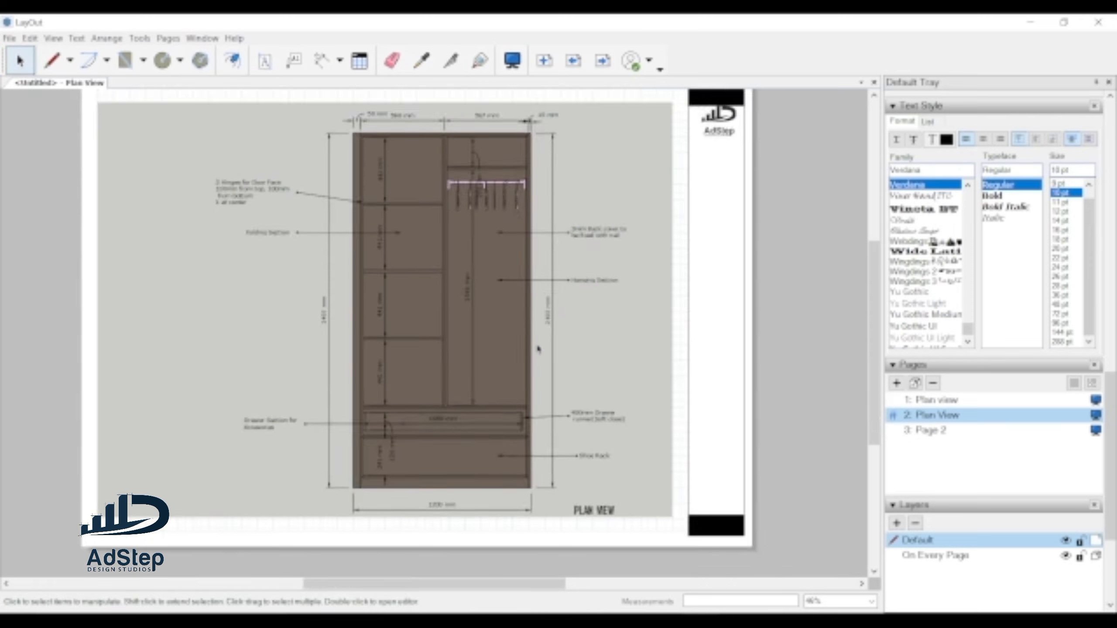
left_click(939, 435)
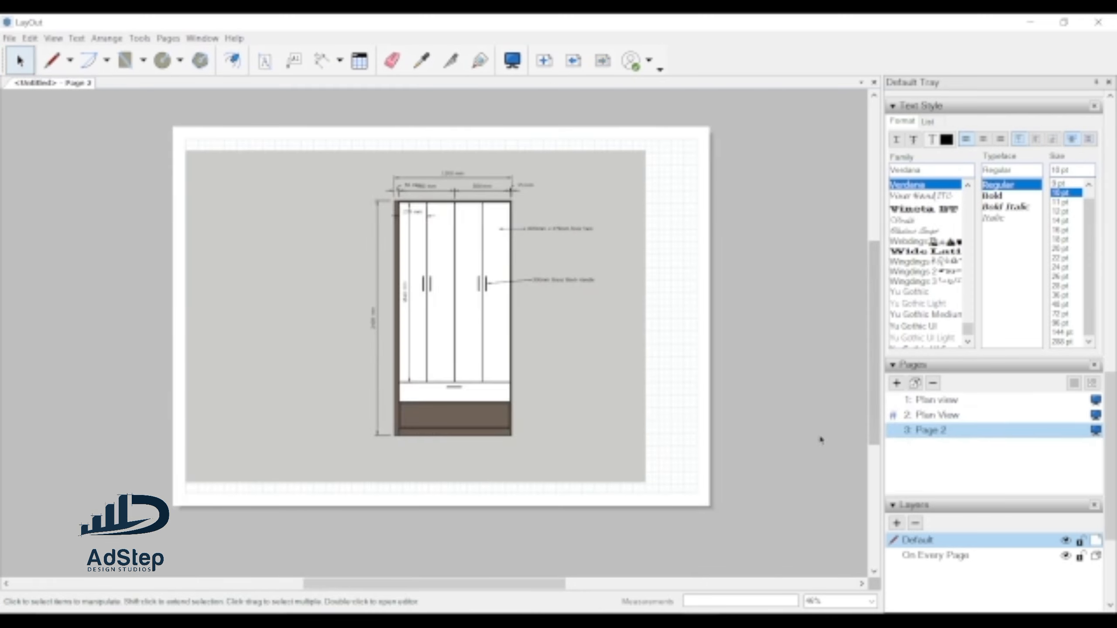
left_click(936, 416)
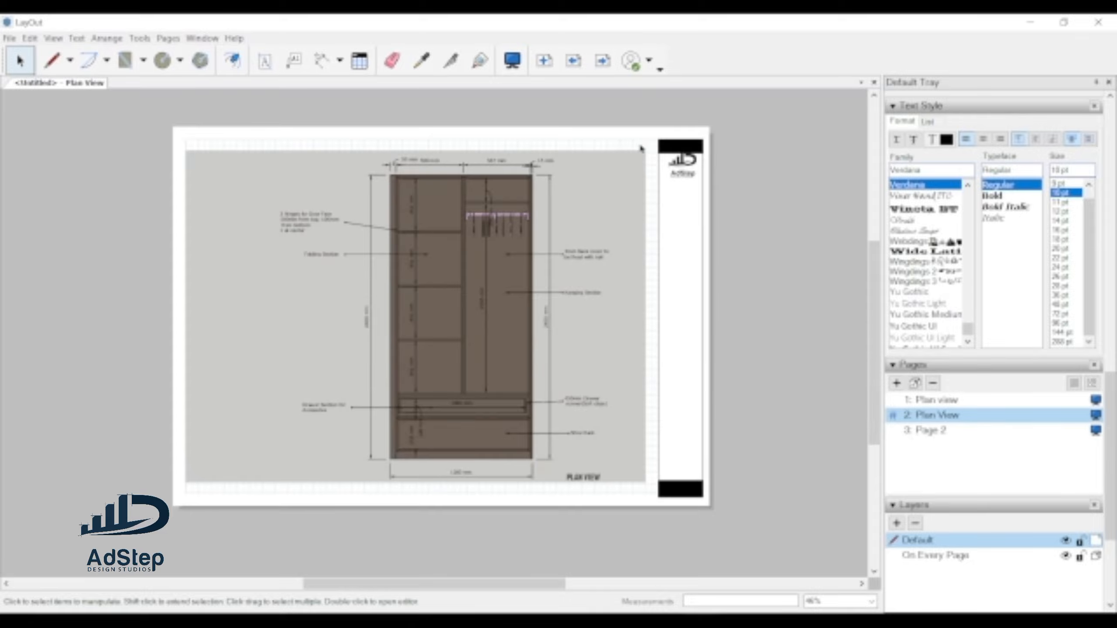
left_click_drag(647, 104, 775, 532)
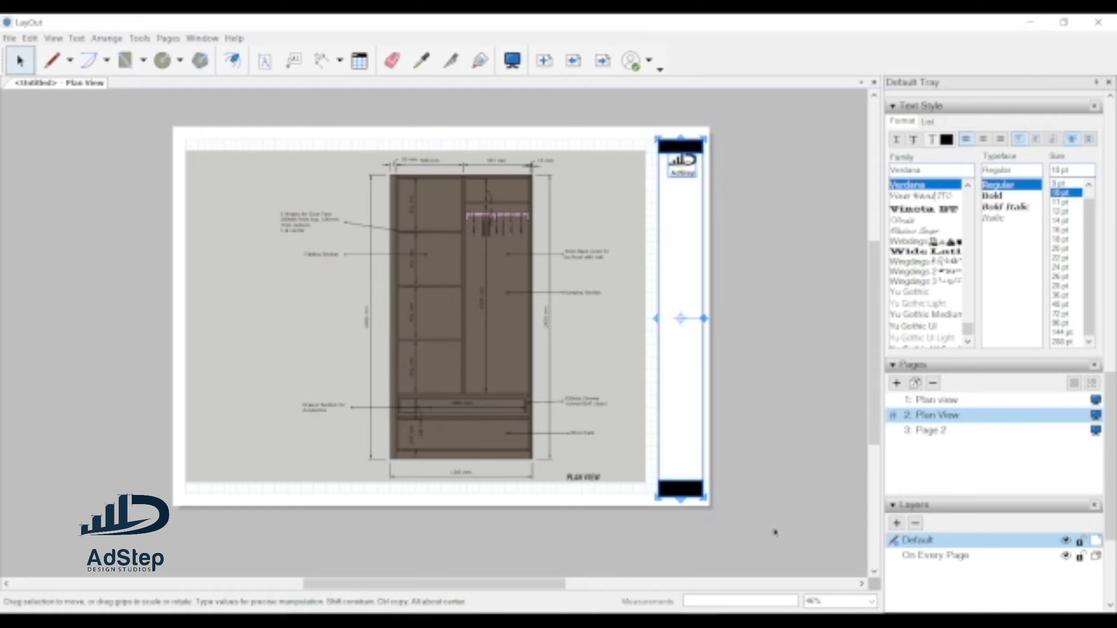
left_click(967, 434)
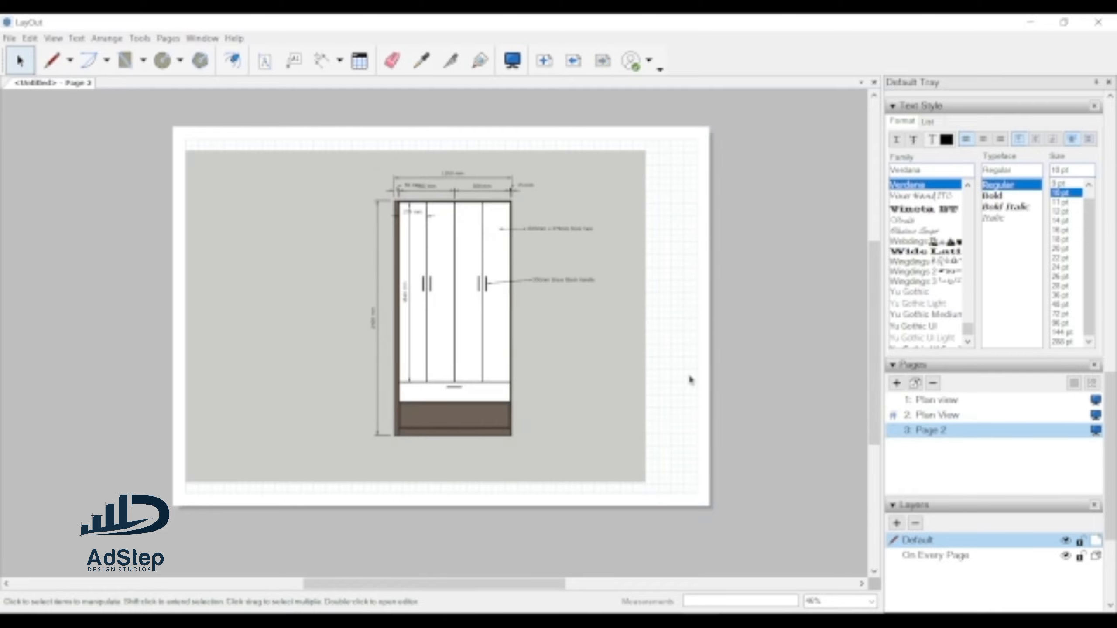
key("ctrl+v")
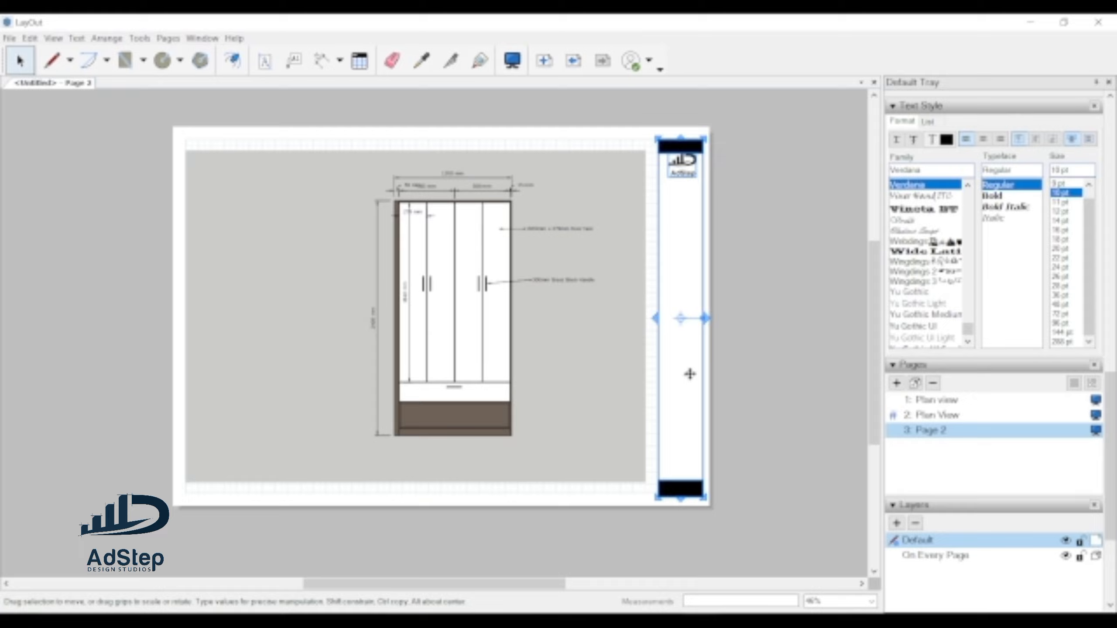
left_click(753, 356)
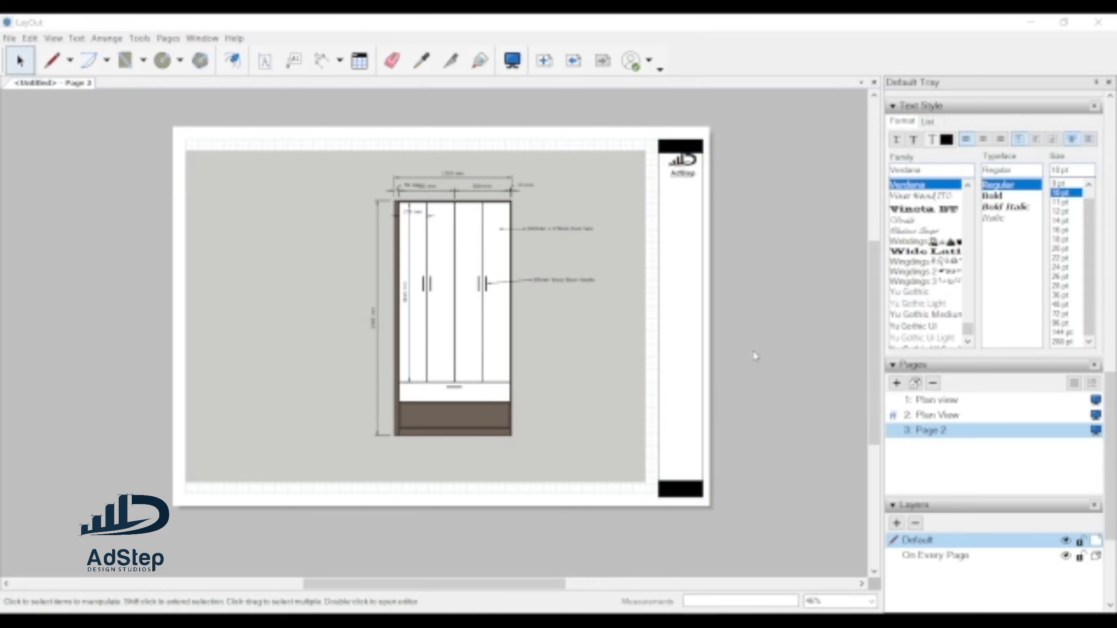
- Save the document as "youtube Layout Practice" in the INTERIOR PRACTICE folder inside Documents, keeping the LayOut file type
key("ctrl+s")
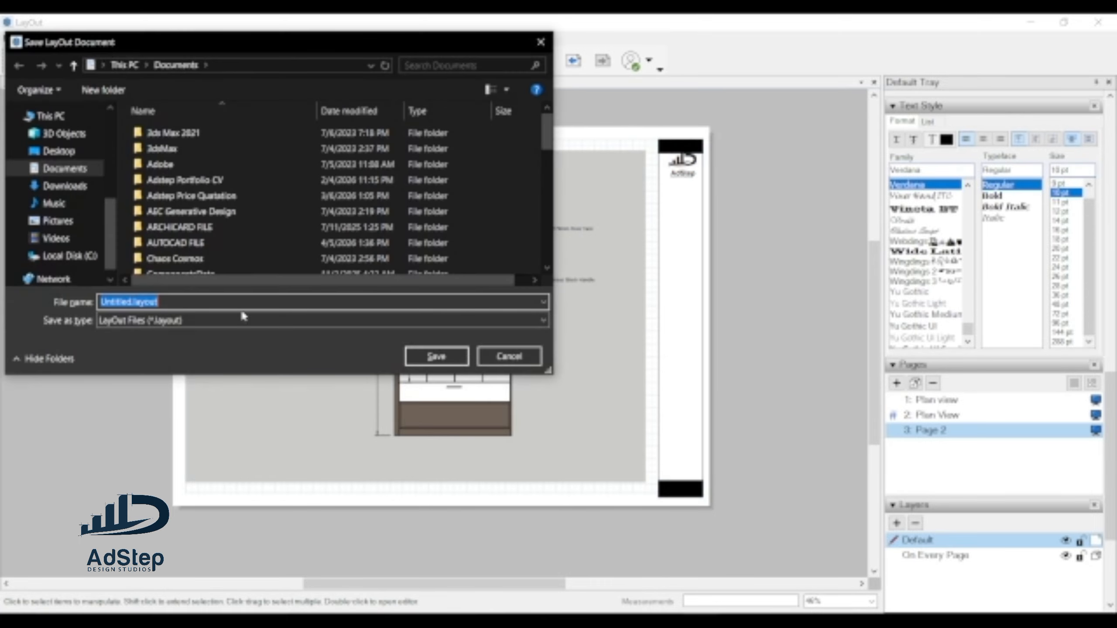
left_click(73, 172)
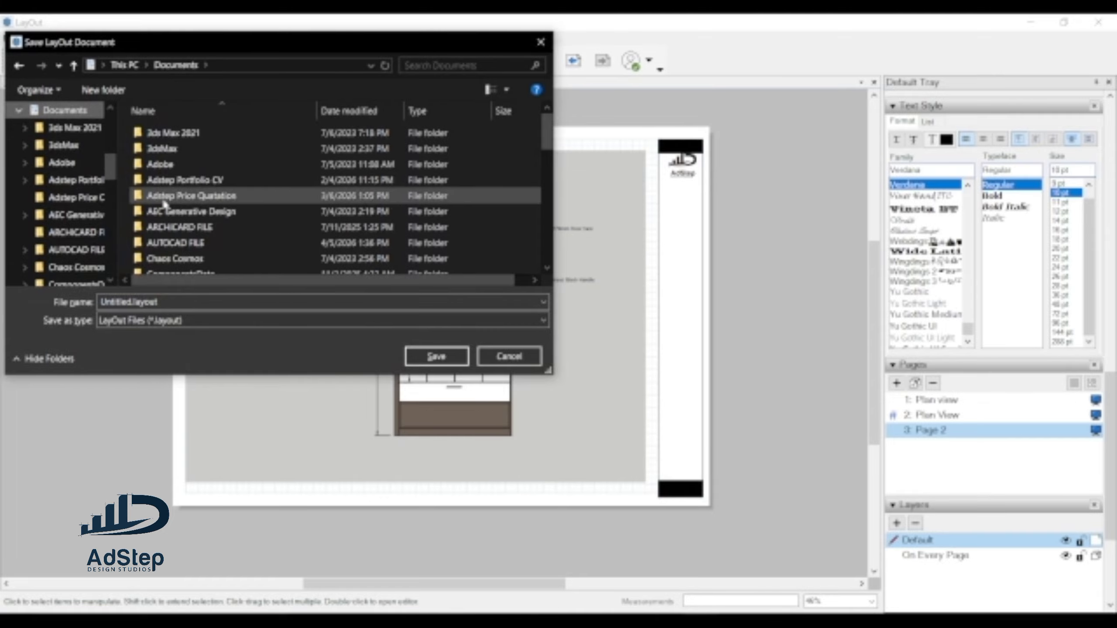
scroll(207, 257, "down", 3)
double_click(205, 266)
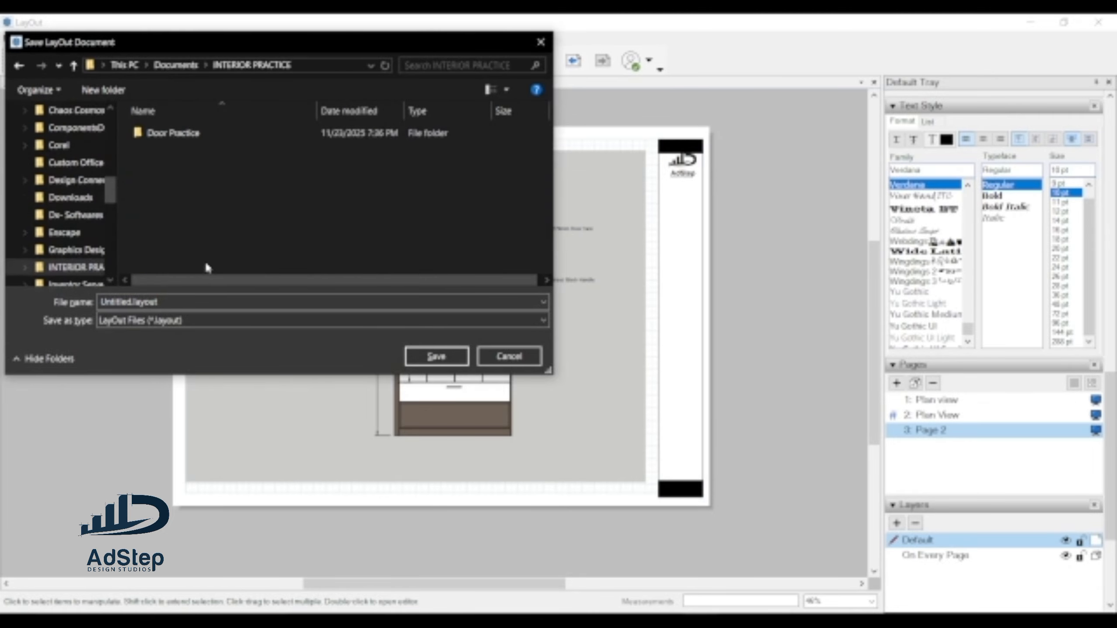
left_click(162, 301)
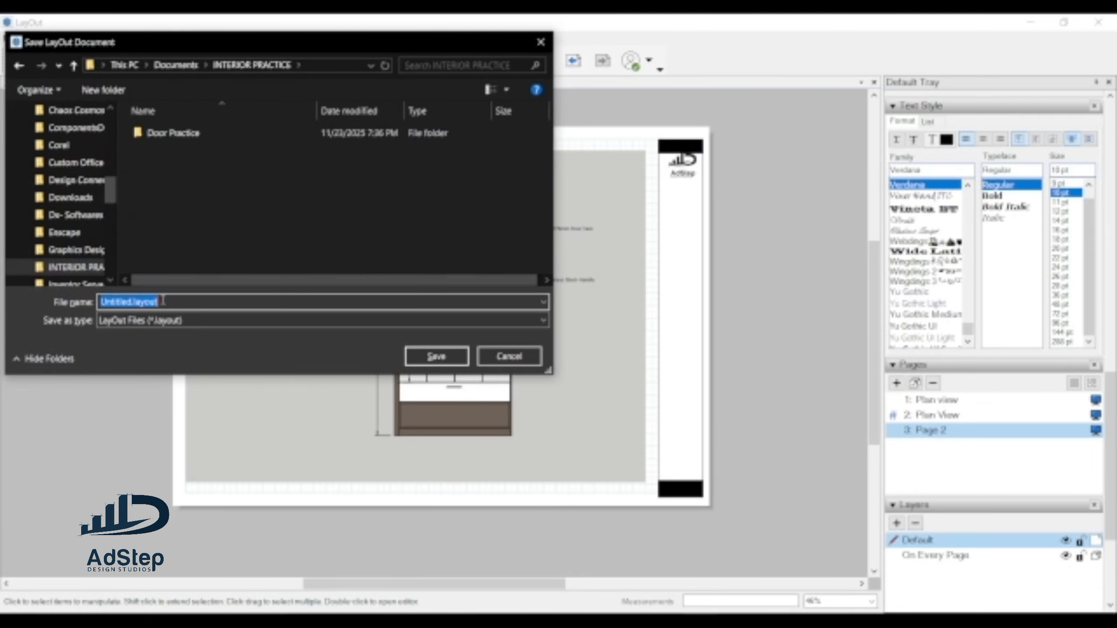
type("you")
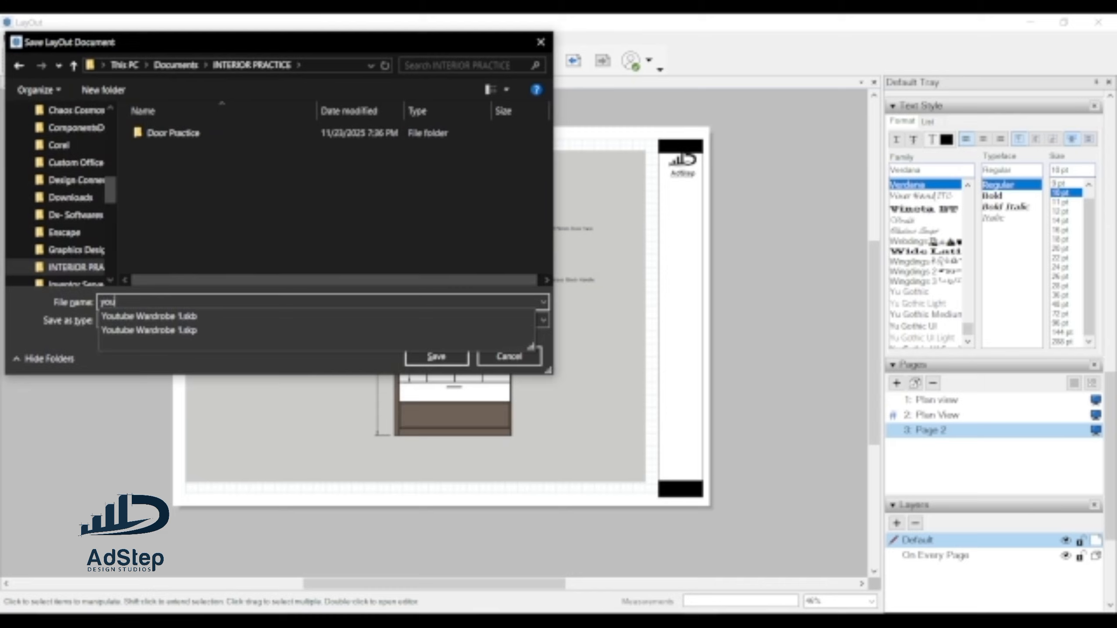
type("tube Lay")
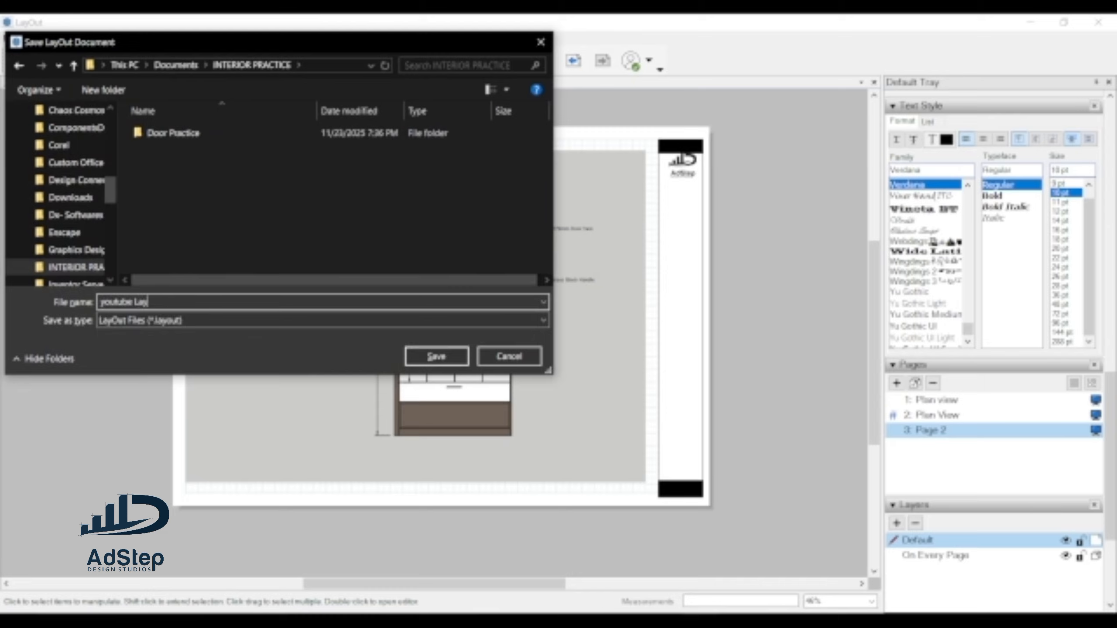
type("out Practice")
left_click(446, 365)
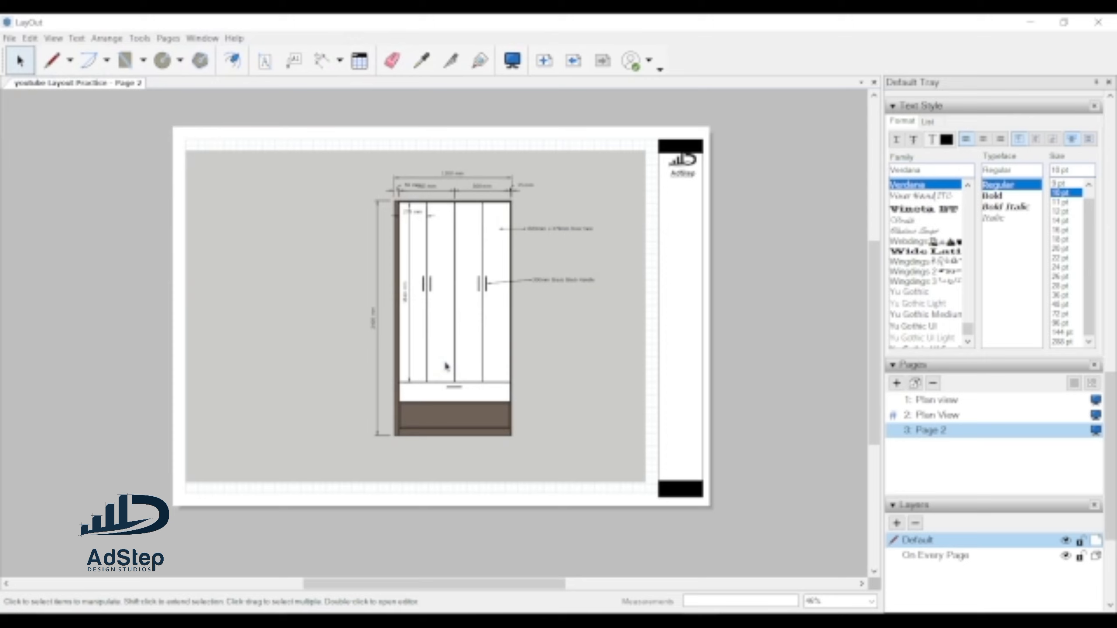
- Rename the third page, Page 2, as "Elevation View"
double_click(949, 434)
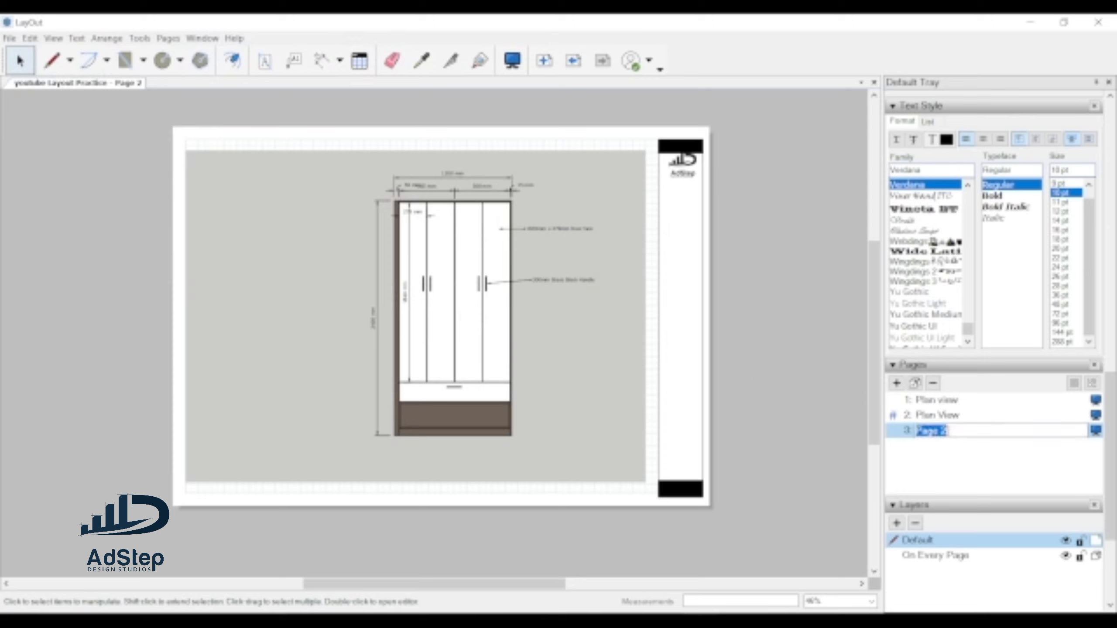
type("Elevation View")
key("Return")
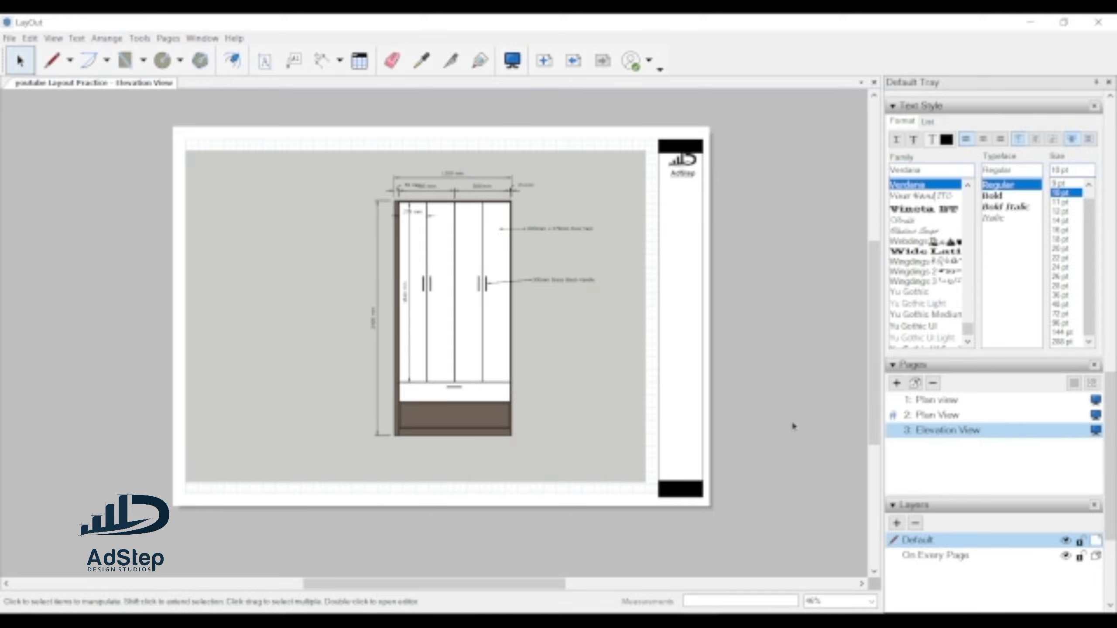
- Review the three finished sheets in turn, checking the general plan, the internal wardrobe view and the front elevation
left_click(938, 401)
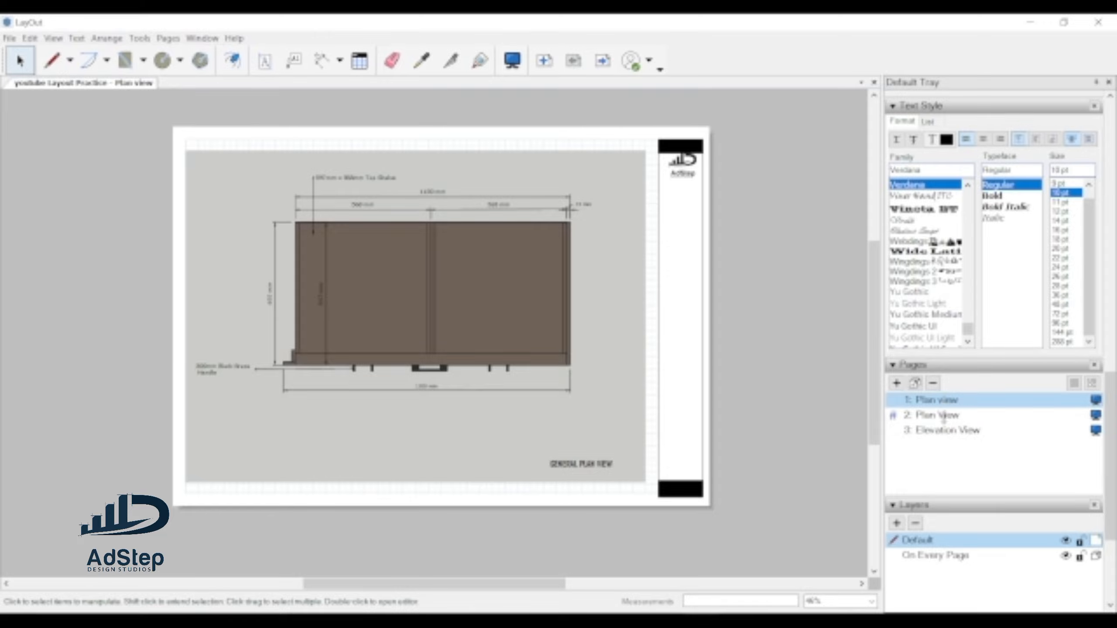
left_click(941, 415)
left_click(948, 430)
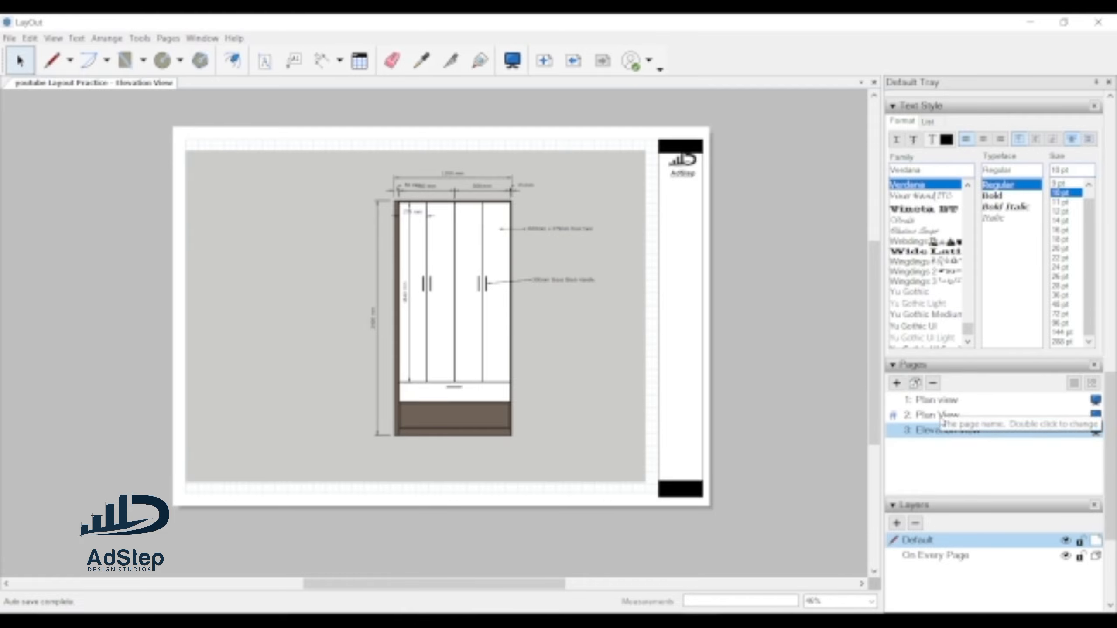
left_click(936, 415)
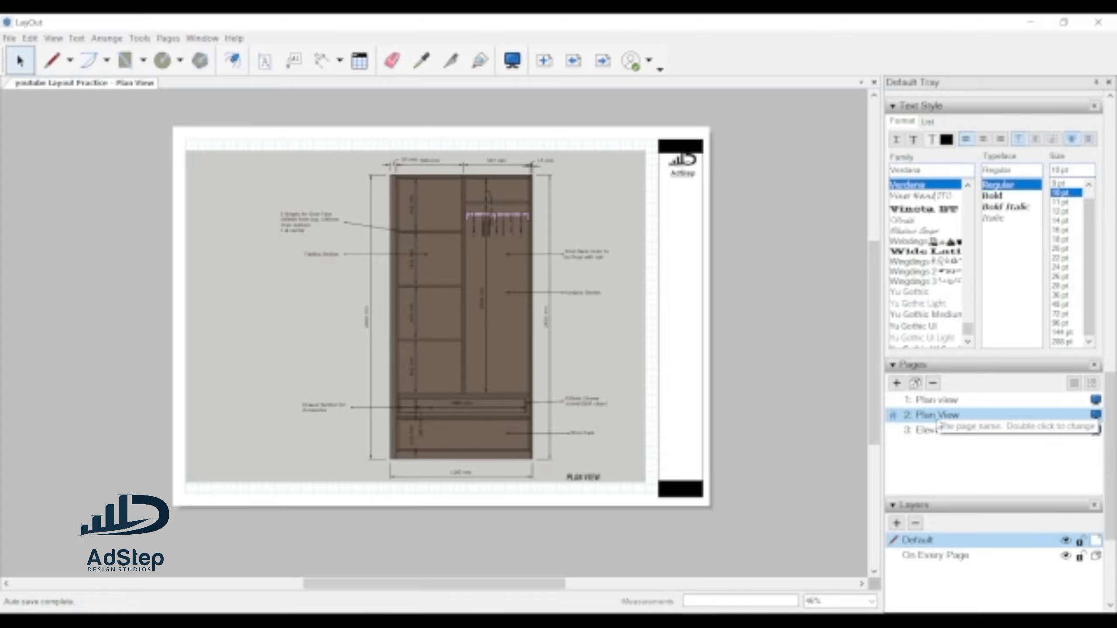
left_click(943, 402)
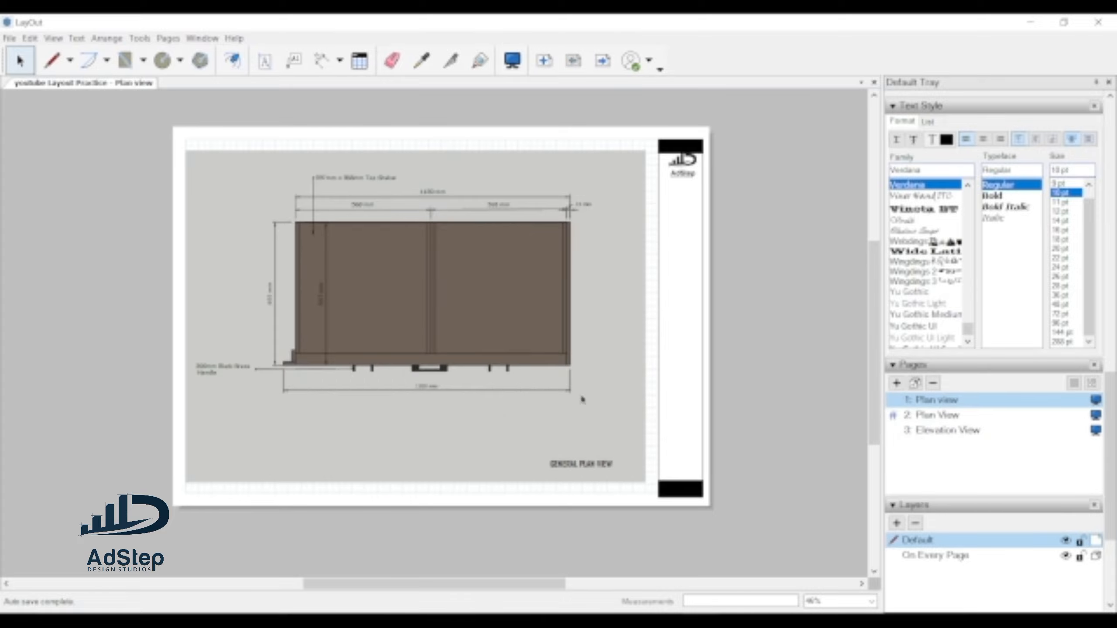
left_click(937, 414)
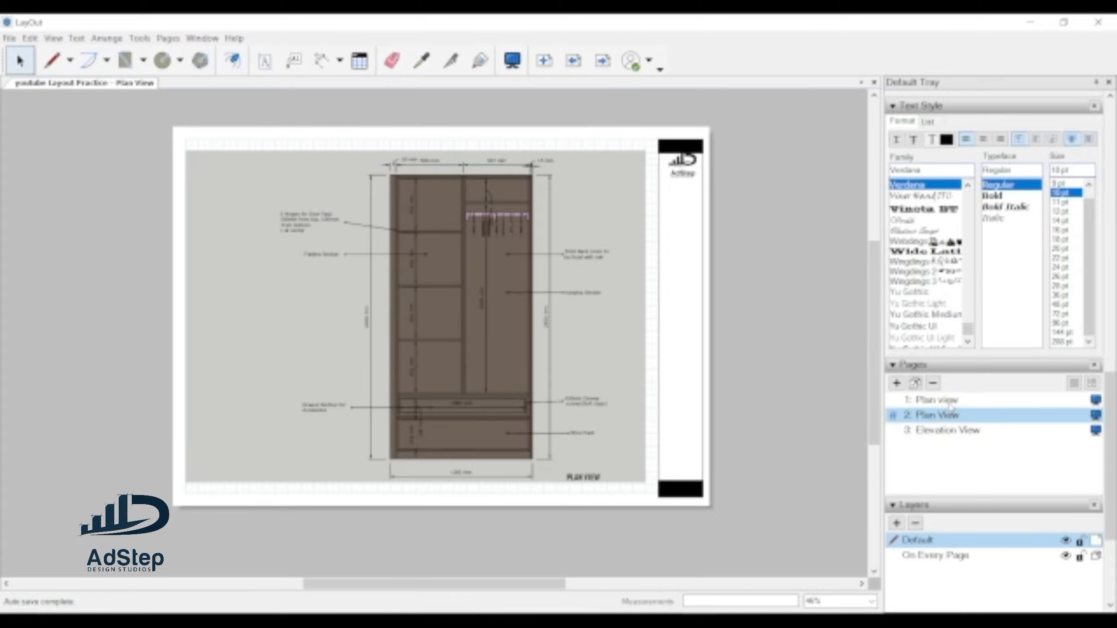
left_click(949, 401)
left_click(948, 416)
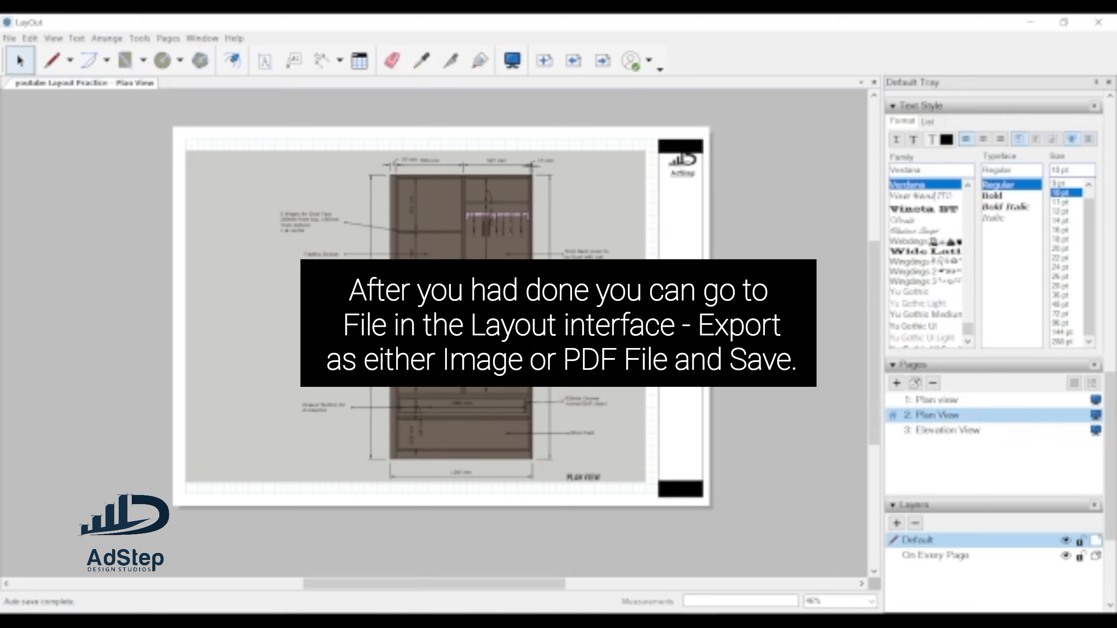
left_click(946, 401)
left_click(948, 416)
left_click(948, 427)
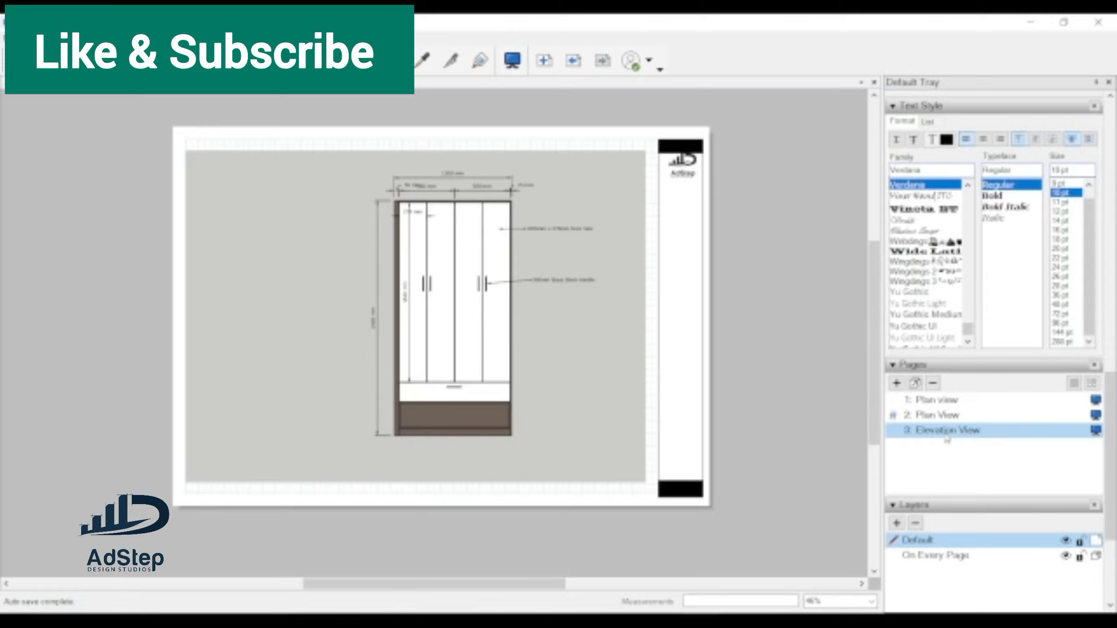
left_click(945, 415)
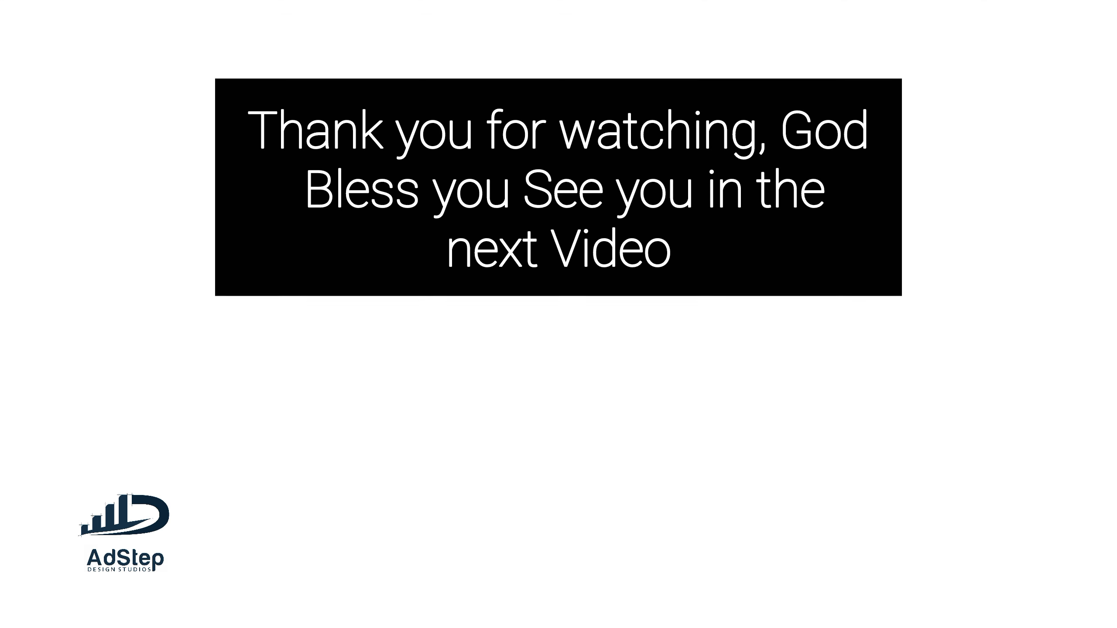